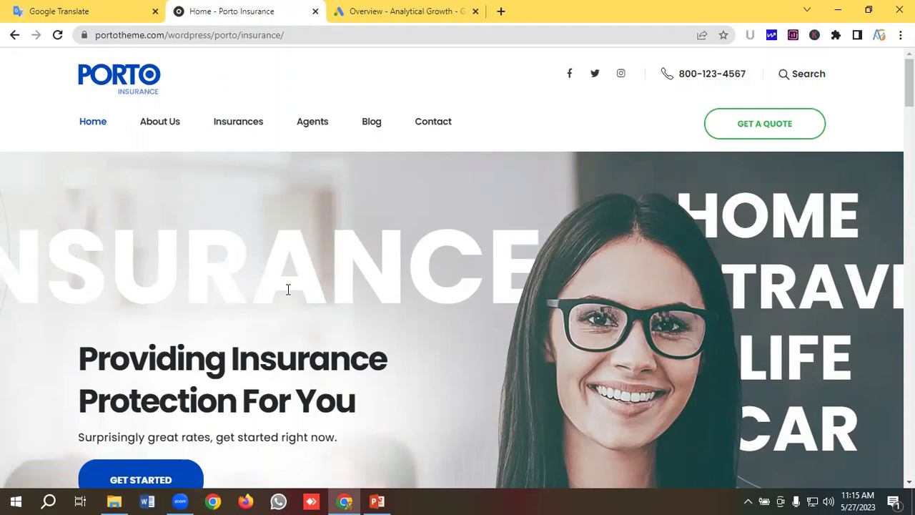
- Open the Porto site's Insurances page and review the home, travel, life and car insurance offerings
mouse_move(231, 129)
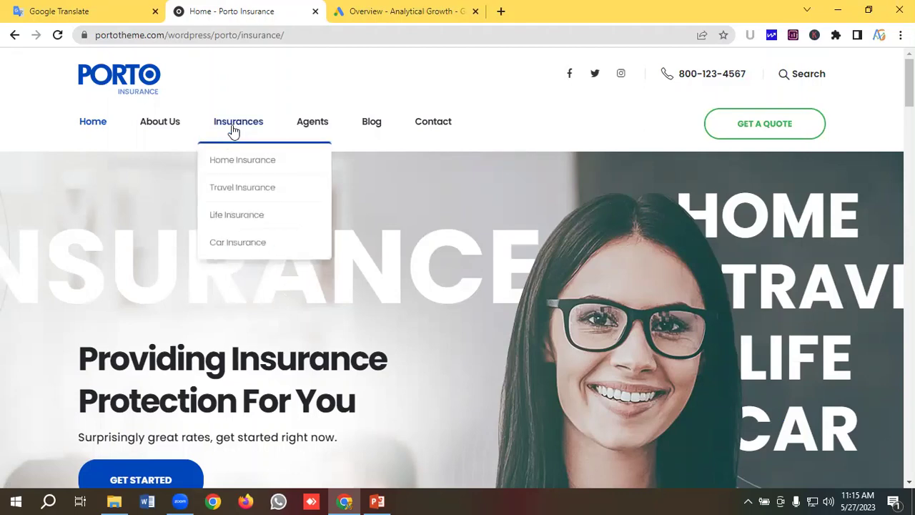
click(232, 127)
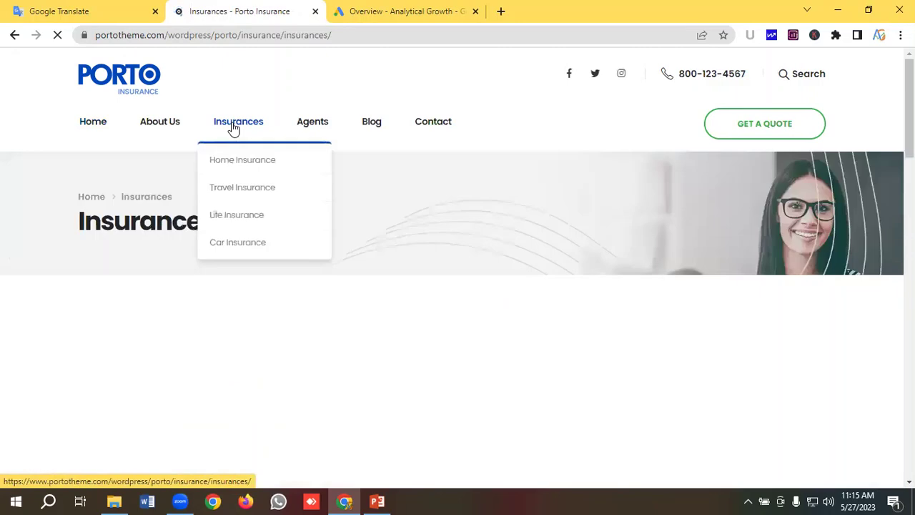
scroll(256, 281, down, 2)
scroll(244, 287, down, 2)
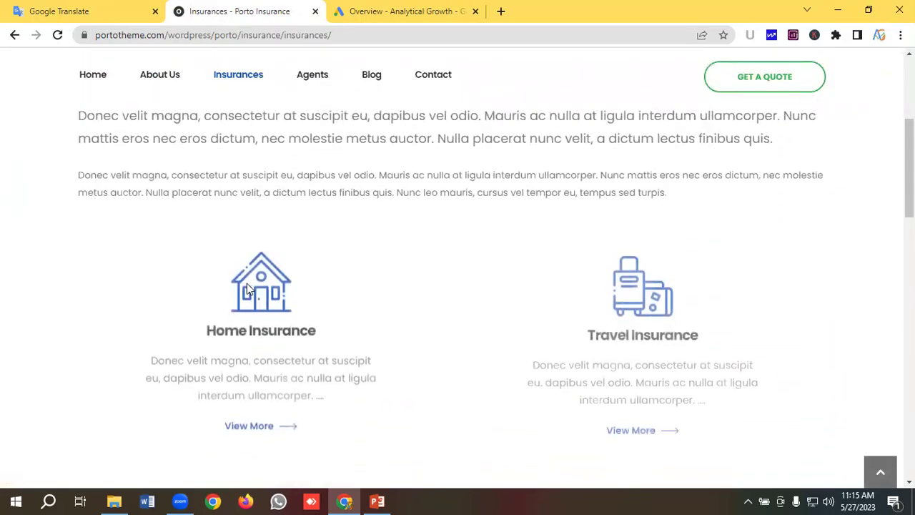
scroll(247, 283, down, 2)
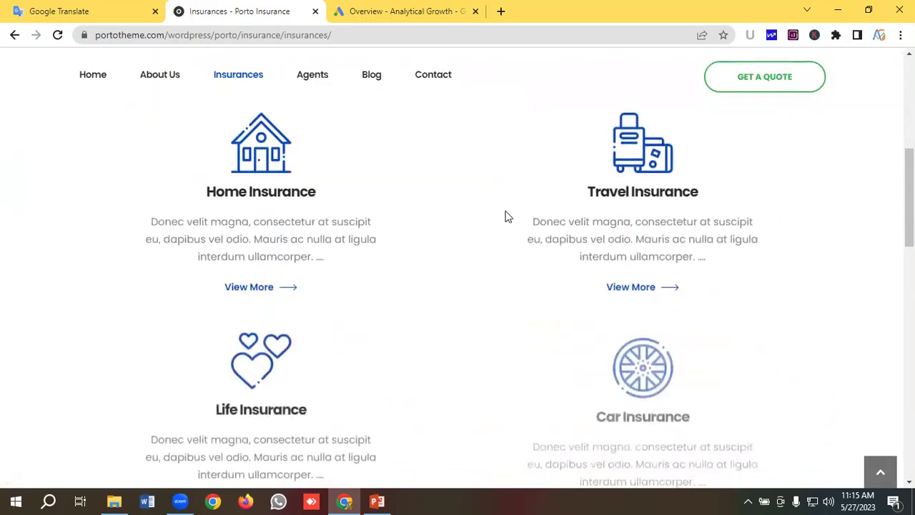
scroll(472, 306, down, 1)
scroll(378, 290, down, 3)
scroll(388, 296, up, 4)
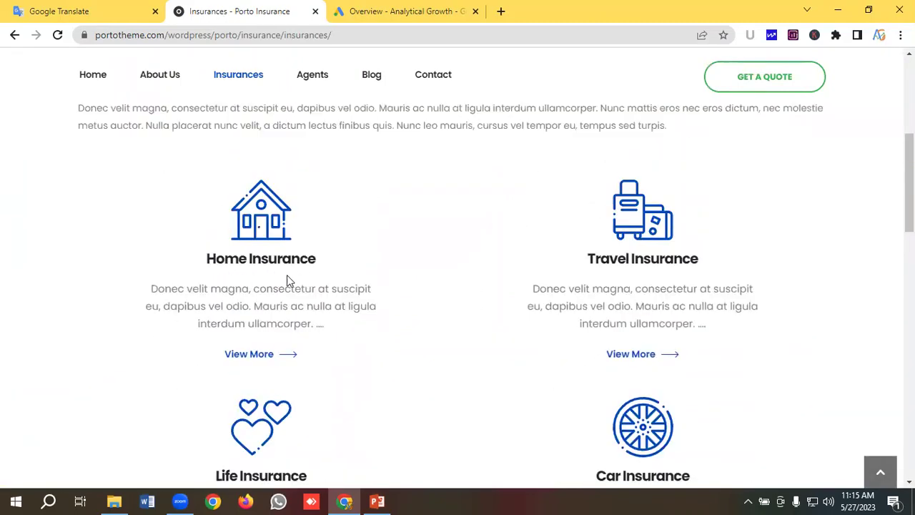
scroll(313, 279, up, 2)
- Switch to the campaign notes in Google Translate and review the Home Insurance ad group's keywords, ad copies and descriptions
click(62, 11)
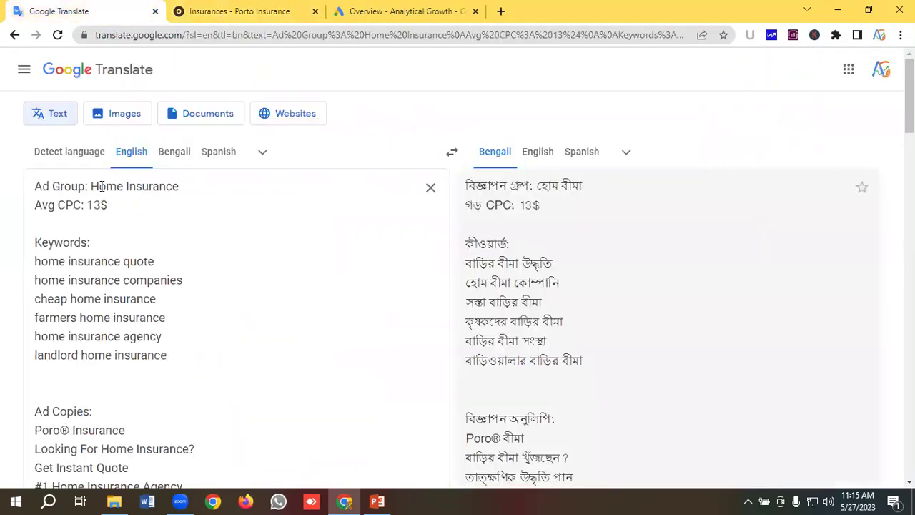
drag(89, 186, 160, 202)
click(136, 241)
scroll(84, 263, down, 1)
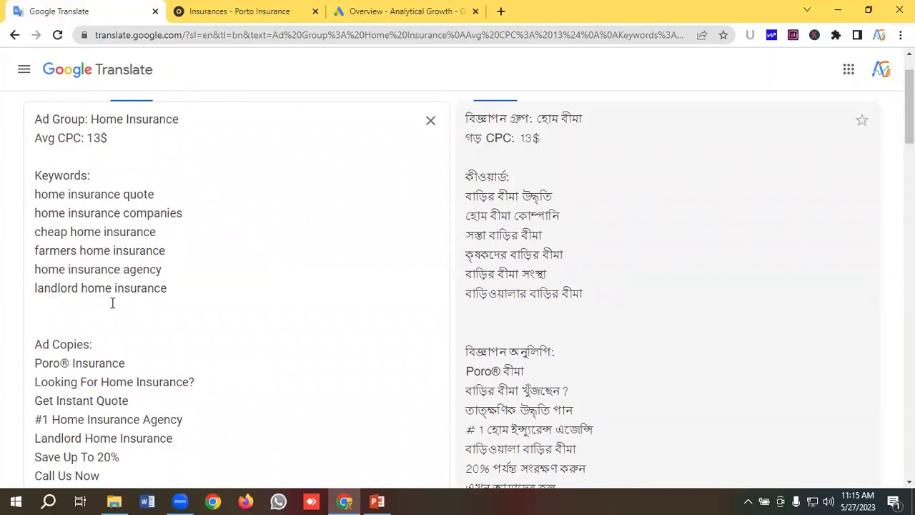
scroll(178, 264, down, 2)
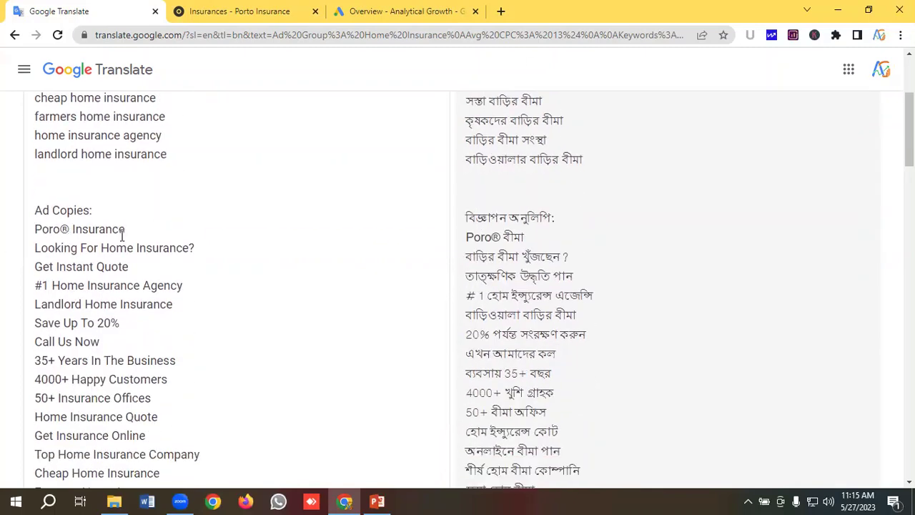
scroll(126, 229, down, 4)
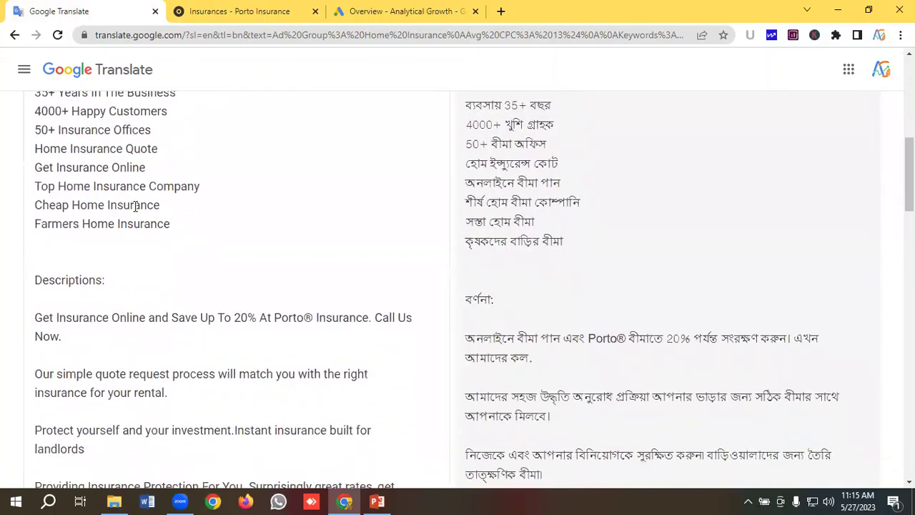
scroll(136, 221, down, 3)
scroll(125, 243, up, 2)
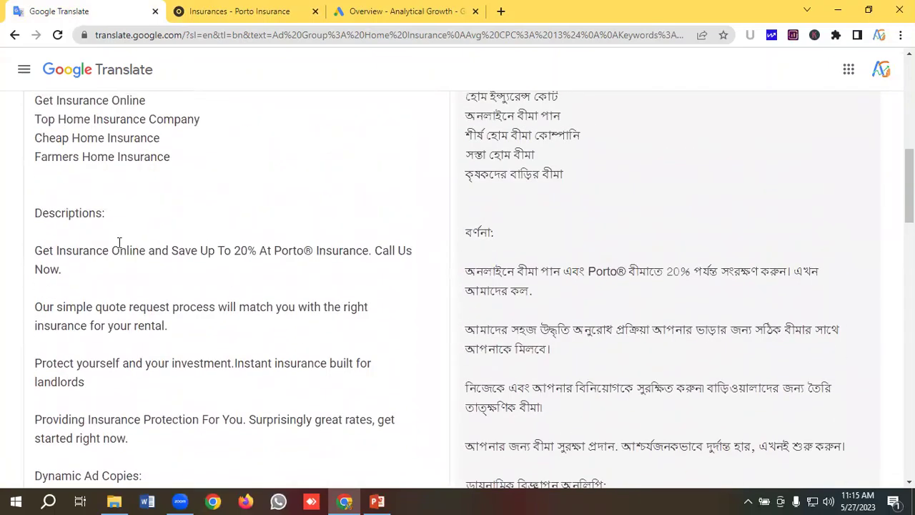
scroll(116, 237, down, 3)
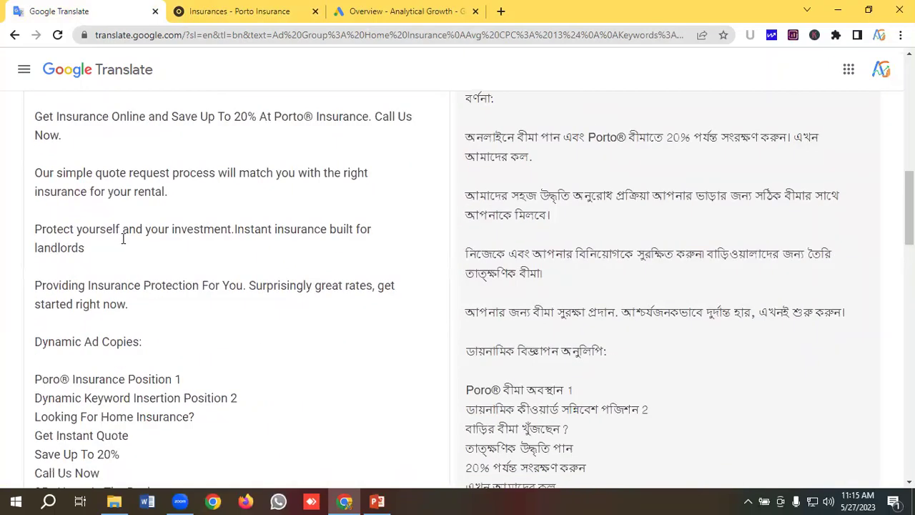
- Examine the list of dynamic ad copies in the campaign notes, from the brand headline to Affordable Insurance Online
scroll(136, 238, down, 1)
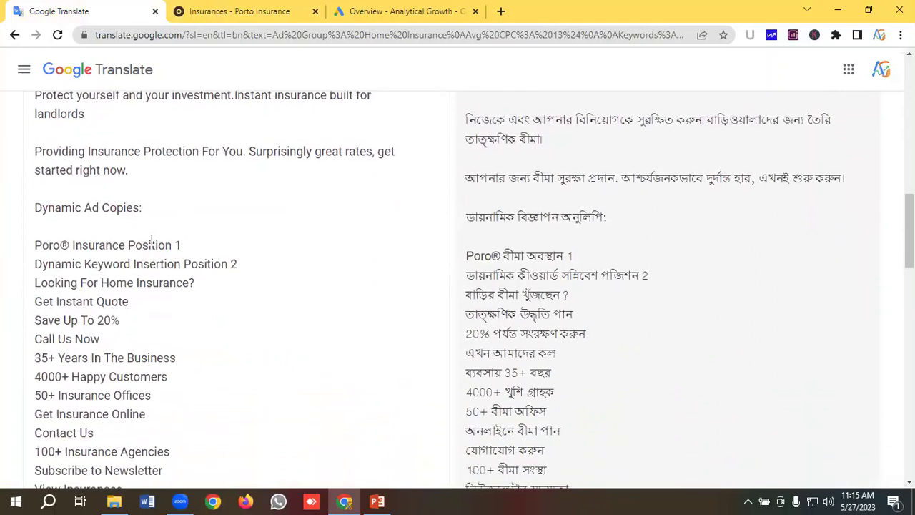
scroll(151, 241, down, 1)
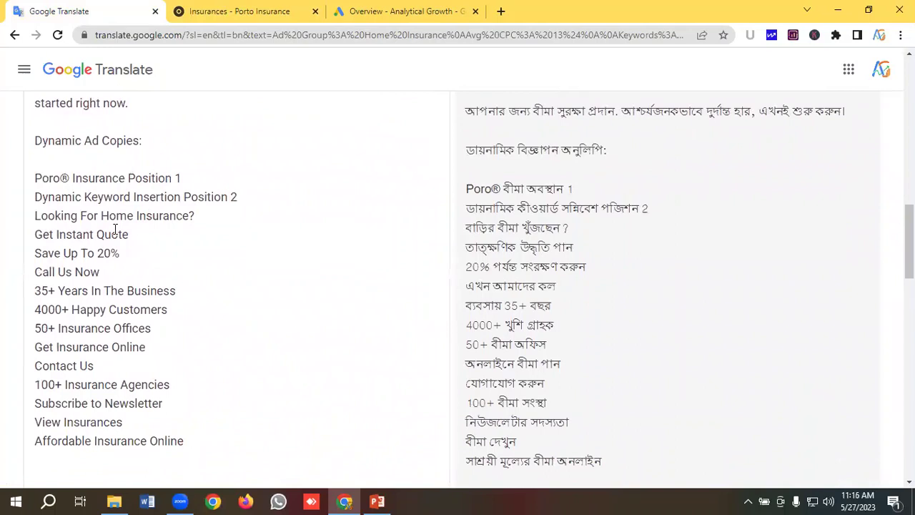
scroll(114, 229, down, 1)
drag(196, 387, 10, 118)
click(234, 183)
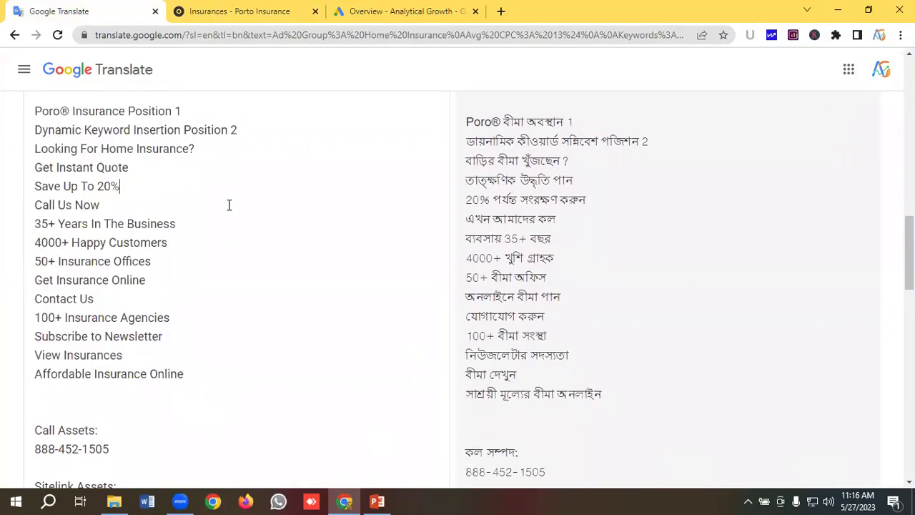
scroll(161, 235, up, 1)
- Review the call, sitelink, callout and structured snippet assets in the notes, and return to the ad group details
scroll(172, 251, down, 4)
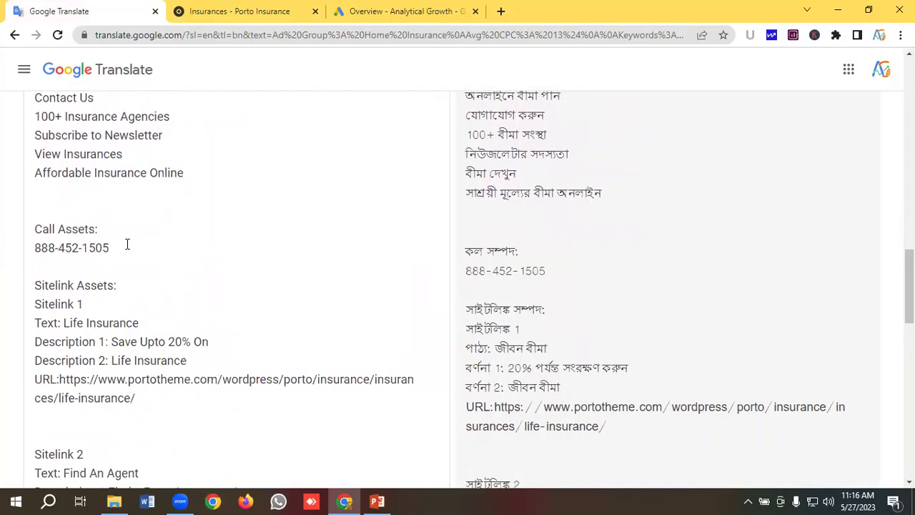
scroll(127, 244, down, 2)
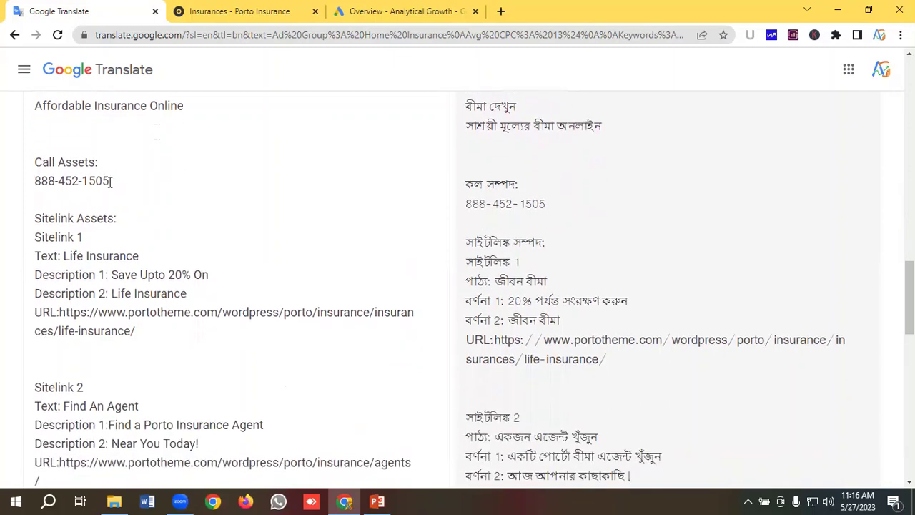
scroll(128, 201, down, 7)
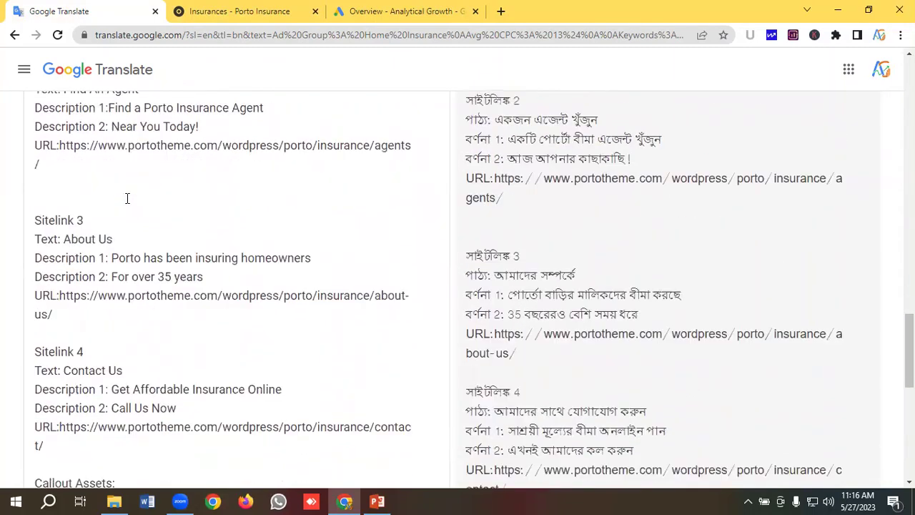
scroll(127, 200, down, 2)
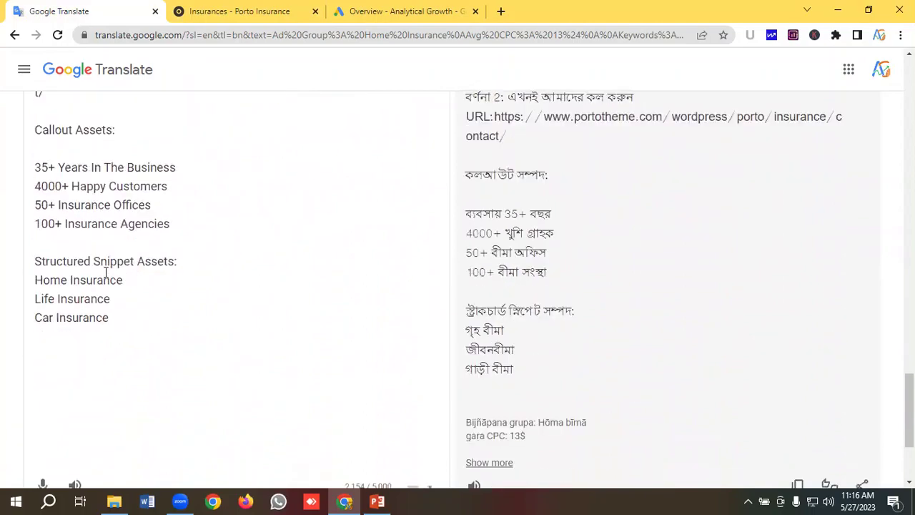
scroll(150, 296, up, 18)
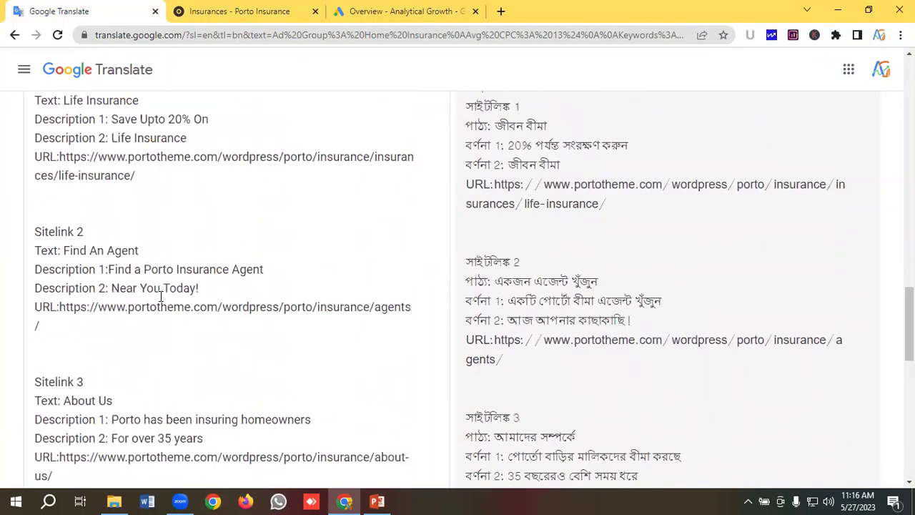
scroll(161, 296, up, 5)
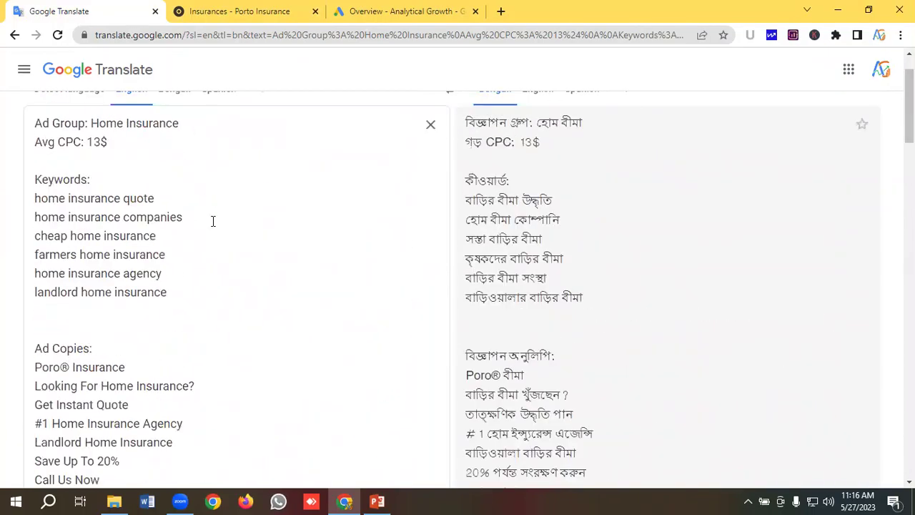
- Switch to Google Ads, open the Conversions summary and examine the Submit lead form conversion actions
click(408, 10)
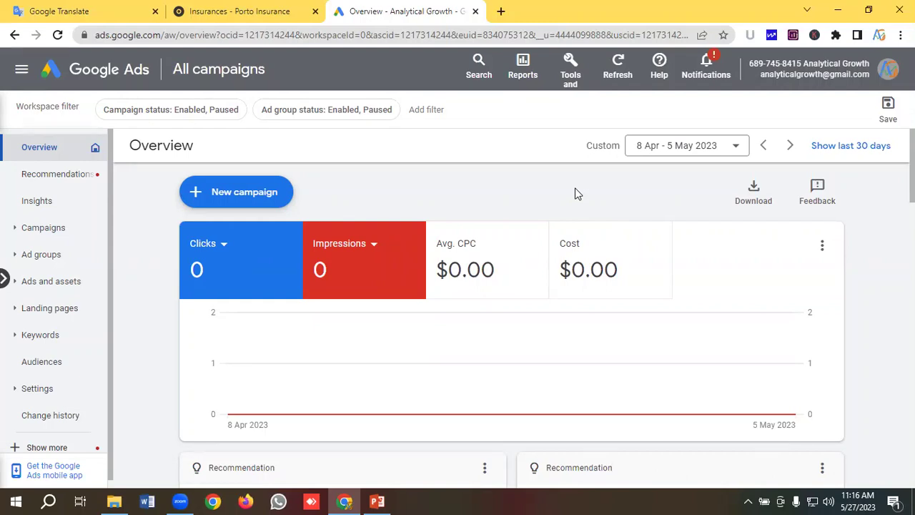
click(573, 66)
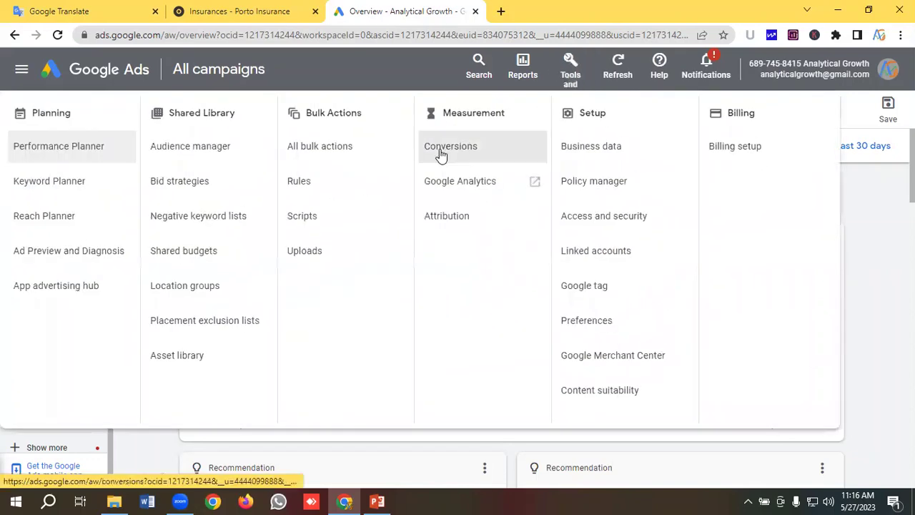
click(442, 150)
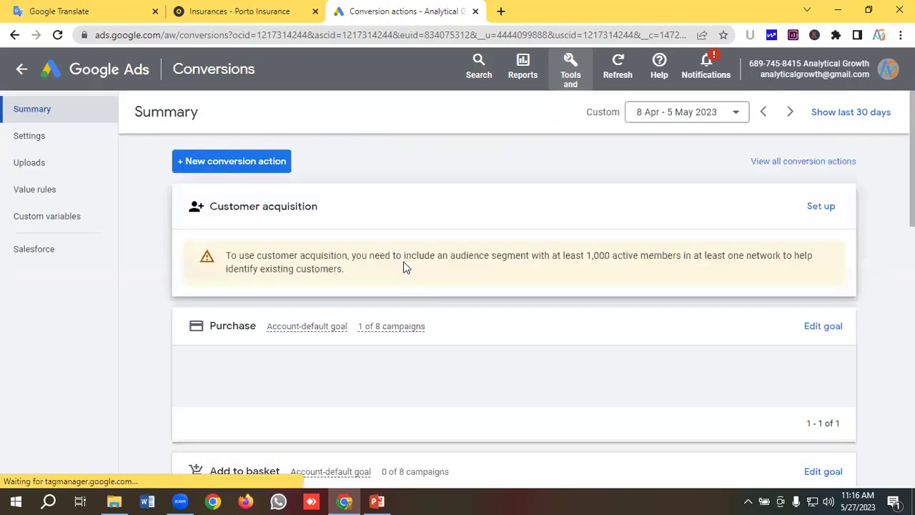
scroll(405, 267, down, 5)
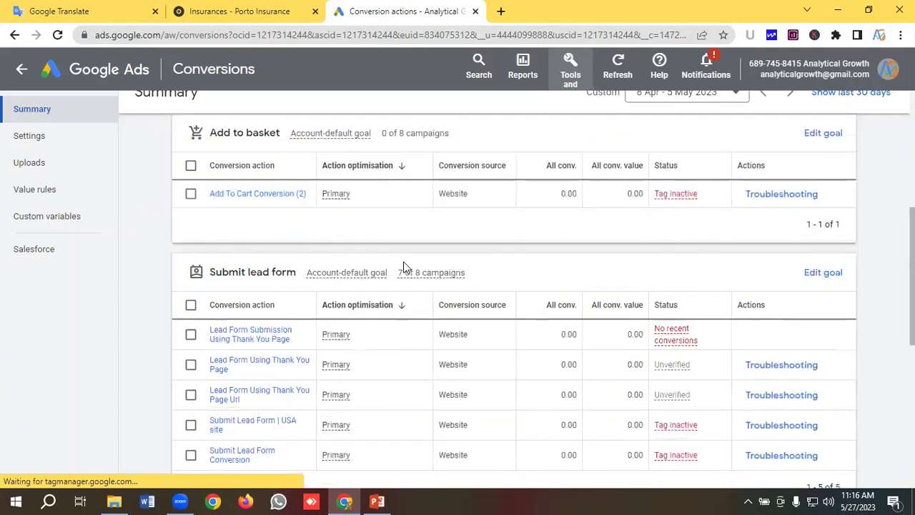
scroll(404, 267, down, 1)
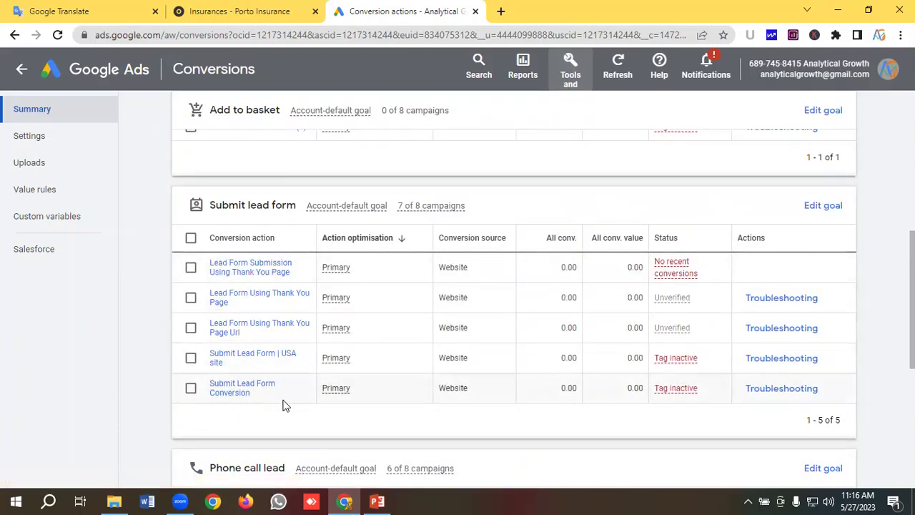
- Switch to the Porto Insurance site, open its Contact page and examine the contact form's fields and submission option
click(262, 9)
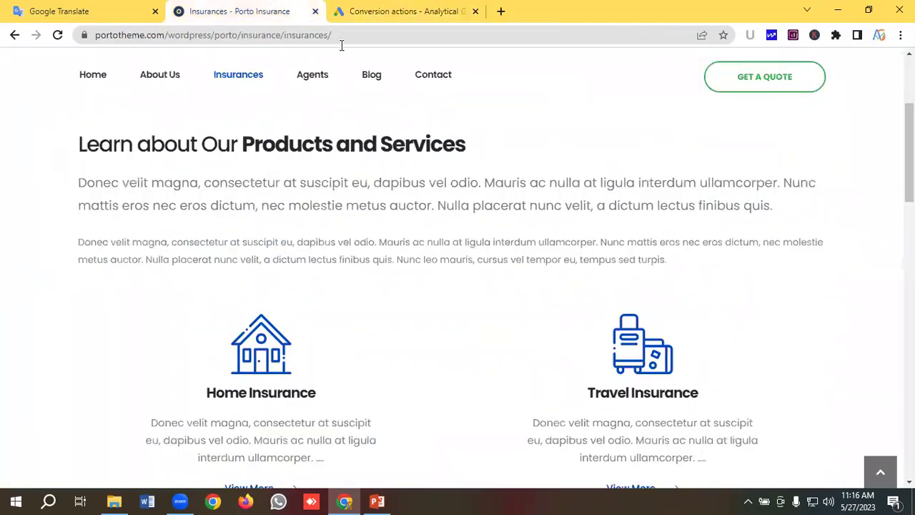
click(443, 80)
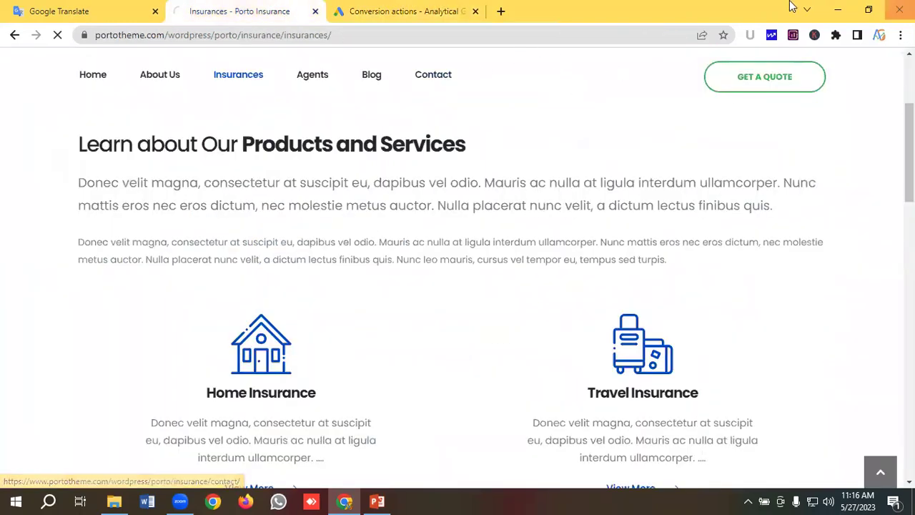
scroll(299, 287, down, 1)
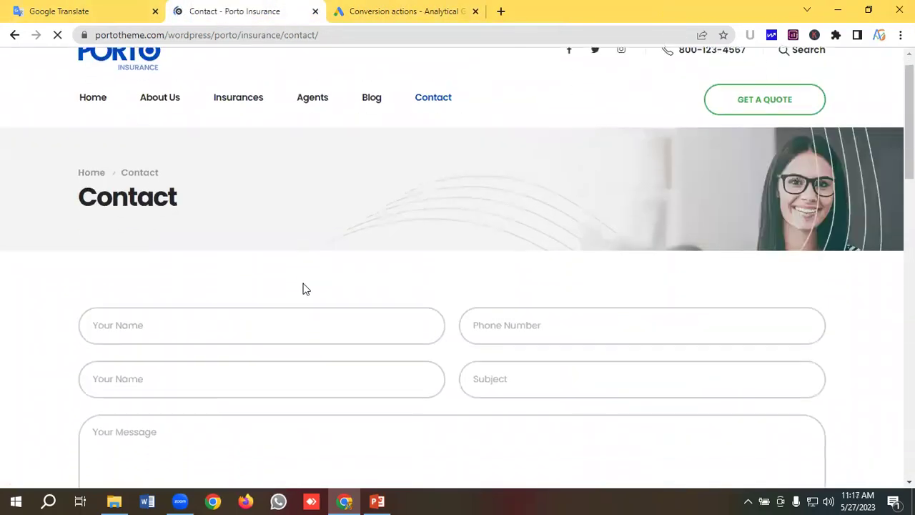
scroll(202, 337, down, 1)
scroll(179, 250, up, 1)
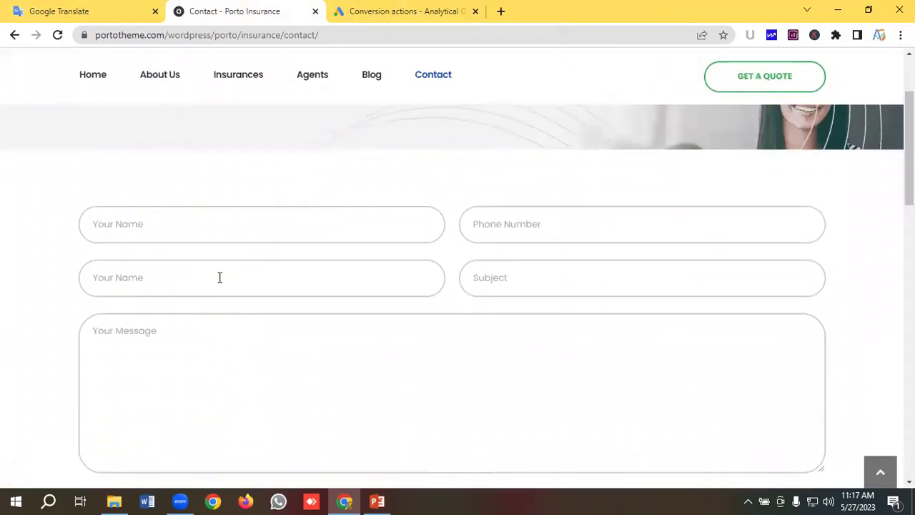
scroll(180, 279, down, 2)
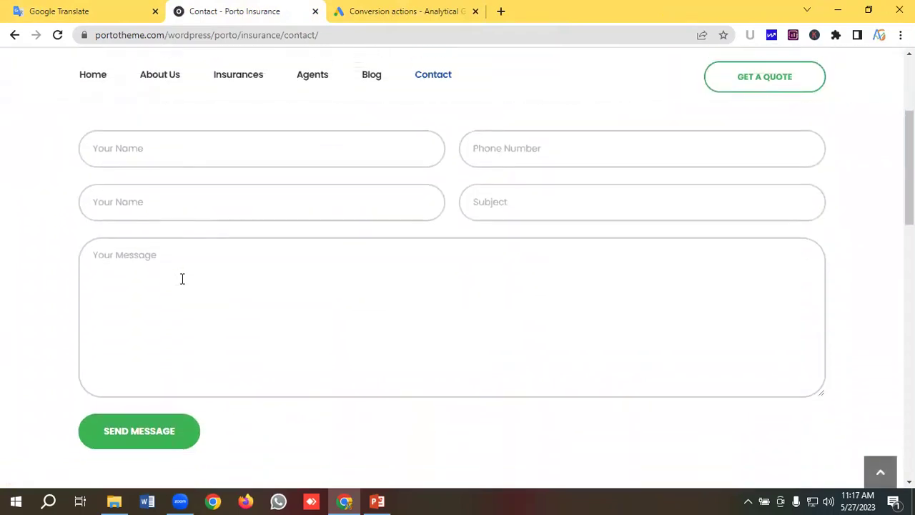
scroll(178, 271, up, 1)
scroll(175, 265, down, 2)
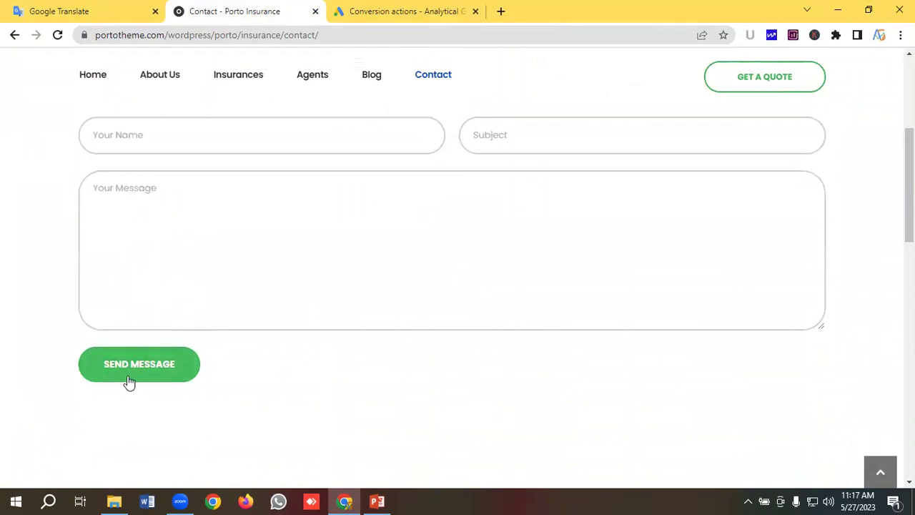
scroll(243, 336, up, 3)
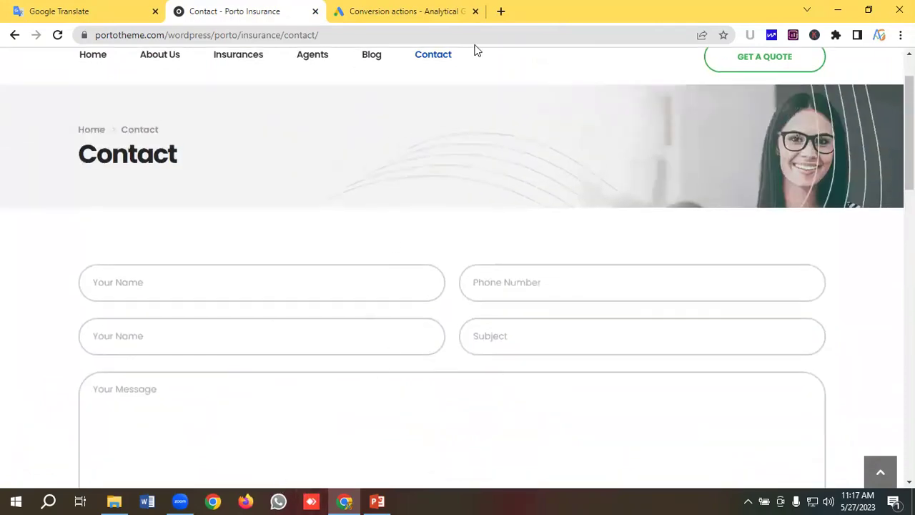
- Return to the Google Ads conversions summary and examine the Phone call lead conversion actions
click(424, 10)
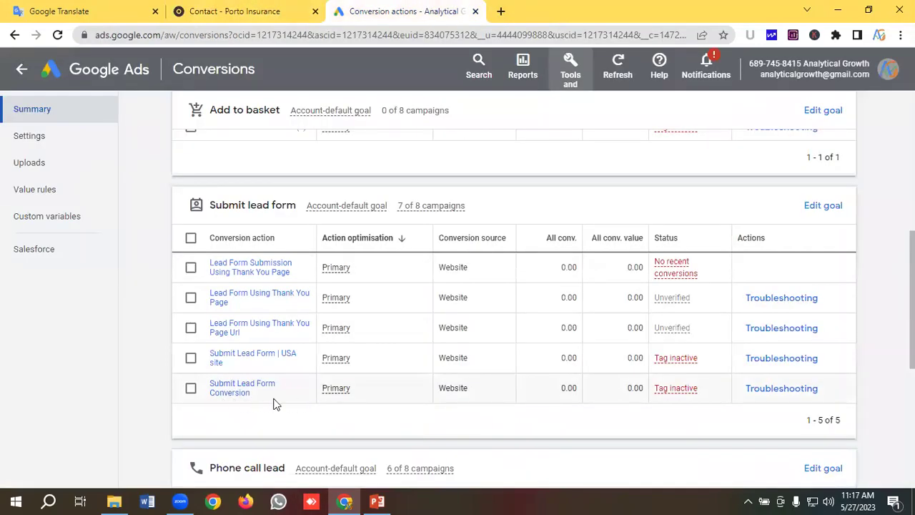
scroll(304, 379, down, 2)
scroll(254, 343, down, 1)
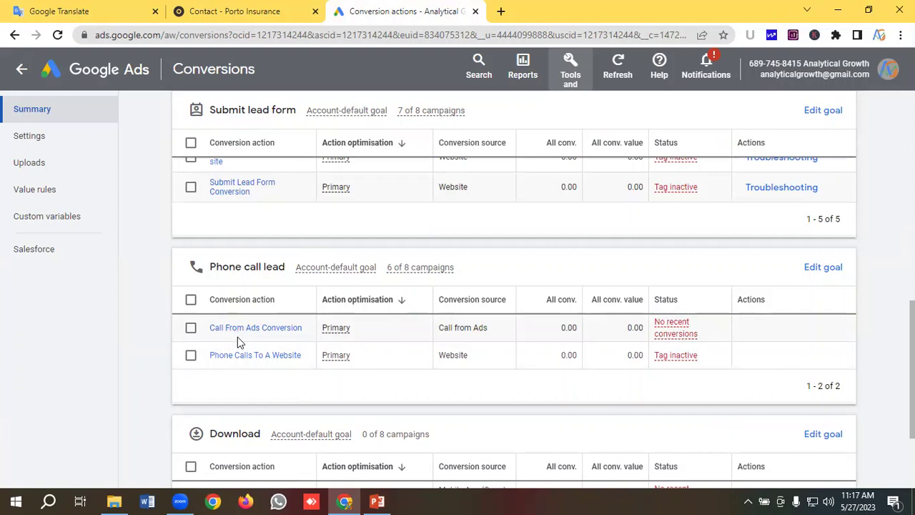
scroll(290, 335, down, 1)
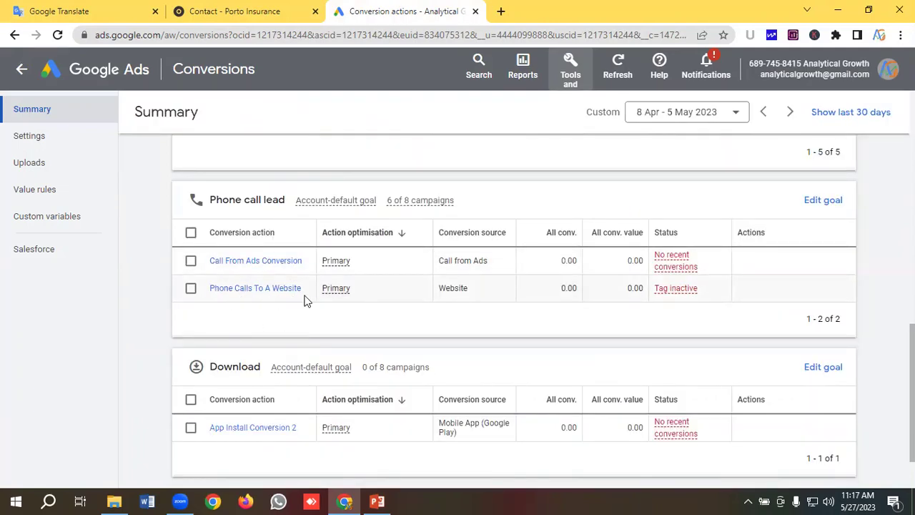
- Check the phone number on the Porto Insurance Contact page, and go back to Google Ads to open the campaigns overview
click(241, 7)
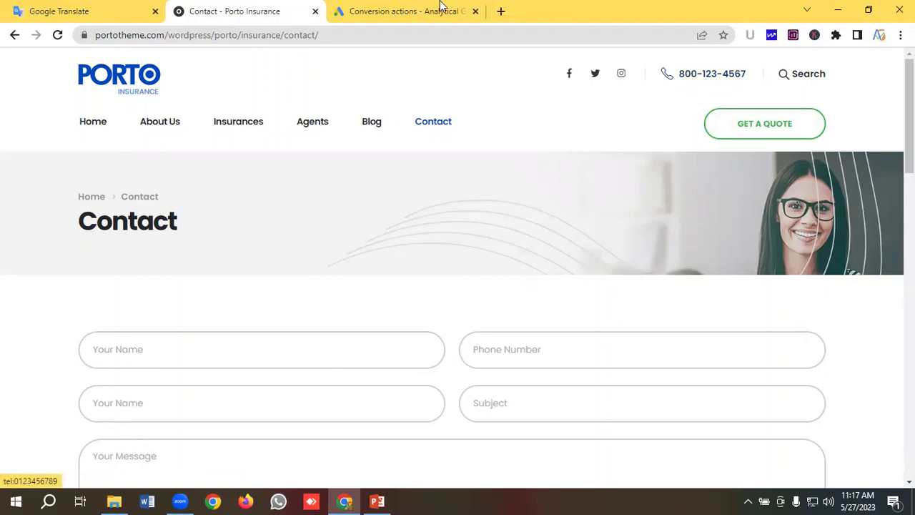
click(410, 11)
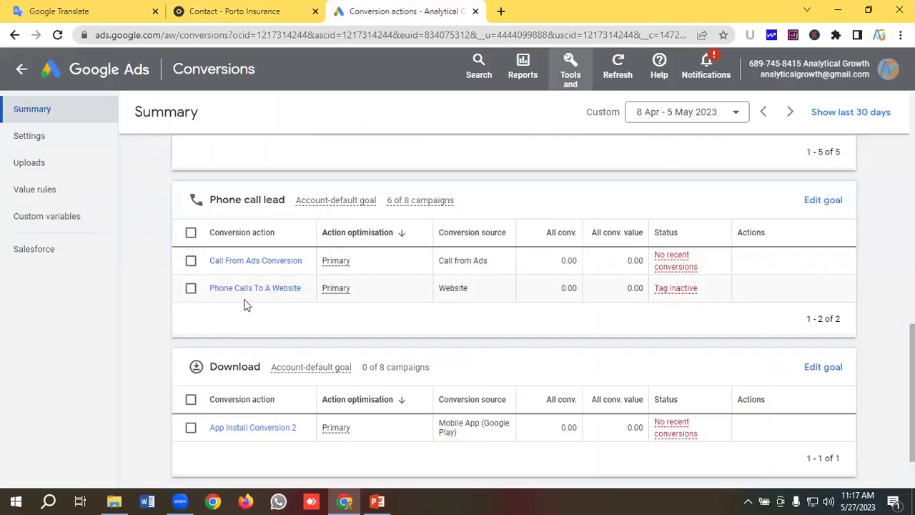
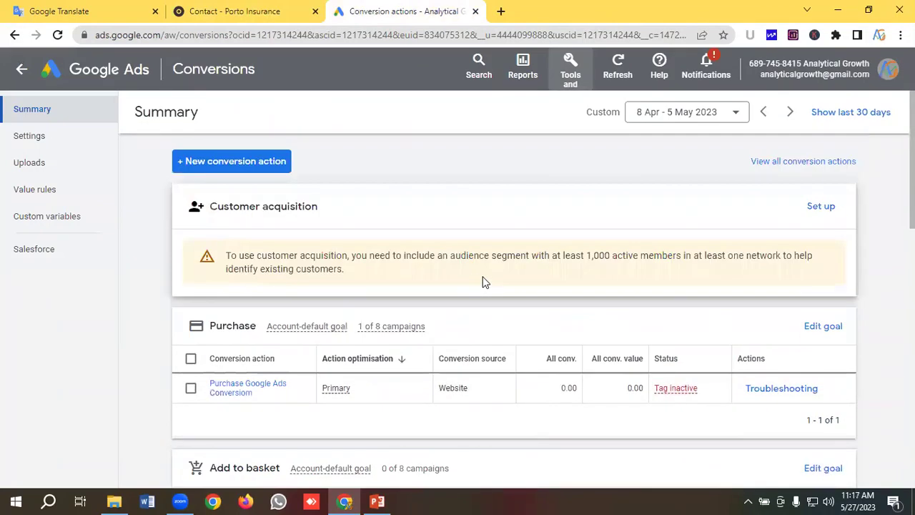
click(111, 71)
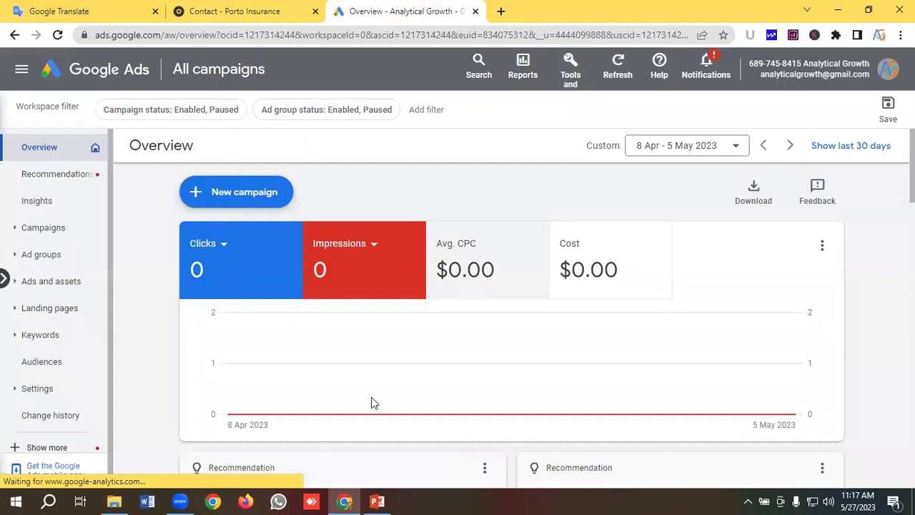
- Start a new campaign and choose Leads as its objective
click(252, 198)
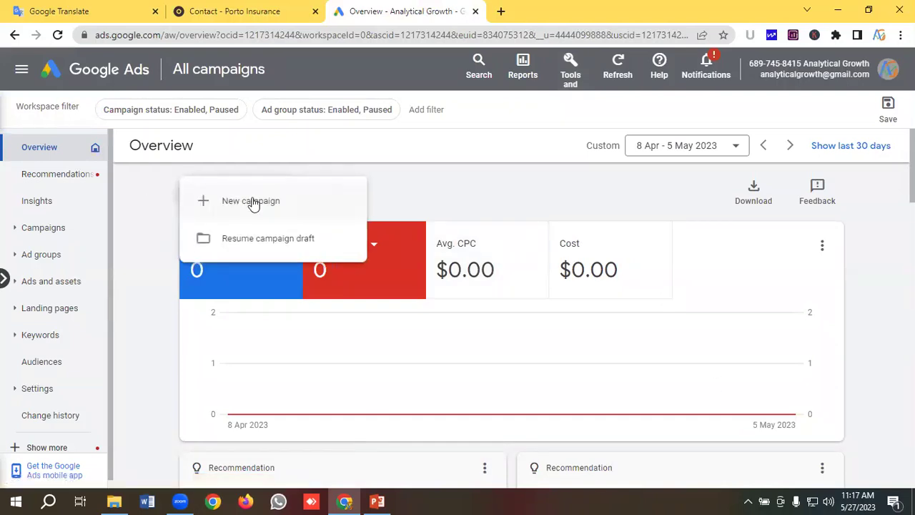
click(252, 201)
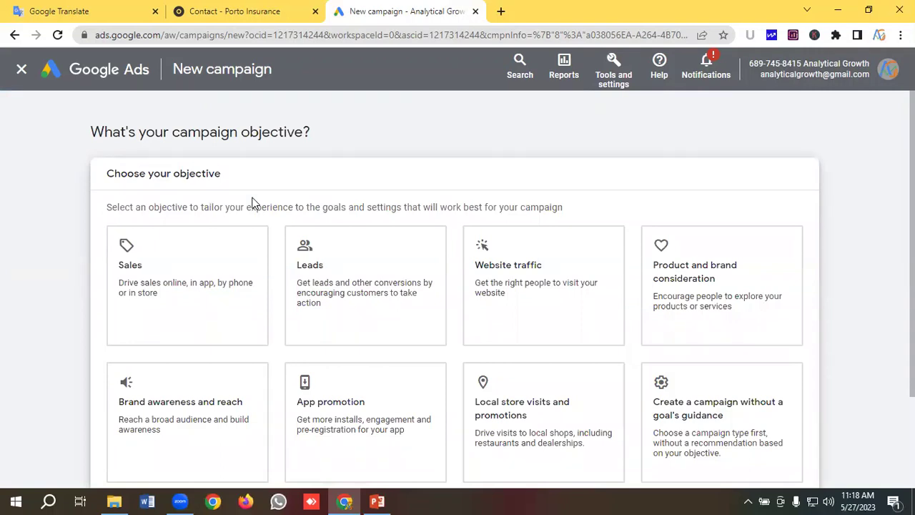
scroll(266, 228, down, 1)
click(357, 232)
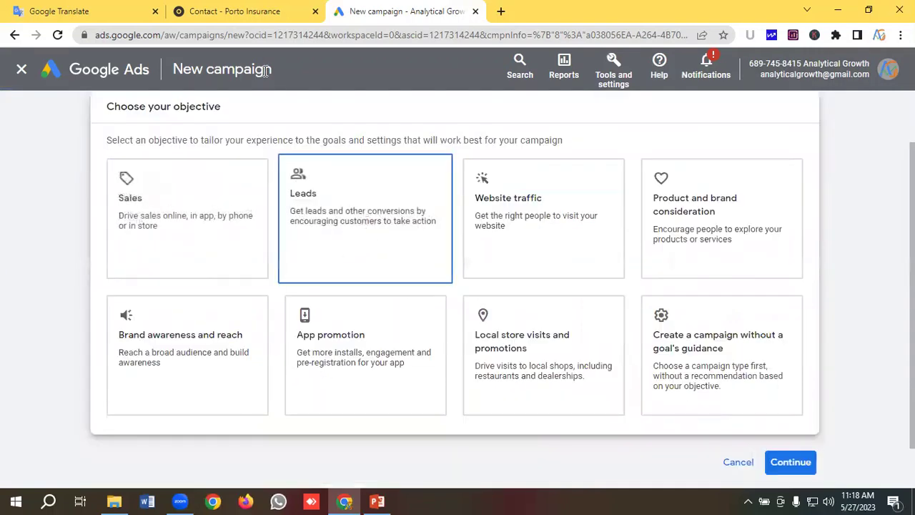
- Review the contact form on the Porto Insurance site once more, and return to the new campaign setup
click(236, 11)
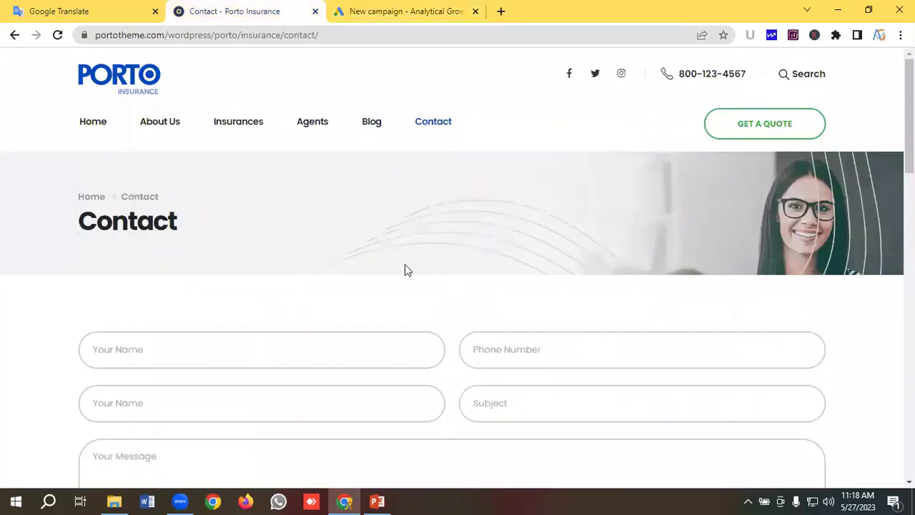
scroll(298, 310, down, 4)
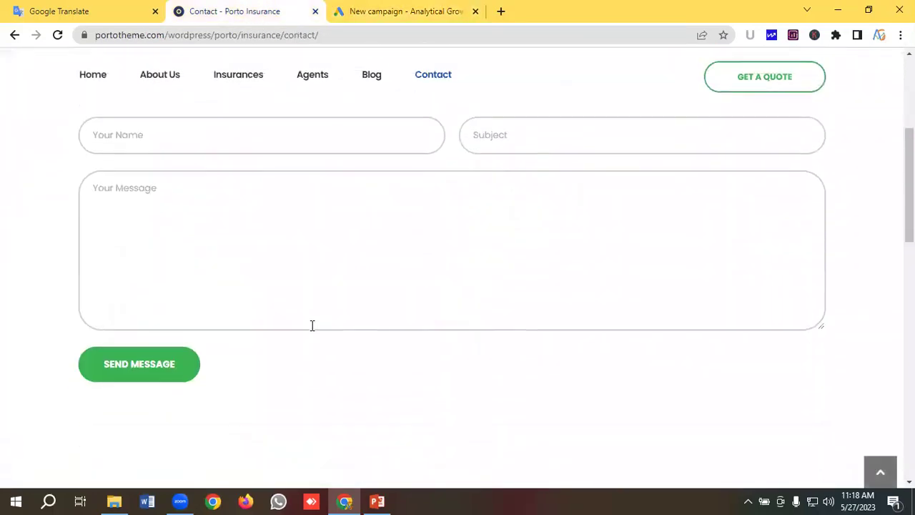
scroll(313, 323, up, 4)
click(374, 11)
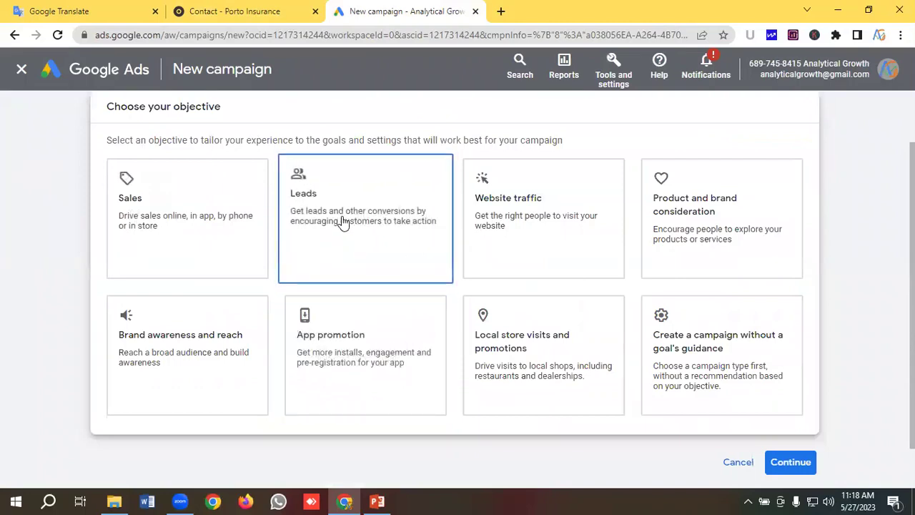
- Remove the "Add to basket" and "Purchases" conversion goals from the campaign and continue to the campaign type selection
scroll(341, 221, down, 5)
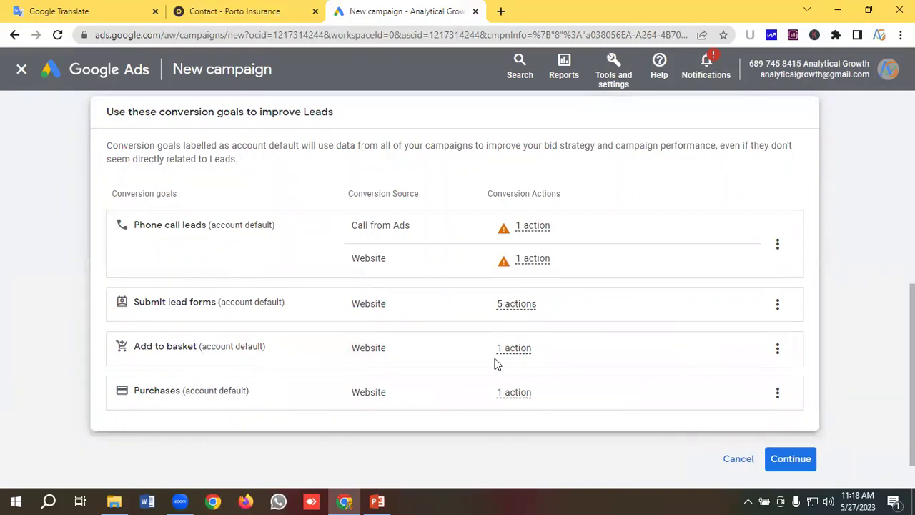
click(778, 350)
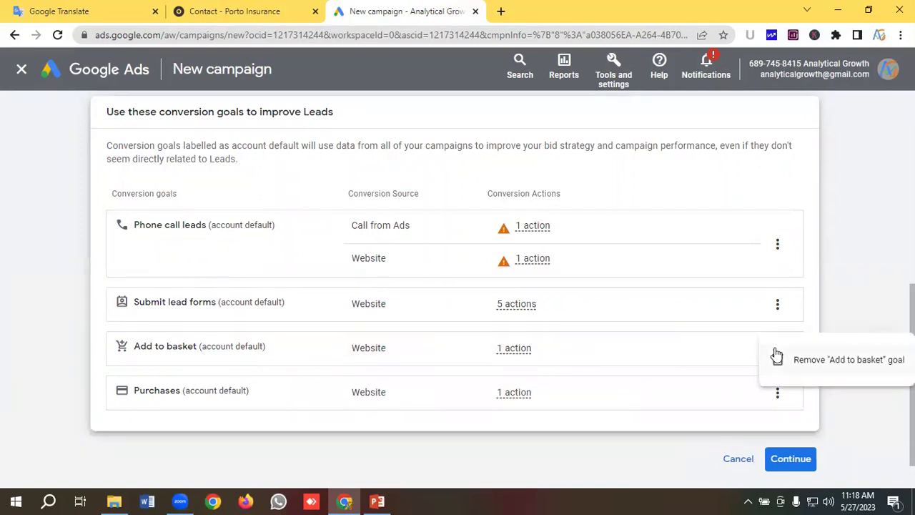
click(801, 359)
click(584, 315)
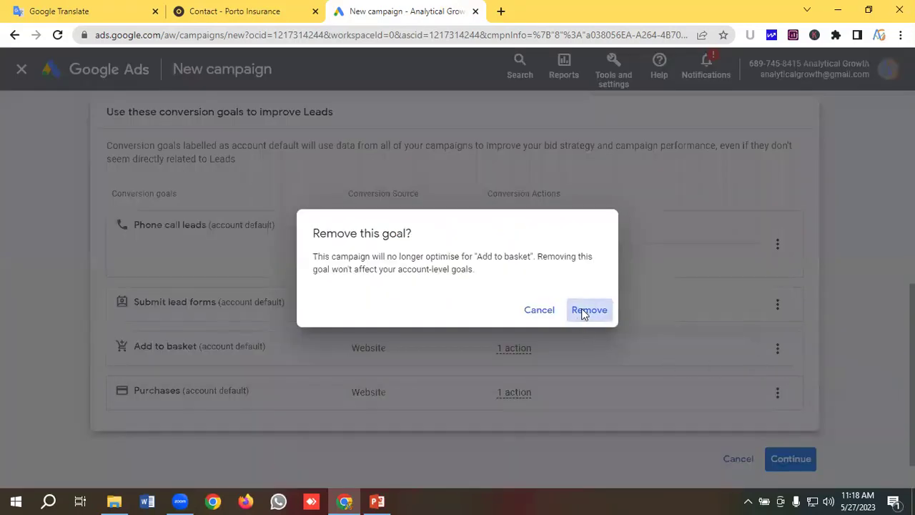
click(778, 355)
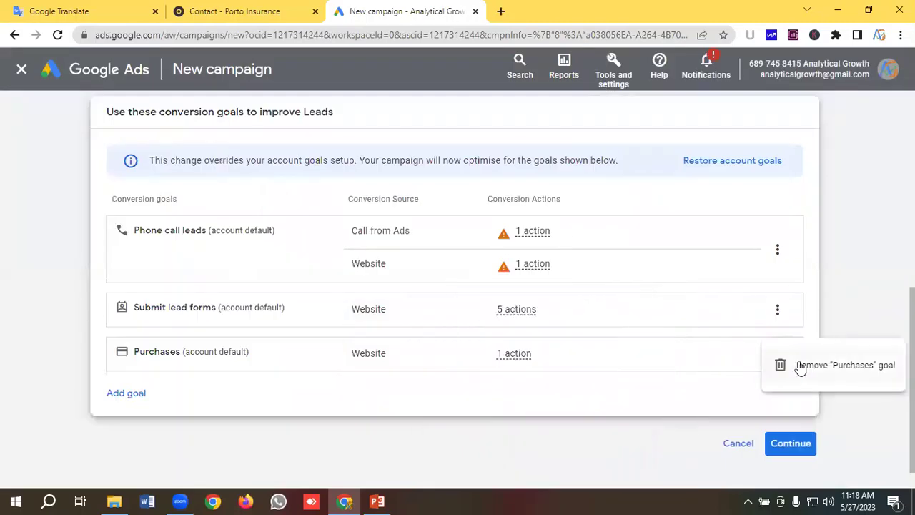
click(807, 366)
click(586, 312)
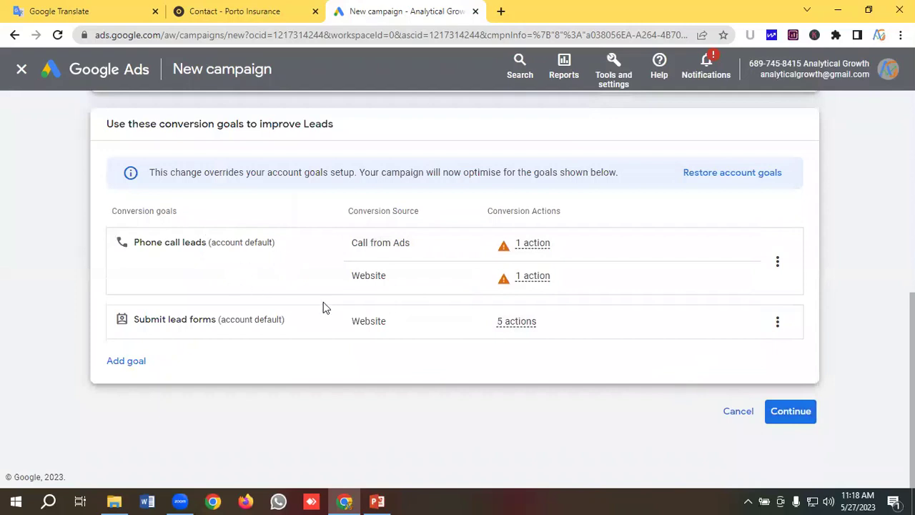
click(787, 415)
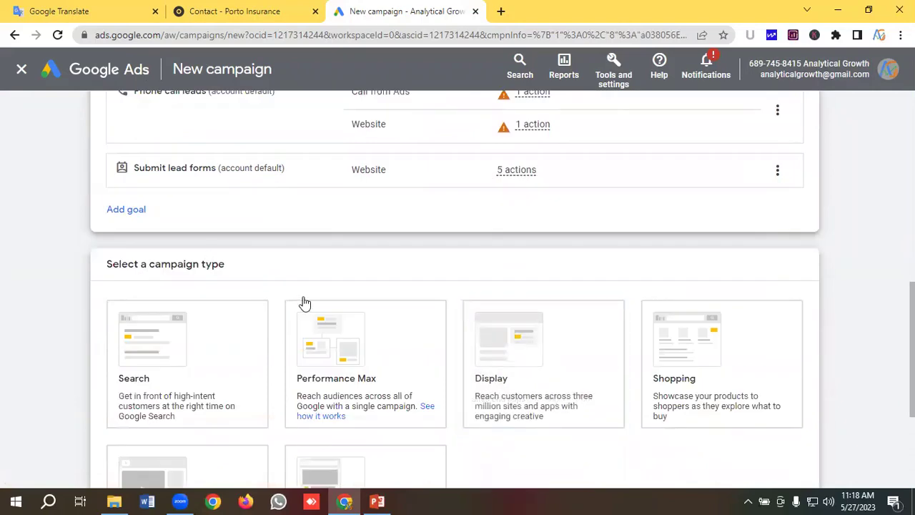
- Select Search as the campaign type
click(256, 336)
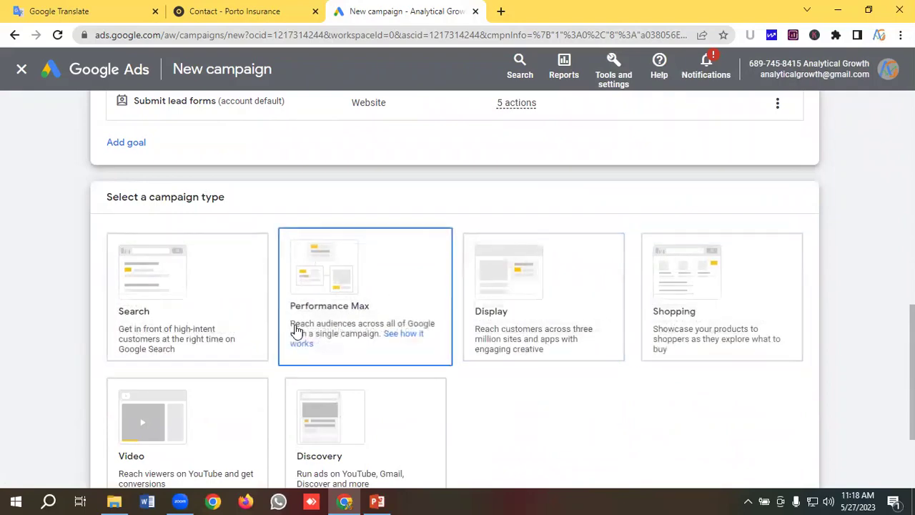
scroll(296, 333, down, 1)
scroll(286, 343, up, 1)
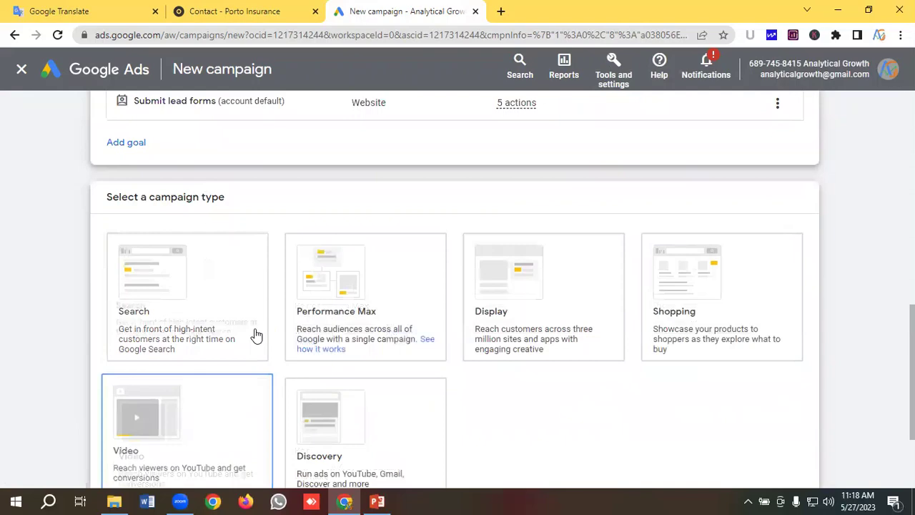
click(204, 295)
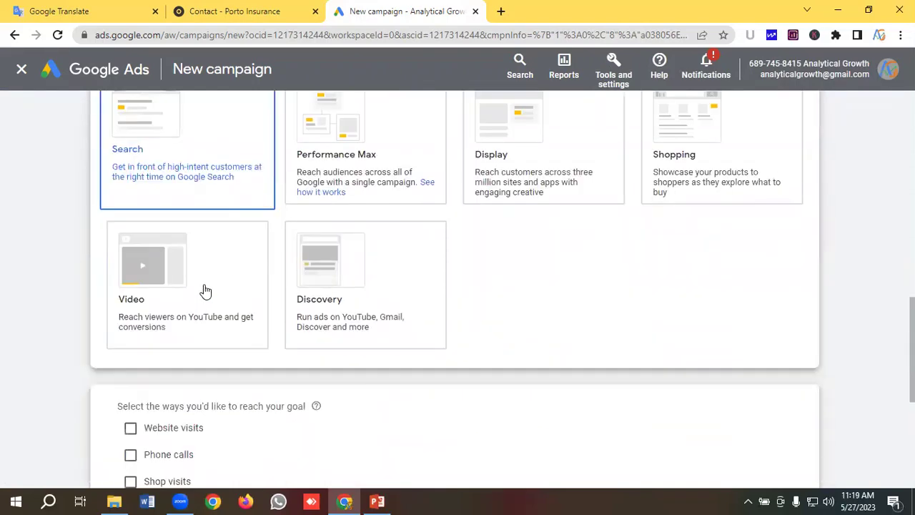
- Name the campaign "Porto Insurance | Leads" and continue as a new campaign instead of a saved draft
scroll(250, 289, up, 1)
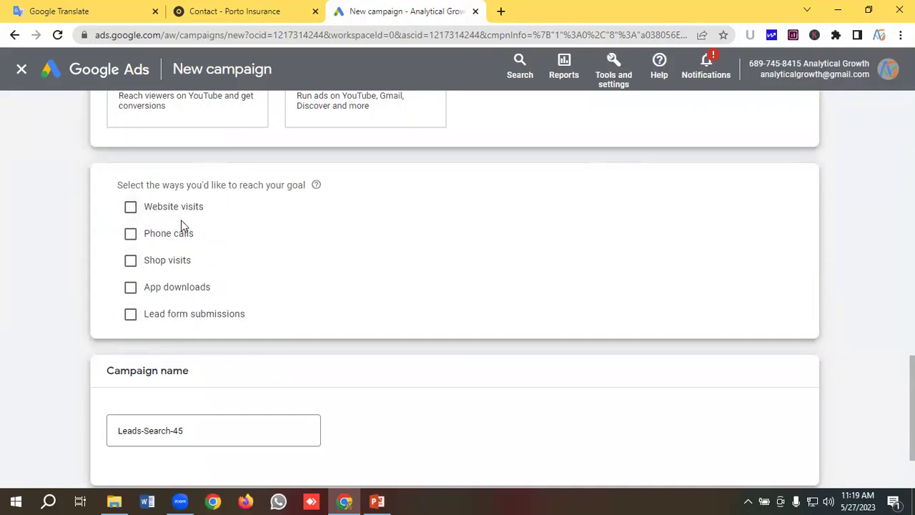
scroll(220, 249, down, 1)
click(191, 363)
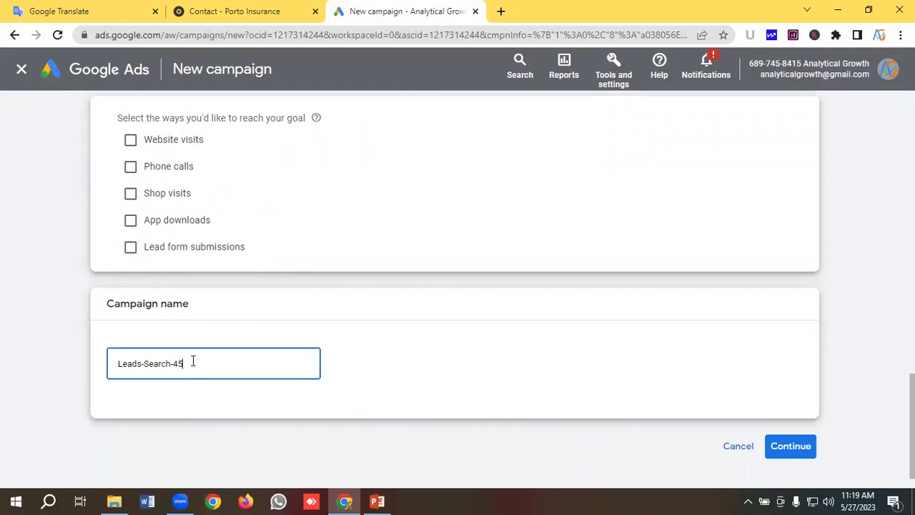
triple_click(192, 361)
key(BackSpace)
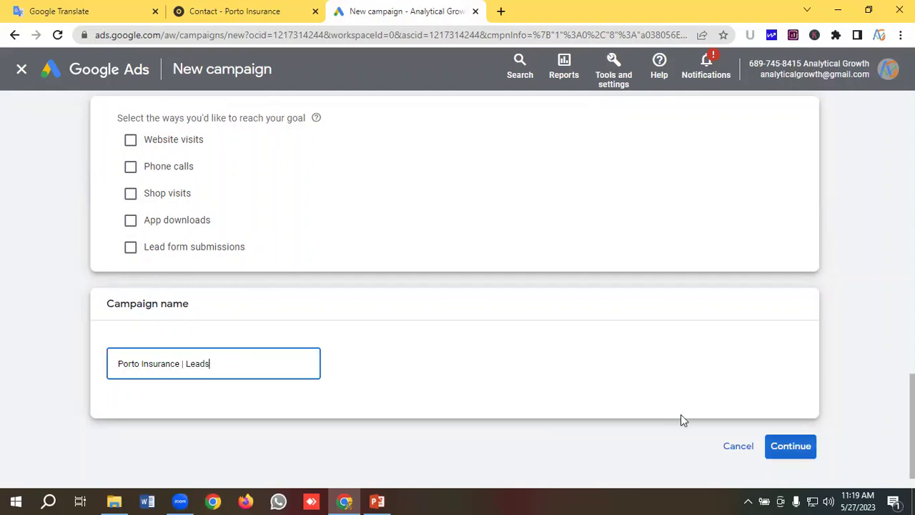
key(Return)
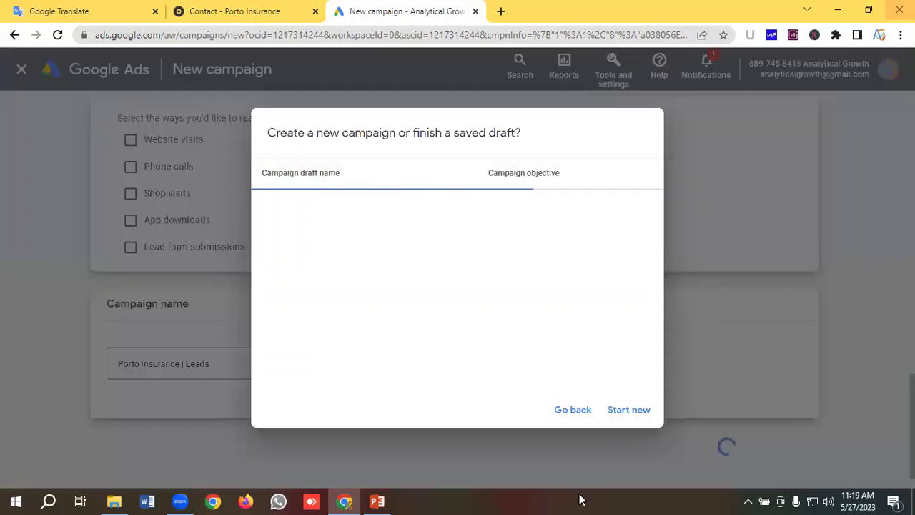
click(629, 410)
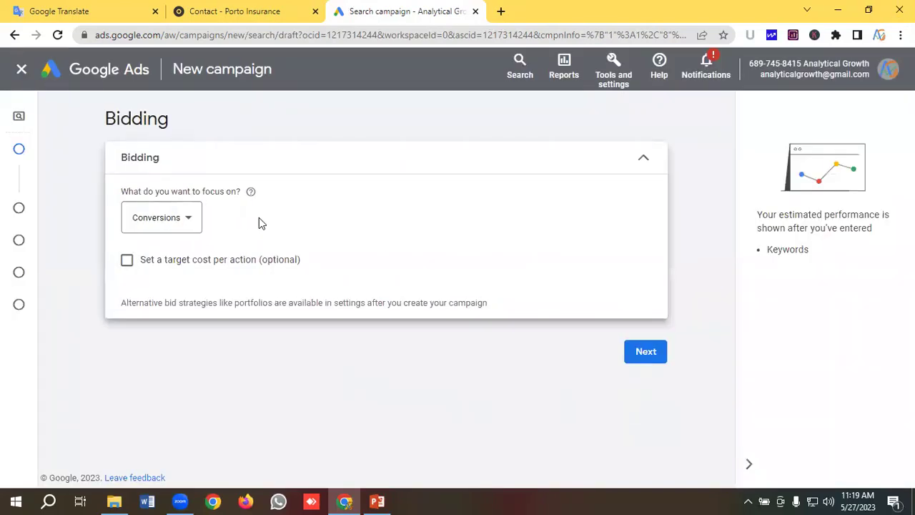
- Set the bidding focus to Clicks without a maximum cost per click limit, and proceed to the campaign settings
click(176, 223)
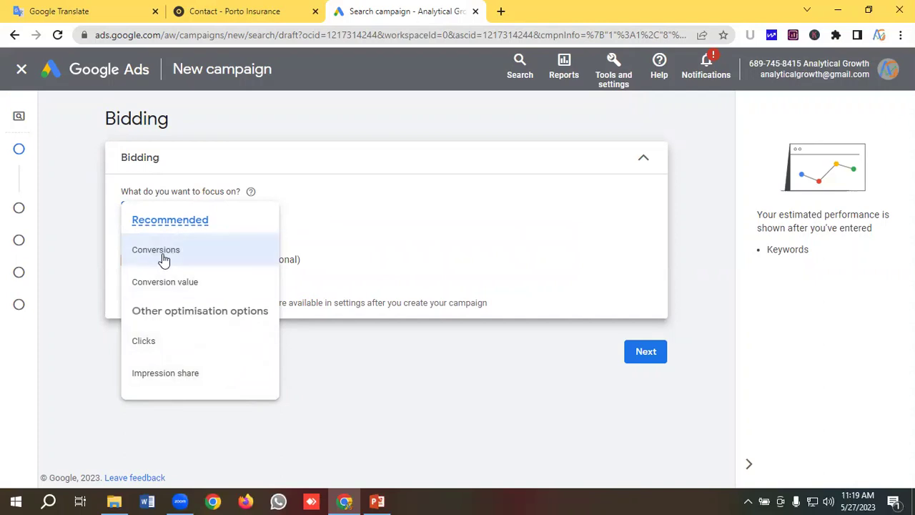
mouse_move(163, 260)
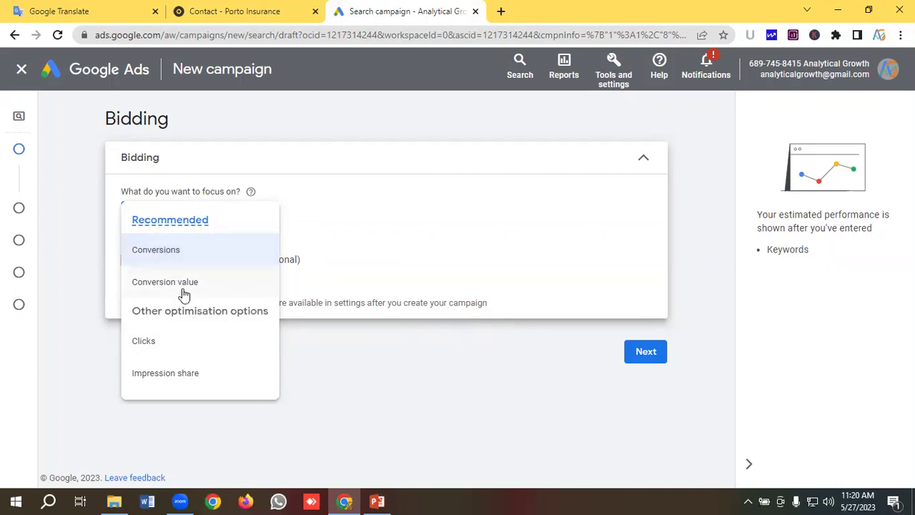
mouse_move(174, 286)
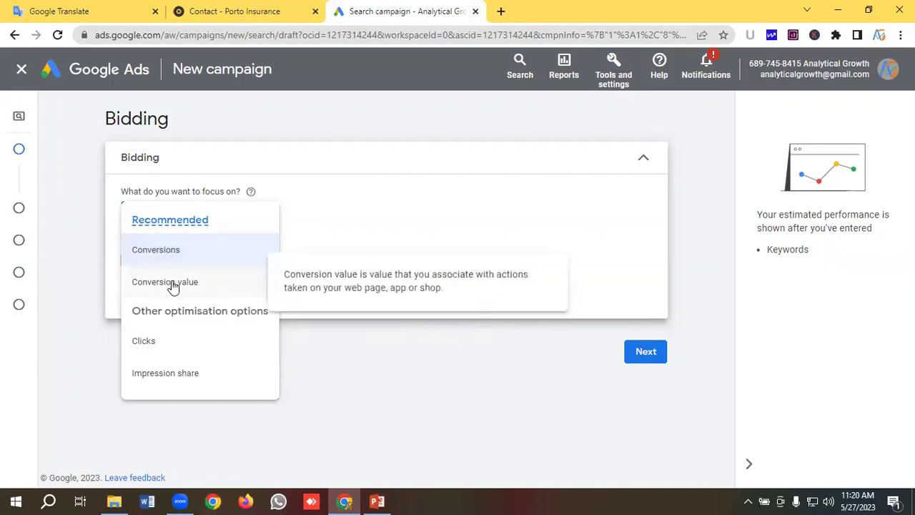
click(149, 345)
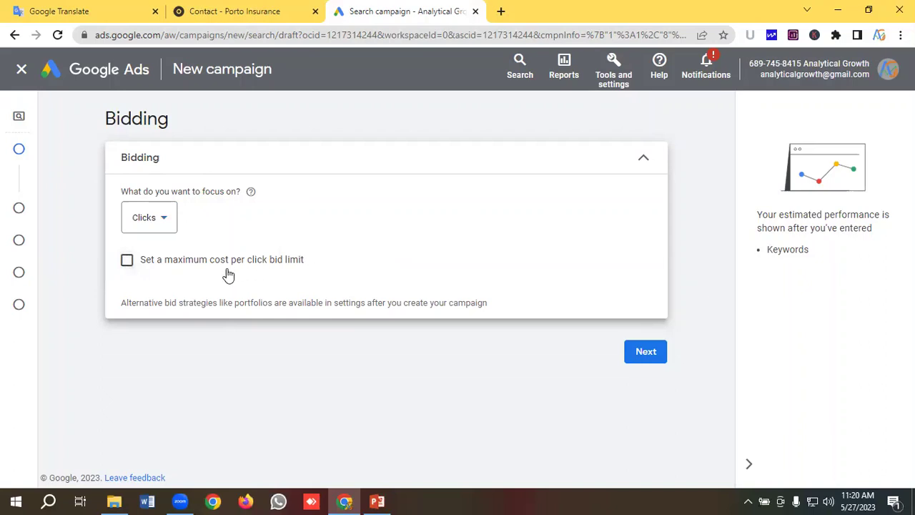
click(646, 352)
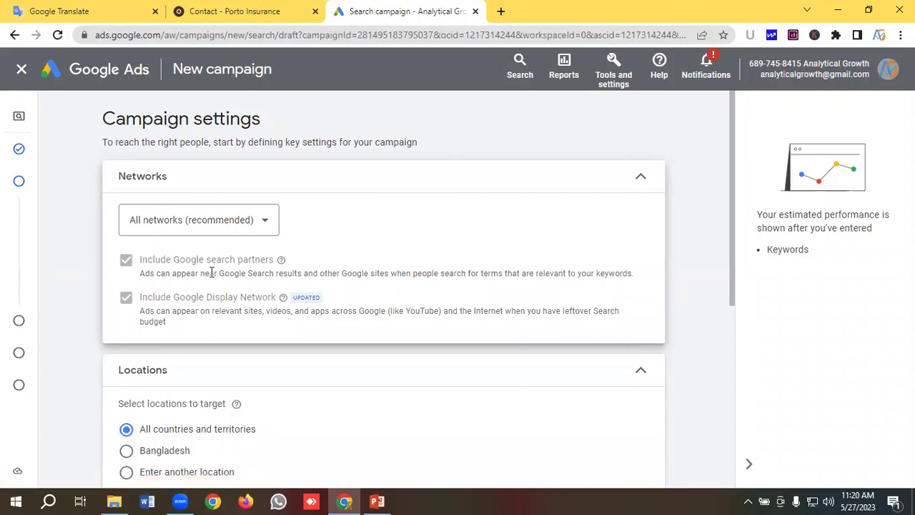
- Choose the campaign's networks manually, excluding Google search partners and the Google Display Network
click(207, 231)
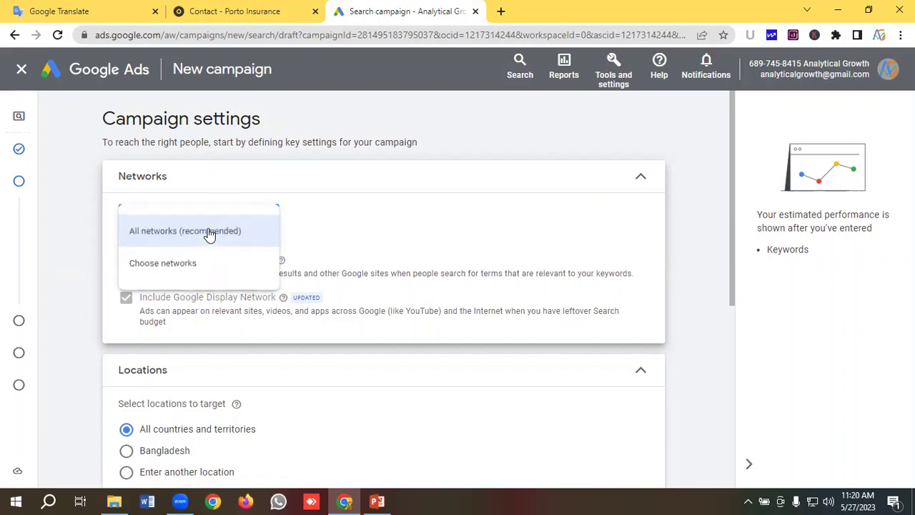
click(190, 263)
scroll(164, 236, down, 1)
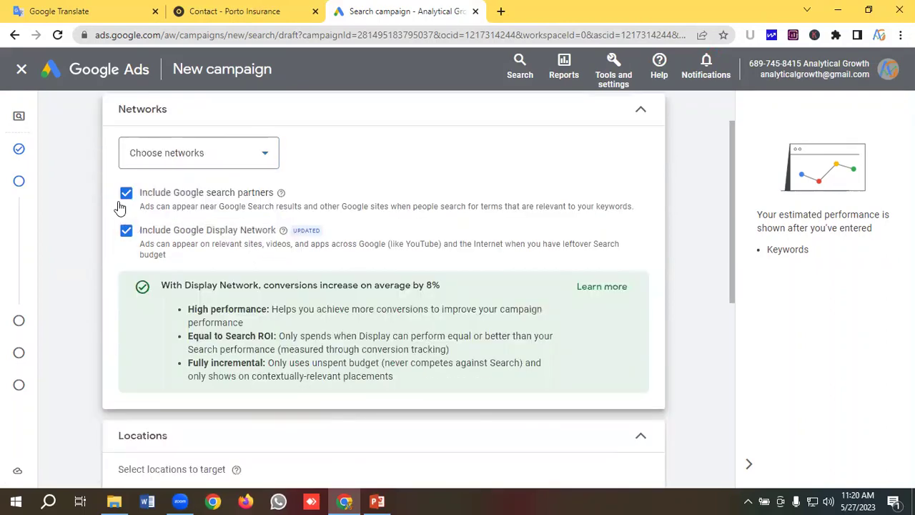
click(126, 193)
click(126, 231)
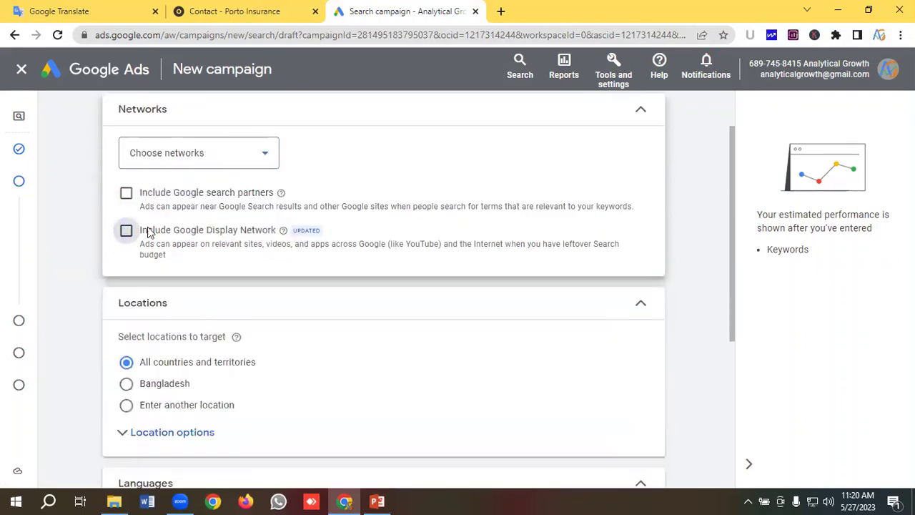
- Target the United States as the campaign's location instead of all countries and territories
scroll(202, 236, down, 2)
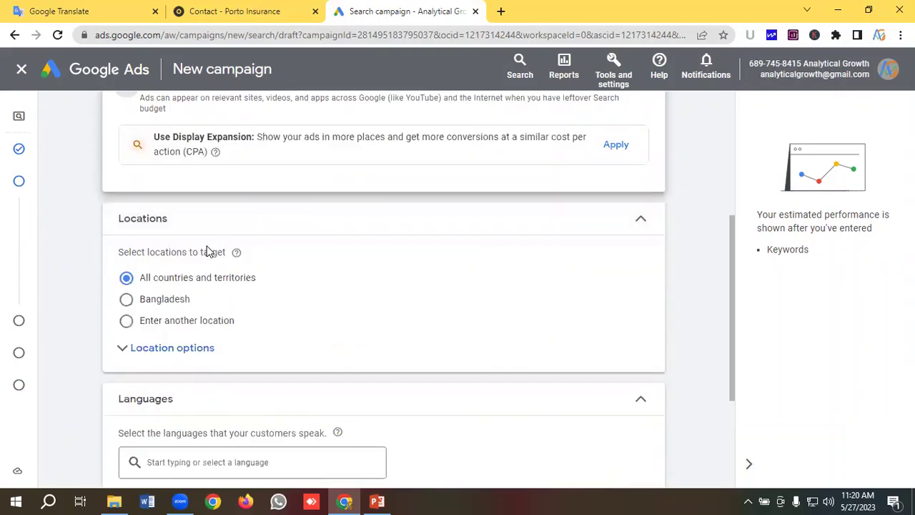
scroll(227, 262, down, 1)
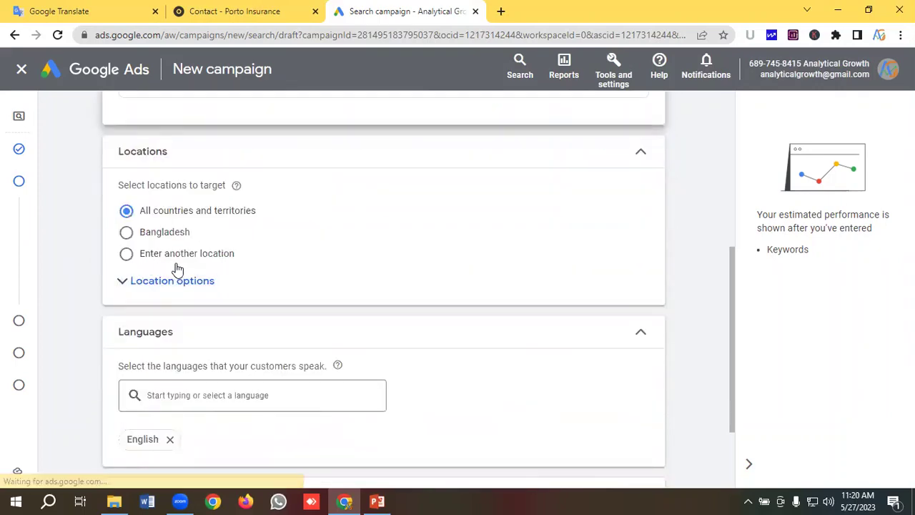
click(219, 260)
click(216, 294)
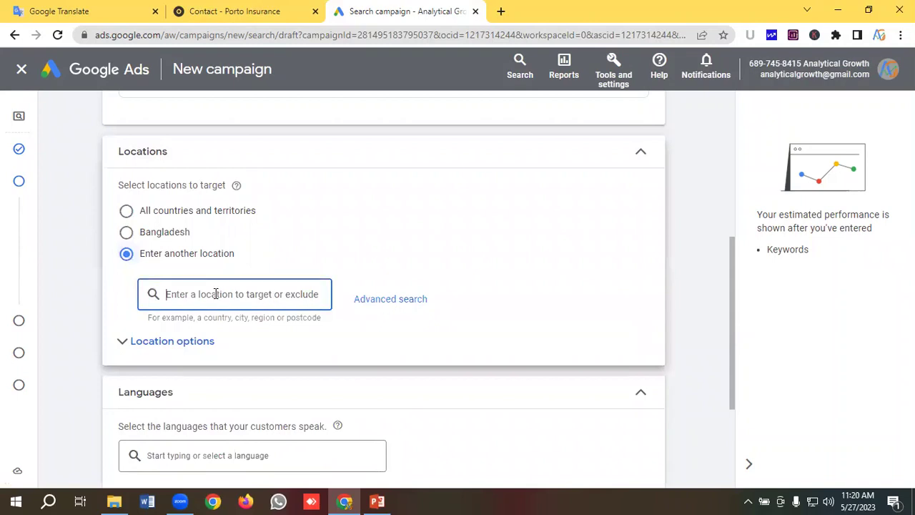
text(U)
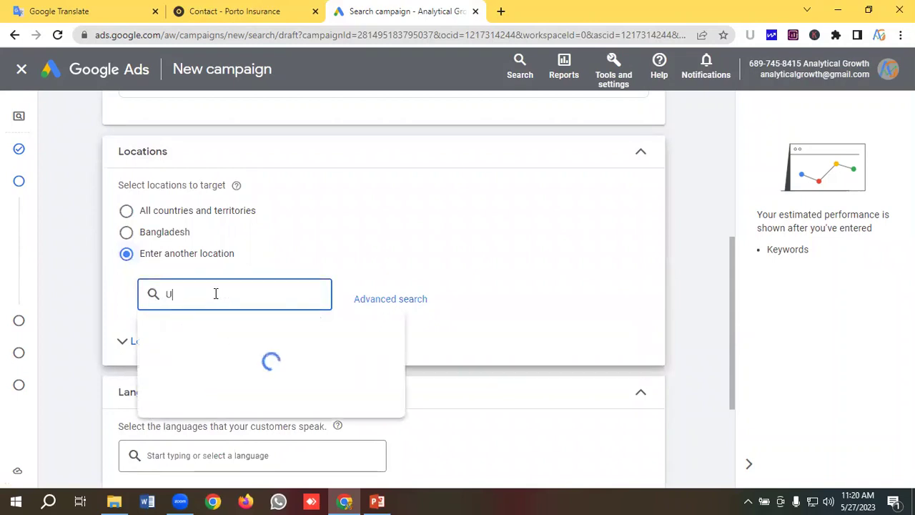
text(nited States)
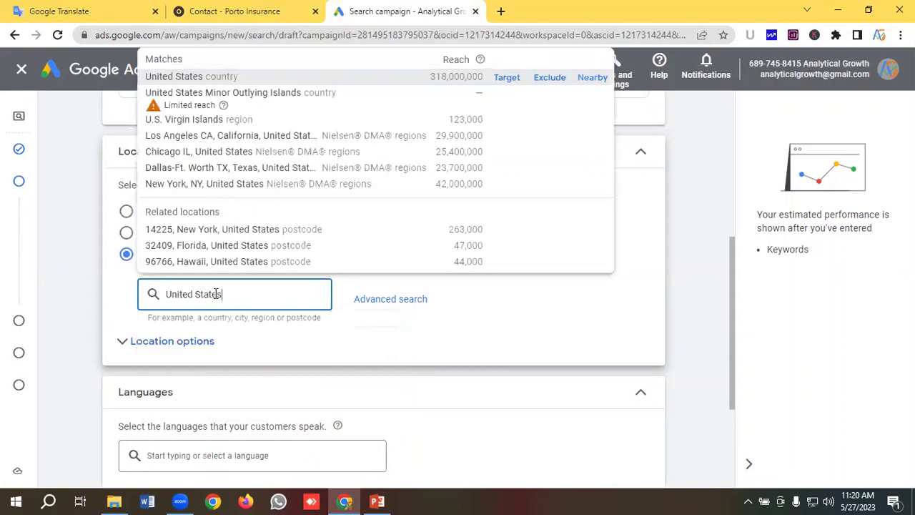
click(507, 77)
- Restrict the location targeting to Presence: people in or regularly in the targeted locations
scroll(206, 314, down, 1)
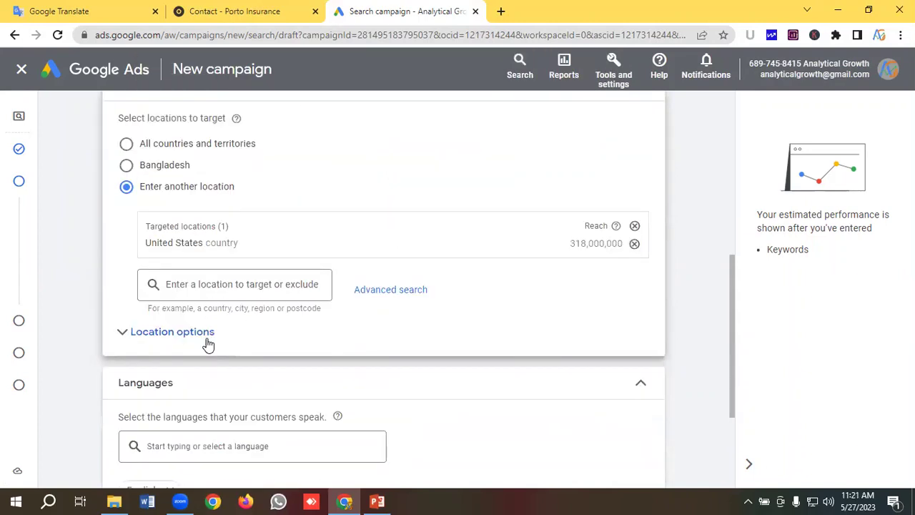
click(184, 333)
scroll(201, 339, down, 1)
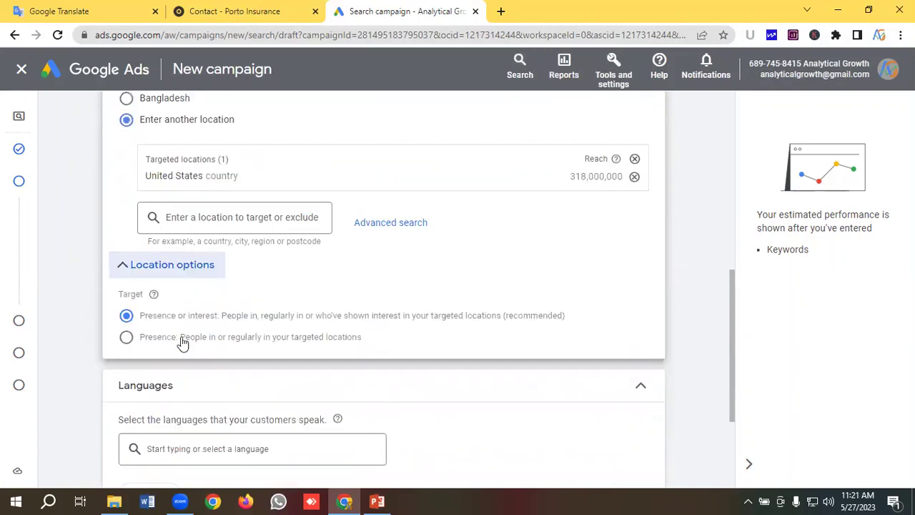
click(127, 338)
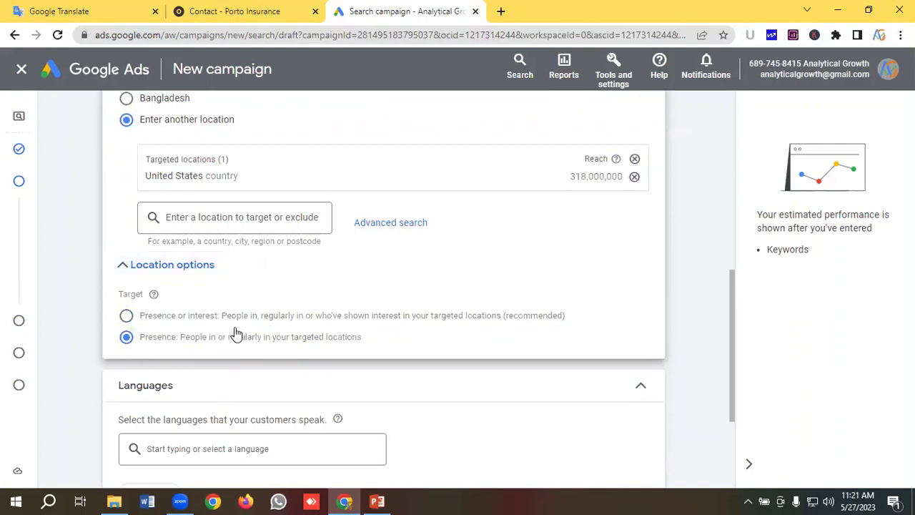
- Look through the available campaign languages, leaving only English selected
scroll(236, 332, down, 2)
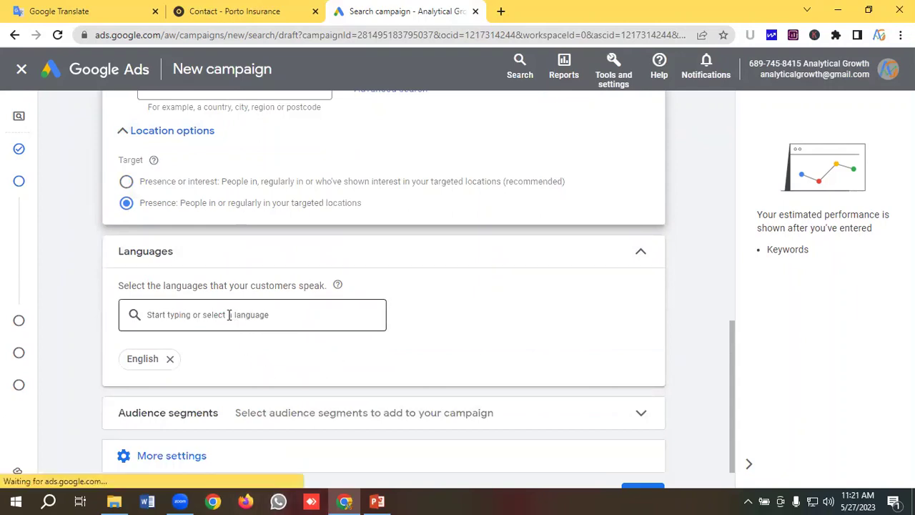
click(229, 315)
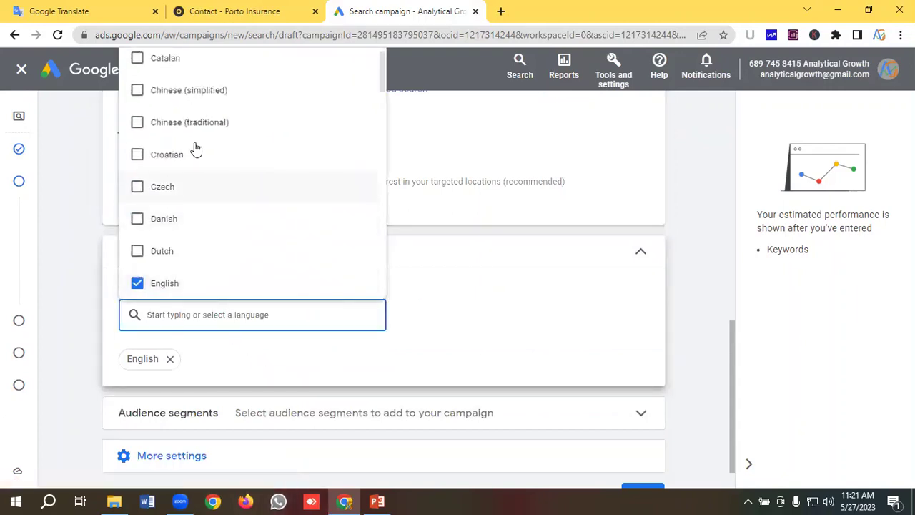
scroll(196, 150, up, 2)
scroll(197, 149, down, 4)
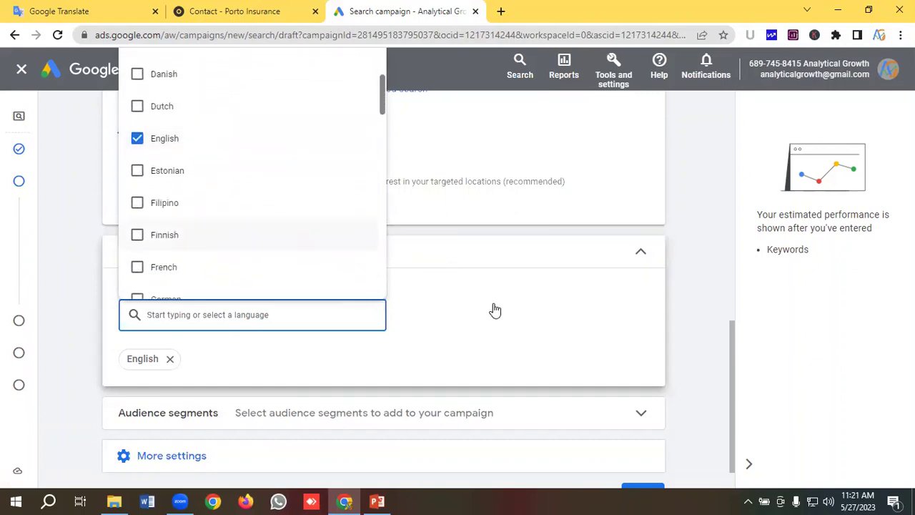
click(282, 365)
- Browse the audience segment categories available to the campaign without selecting any, and collapse the section
scroll(200, 329, down, 1)
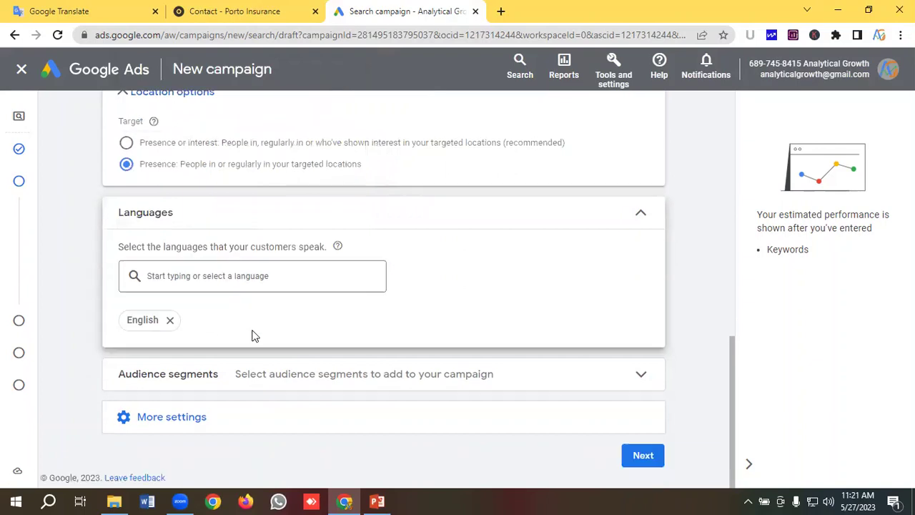
click(214, 374)
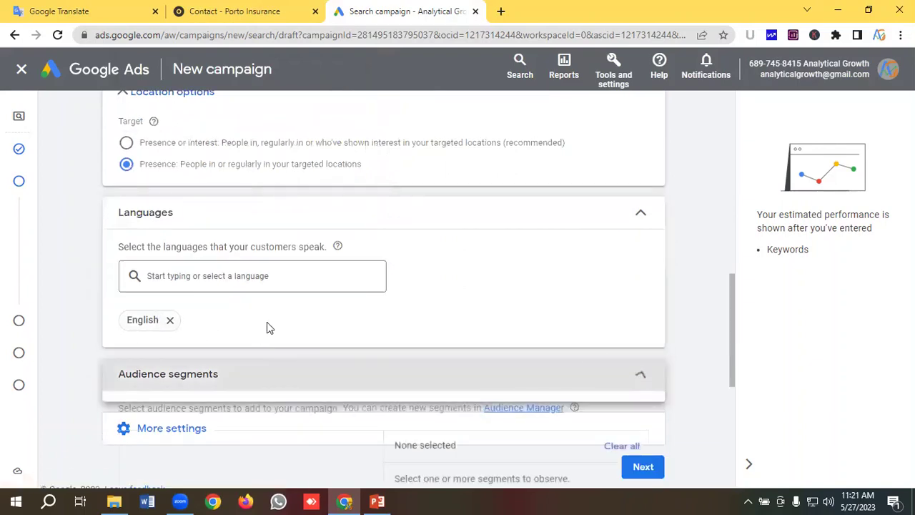
scroll(277, 320, down, 2)
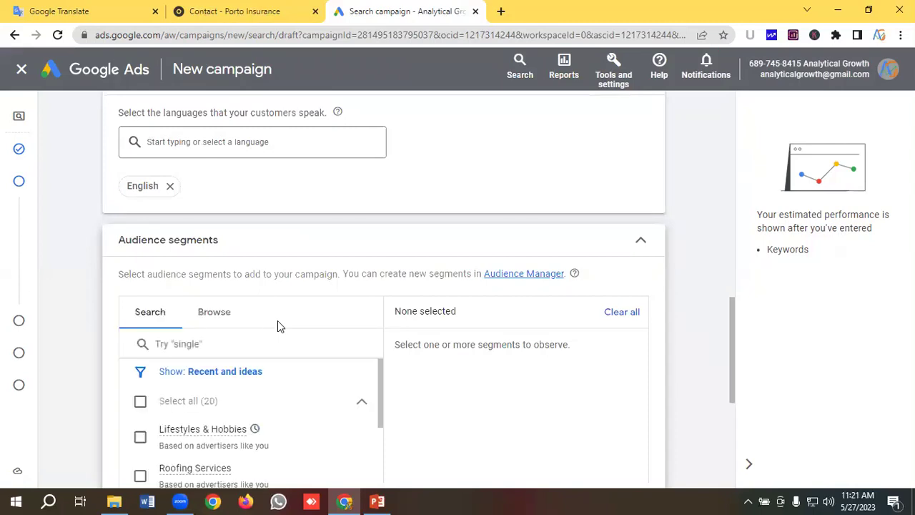
click(223, 319)
scroll(243, 314, down, 1)
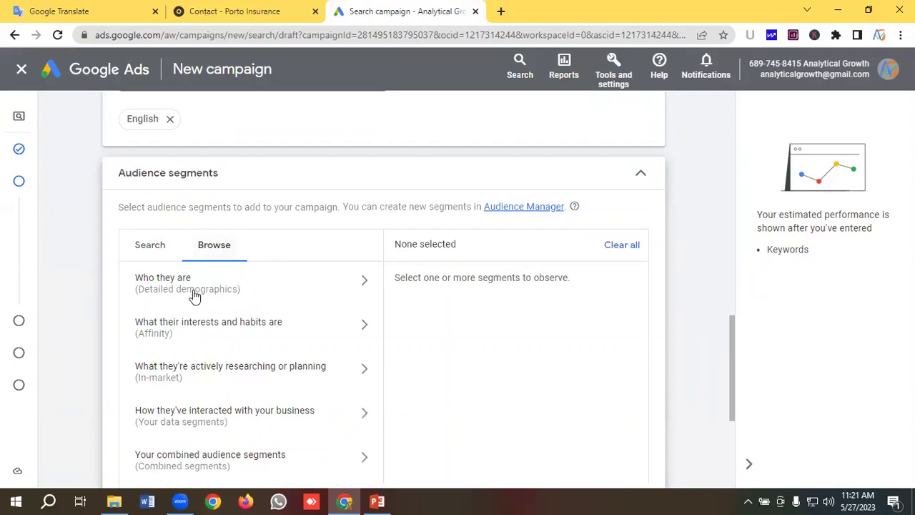
scroll(260, 307, down, 1)
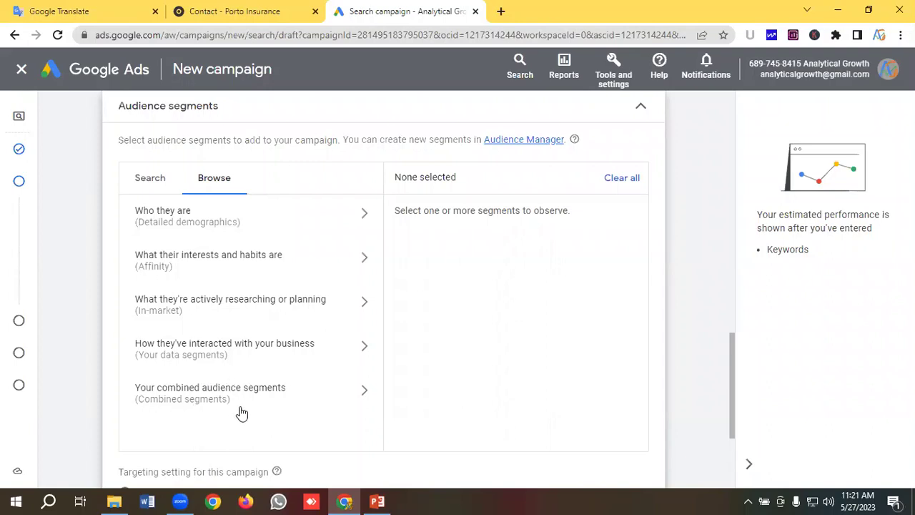
scroll(250, 396, up, 1)
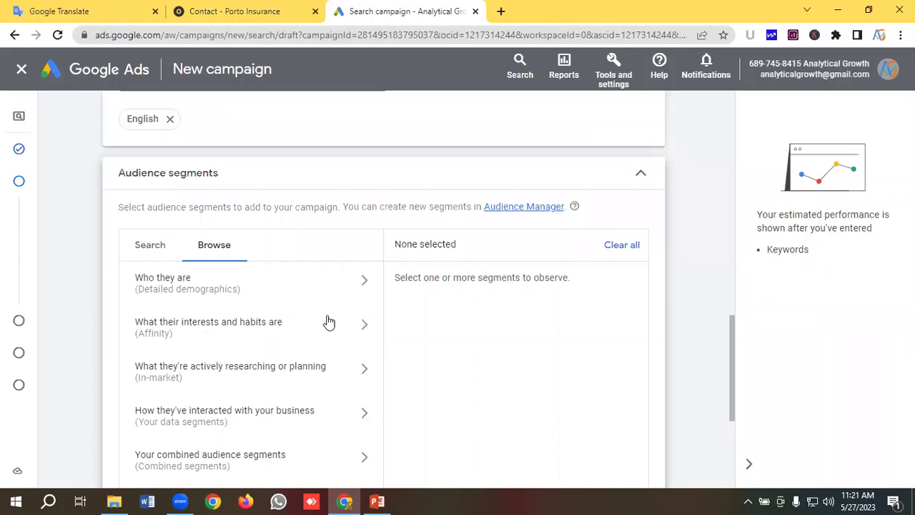
click(640, 178)
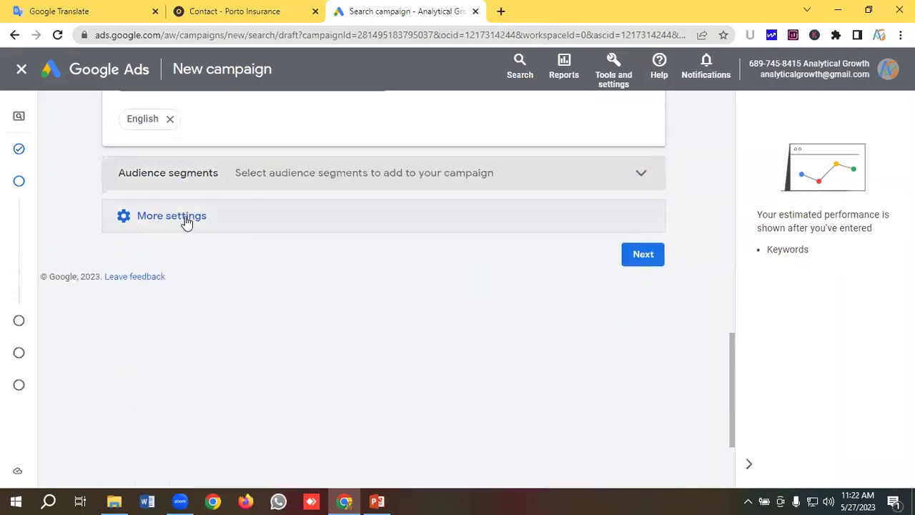
- Set the campaign's ad schedule to Mondays - Fridays with a start time of 09:00
click(329, 221)
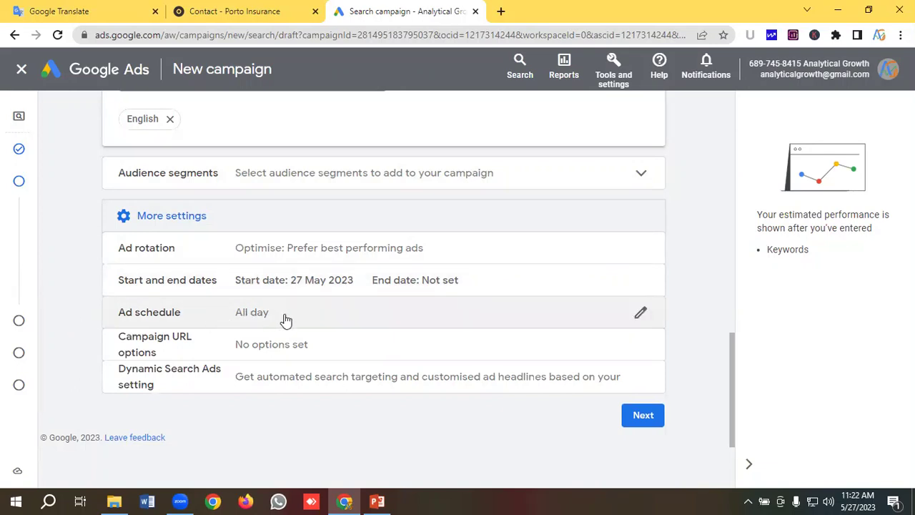
click(641, 313)
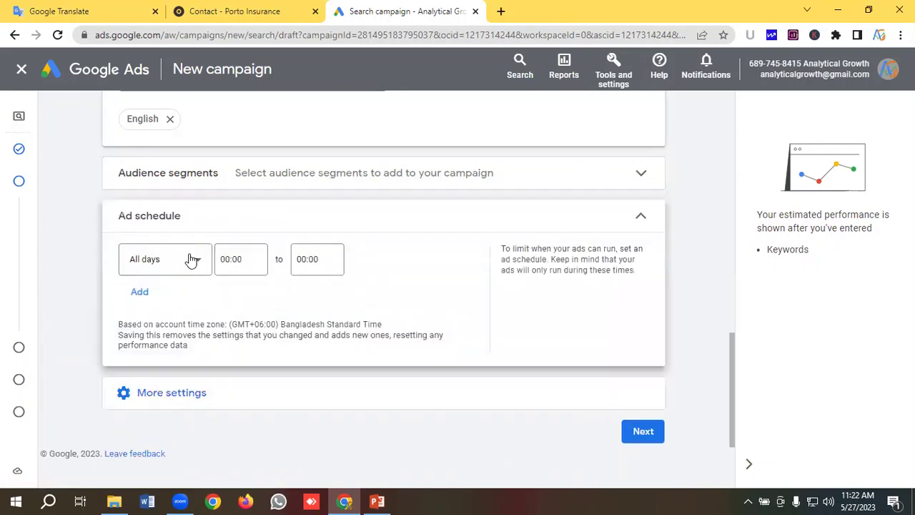
click(189, 259)
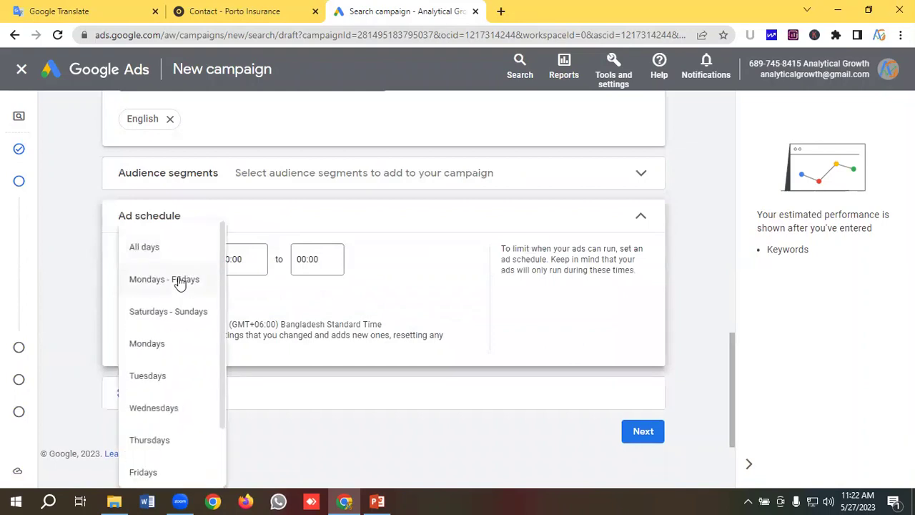
click(180, 281)
click(265, 268)
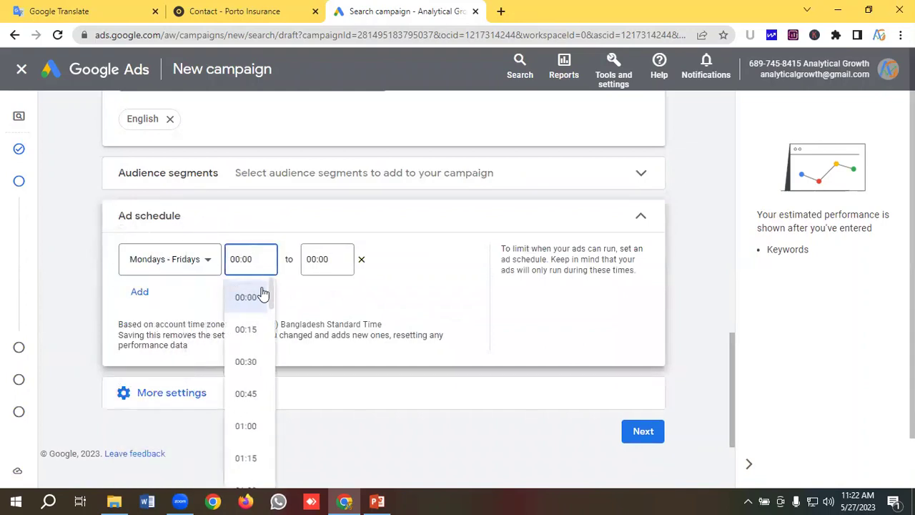
scroll(253, 333, down, 6)
scroll(256, 332, down, 8)
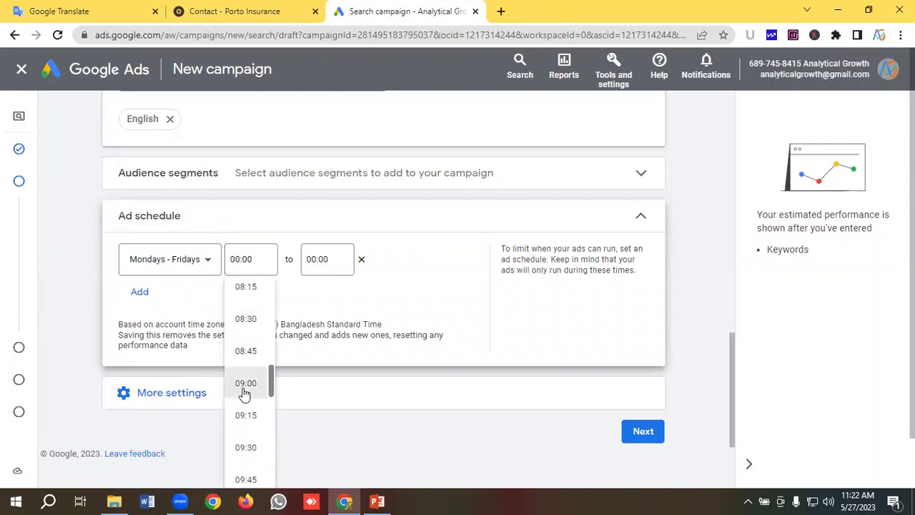
click(246, 390)
- Set the end time of the Mondays - Fridays ad schedule to 18:00
click(322, 258)
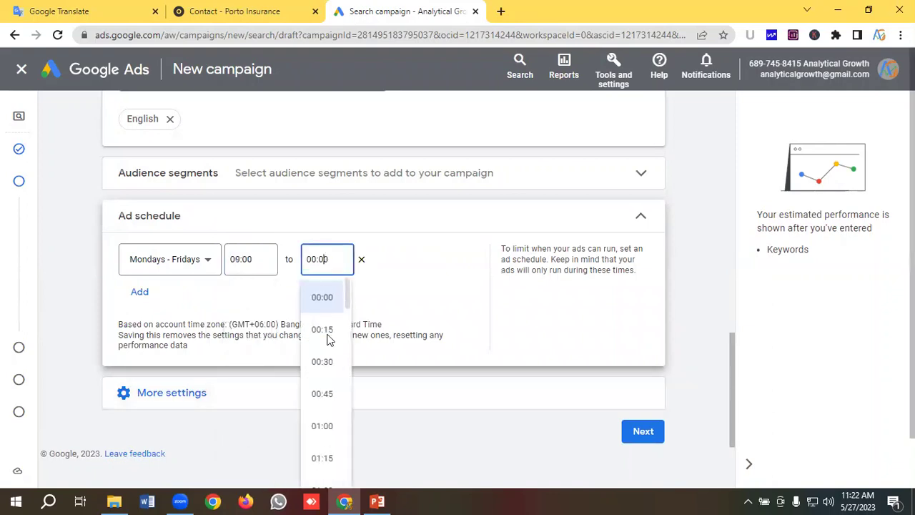
scroll(331, 356, down, 16)
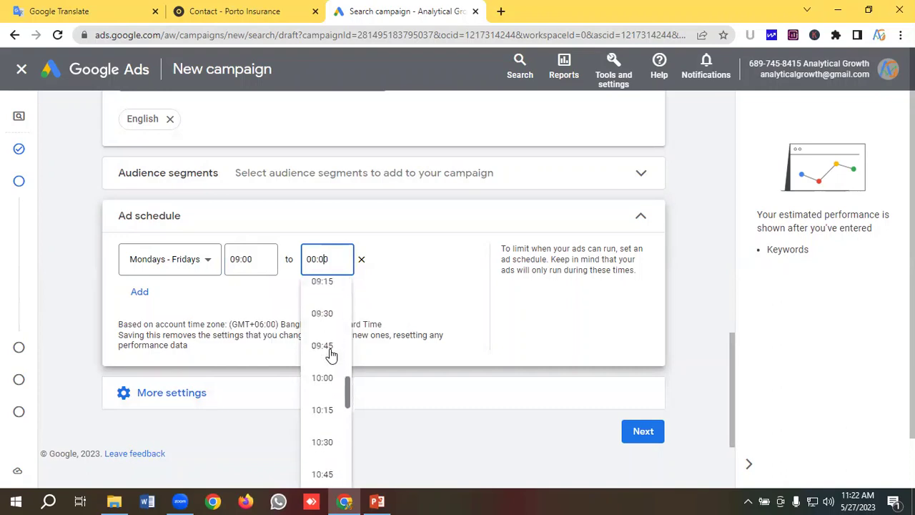
scroll(331, 356, down, 10)
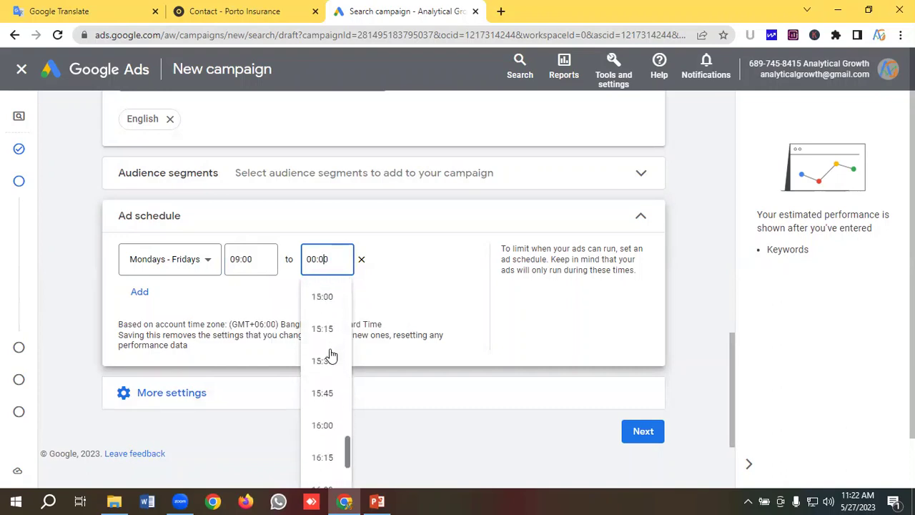
scroll(331, 355, down, 2)
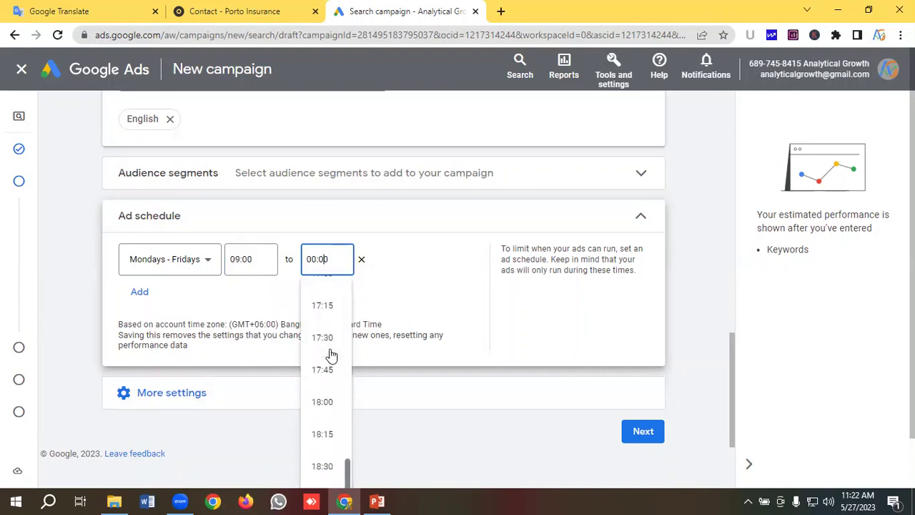
click(323, 404)
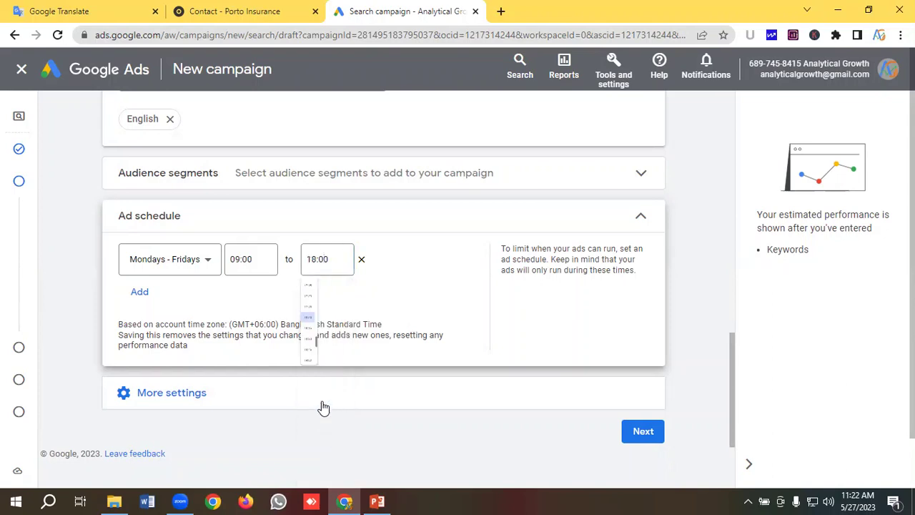
- Review the remaining additional campaign settings, including ad rotation, start and end dates, and URL options
click(156, 401)
scroll(208, 361, down, 3)
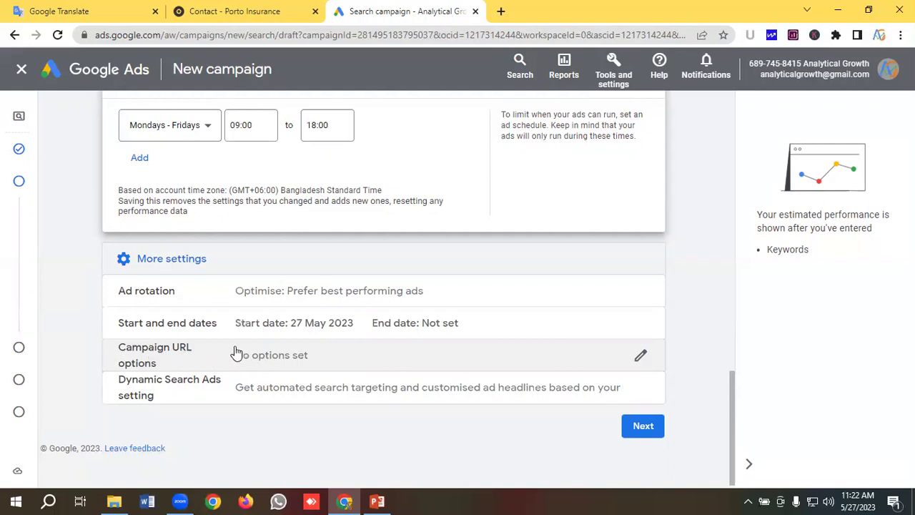
scroll(243, 350, down, 1)
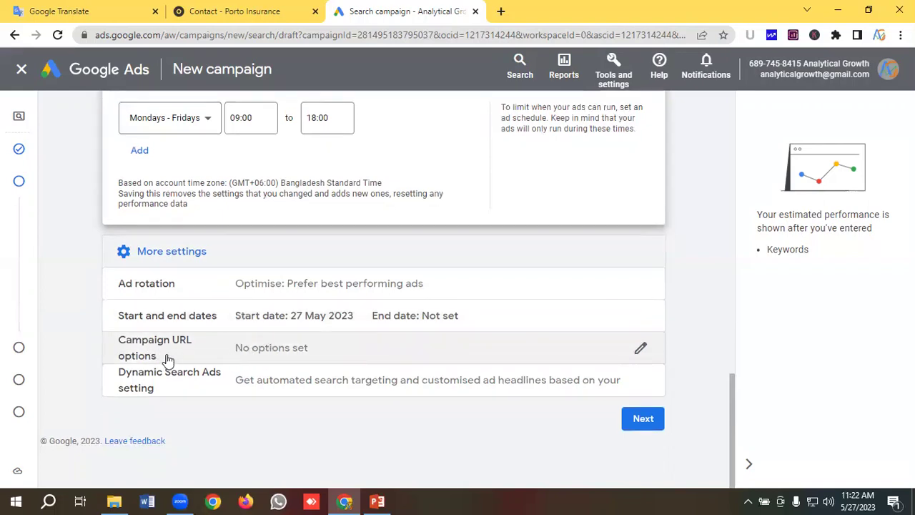
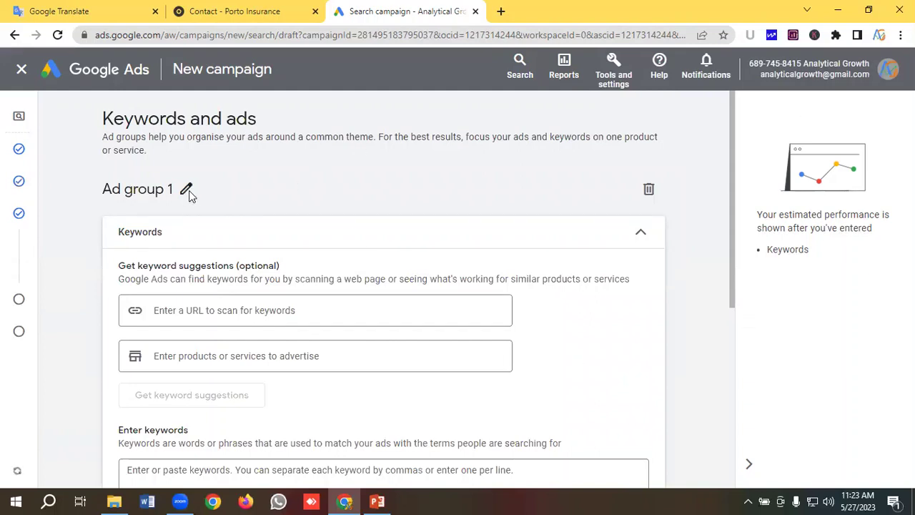
- Rename the ad group as Home Insurance Phrase
click(186, 188)
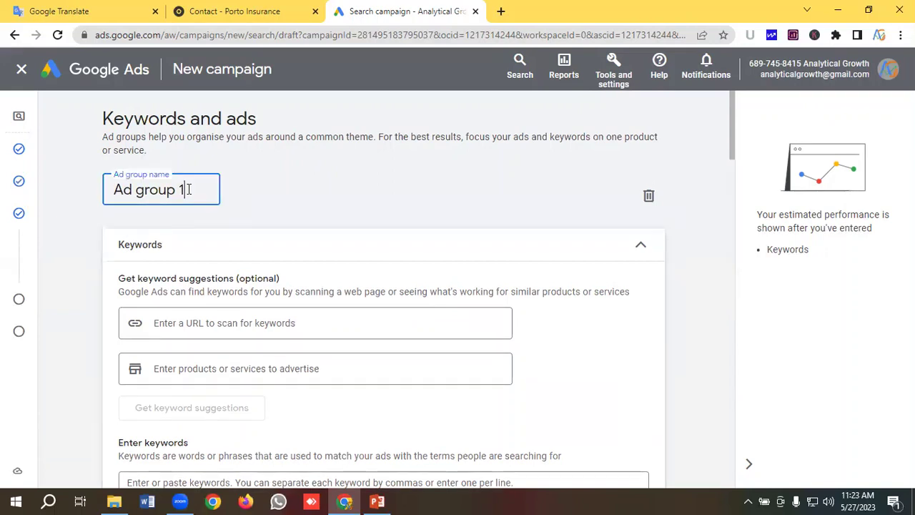
triple_click(188, 189)
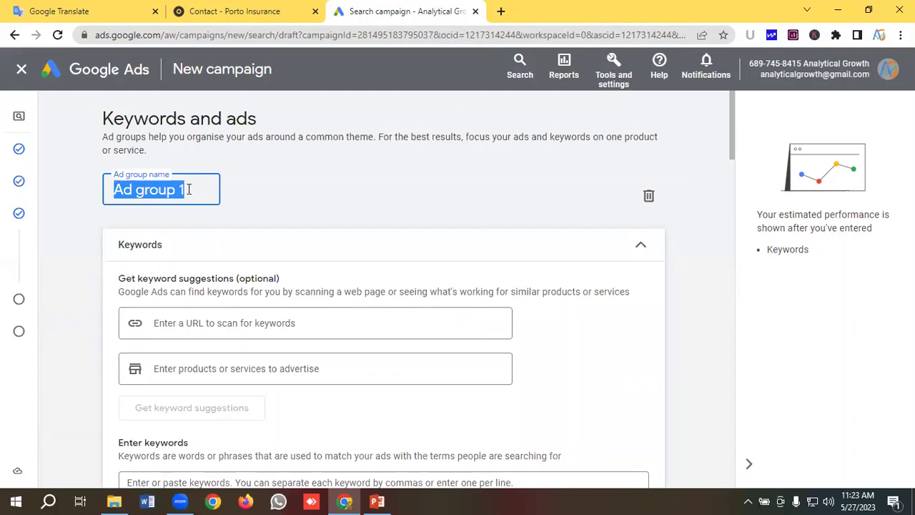
key(ctrl+v)
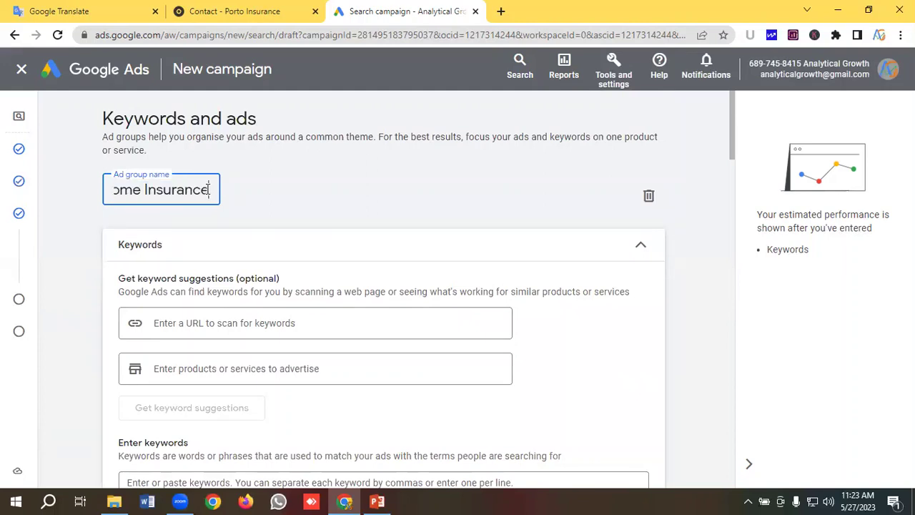
text(F)
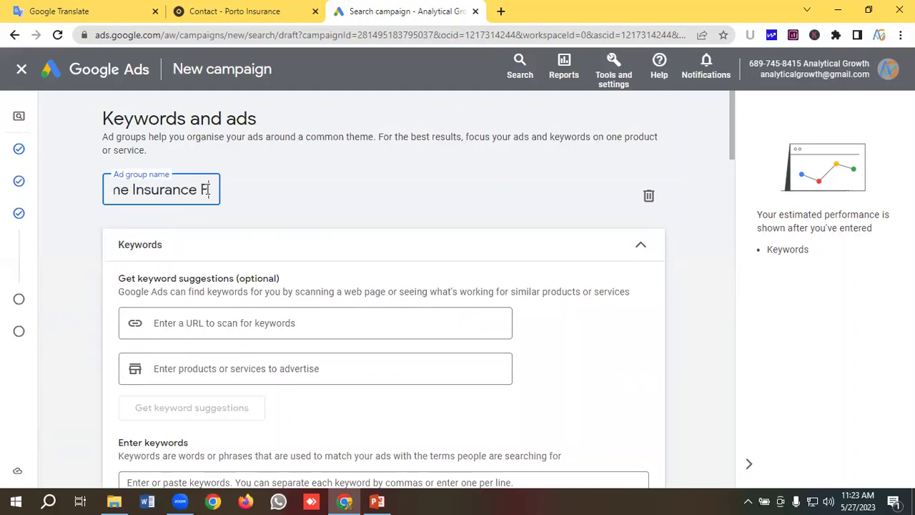
text(hrase)
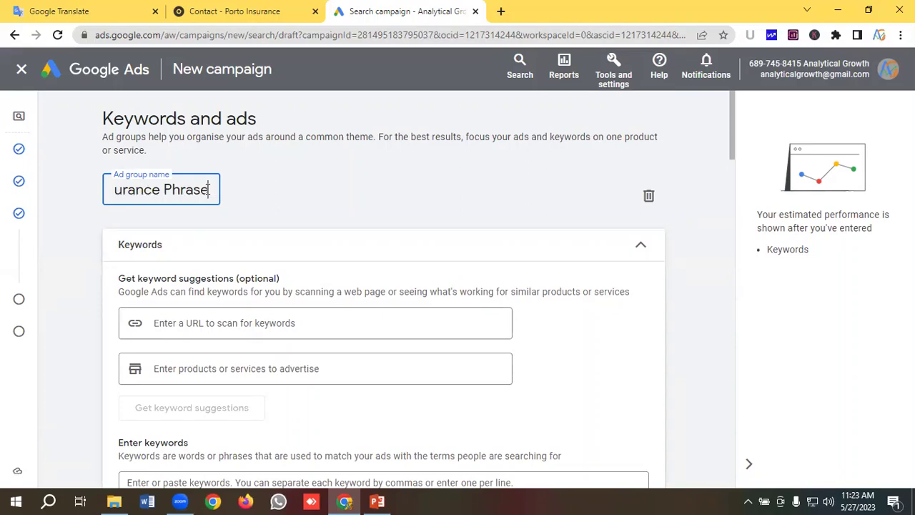
- Copy the six home insurance keywords, from home insurance quote to landlord home insurance, from the notes in Google Translate
scroll(222, 329, down, 2)
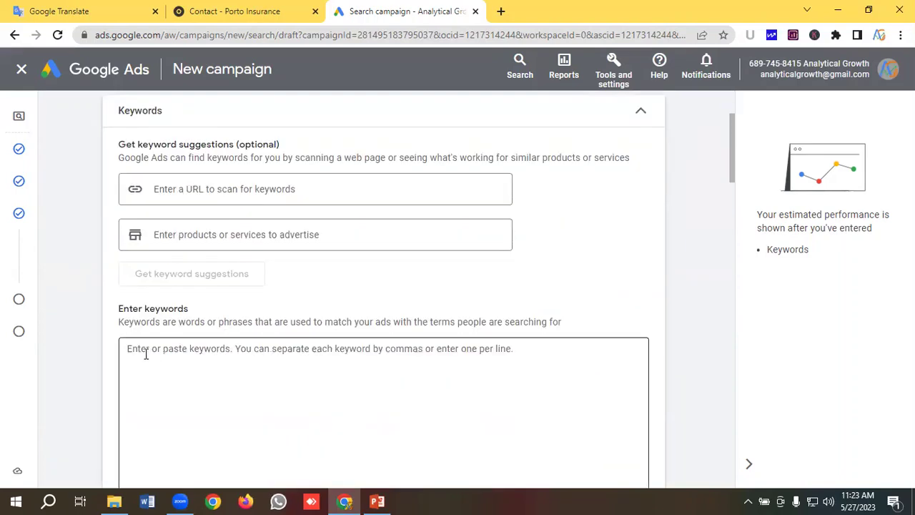
click(146, 354)
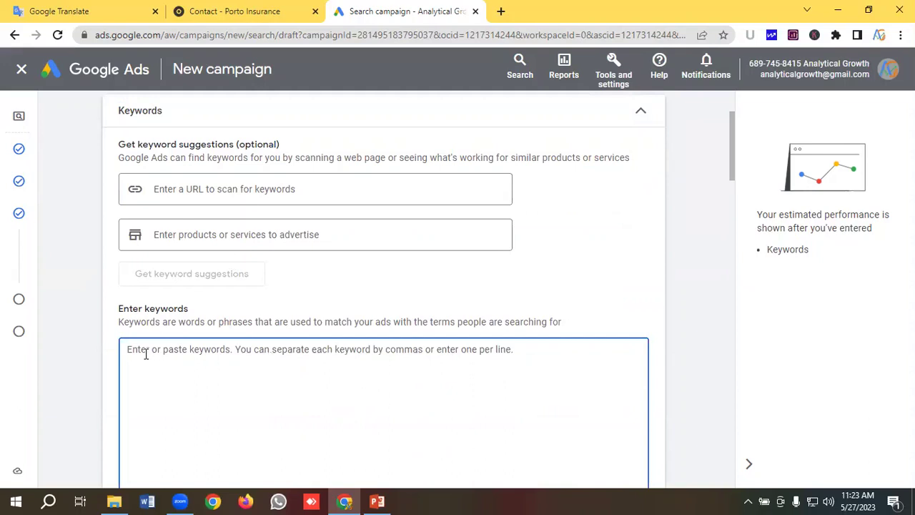
click(84, 11)
drag(179, 355, 33, 261)
right_click(103, 288)
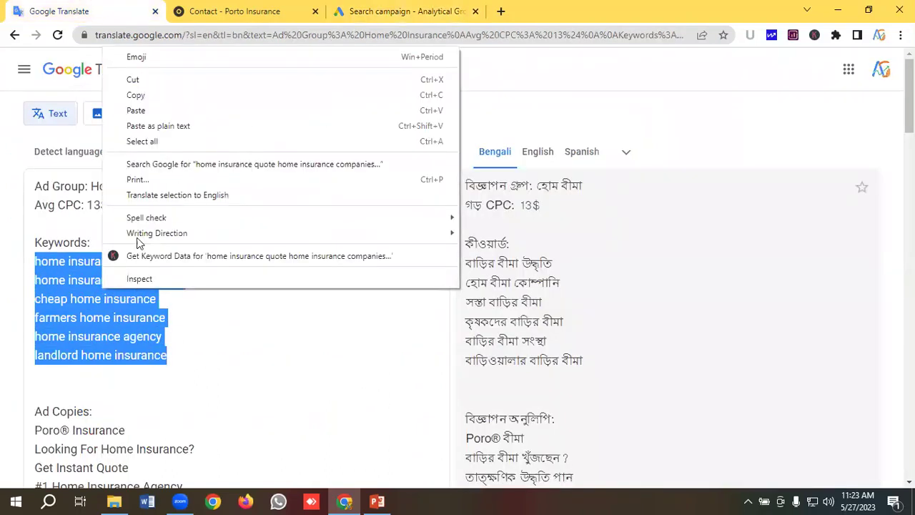
click(142, 100)
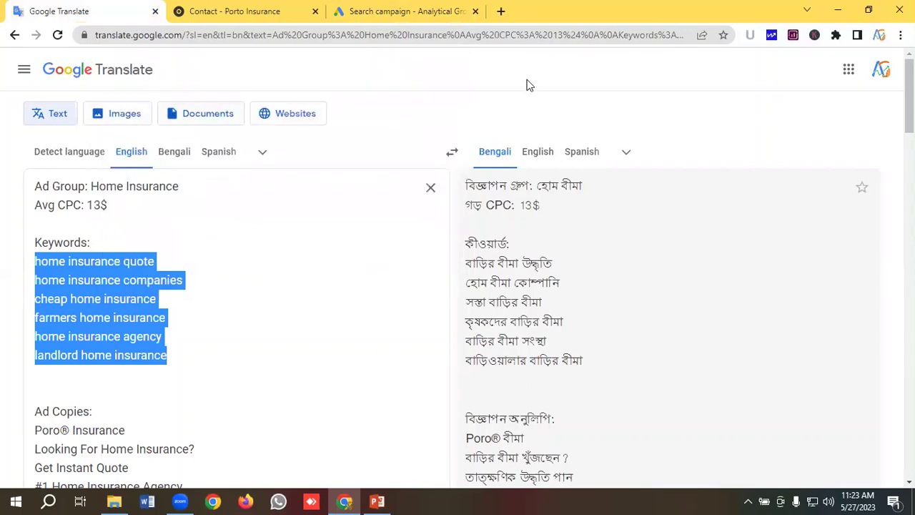
- Open the AdWords Wrapper site, adwordswrapper.com, in a new browser tab
click(500, 11)
text(ad)
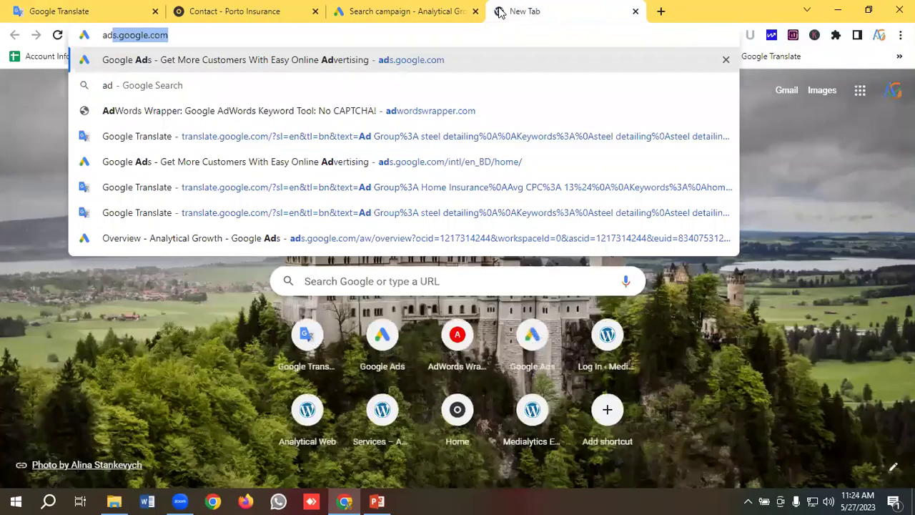
key(Down)
key(Down)
key(Return)
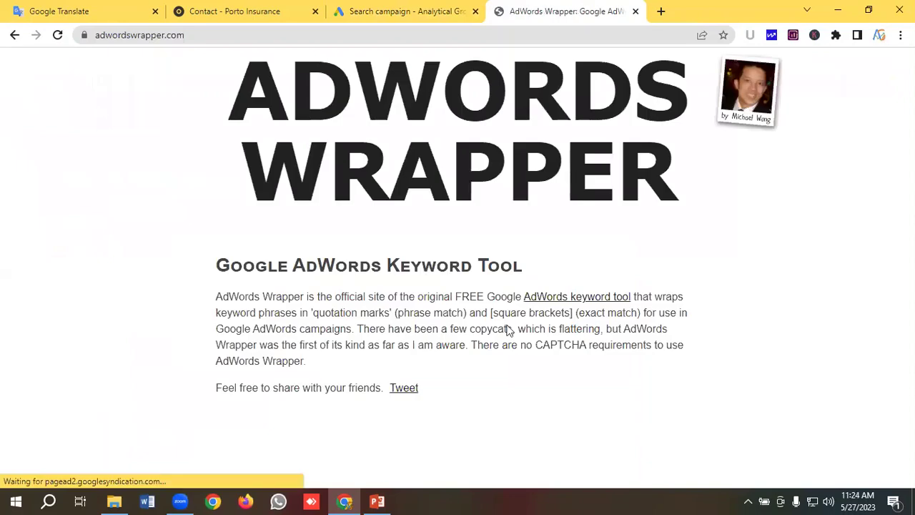
- Paste the six home insurance keywords into the keyword wrapper, one per line, and wrap them
scroll(325, 326, down, 1)
scroll(325, 327, down, 15)
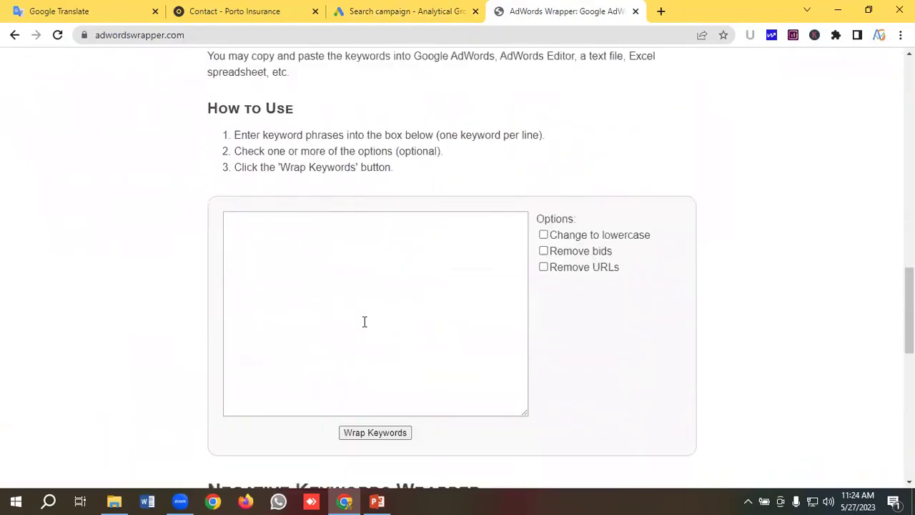
click(324, 167)
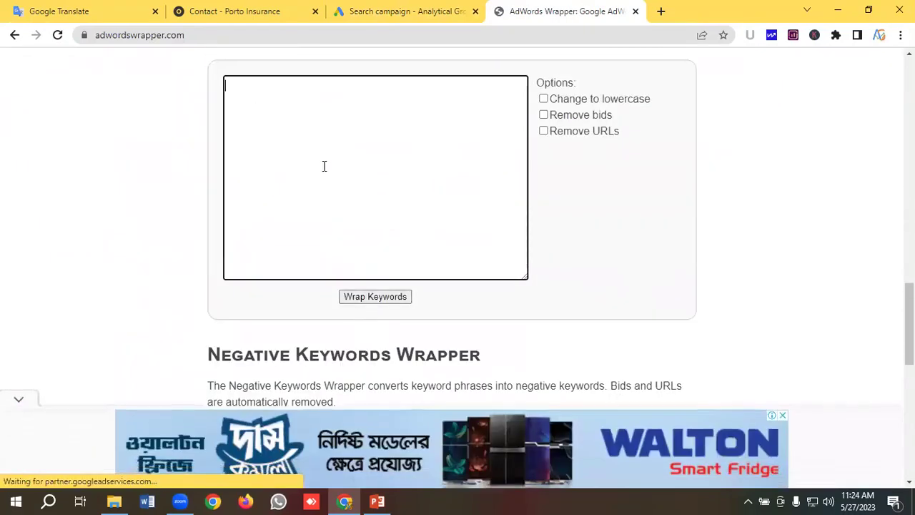
key(ctrl+v)
click(372, 298)
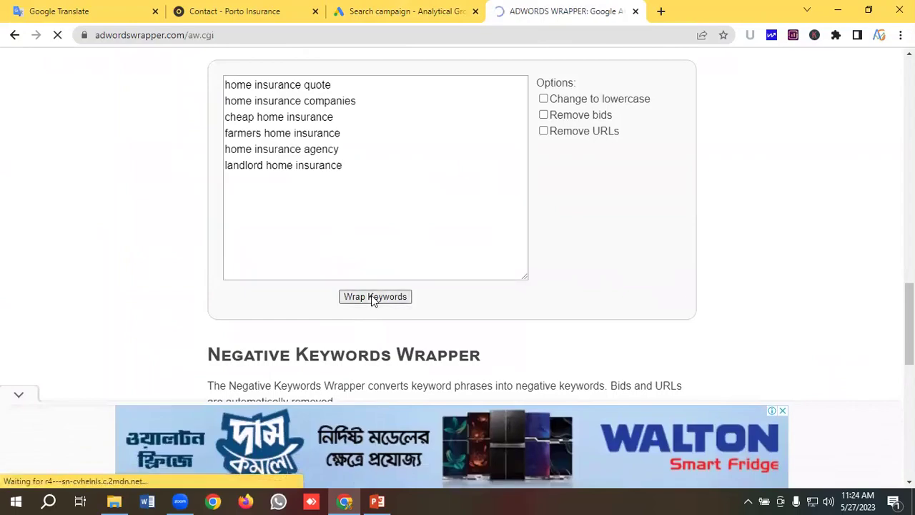
- Copy all six wrapped keywords from the "Phrase Match" results
scroll(464, 296, down, 12)
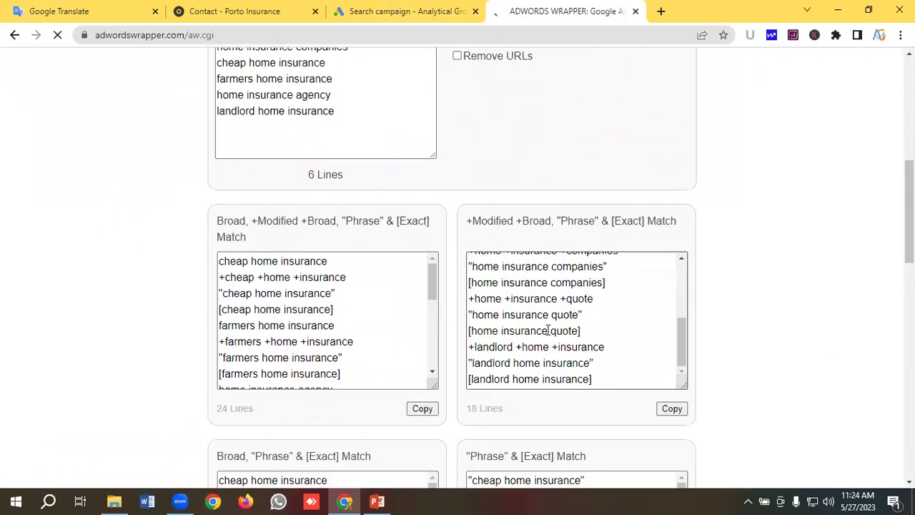
scroll(492, 323, down, 2)
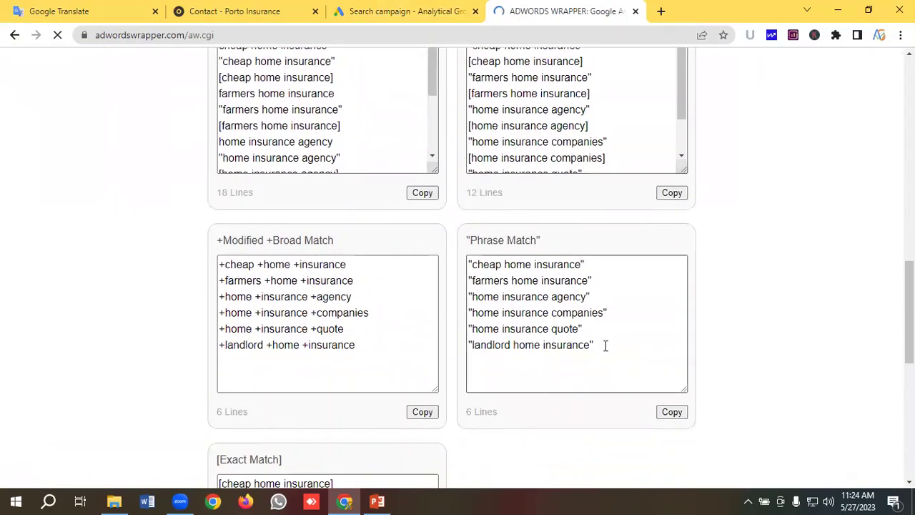
drag(605, 345, 469, 263)
right_click(489, 279)
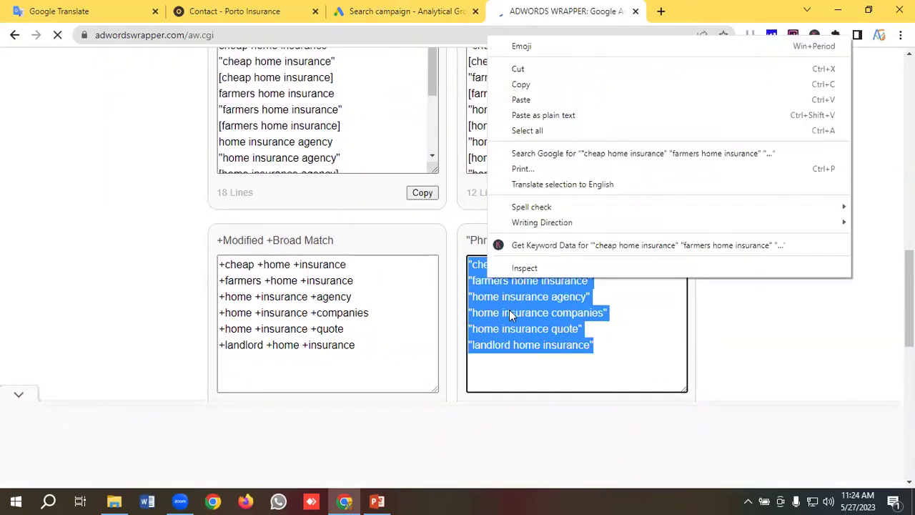
click(522, 84)
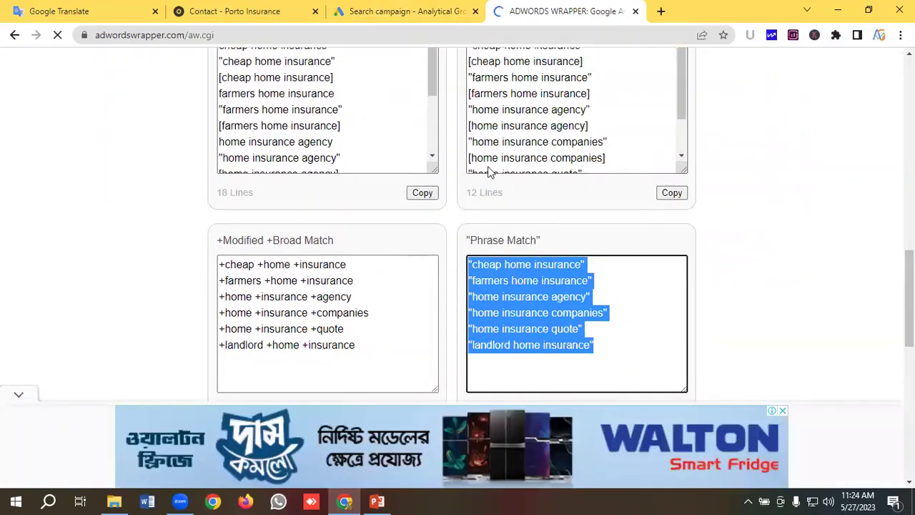
- Switch back to the Google Ads campaign draft and paste the quoted phrase-match keywords as the ad group's keywords
click(352, 11)
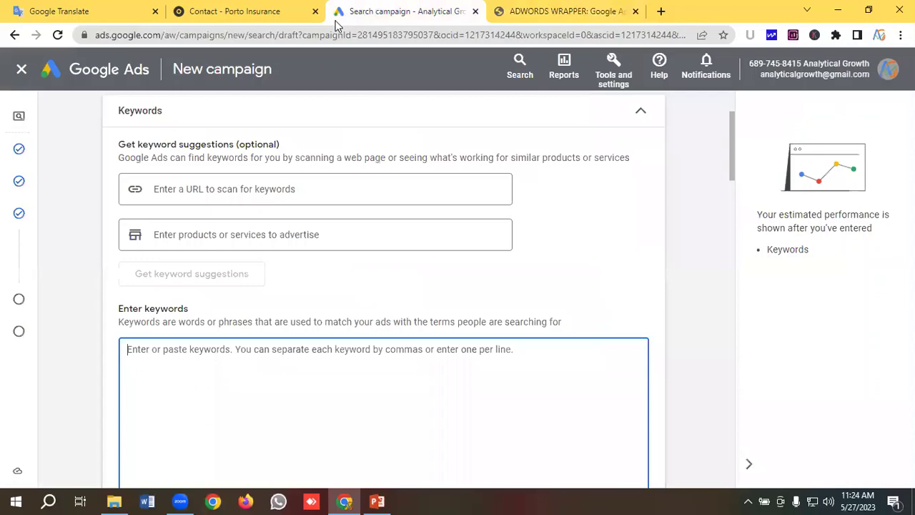
click(163, 355)
key(ctrl+v)
- For the ad's final URL, switch to the Porto Insurance site, go to its home page and copy that page's address
scroll(253, 353, down, 4)
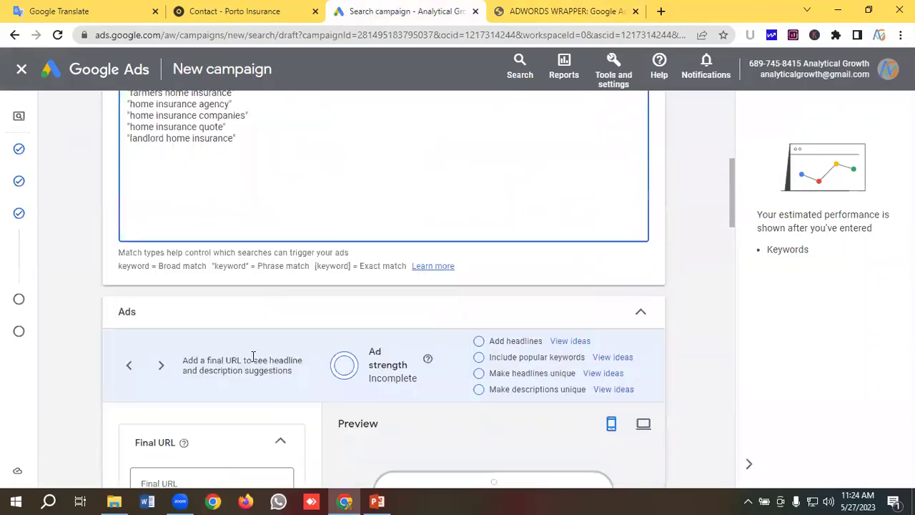
scroll(112, 321, down, 1)
scroll(205, 310, down, 2)
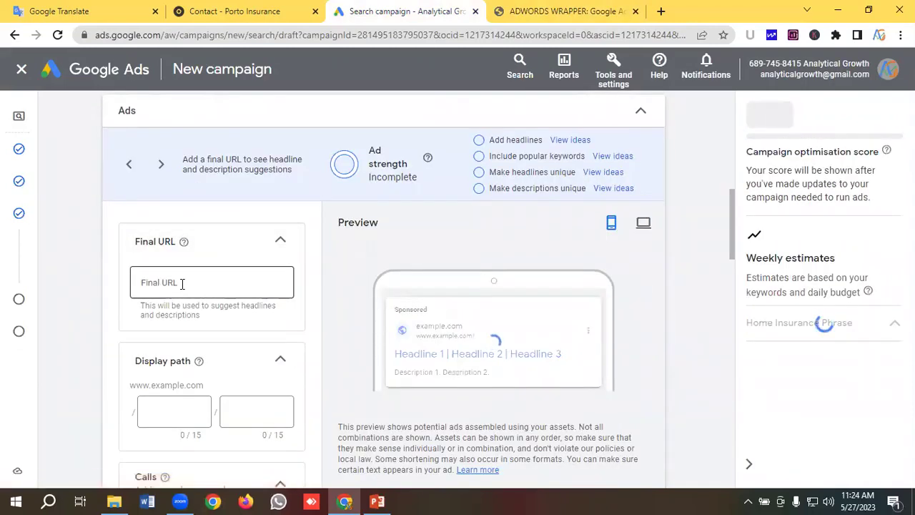
click(183, 284)
click(279, 11)
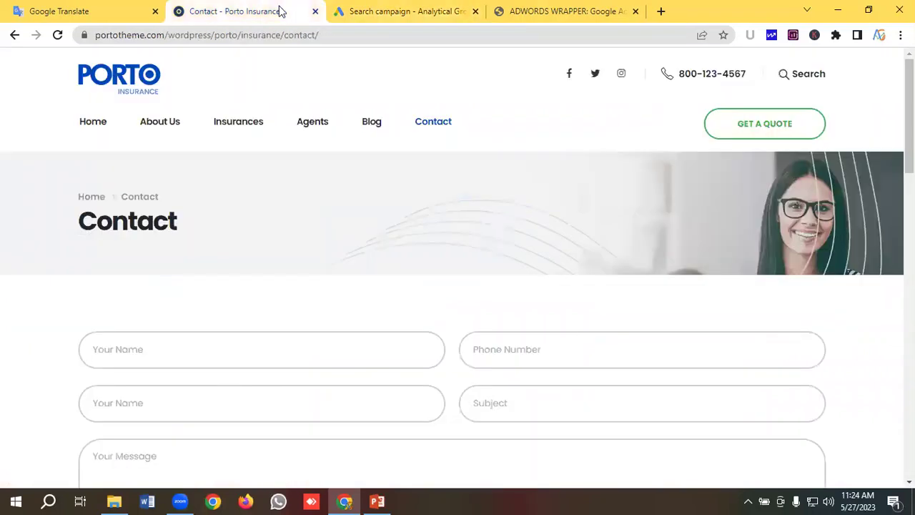
click(91, 123)
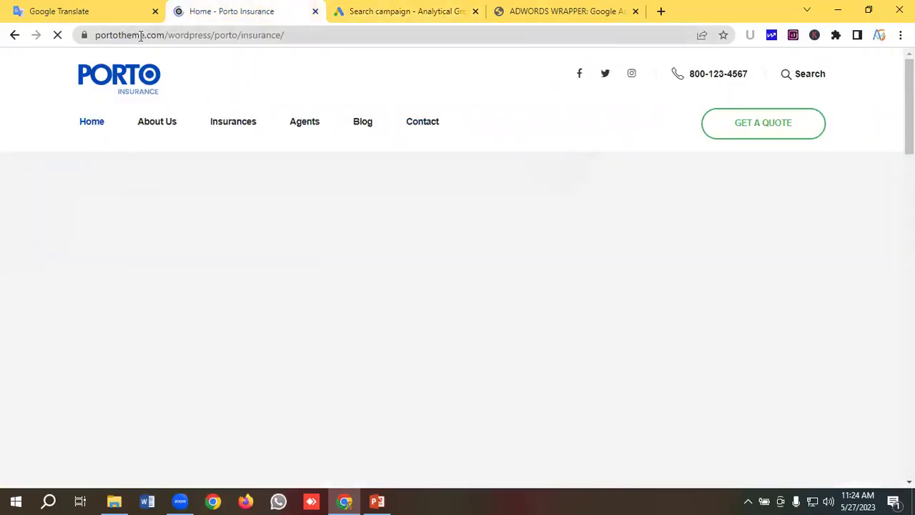
click(147, 36)
key(ctrl+c)
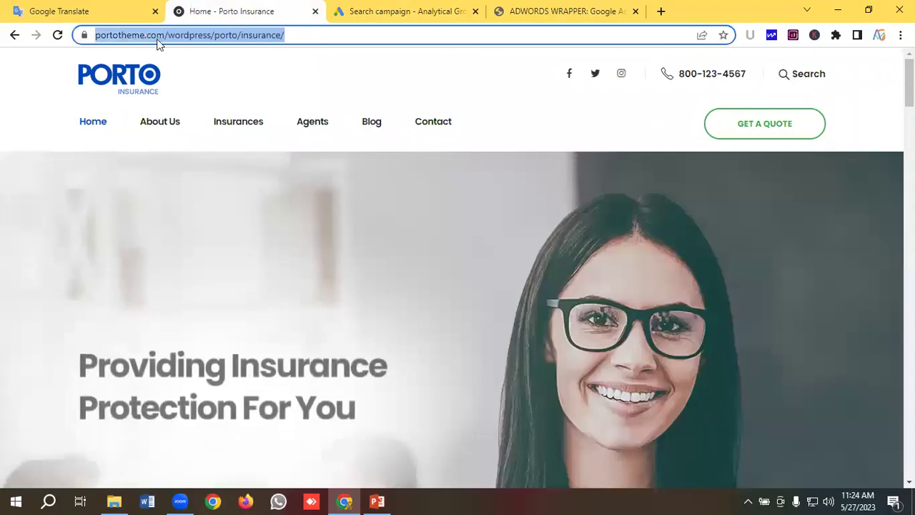
right_click(152, 37)
click(183, 112)
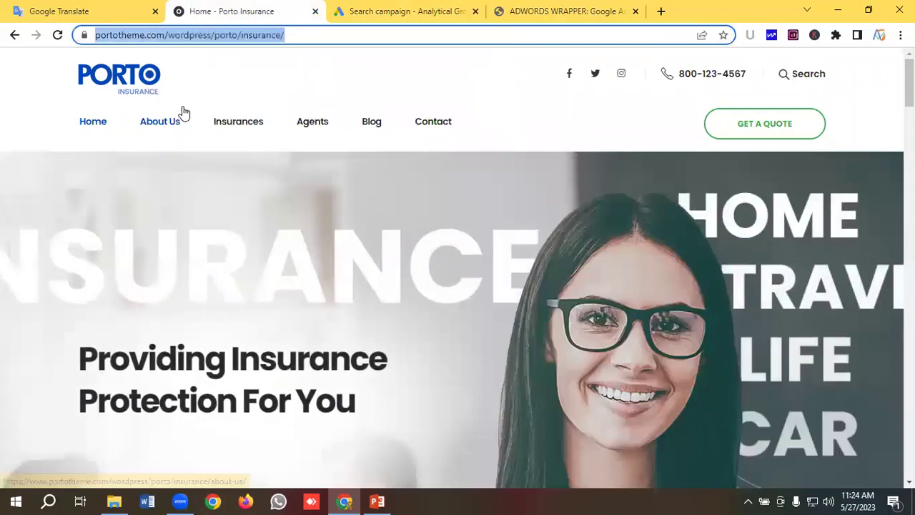
click(660, 6)
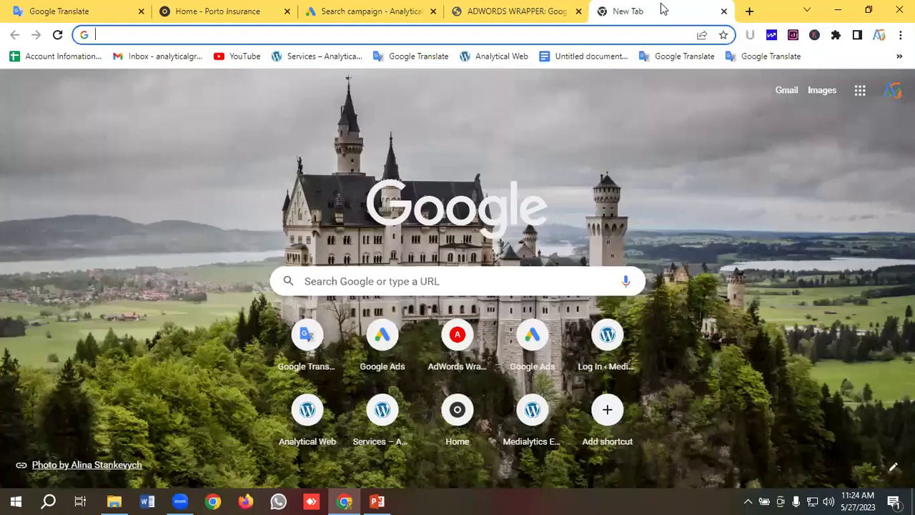
text(Campa)
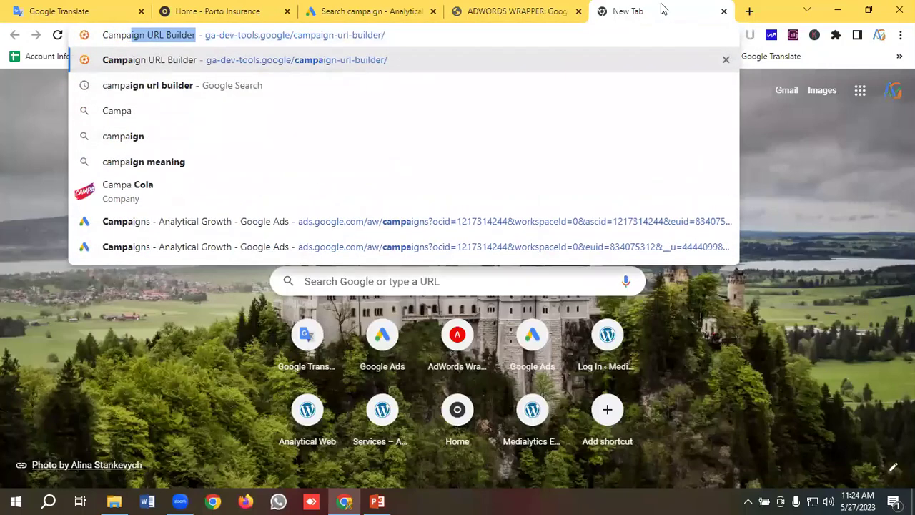
key(Return)
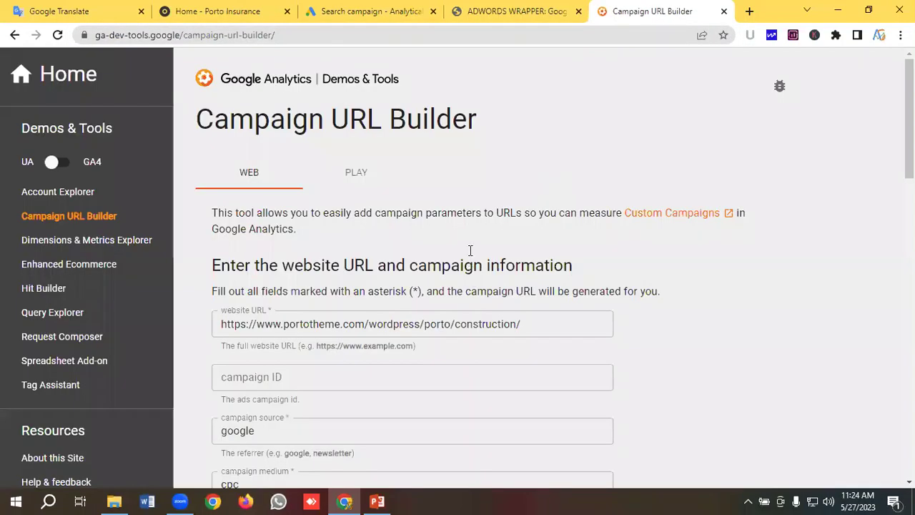
scroll(470, 251, down, 1)
click(535, 259)
key(ctrl+a)
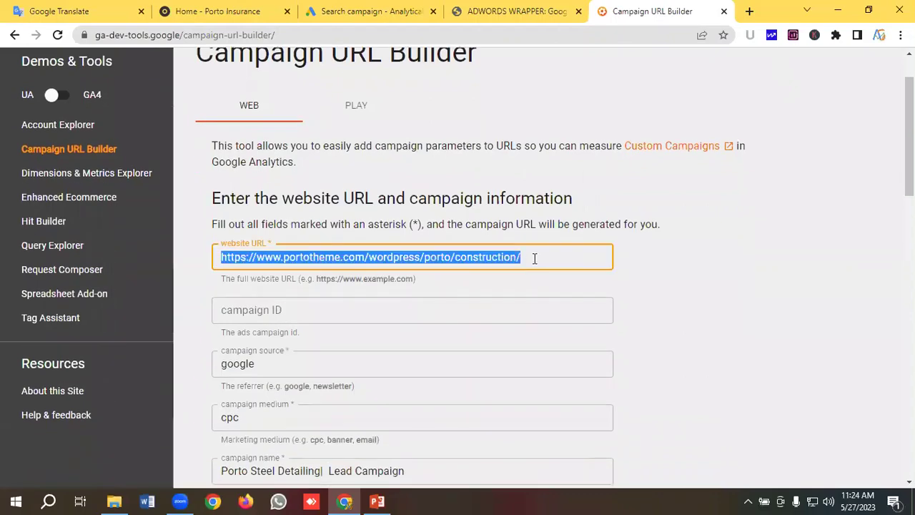
key(ctrl+v)
- Set the campaign name to "Porto Insurance | Lead Campaign", keeping google as the source and cpc as the medium
scroll(523, 255, down, 2)
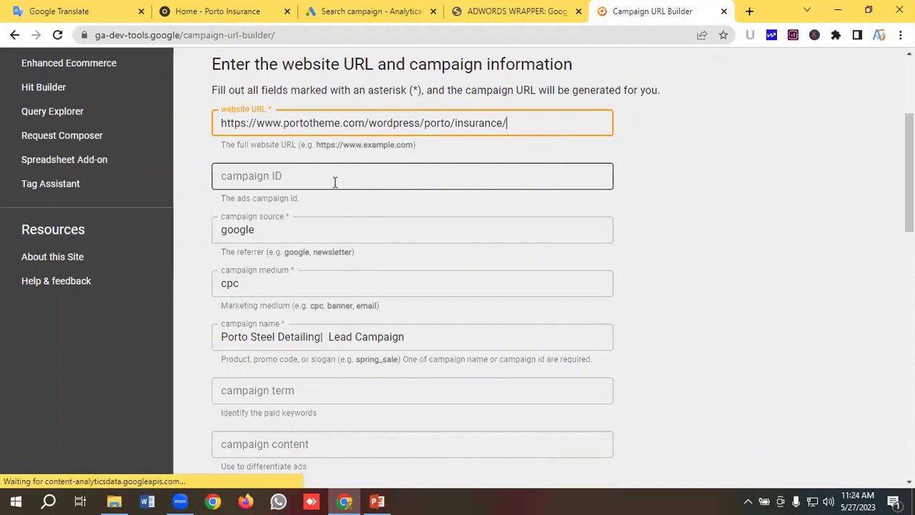
scroll(292, 181, down, 1)
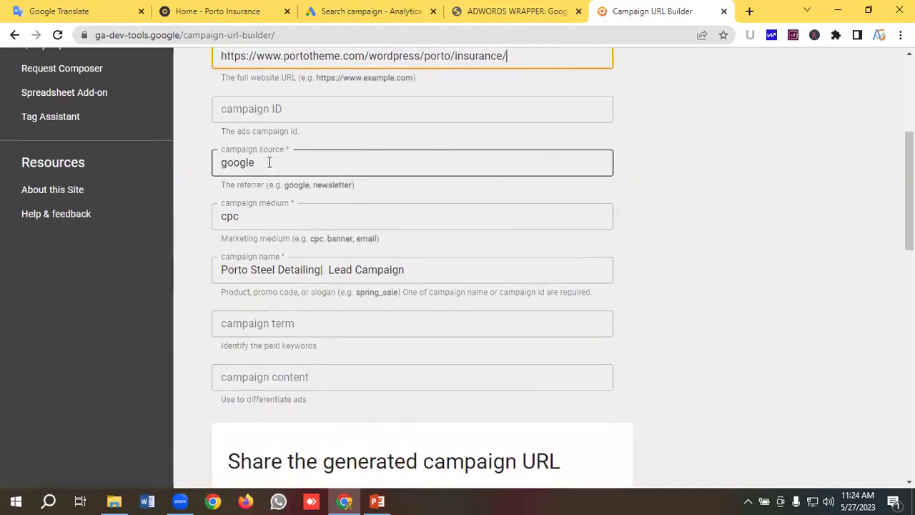
scroll(313, 215, down, 1)
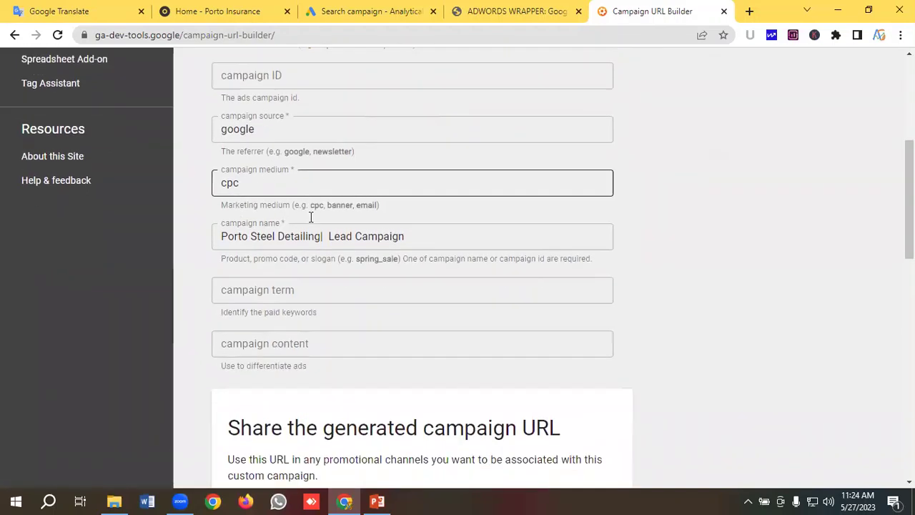
click(266, 203)
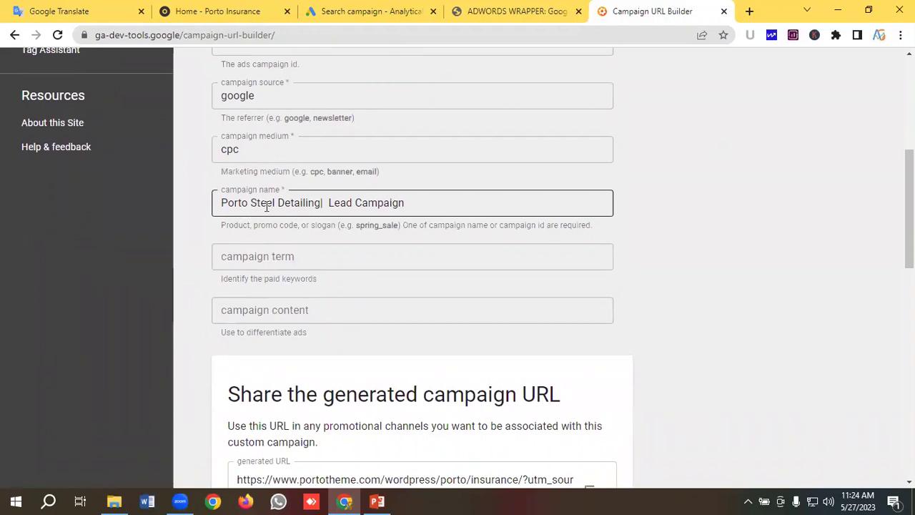
double_click(266, 203)
click(251, 203)
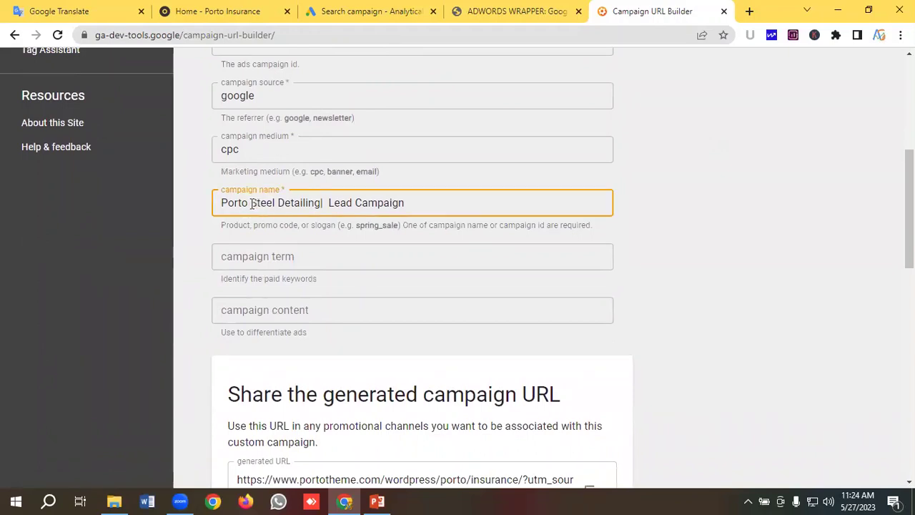
drag(252, 203, 320, 205)
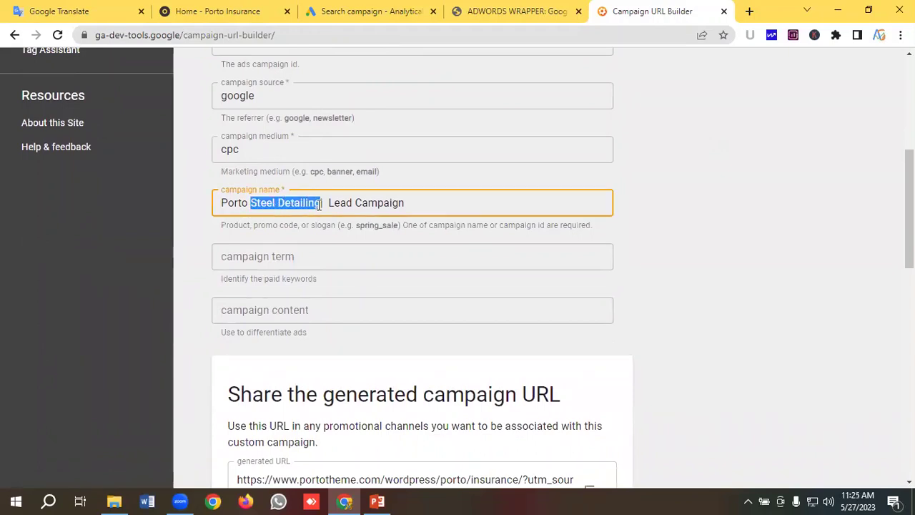
text(Insur)
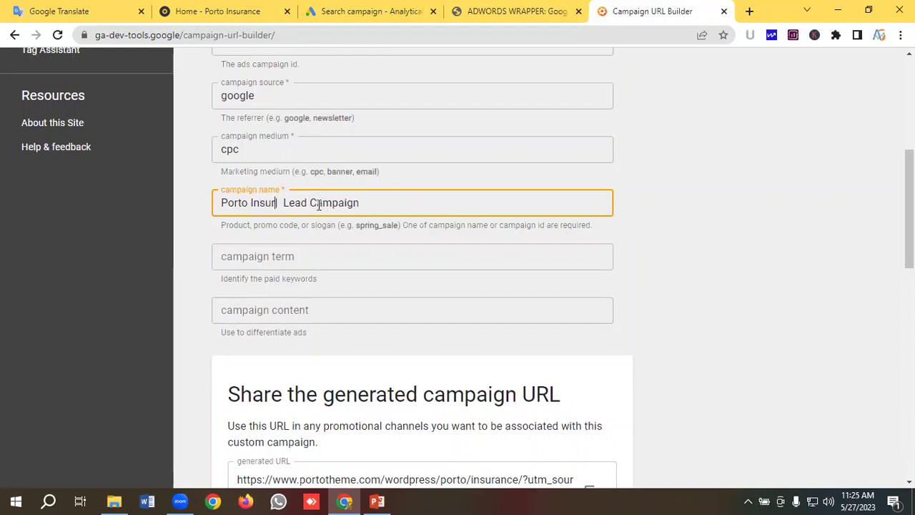
text(ance)
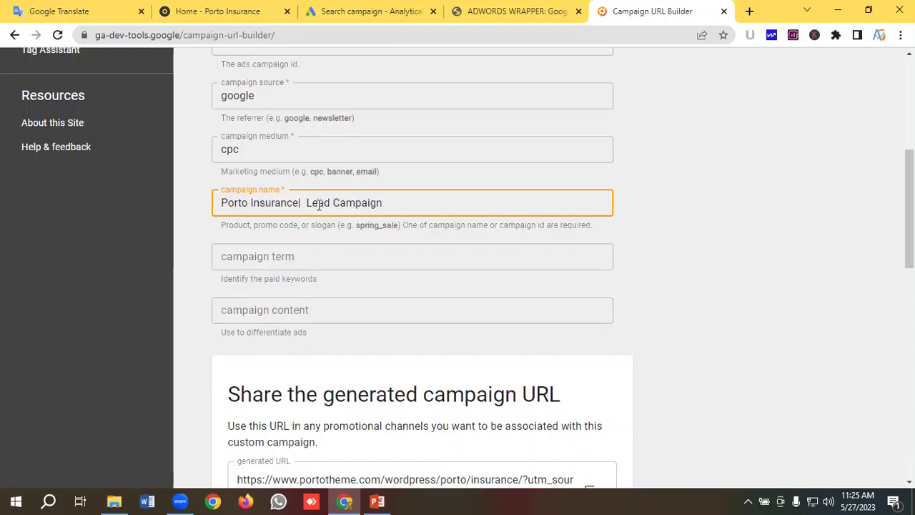
text( |)
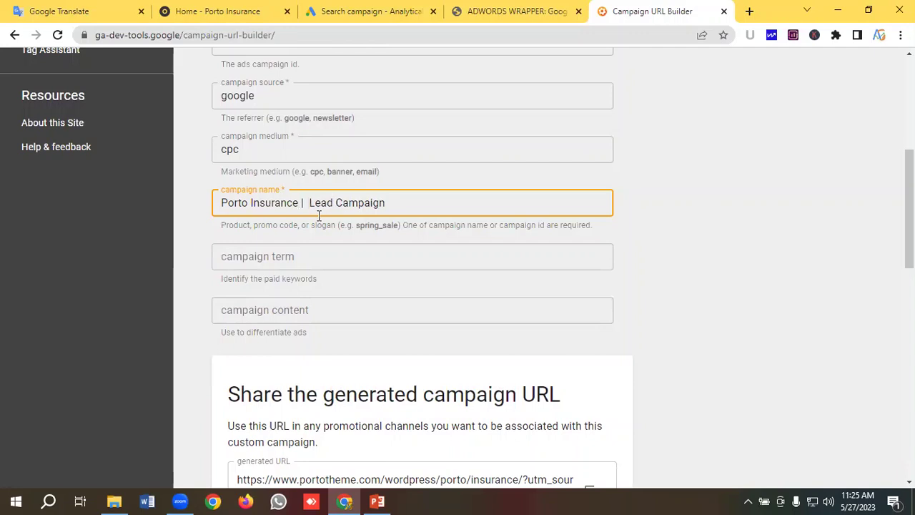
key(Delete)
- Copy the generated campaign URL, switch to the Google Ads campaign draft and paste it as the ad's final URL
scroll(578, 245, down, 2)
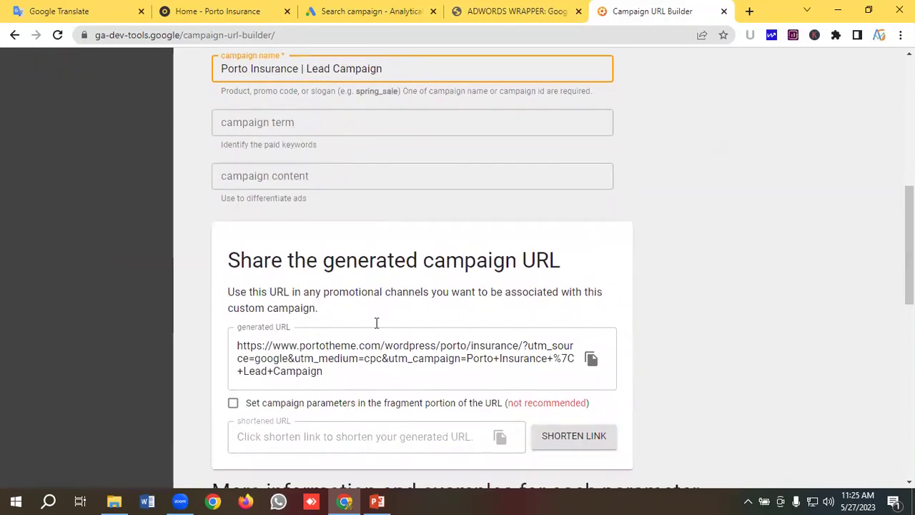
scroll(469, 310, down, 1)
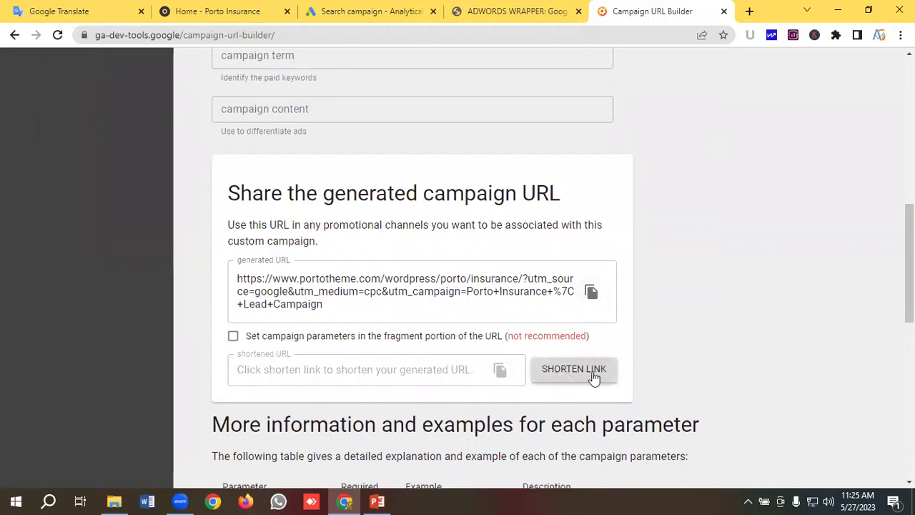
click(590, 293)
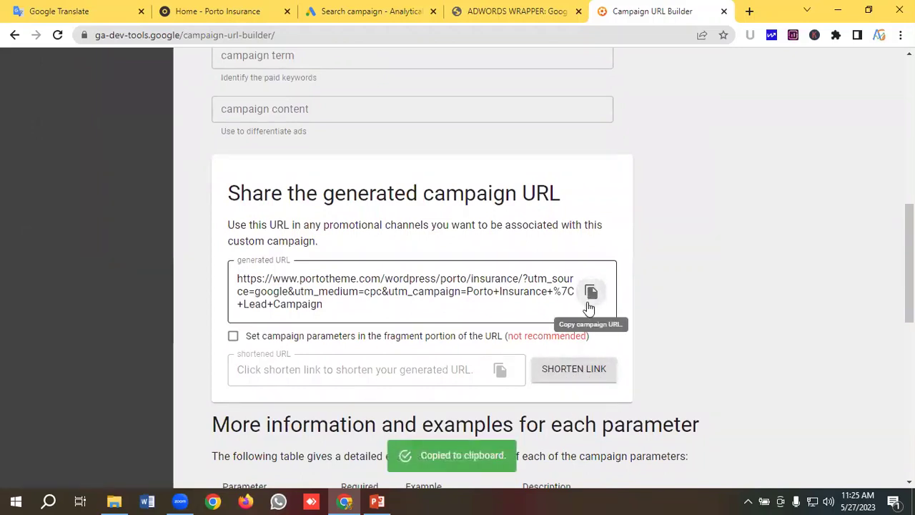
click(348, 8)
click(168, 280)
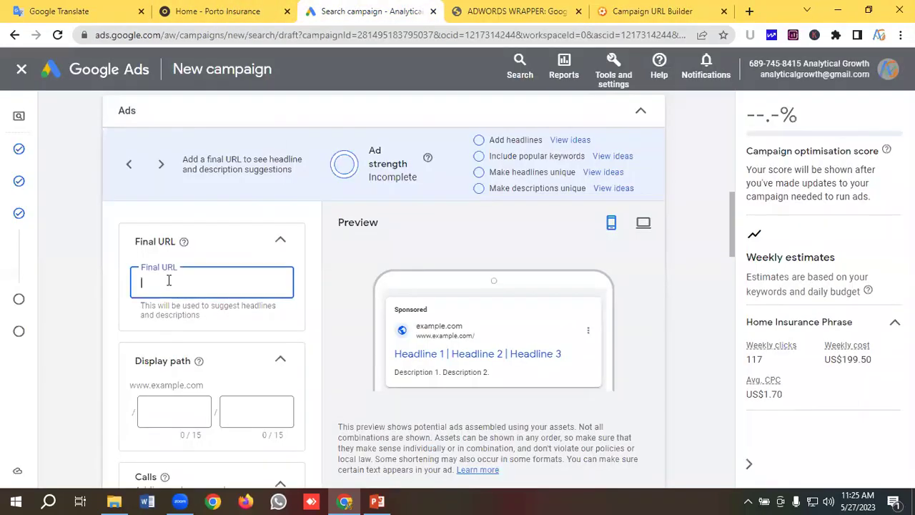
key(ctrl+v)
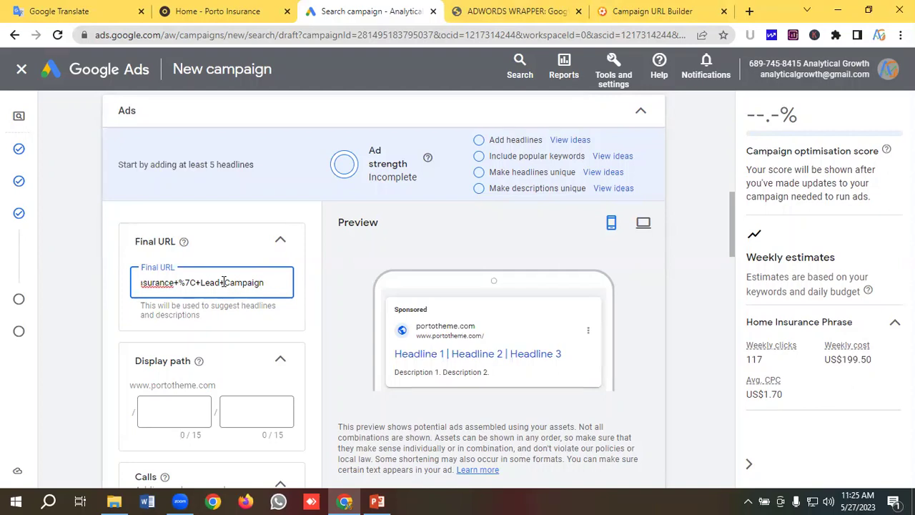
- Copy the word "home" from the keyword notes in Google Translate and paste it into the ad's first display path field in Google Ads
scroll(223, 282, down, 1)
click(170, 345)
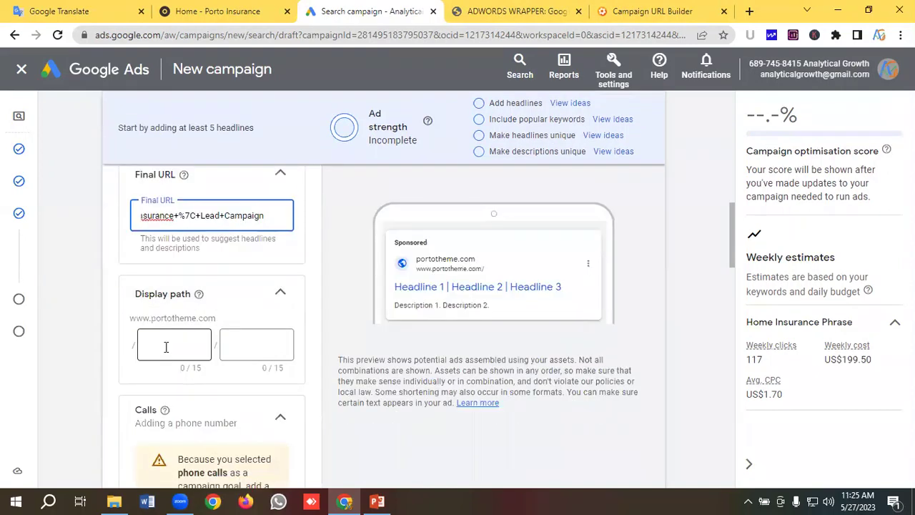
click(50, 11)
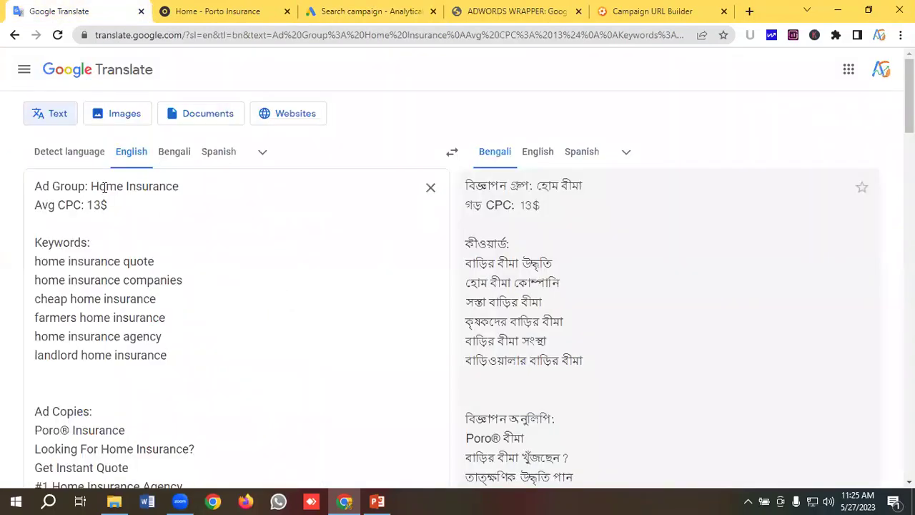
drag(65, 262, 28, 262)
right_click(40, 262)
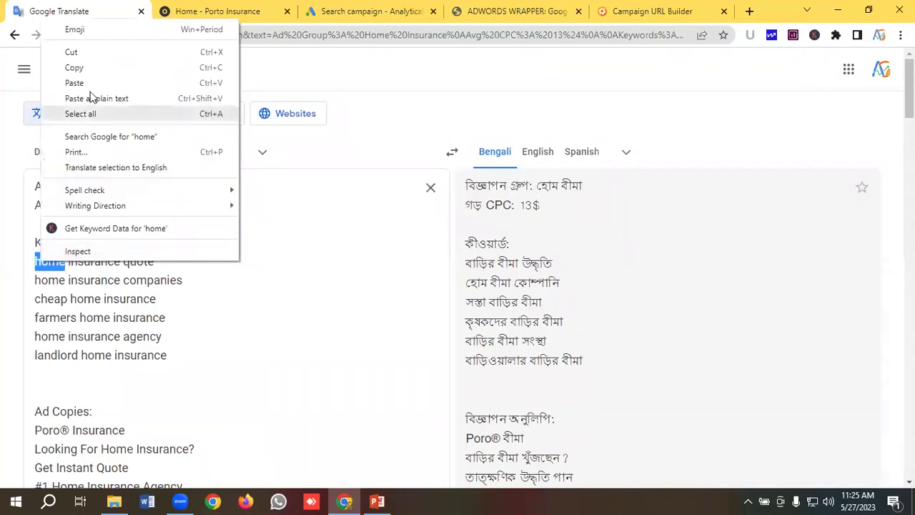
click(75, 67)
click(372, 11)
click(158, 345)
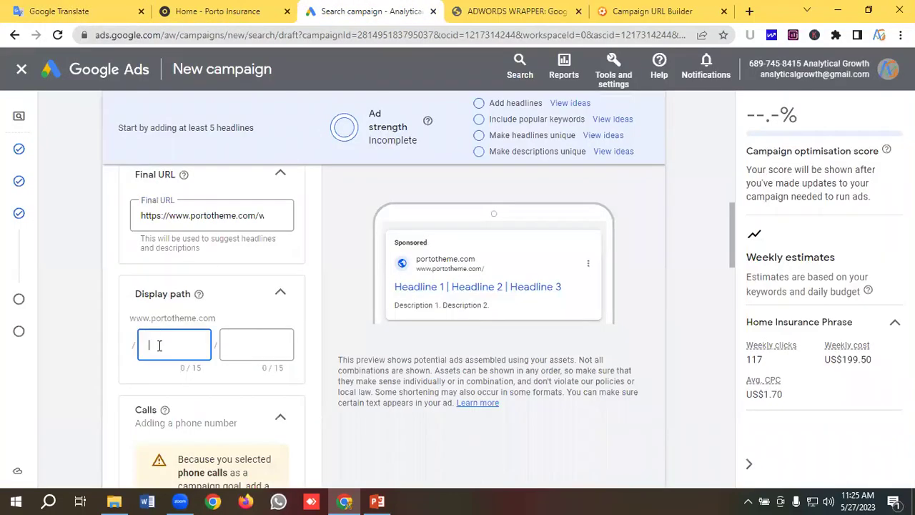
key(ctrl+v)
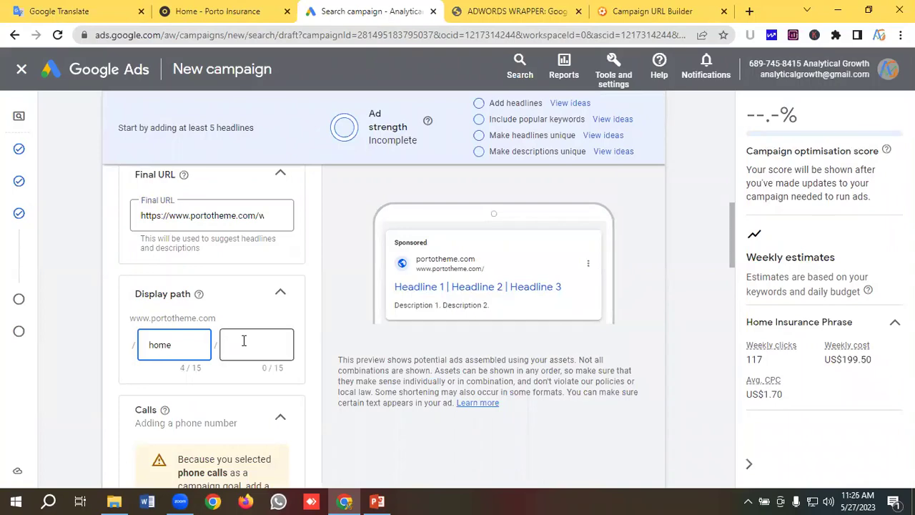
- Copy "insurance" from the Google Translate notes and paste it into the ad's second display path field in Google Ads
click(241, 341)
click(123, 8)
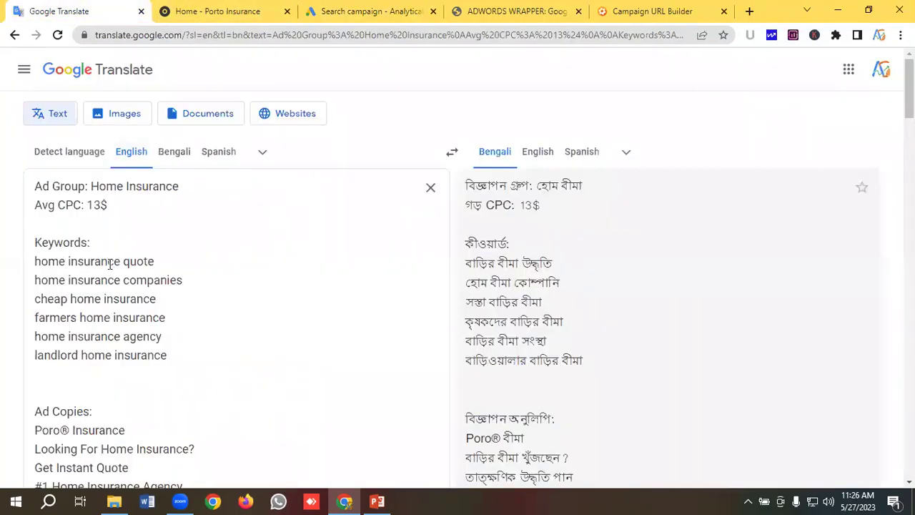
double_click(88, 263)
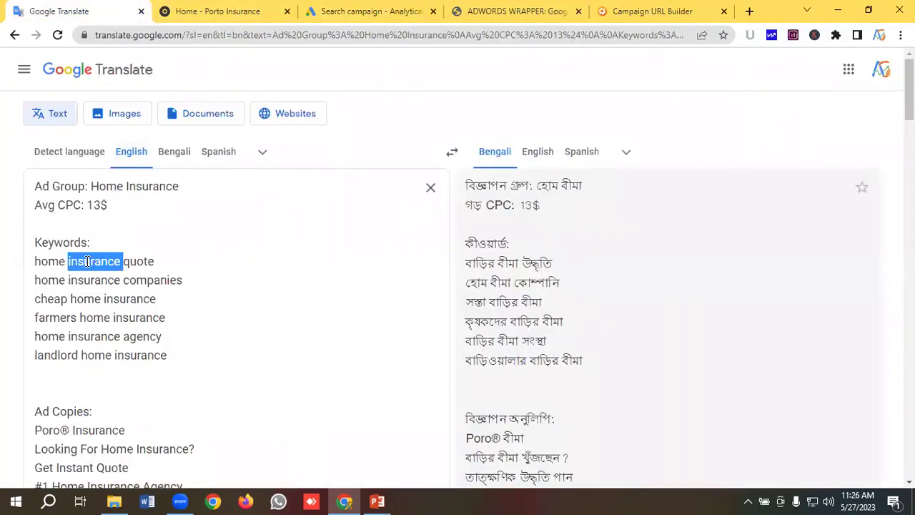
right_click(88, 262)
click(137, 71)
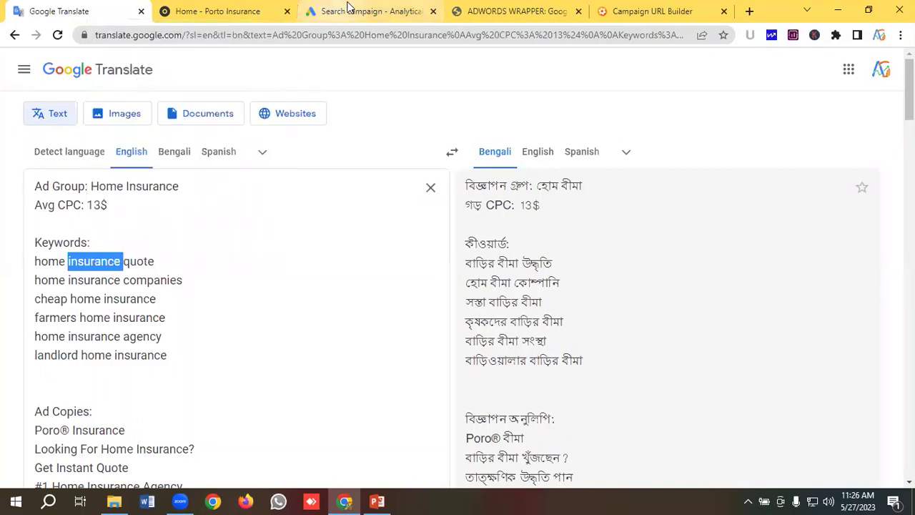
click(348, 7)
click(240, 358)
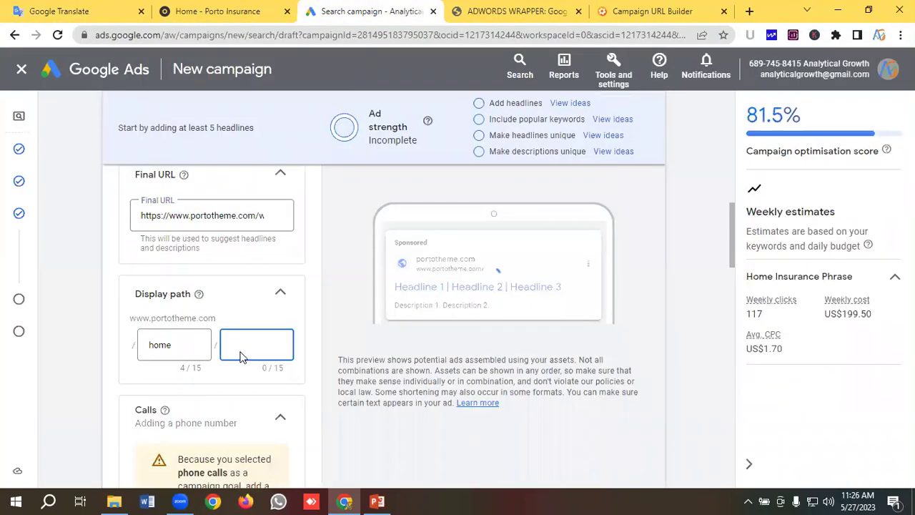
key(ctrl+v)
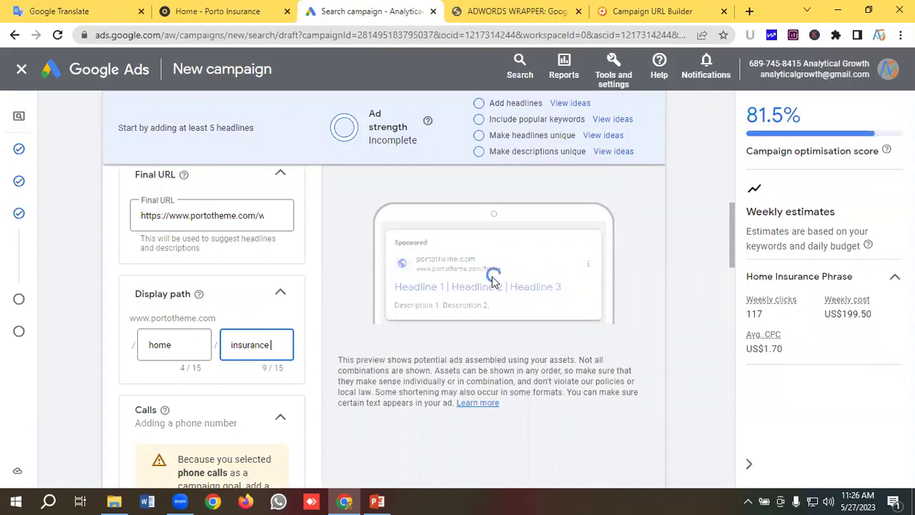
- Start adding a call asset to the ad, and copy the phone number under "Call Assets" in the Google Translate notes
scroll(197, 357, down, 2)
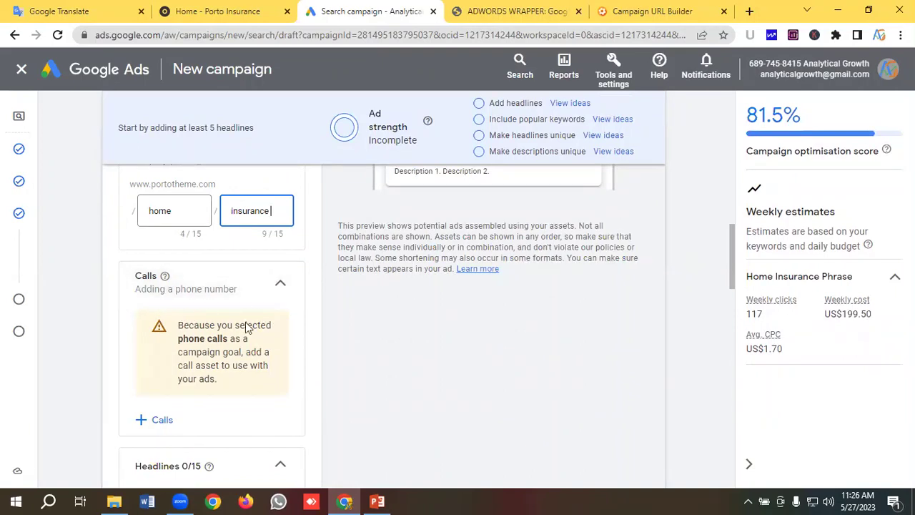
scroll(245, 322, down, 1)
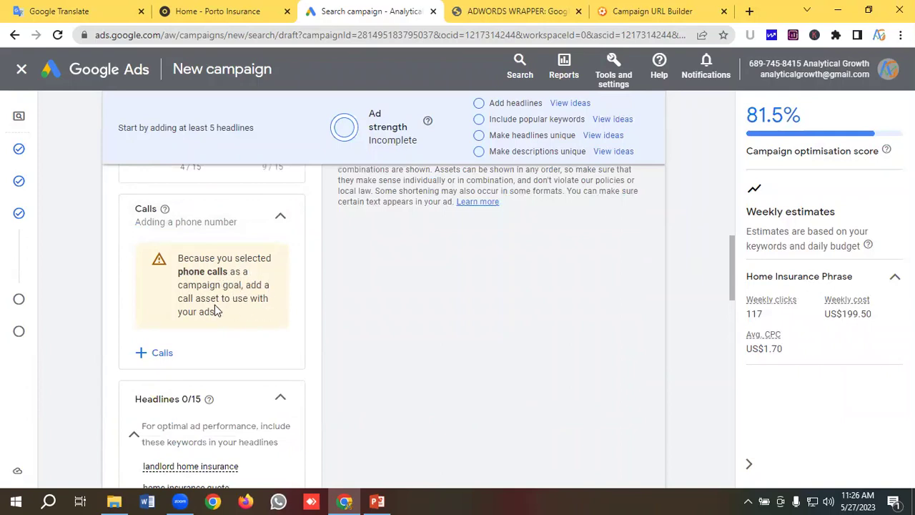
click(162, 354)
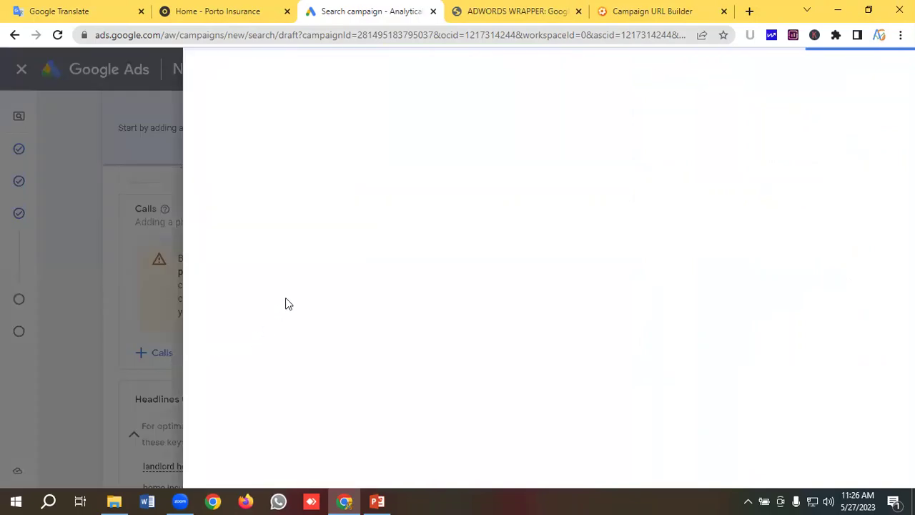
click(60, 10)
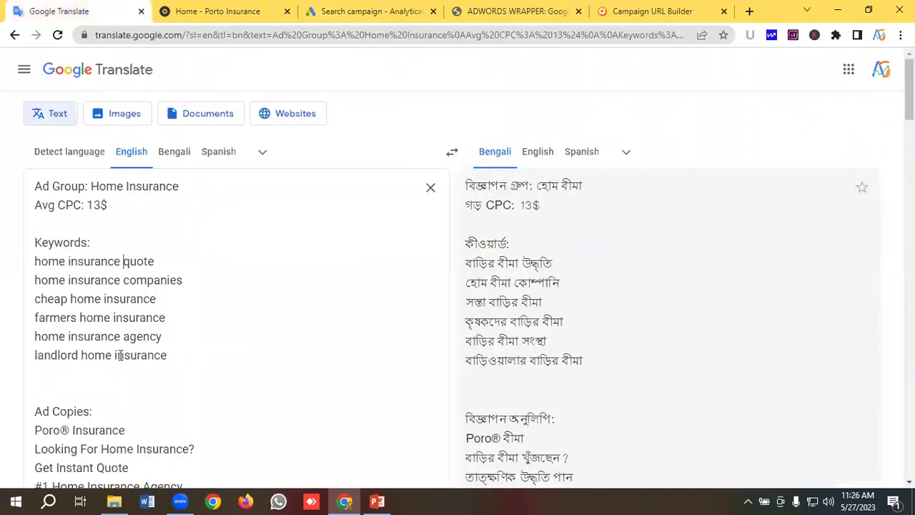
scroll(143, 342, down, 10)
scroll(143, 342, down, 10)
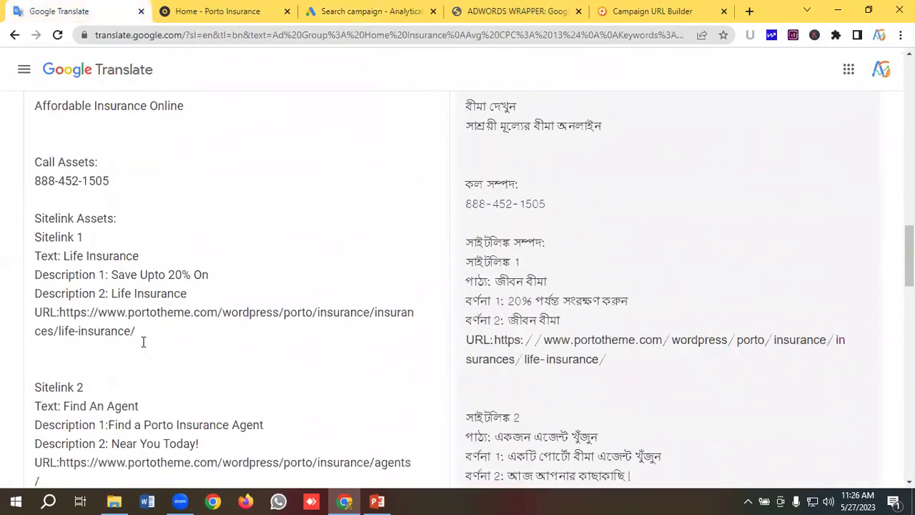
drag(122, 182, 6, 184)
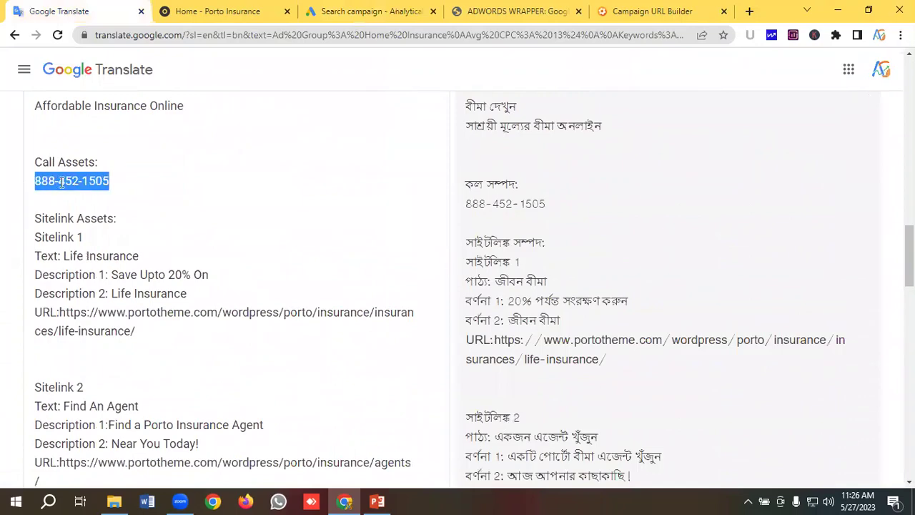
right_click(62, 183)
click(106, 232)
- Switch to the Google Ads campaign draft, start a new United States call asset and paste the copied phone number into it
click(365, 11)
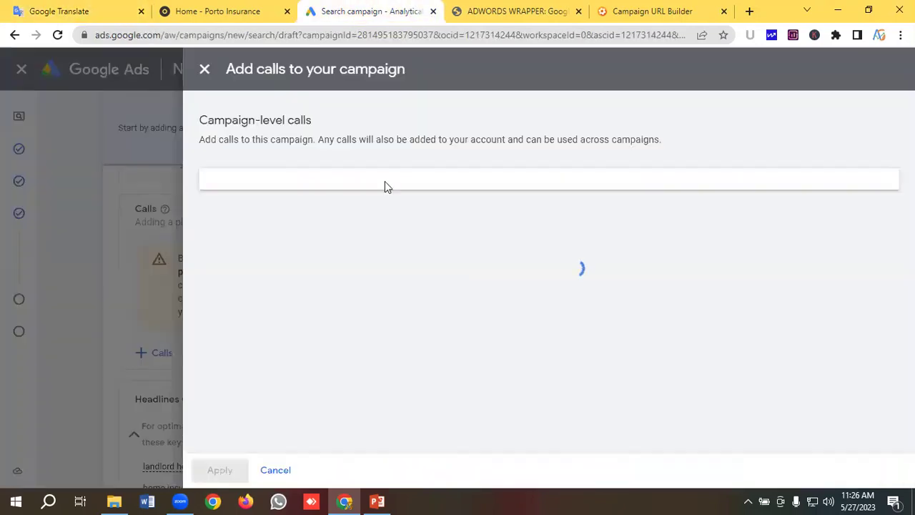
scroll(325, 280, down, 5)
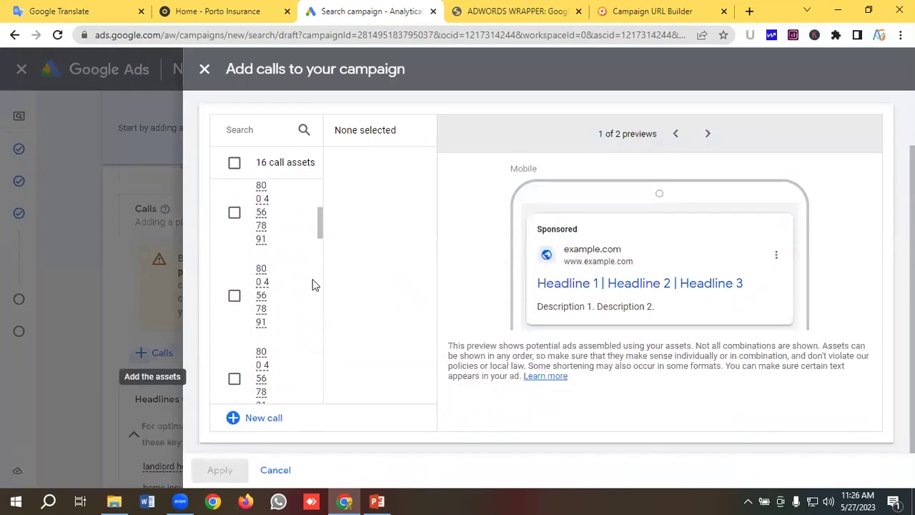
click(274, 419)
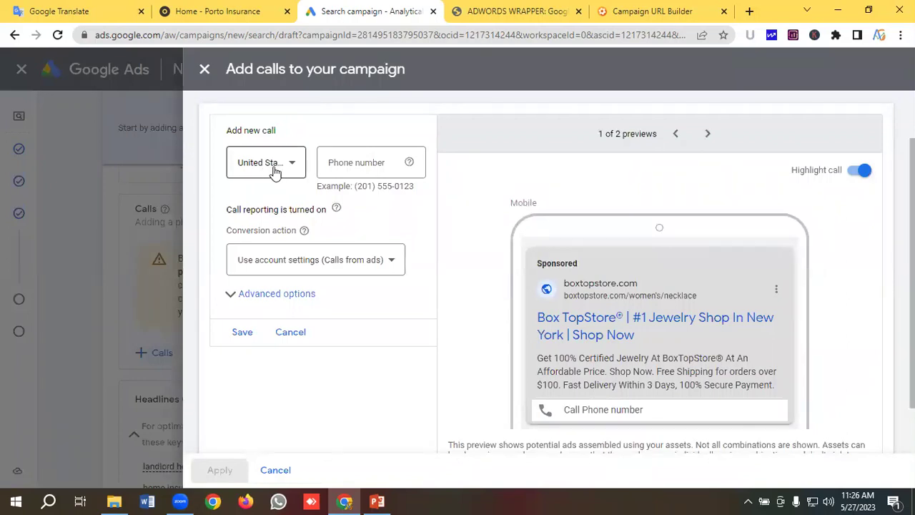
click(339, 163)
key(ctrl+v)
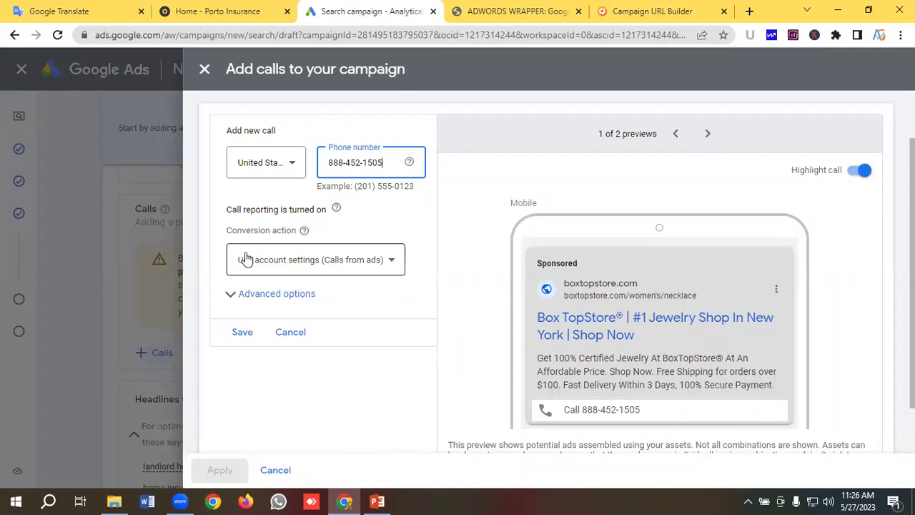
- Set the call asset's conversion action to "Calls from ads", save the call and apply it to the campaign
click(302, 264)
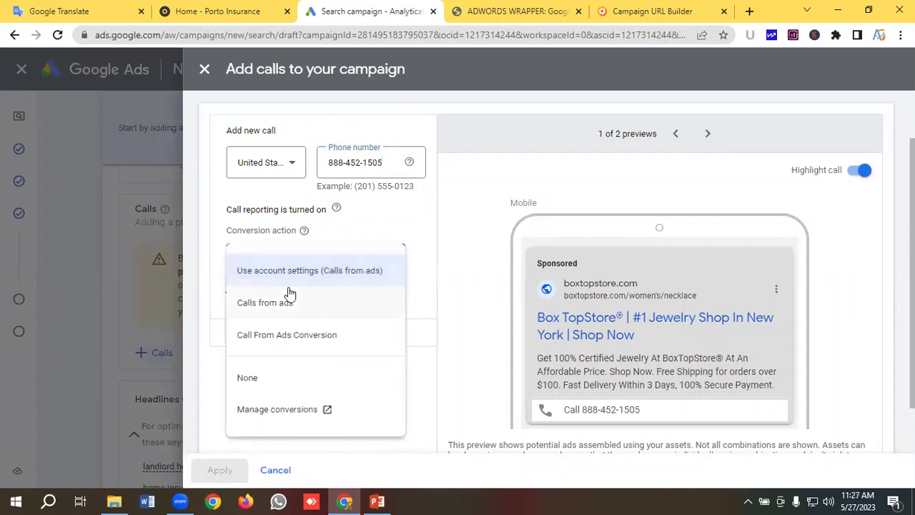
click(275, 304)
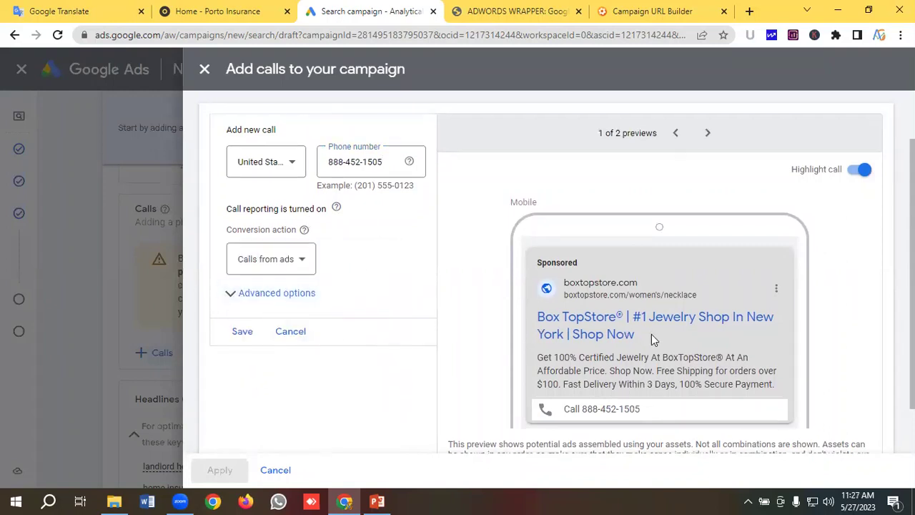
scroll(611, 346, down, 2)
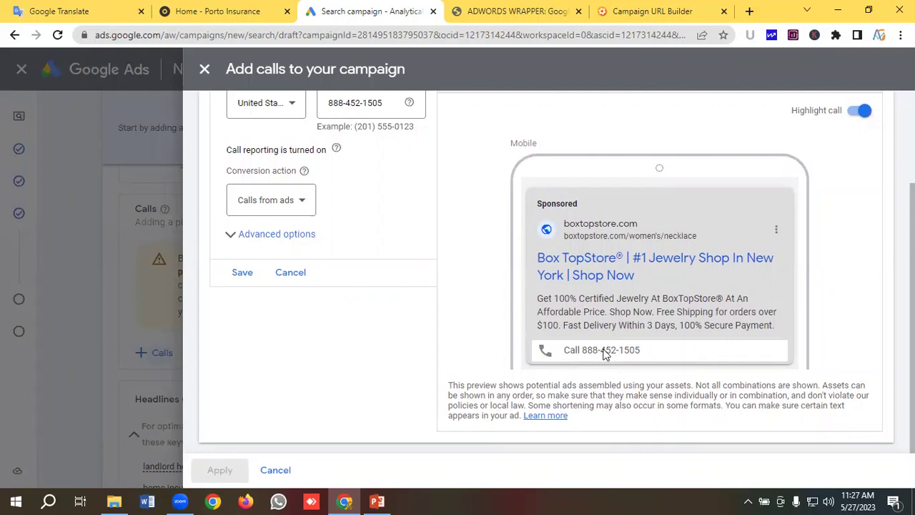
click(244, 276)
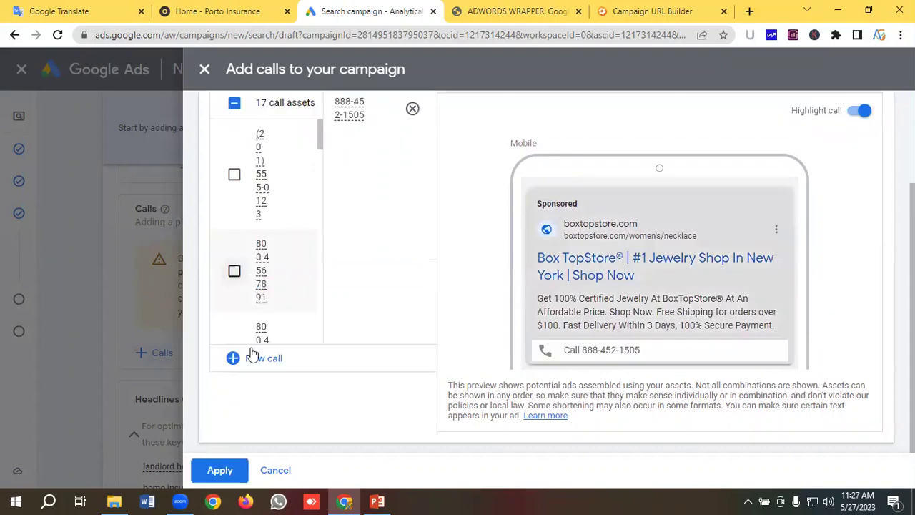
click(220, 471)
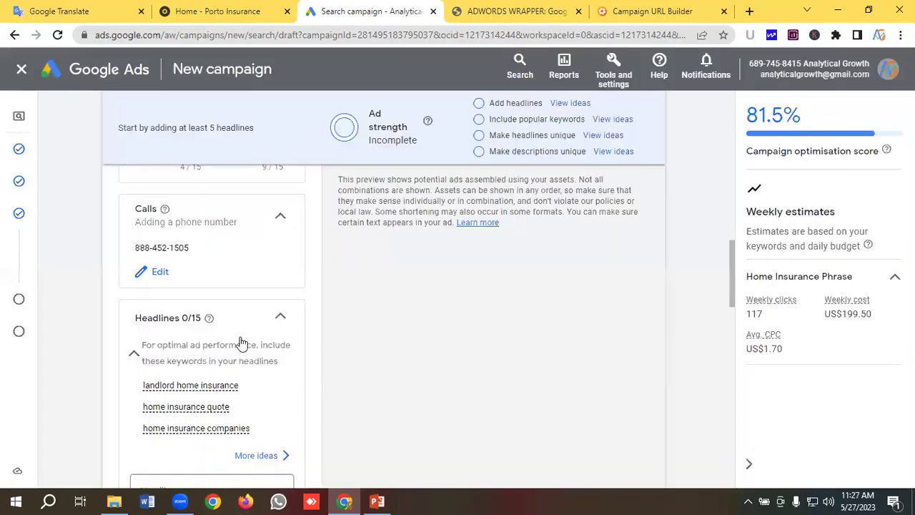
- Add more empty headline fields to the ad's Headlines section
scroll(206, 329, down, 1)
scroll(204, 318, down, 1)
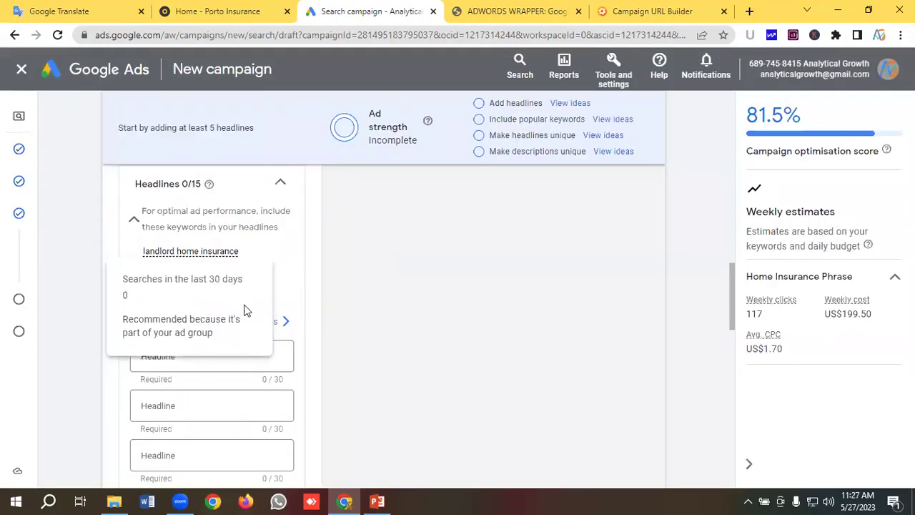
scroll(248, 337, down, 6)
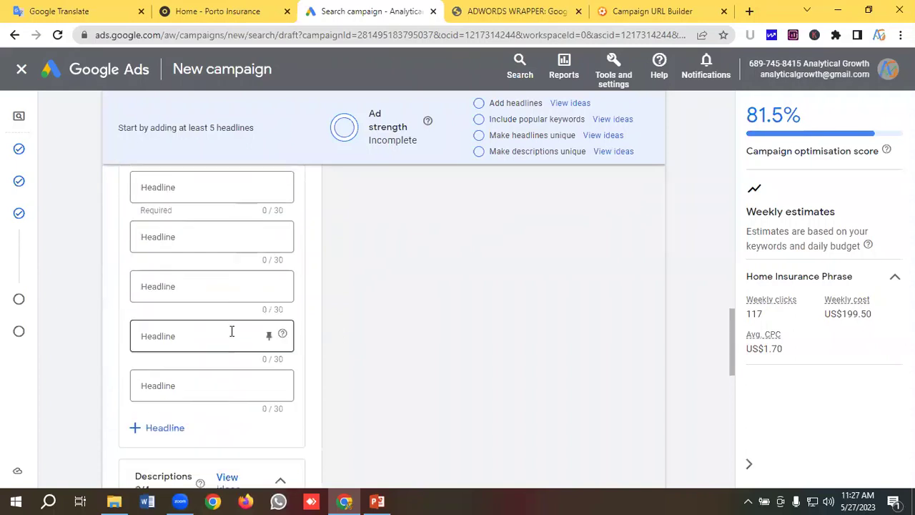
click(170, 293)
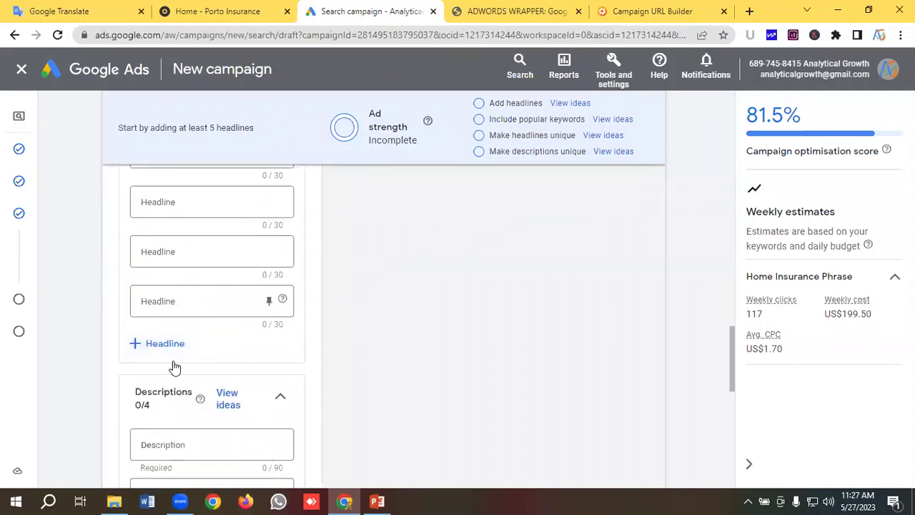
click(161, 351)
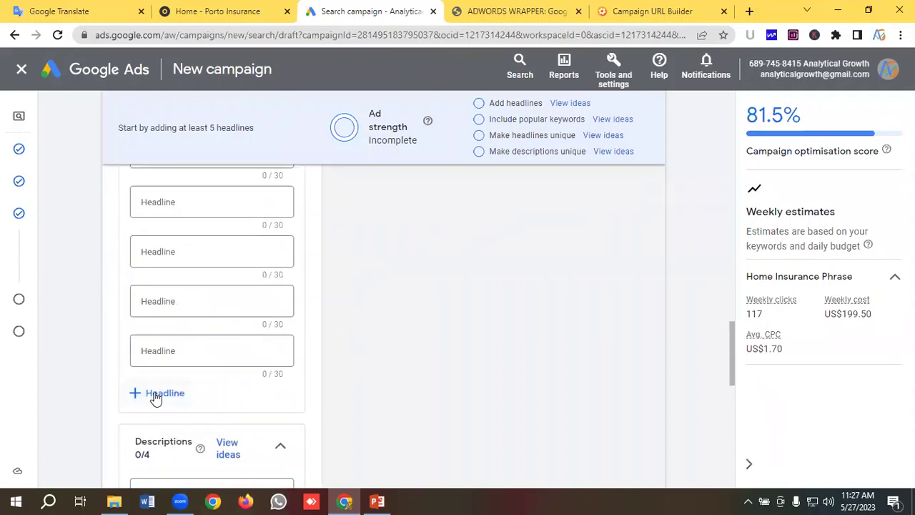
click(156, 394)
click(164, 308)
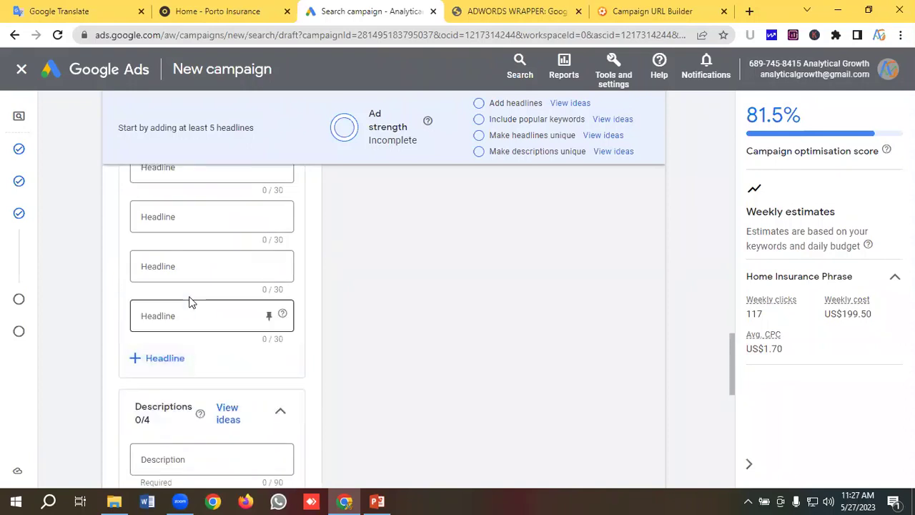
click(177, 291)
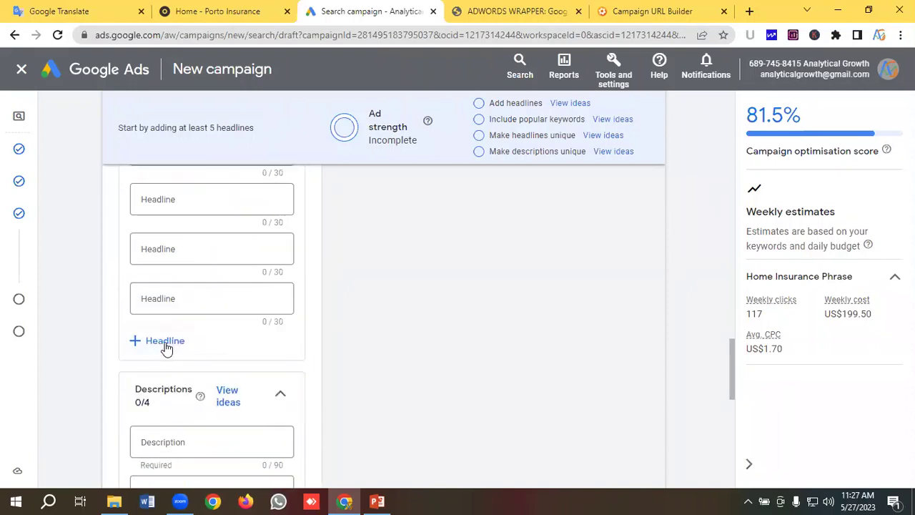
click(168, 343)
click(191, 322)
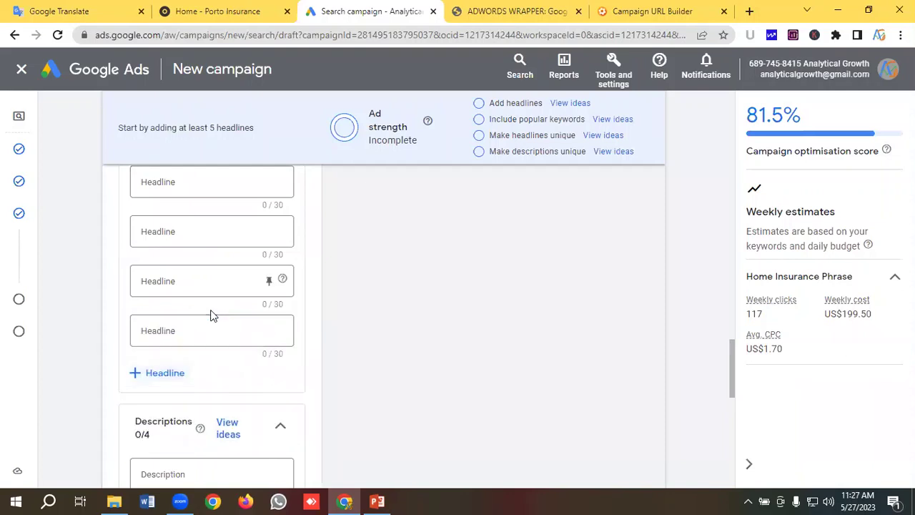
- Add two more description fields to the ad, making room for four descriptions
scroll(184, 303, down, 3)
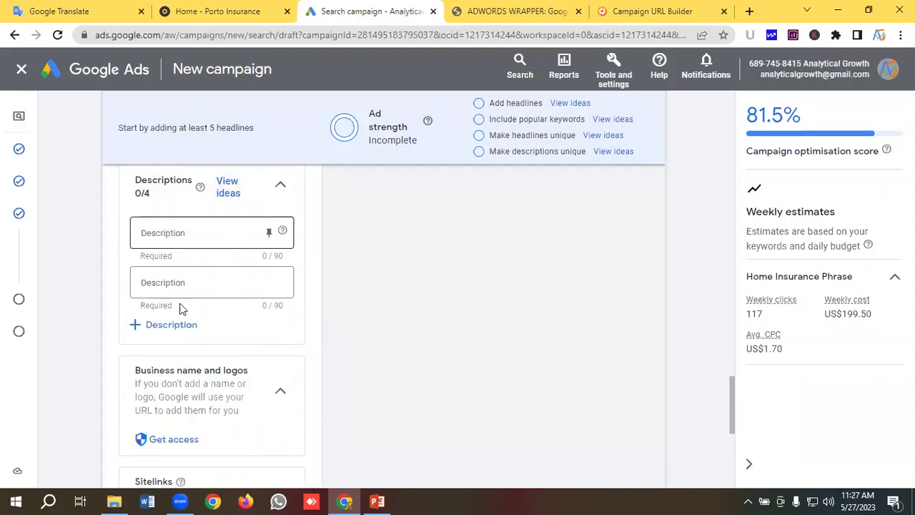
click(166, 330)
click(178, 373)
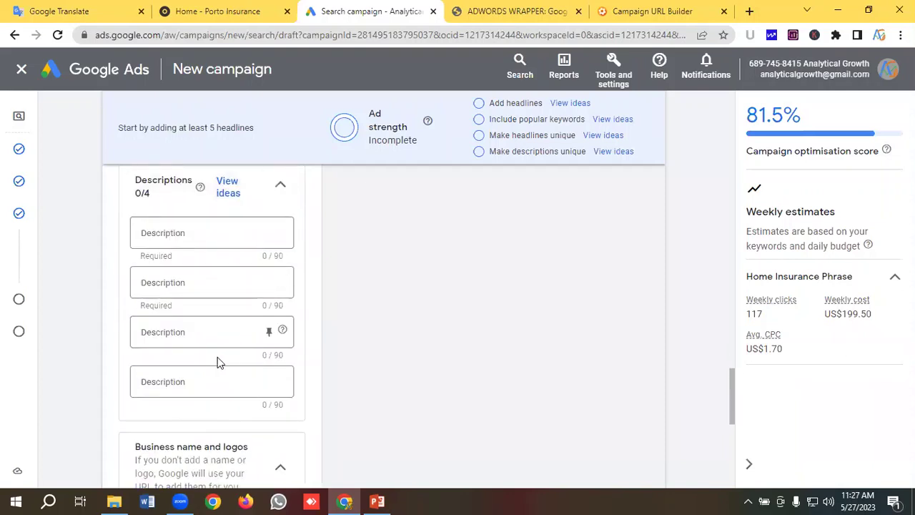
- Copy "Poro® Insurance" from the ad copies in Google Translate and paste it into the ad's first headline in Google Ads
scroll(218, 363, up, 5)
scroll(218, 362, up, 3)
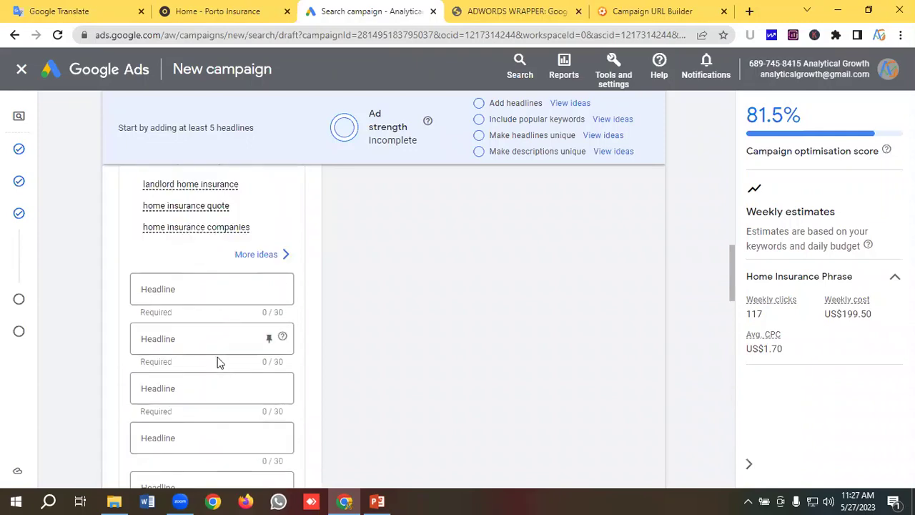
click(83, 8)
scroll(161, 280, up, 5)
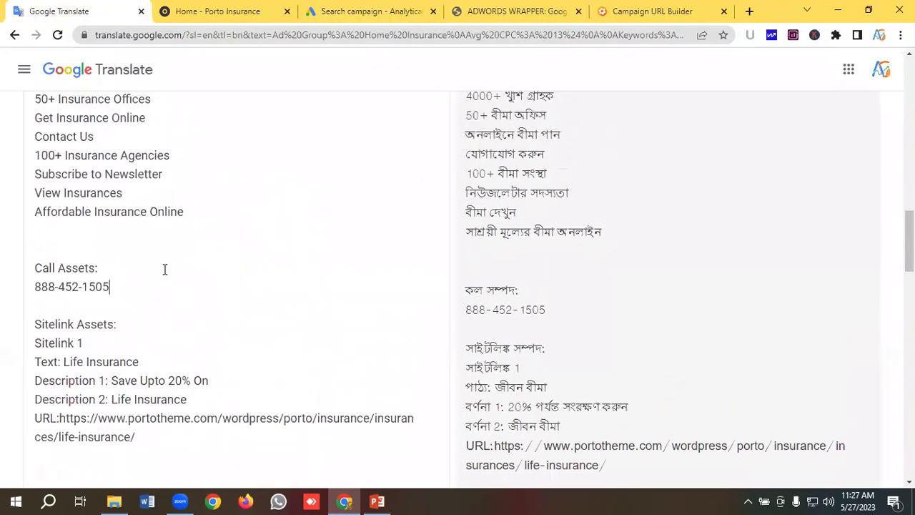
scroll(164, 268, up, 10)
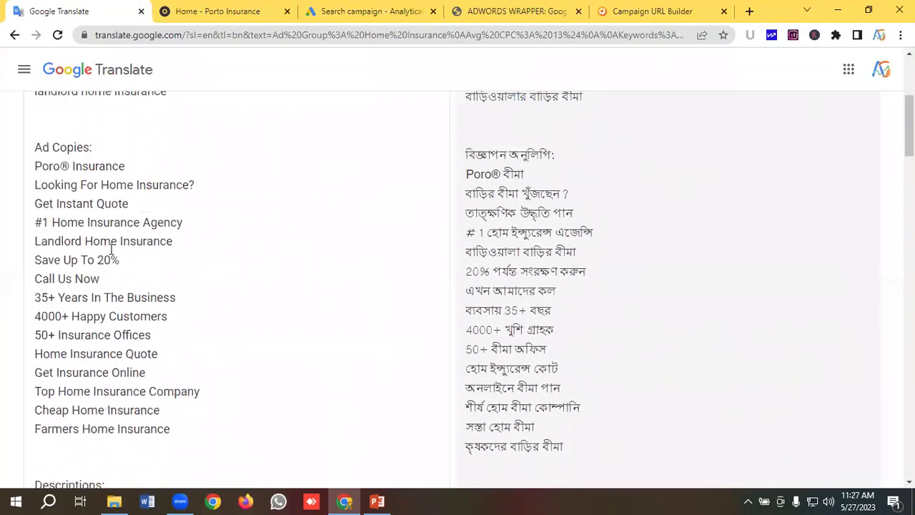
drag(149, 229, 35, 229)
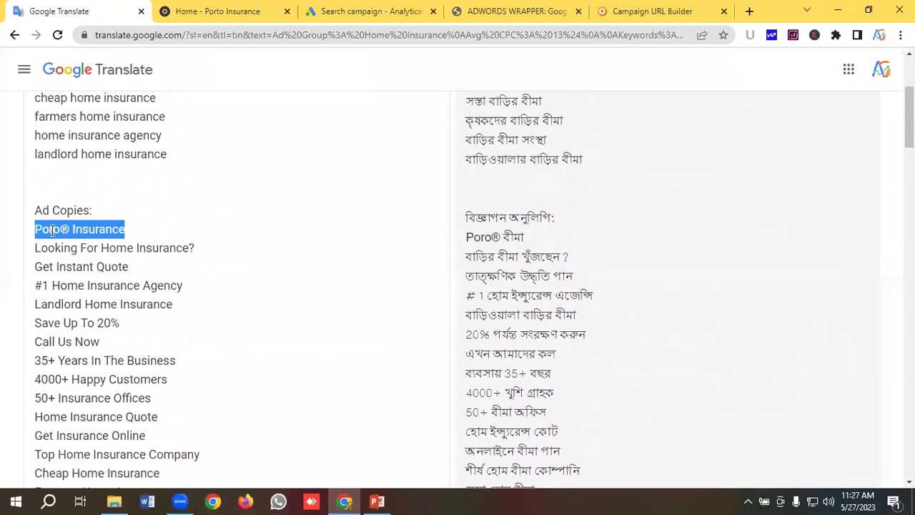
right_click(63, 230)
click(97, 279)
click(333, 13)
click(175, 288)
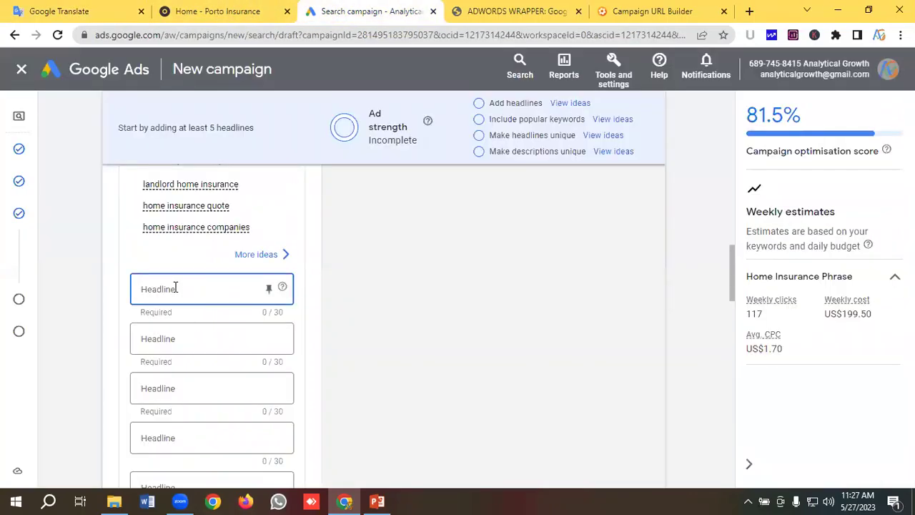
key(ctrl+v)
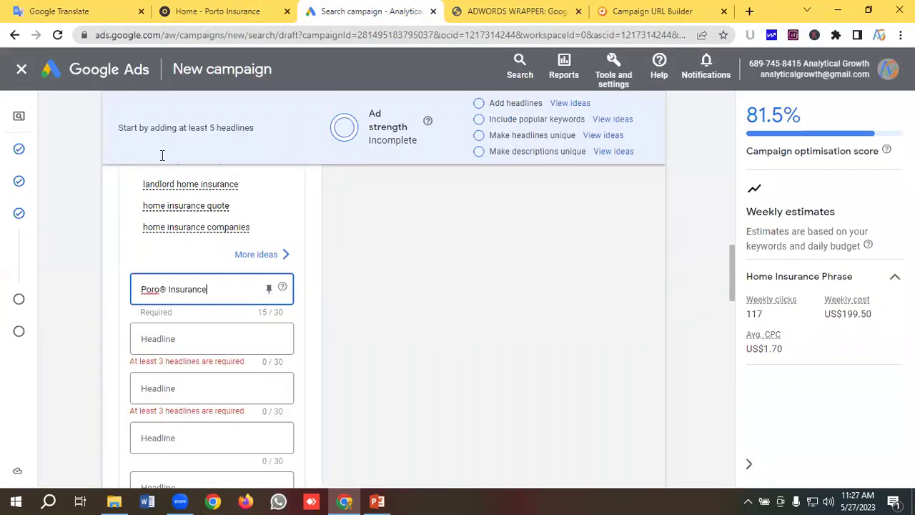
- Copy "Looking For Home Insurance?" from the Google Translate notes and paste it into the ad's second headline in Google Ads
click(66, 10)
drag(207, 248, 30, 255)
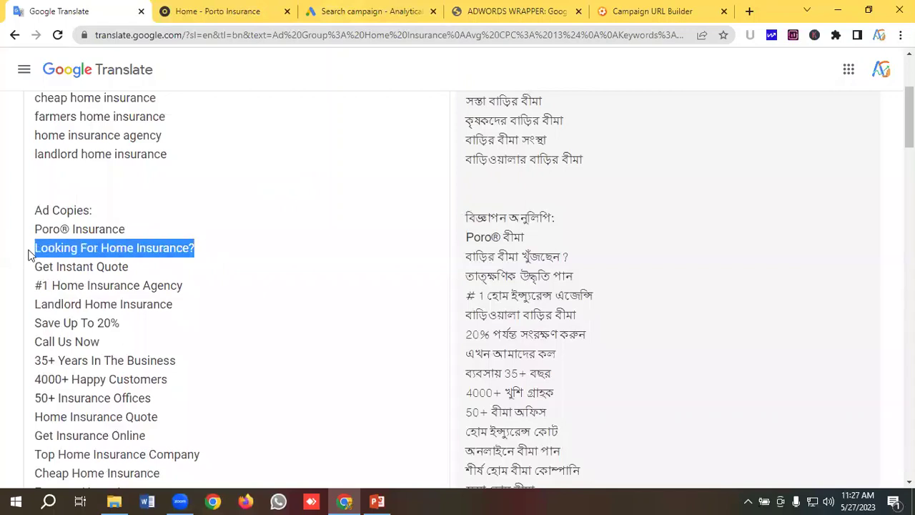
right_click(83, 248)
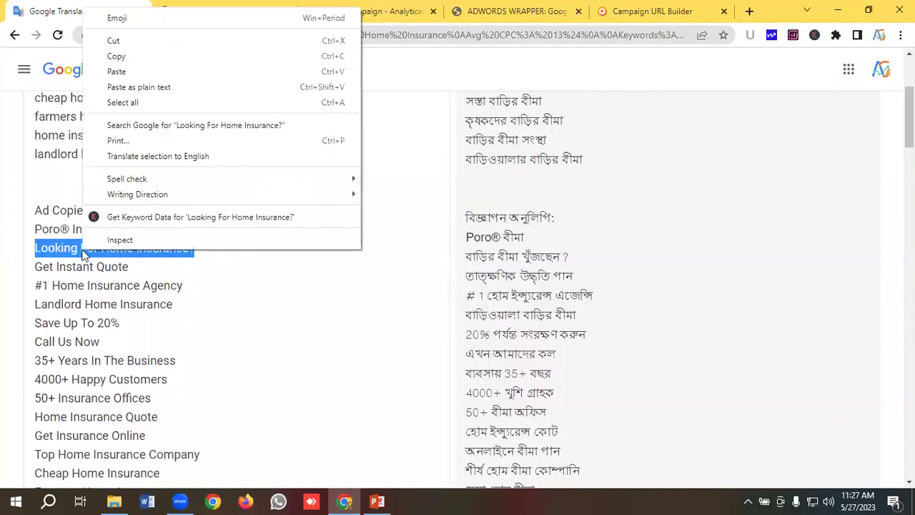
click(118, 57)
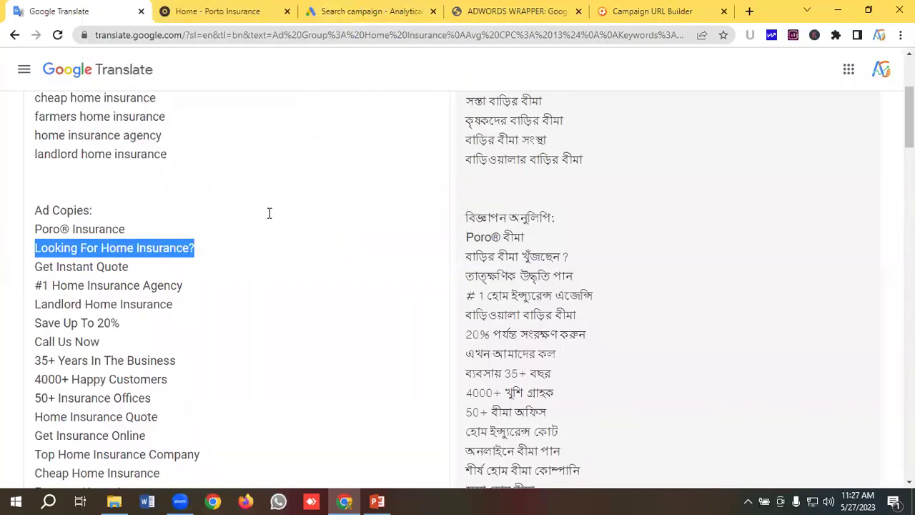
click(351, 12)
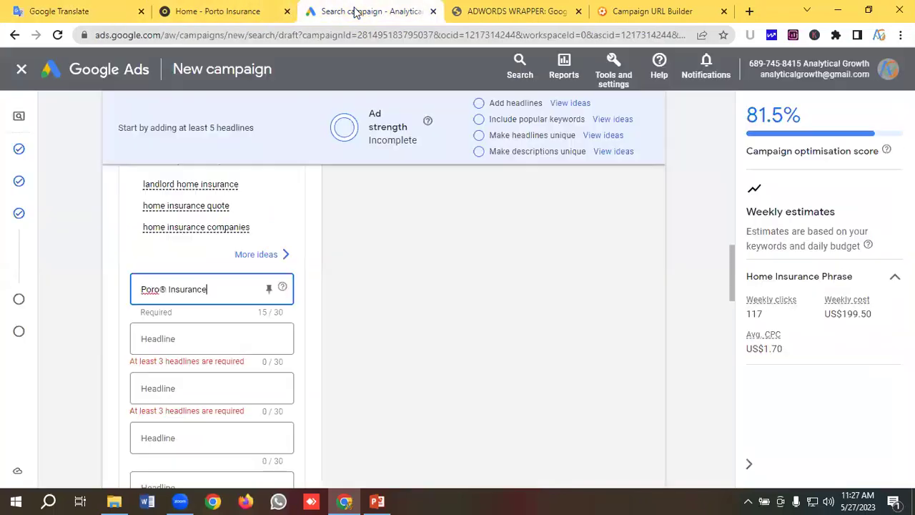
click(198, 342)
key(ctrl+v)
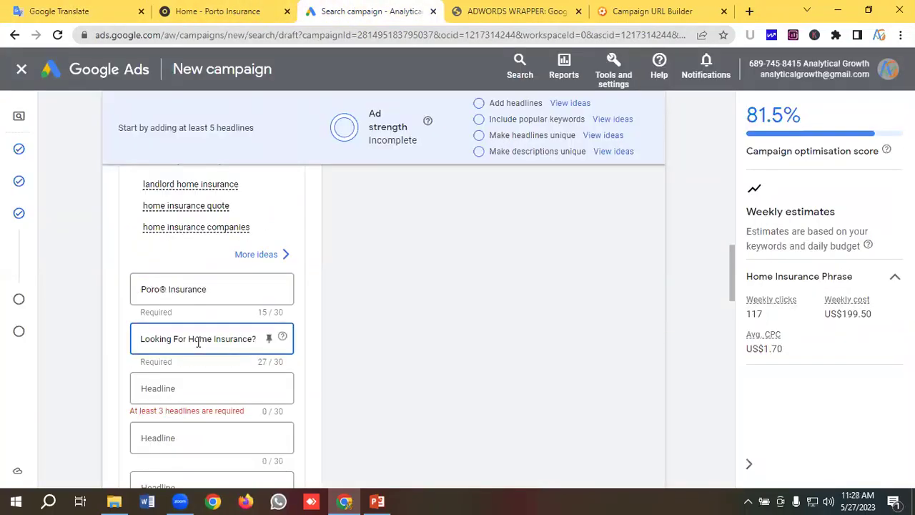
- Copy "Get Instant Quote" from the Google Translate notes and paste it into the ad's third headline in Google Ads
scroll(198, 341, down, 1)
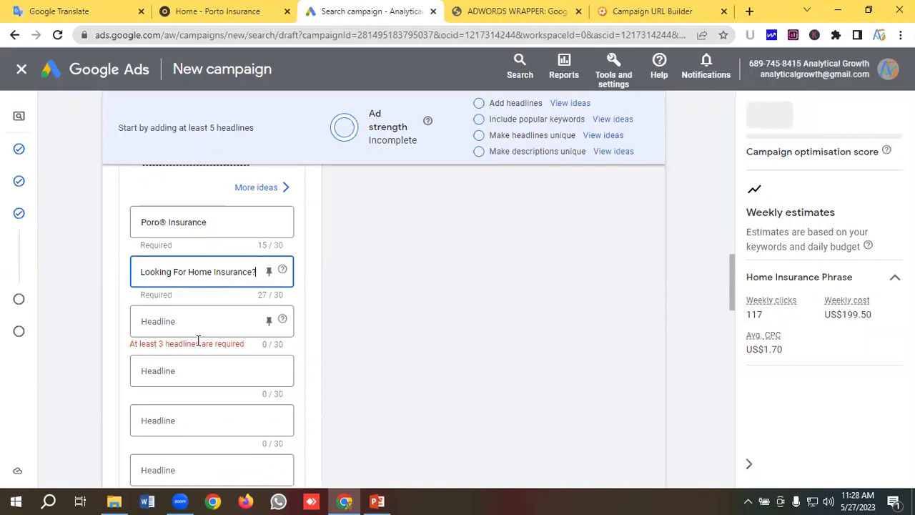
click(64, 11)
shift+click(32, 268)
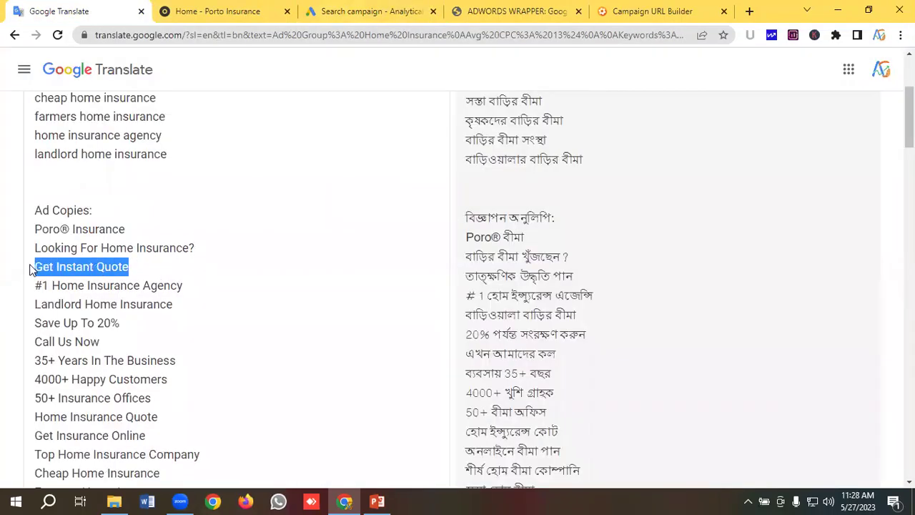
right_click(75, 266)
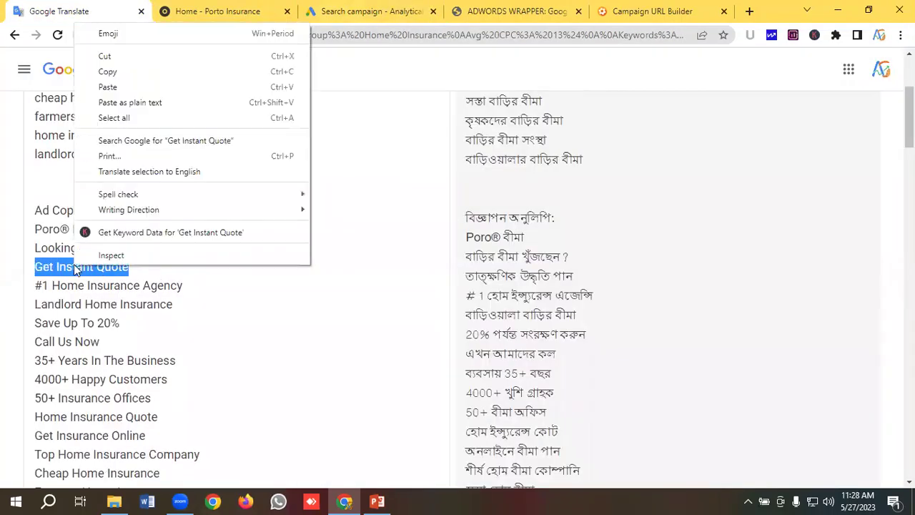
click(117, 72)
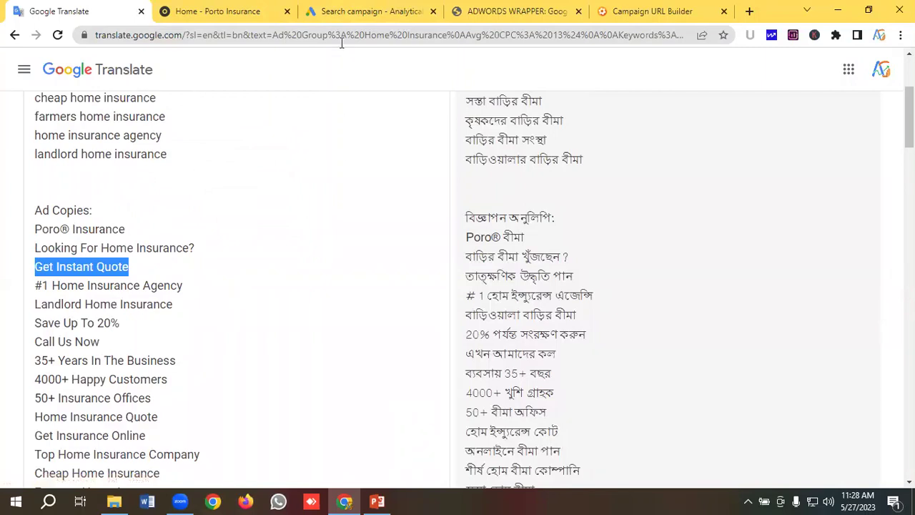
click(351, 12)
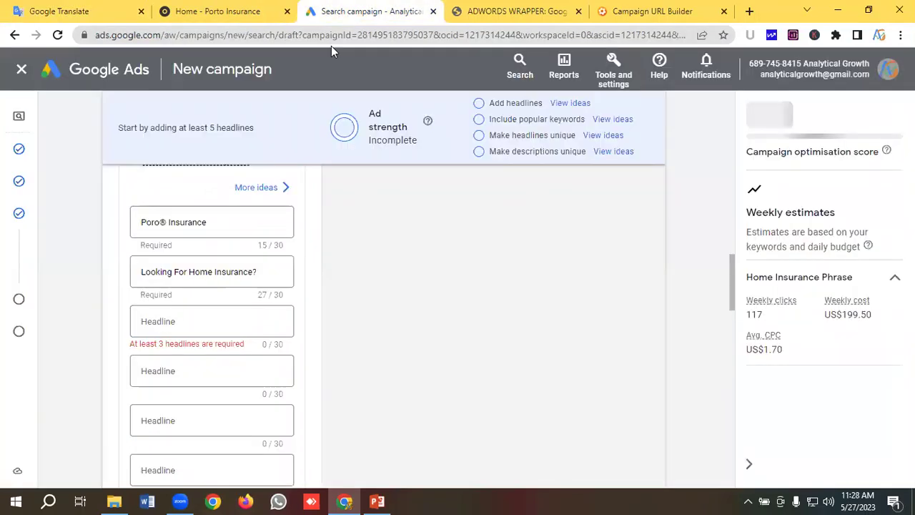
click(173, 324)
key(ctrl+v)
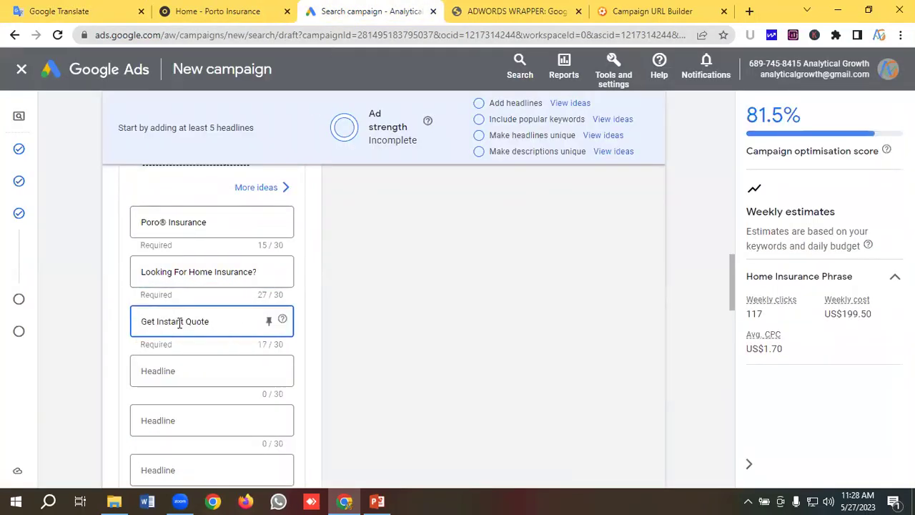
- Copy "#1 Home Insurance Agency" from the Google Translate notes and paste it into the ad's fourth headline in Google Ads
click(102, 14)
scroll(146, 327, down, 1)
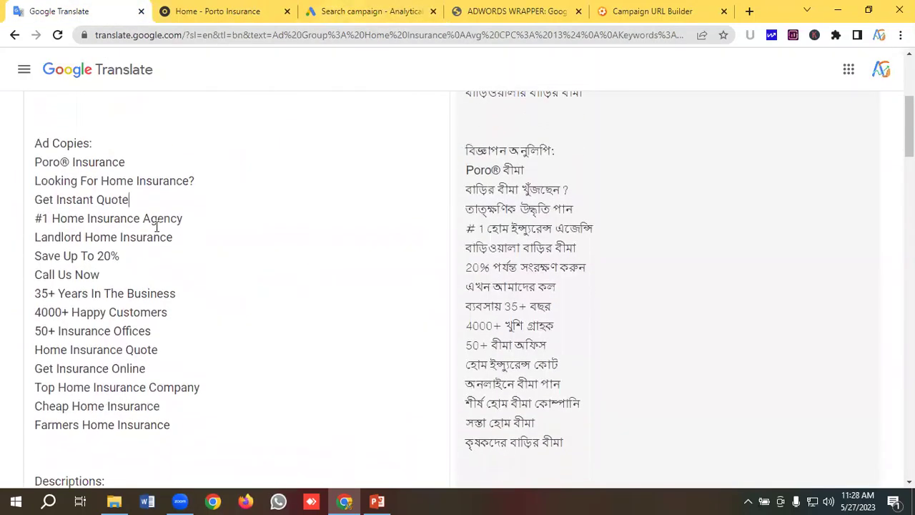
drag(184, 218, 5, 225)
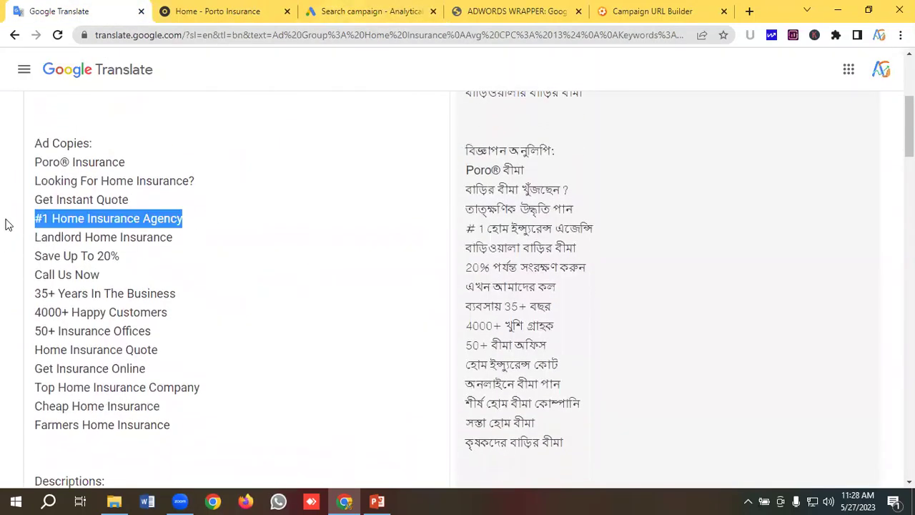
right_click(104, 219)
click(136, 267)
click(347, 13)
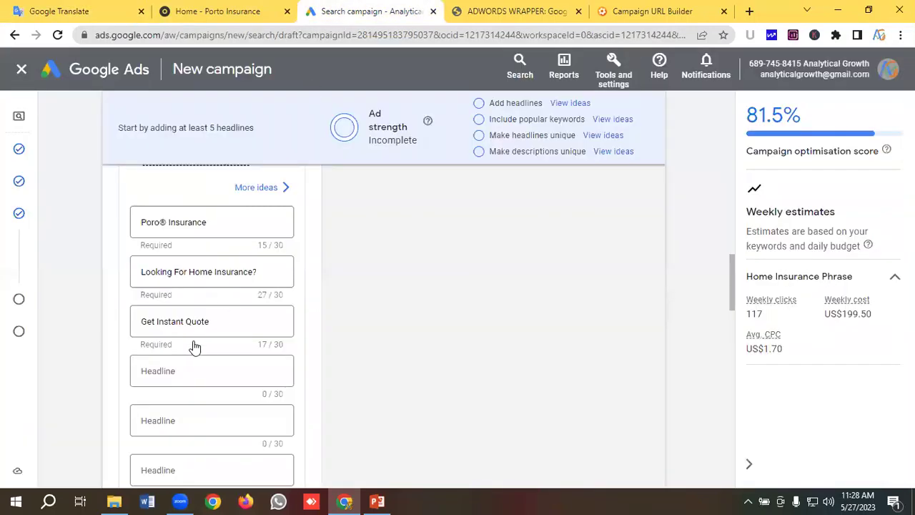
click(167, 377)
key(ctrl+v)
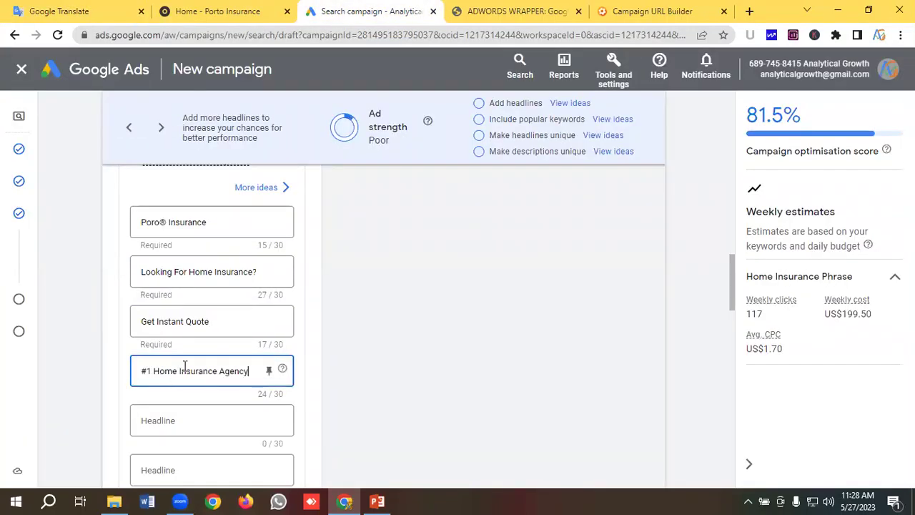
- Copy "Landlord Home Insurance" from the Google Translate notes and paste it into the ad's fifth headline in Google Ads
scroll(229, 323, down, 1)
click(93, 11)
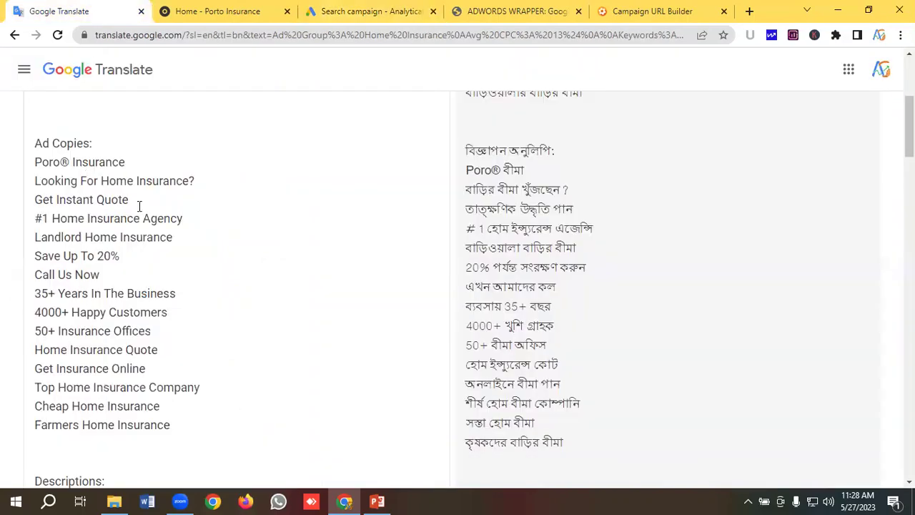
drag(193, 238, 26, 236)
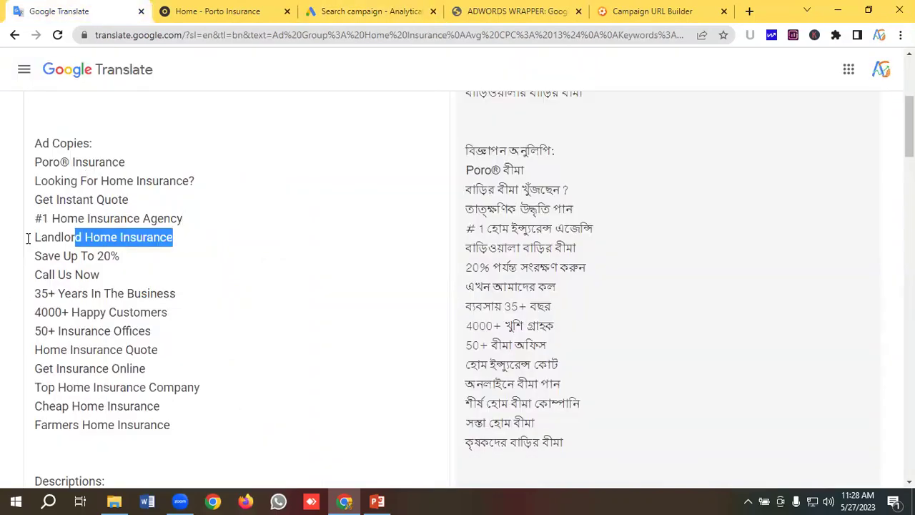
right_click(95, 243)
click(113, 288)
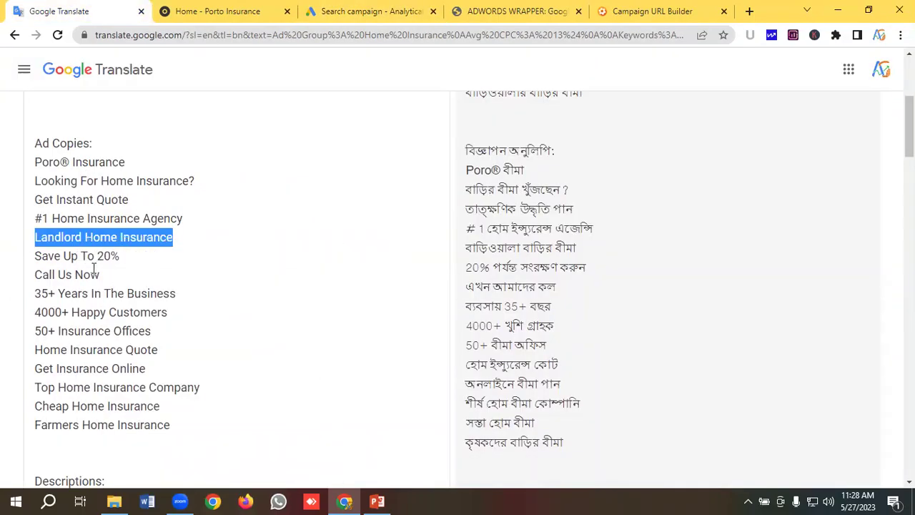
click(341, 12)
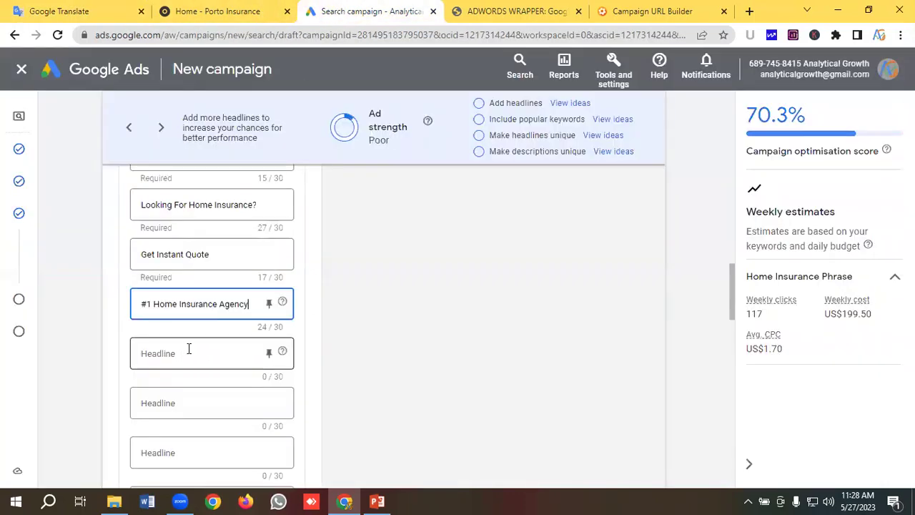
click(189, 349)
key(ctrl+v)
- Copy "Save Up To 20%" from the Google Translate notes and paste it into the ad's sixth headline in Google Ads
click(29, 7)
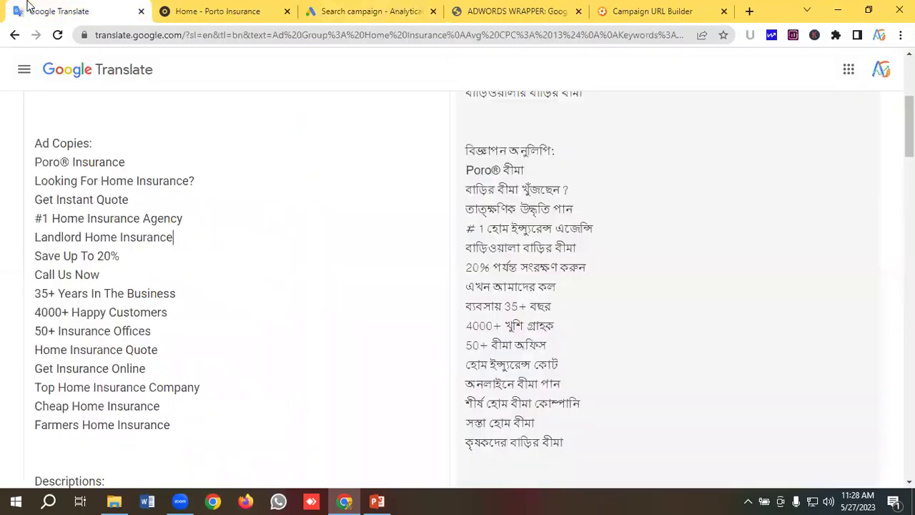
drag(135, 256, 13, 257)
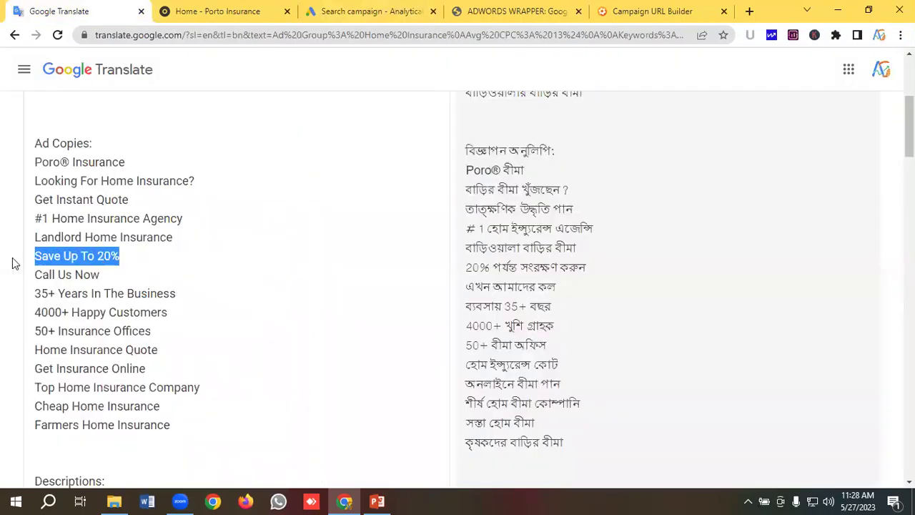
right_click(56, 256)
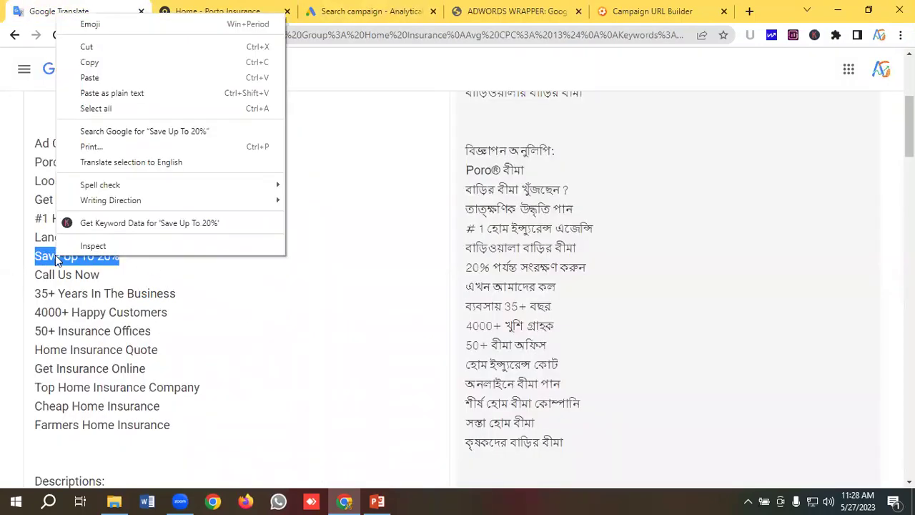
click(87, 63)
click(357, 12)
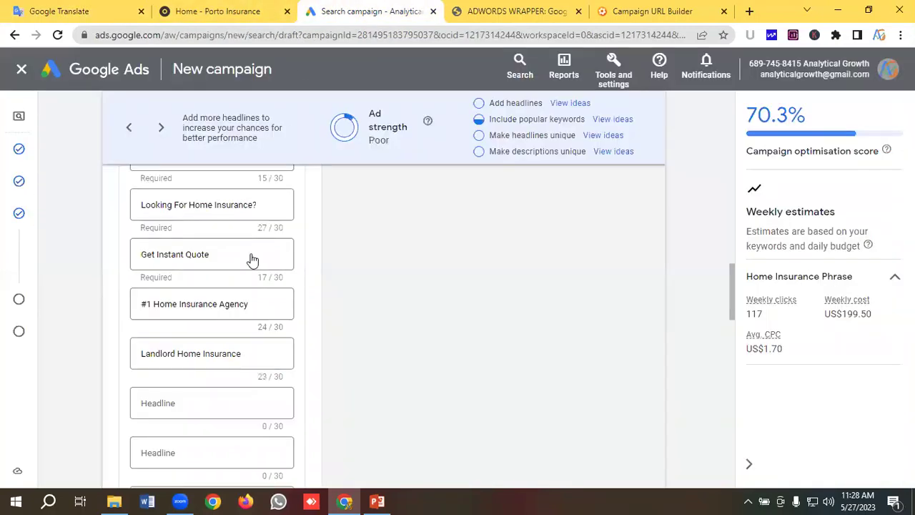
click(179, 402)
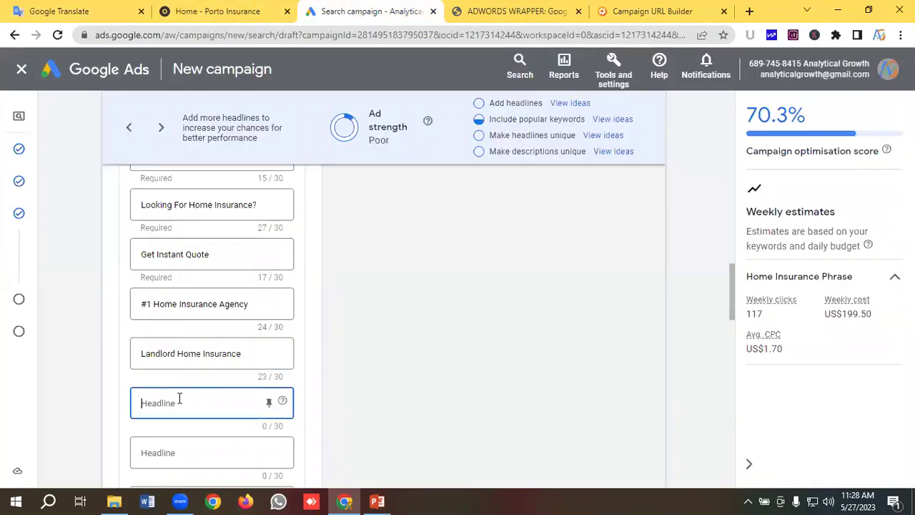
key(ctrl+v)
- Copy "Call Us Now" from the Google Translate notes and paste it into the ad's seventh headline in Google Ads
scroll(210, 381, down, 1)
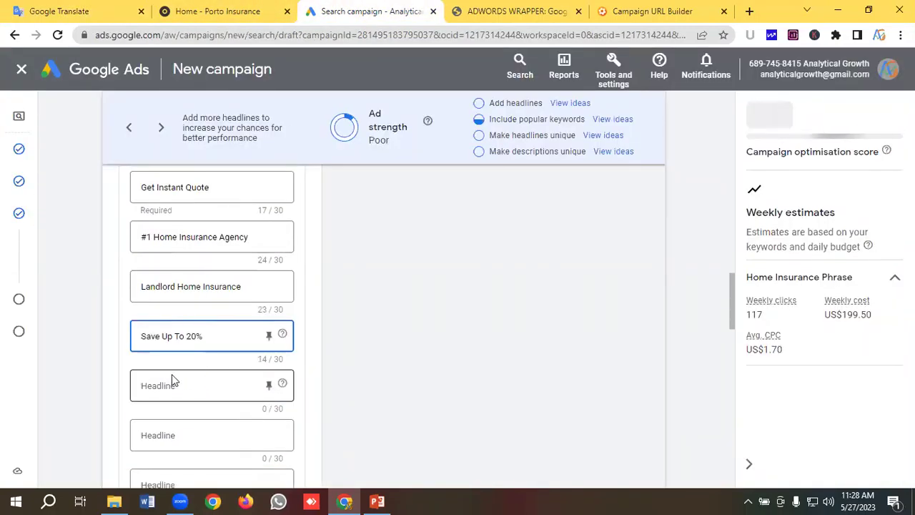
scroll(172, 374, down, 1)
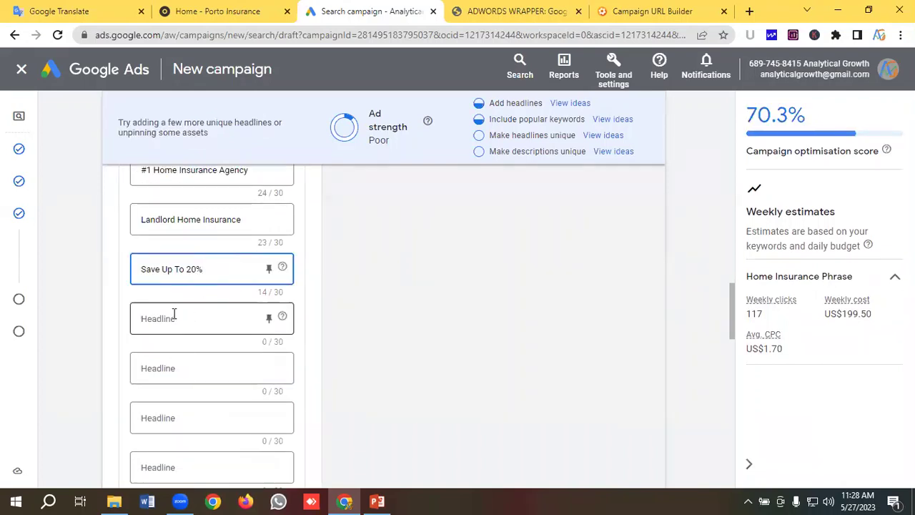
click(68, 6)
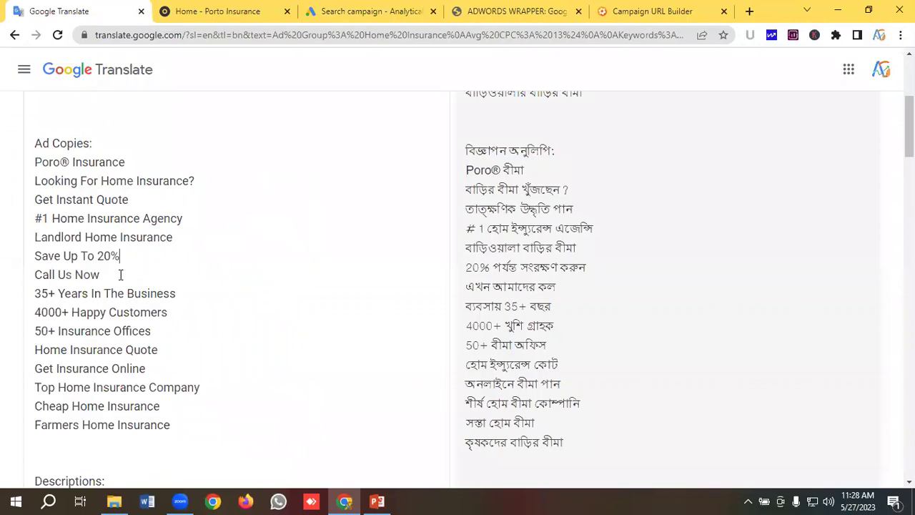
drag(121, 275, 39, 275)
right_click(56, 274)
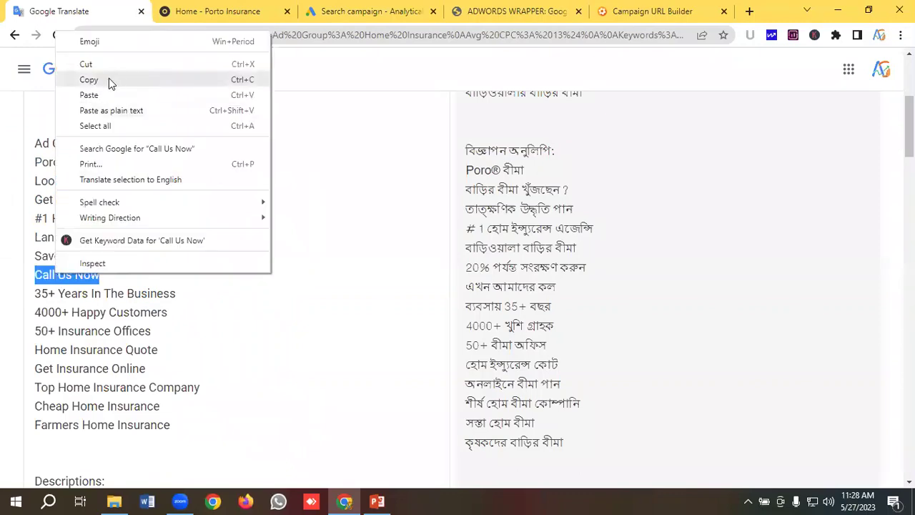
click(109, 79)
click(340, 10)
click(184, 322)
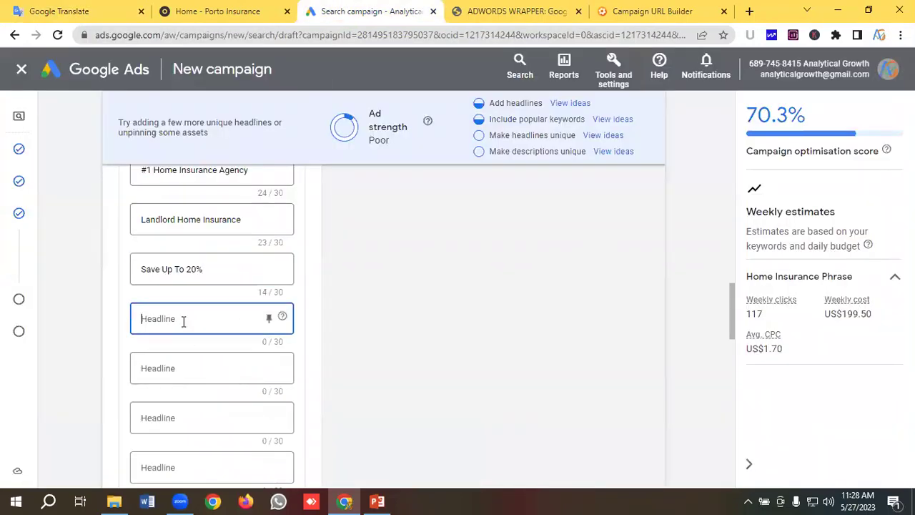
key(ctrl+v)
- Copy "35+ Years In The Business" from the Google Translate notes and paste it into the ad's eighth headline in Google Ads
click(88, 20)
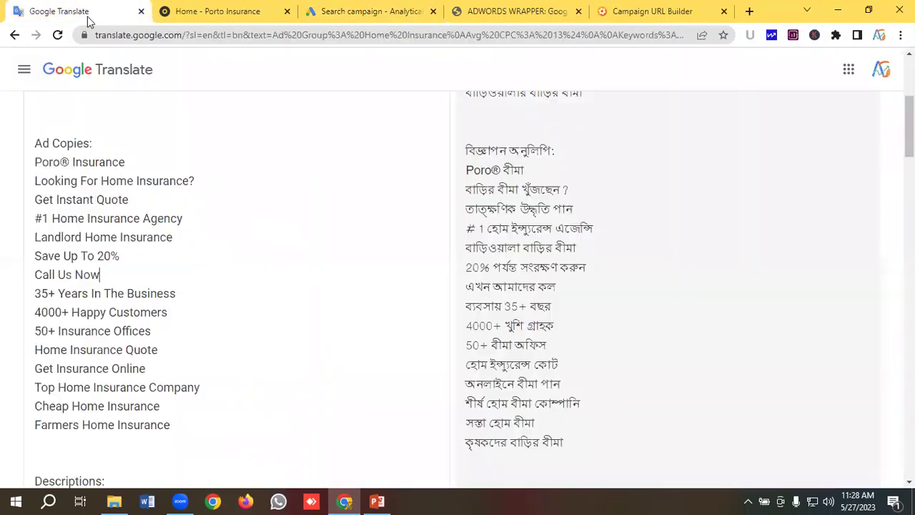
drag(151, 293, 9, 297)
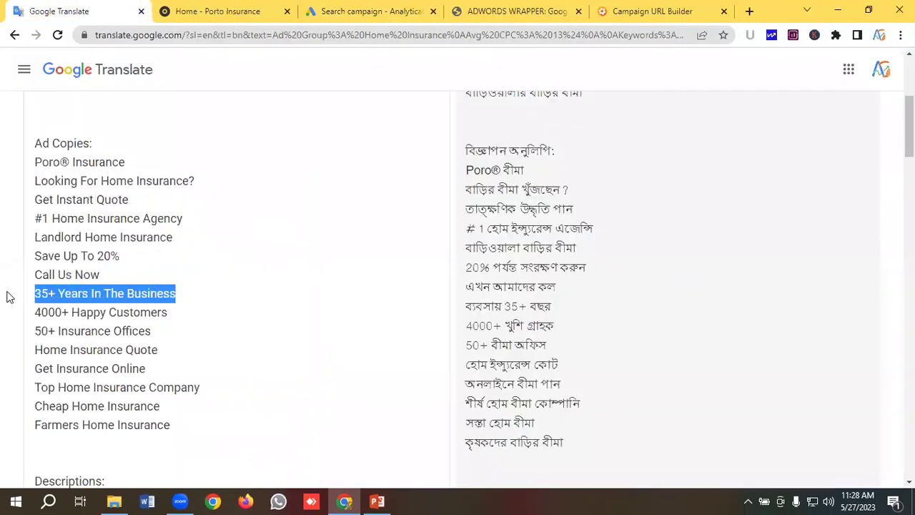
right_click(88, 292)
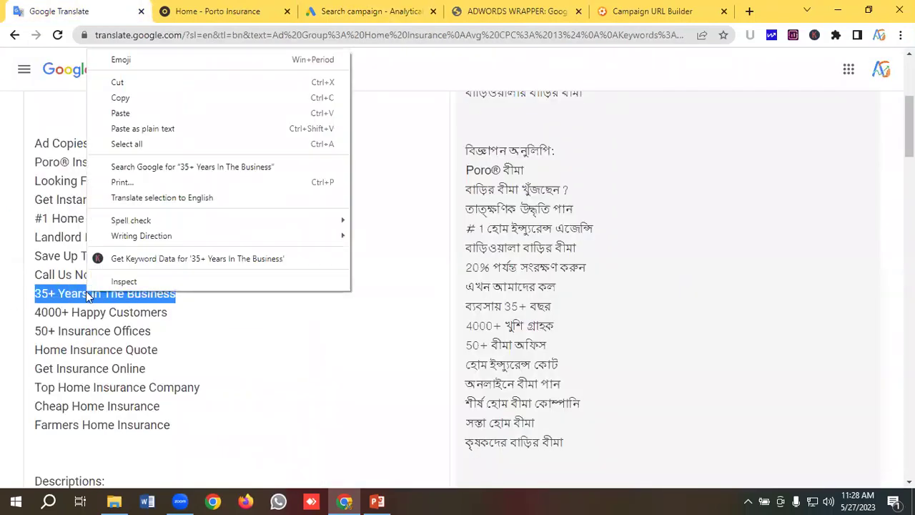
click(118, 97)
click(318, 12)
click(202, 327)
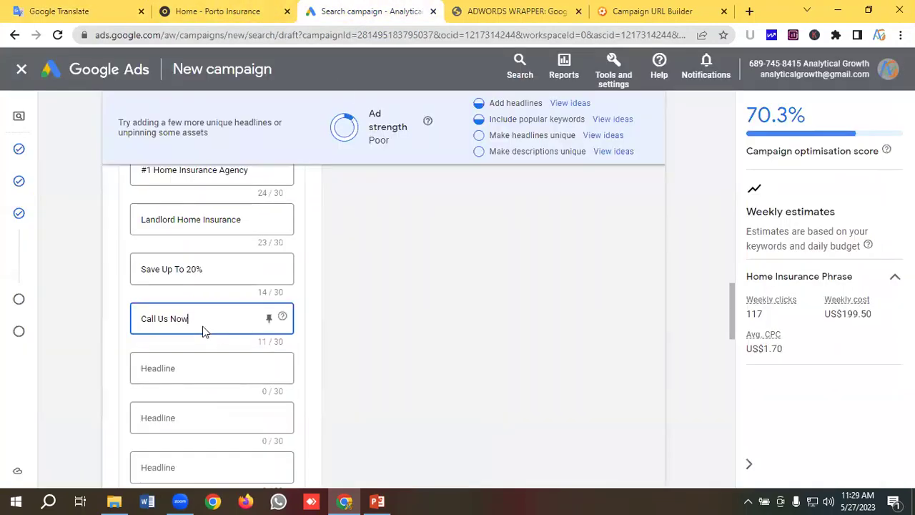
scroll(189, 335, down, 1)
scroll(187, 322, down, 1)
click(178, 234)
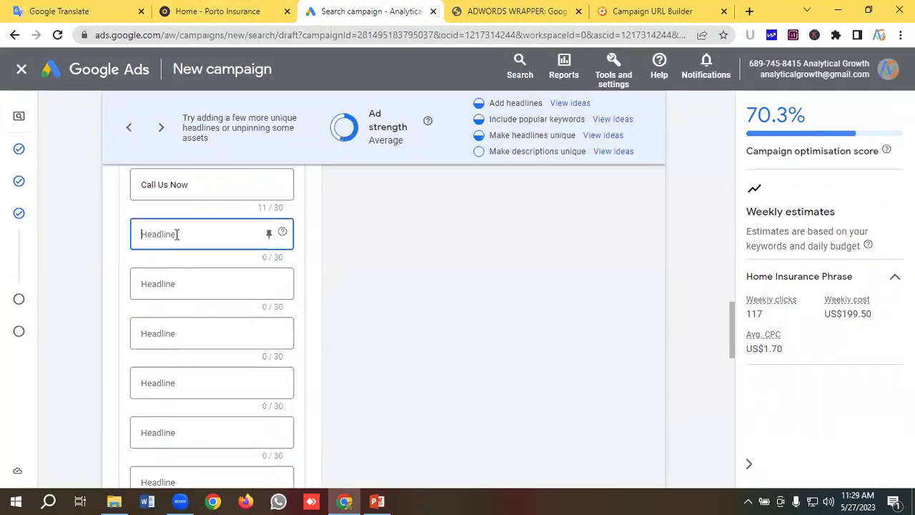
key(ctrl+v)
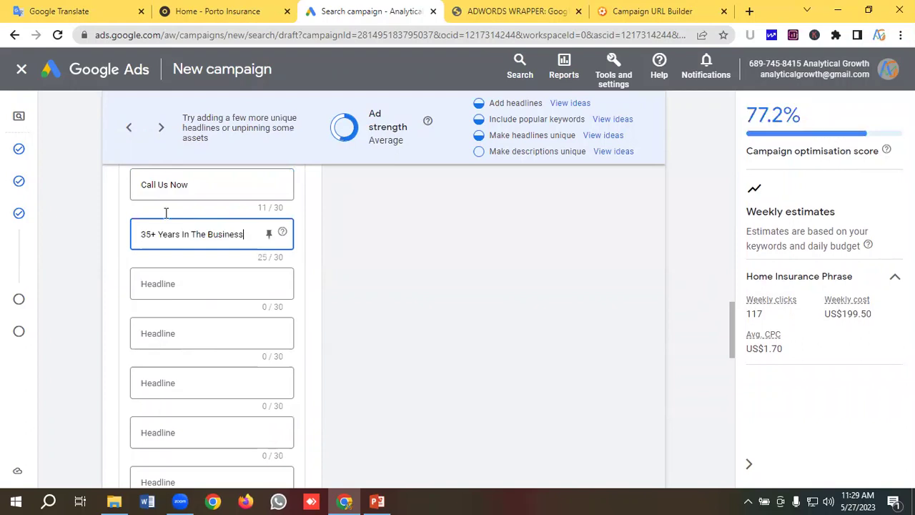
- Copy "4000+ Happy Customers" from the Google Translate notes and paste it into the ad's ninth headline in Google Ads
click(108, 10)
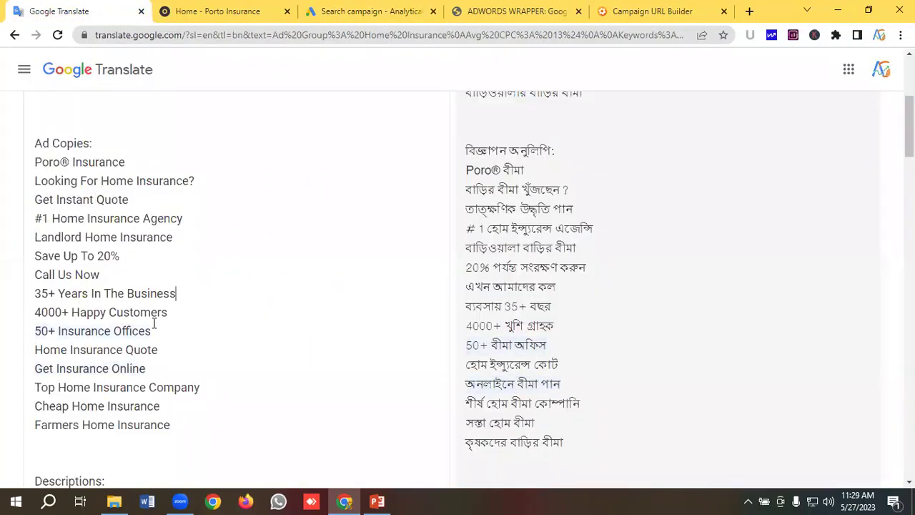
drag(198, 313, 5, 318)
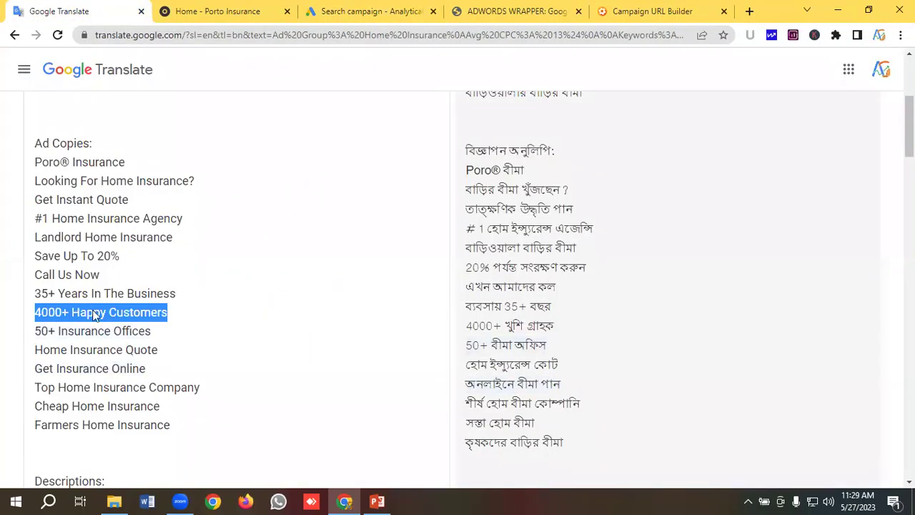
right_click(95, 316)
click(127, 117)
click(361, 11)
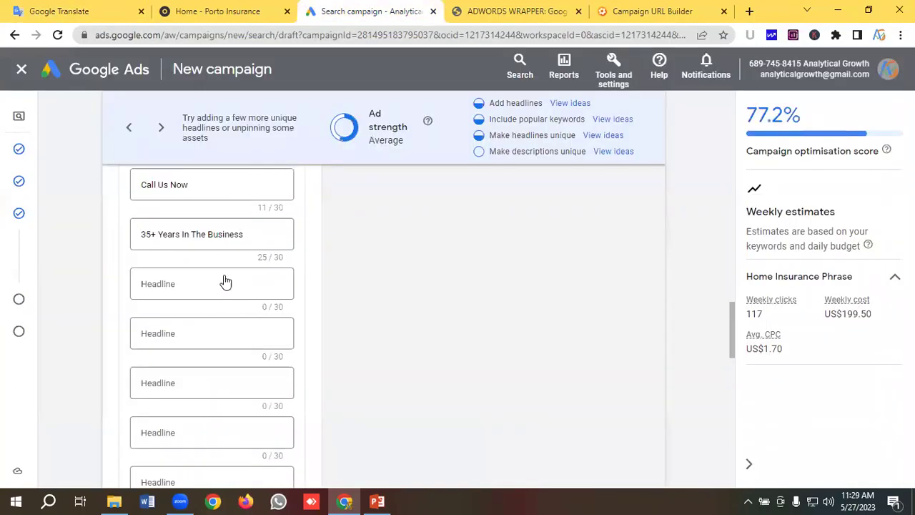
click(182, 281)
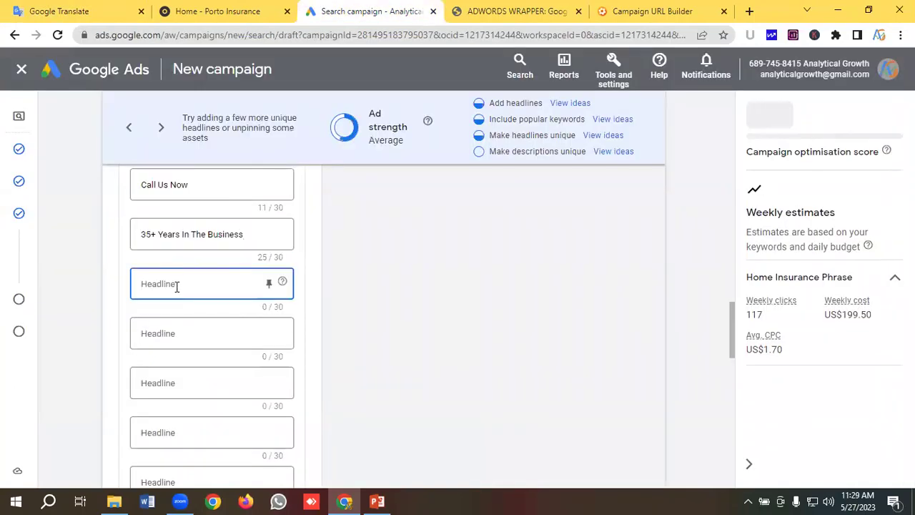
key(ctrl+v)
- Copy "50+ Insurance Offices" from the Google Translate notes and paste it into the ad's tenth headline in Google Ads
click(78, 10)
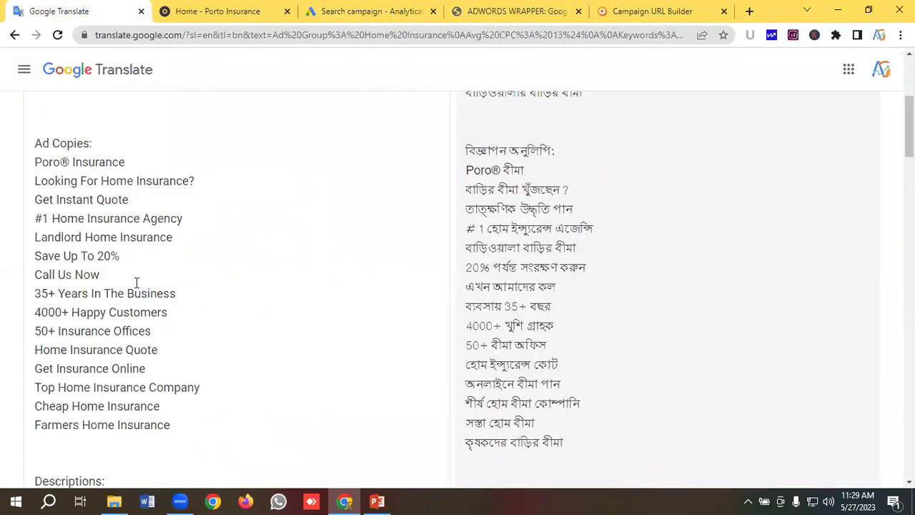
drag(168, 328, 24, 330)
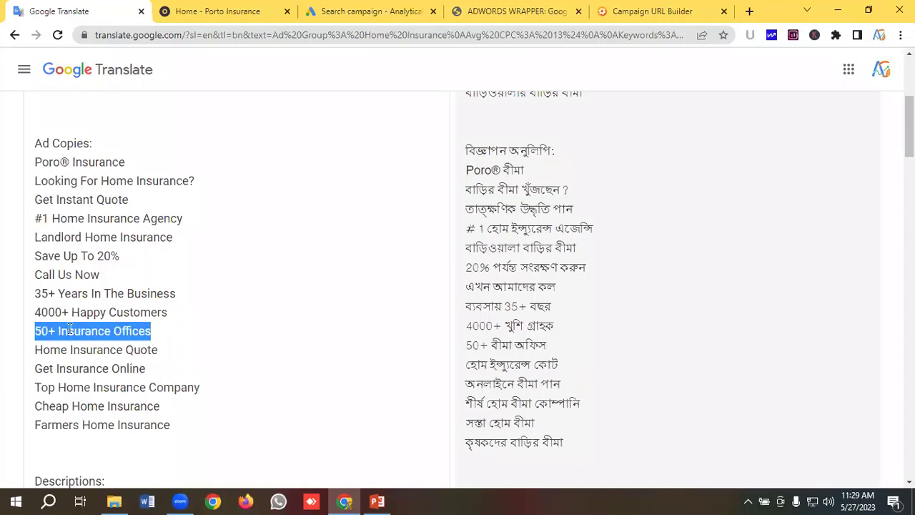
right_click(104, 331)
click(131, 139)
click(361, 8)
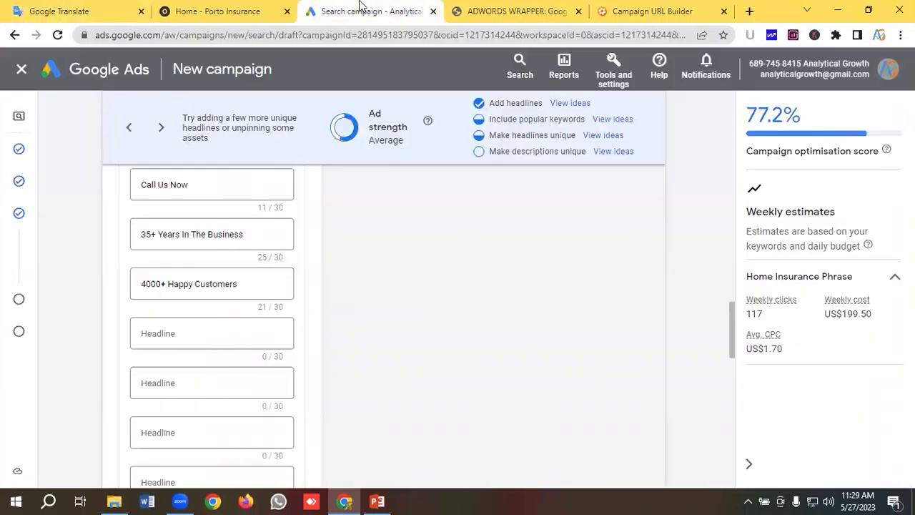
click(179, 345)
key(ctrl+v)
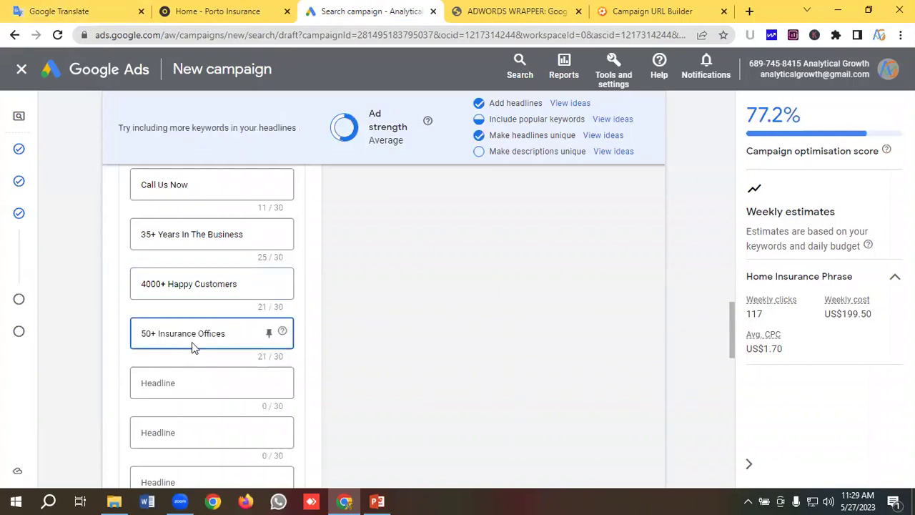
- Copy "Home Insurance Quote" from the Google Translate notes and paste it into the ad's eleventh headline in Google Ads
click(71, 11)
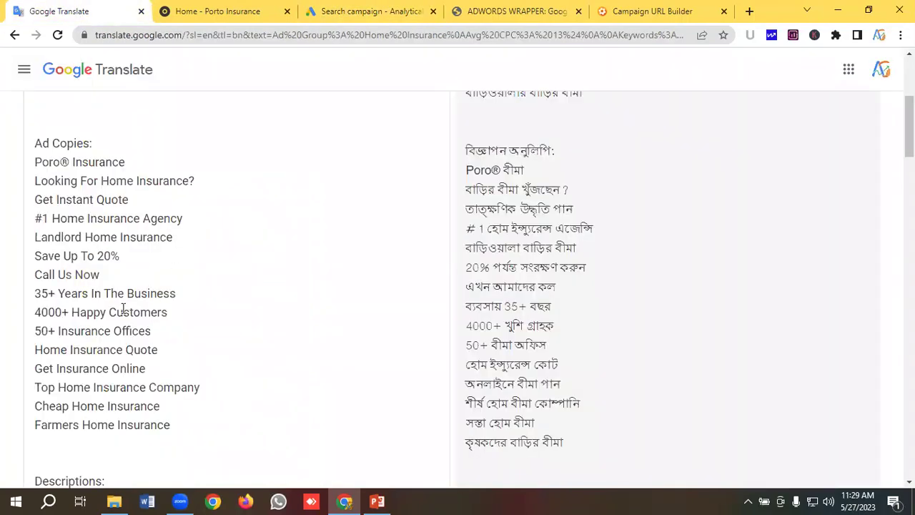
drag(158, 349, 27, 353)
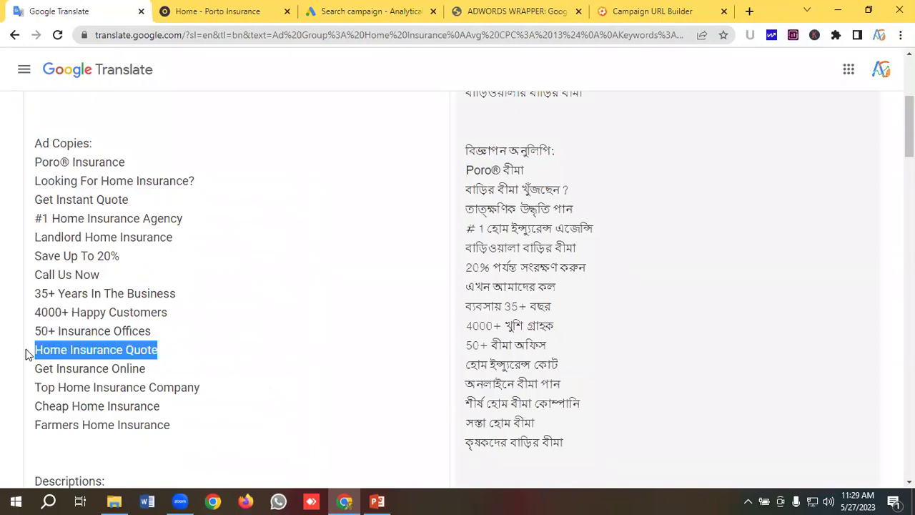
right_click(79, 349)
click(115, 154)
click(358, 8)
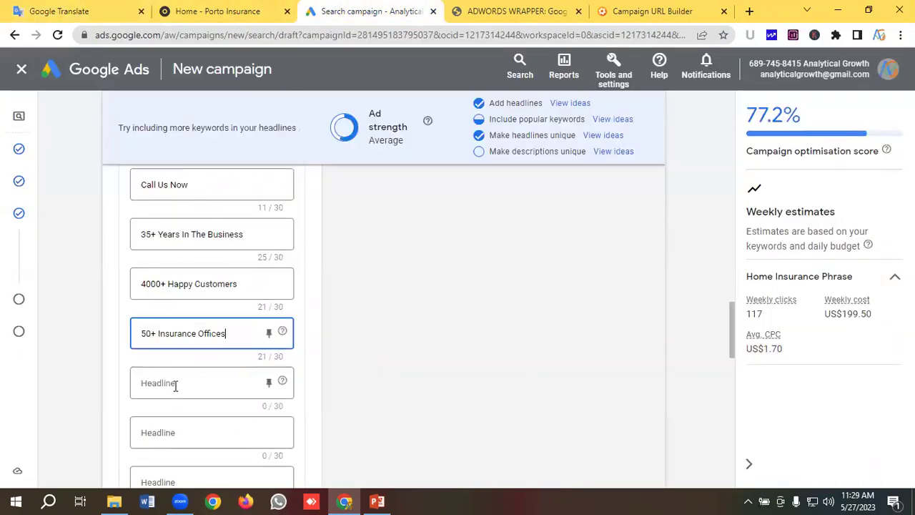
click(175, 386)
key(ctrl+v)
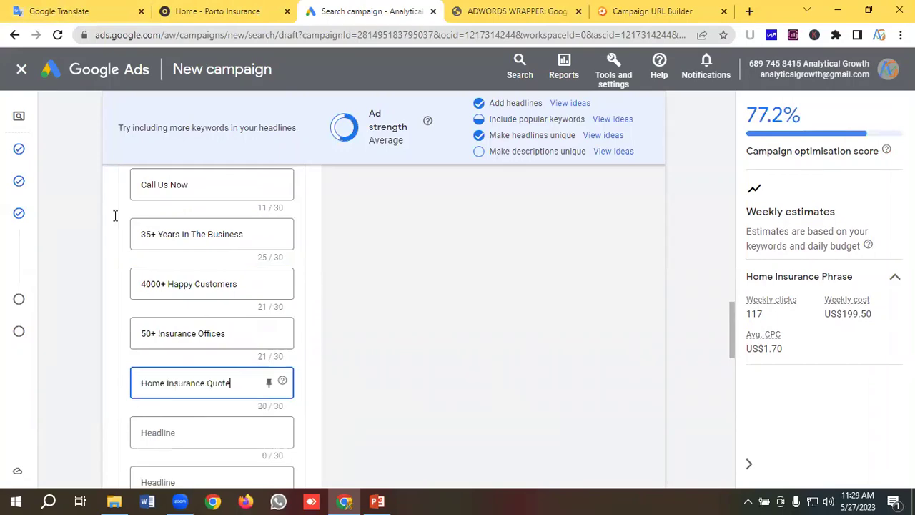
- Copy "Get Insurance Online" from the Google Translate notes and paste it into the ad's twelfth headline in Google Ads
click(98, 9)
scroll(138, 297, down, 1)
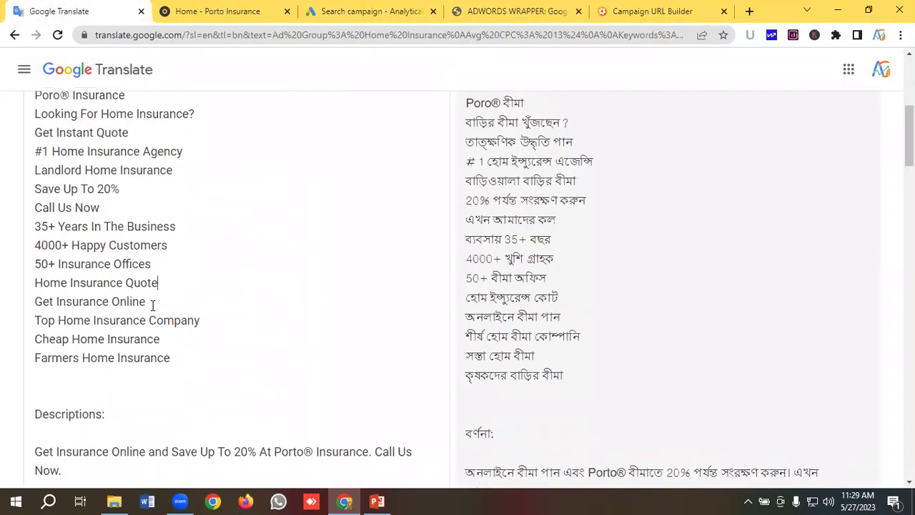
drag(148, 302, 36, 304)
right_click(108, 303)
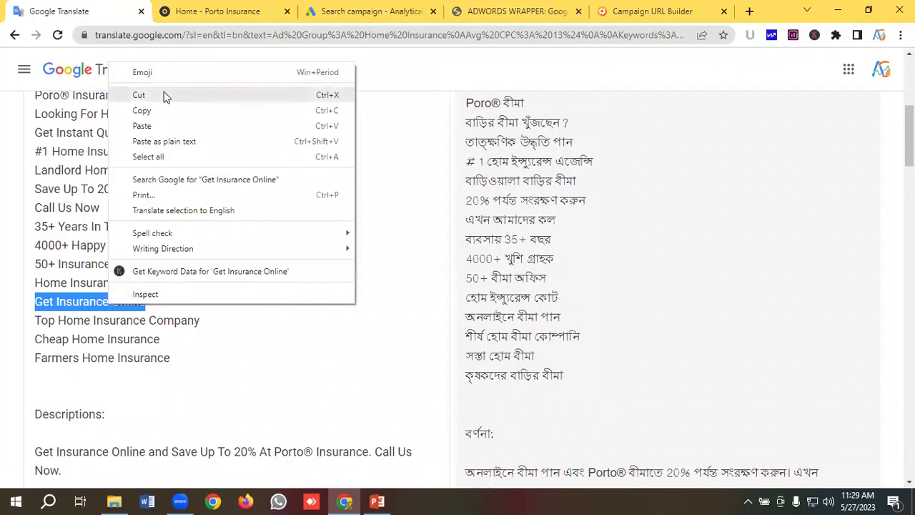
click(143, 109)
click(339, 6)
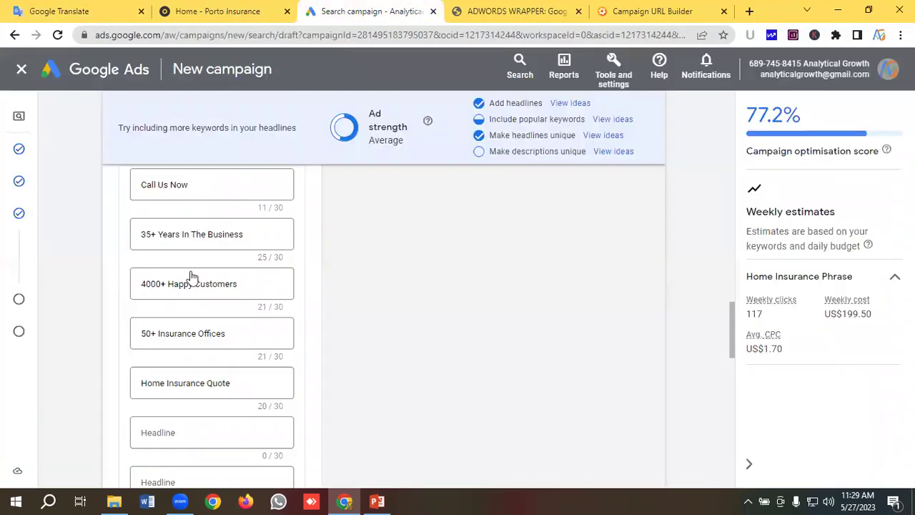
scroll(207, 287, down, 3)
scroll(192, 348, down, 1)
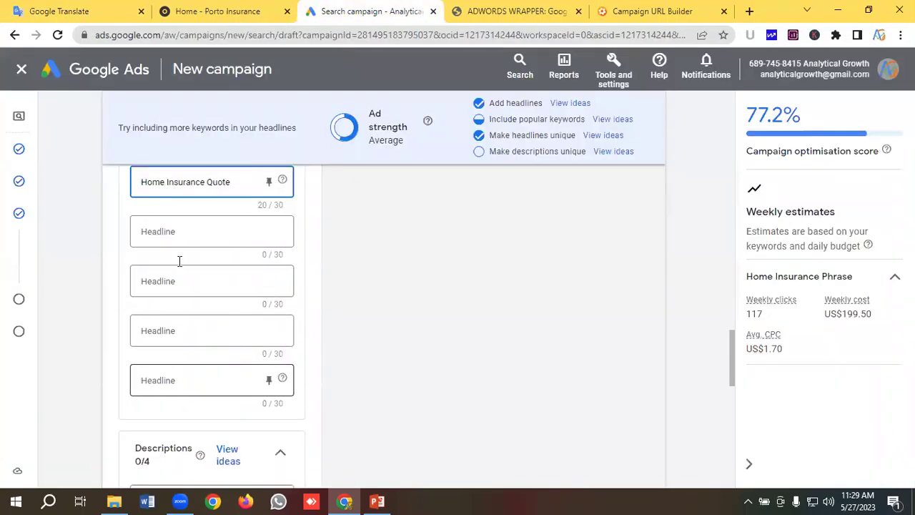
click(181, 231)
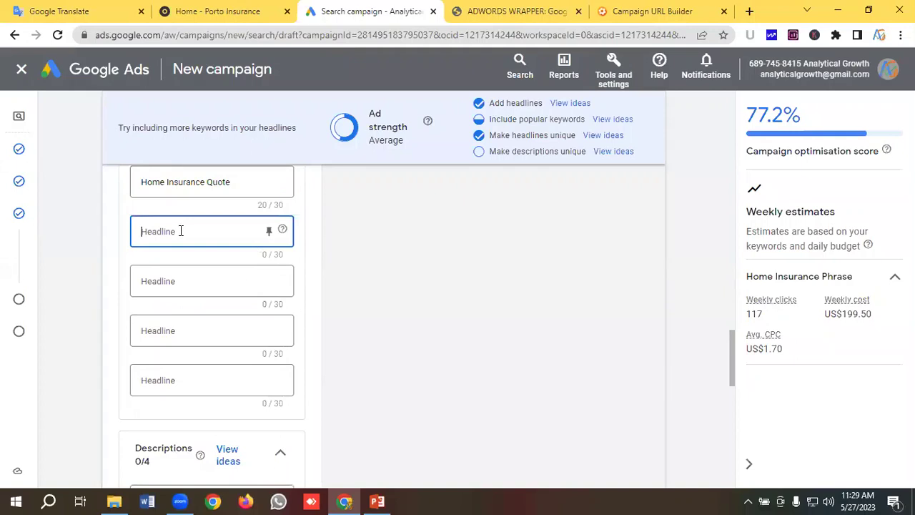
key(ctrl+v)
- Copy "Top Home Insurance Company" from the Google Translate notes and paste it into the ad's thirteenth headline in Google Ads
click(57, 10)
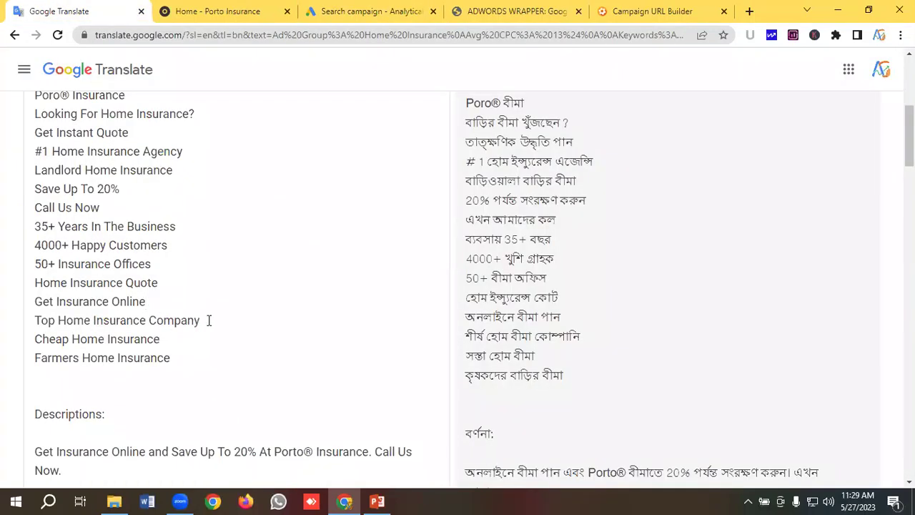
drag(209, 320, 14, 322)
right_click(132, 320)
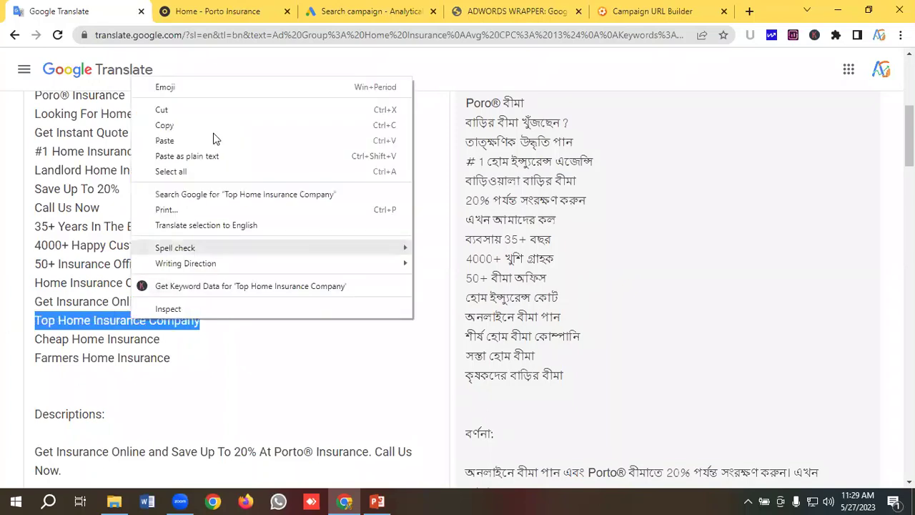
click(165, 126)
click(347, 12)
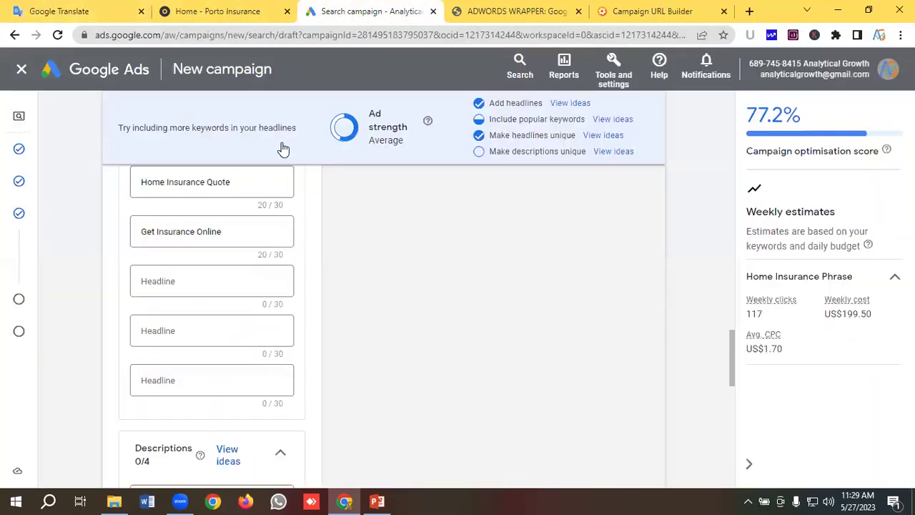
click(187, 281)
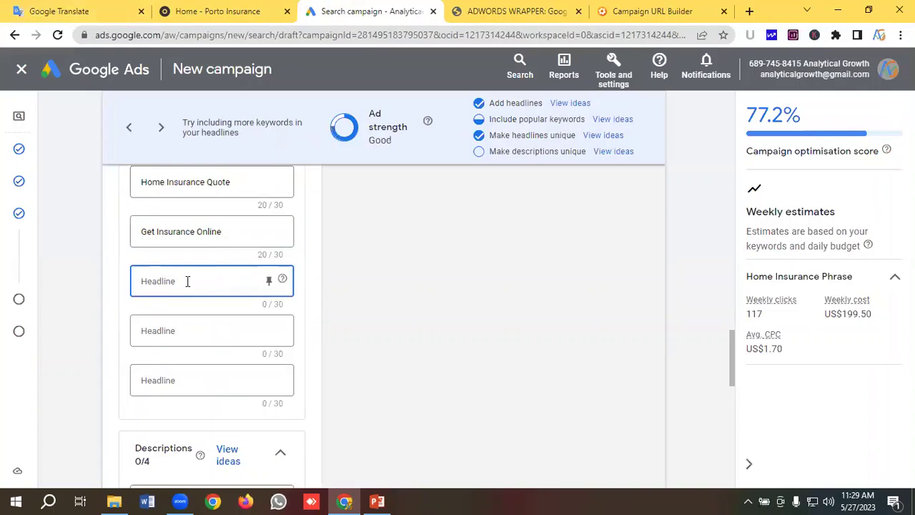
key(ctrl+v)
- Copy "Cheap Home Insurance" from the Google Translate notes and paste it into the ad's fourteenth headline in Google Ads
click(71, 6)
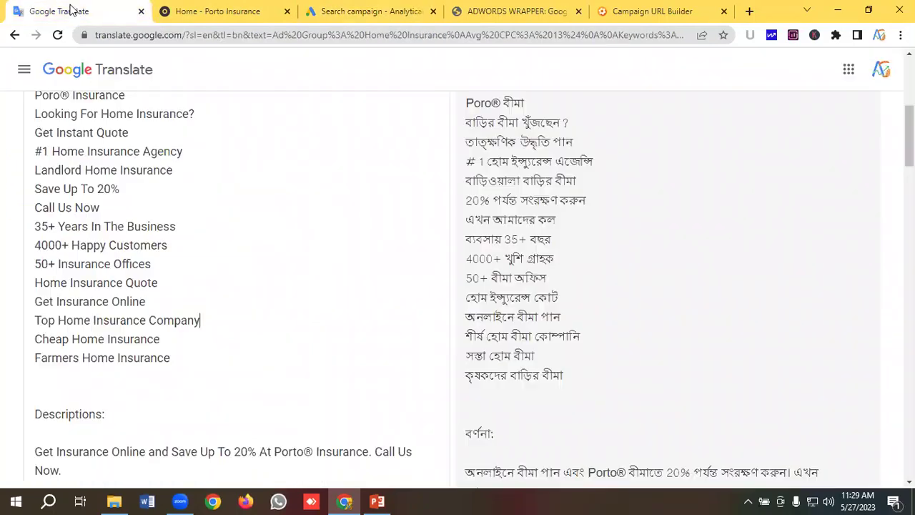
drag(169, 341, 23, 347)
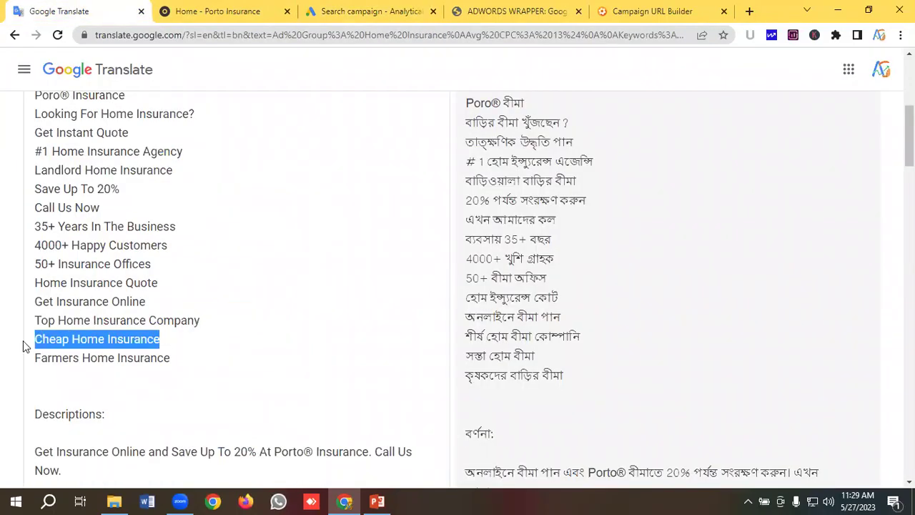
right_click(81, 341)
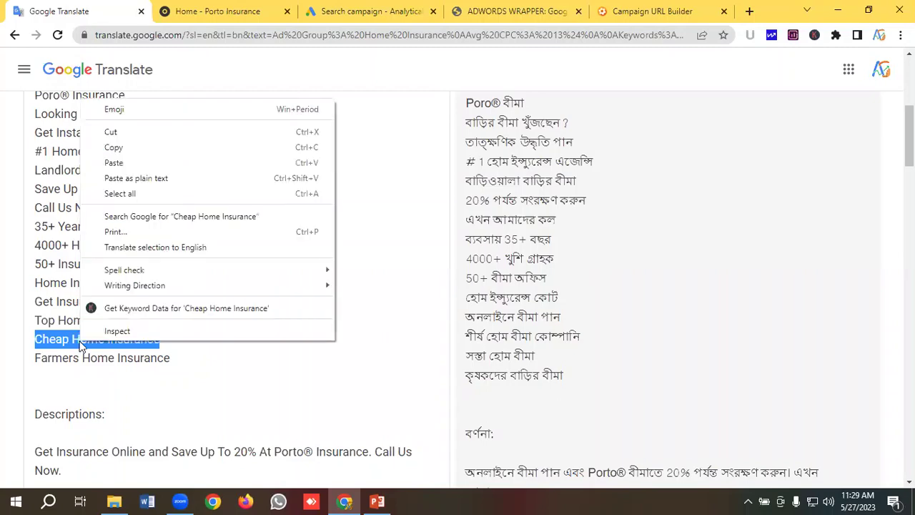
click(116, 148)
click(312, 22)
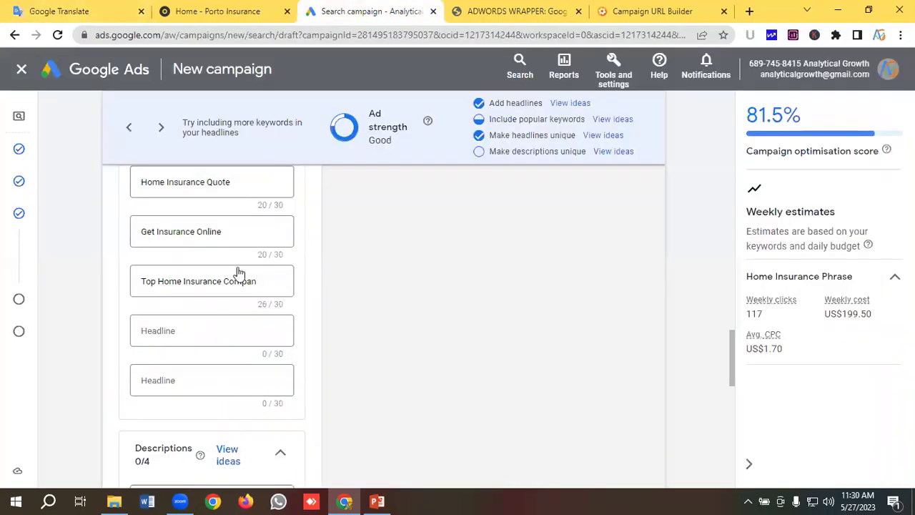
click(177, 331)
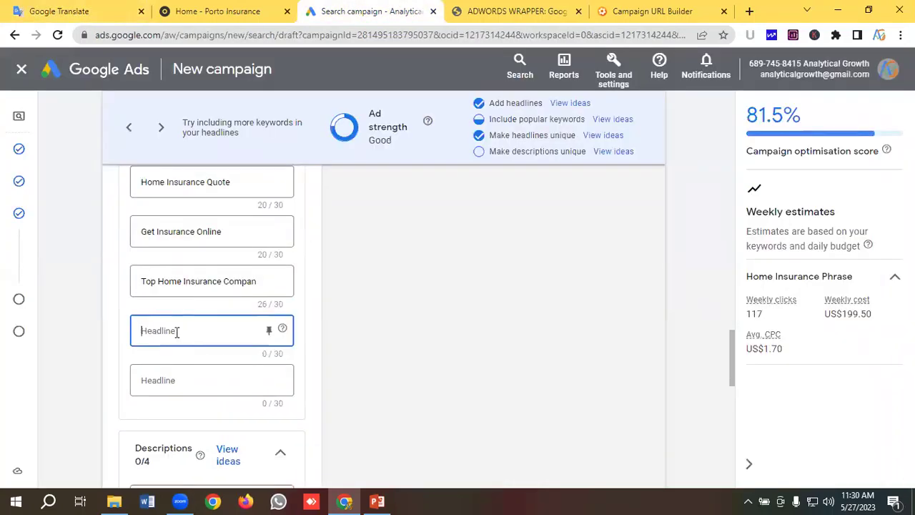
key(ctrl+v)
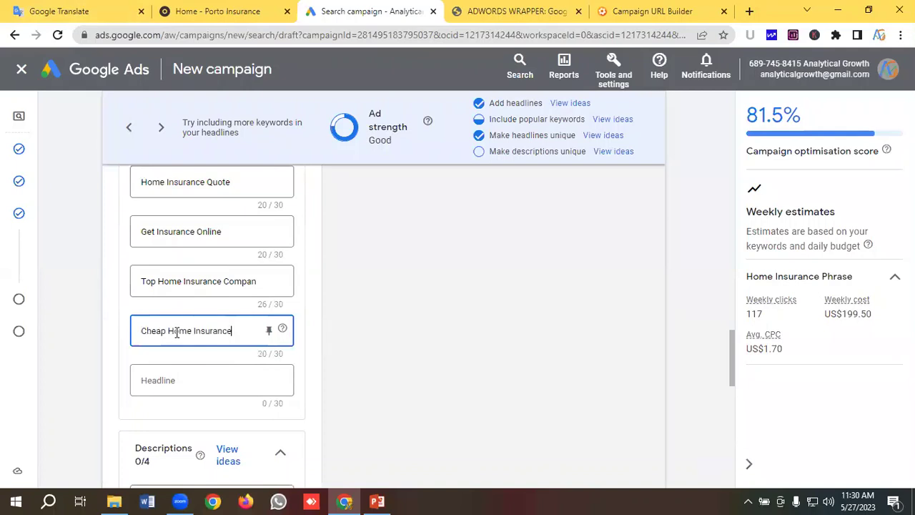
- Copy "Farmers Home Insurance" from the Google Translate notes and paste it into the ad's fifteenth headline in Google Ads
click(65, 9)
drag(186, 362, 6, 371)
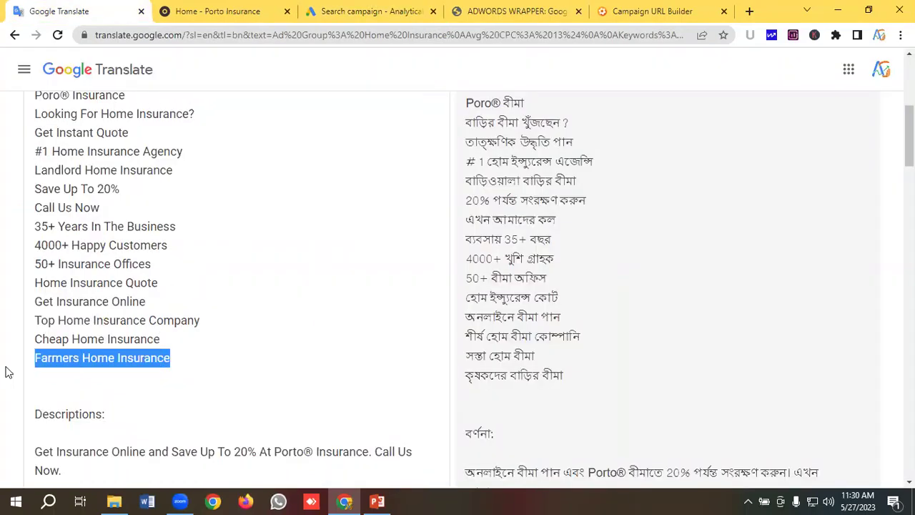
right_click(98, 362)
click(130, 170)
click(394, 10)
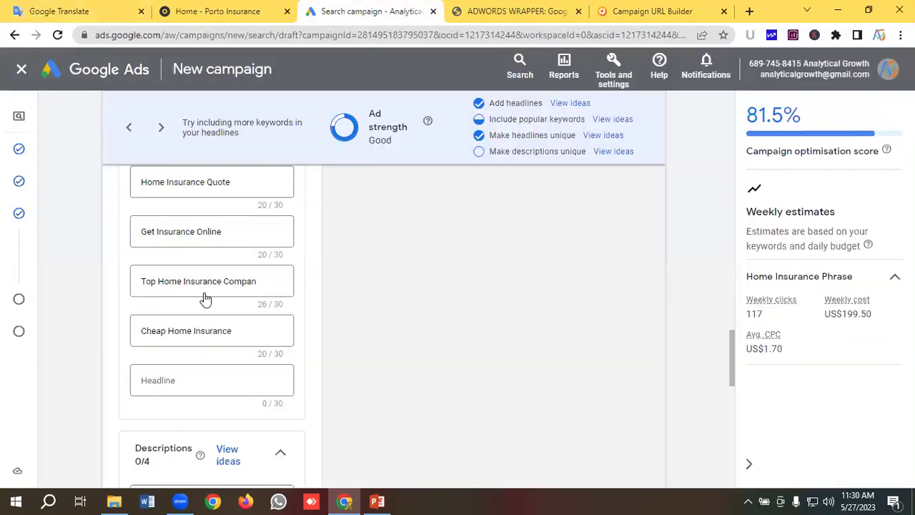
click(172, 379)
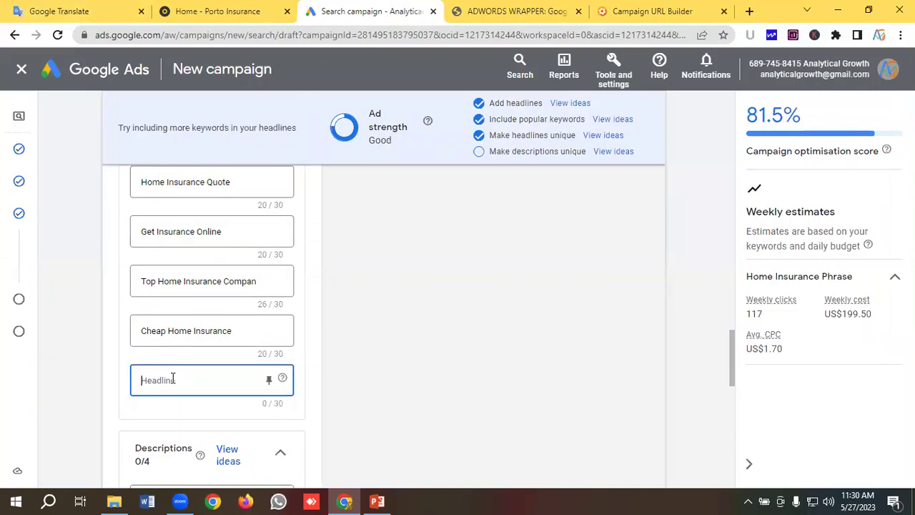
key(ctrl+v)
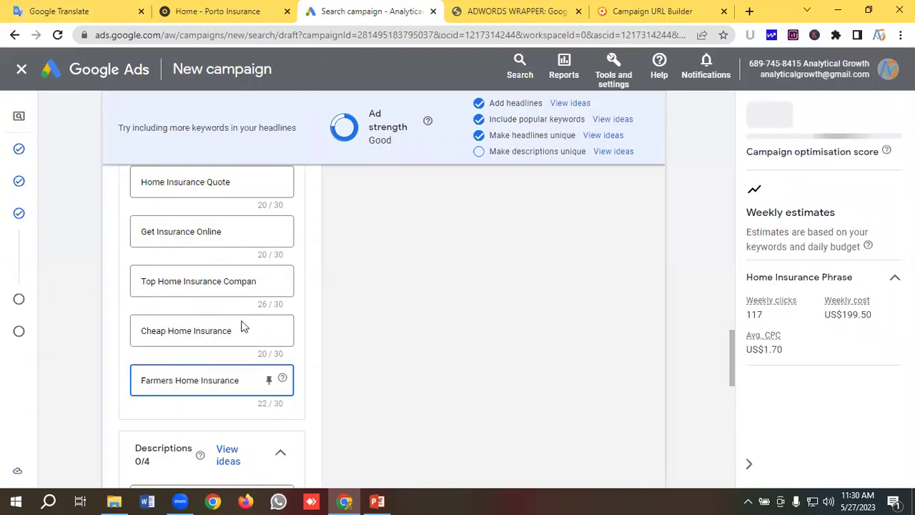
- Copy "Get Insurance Online and Save Up To 20% At Porto® Insurance. Call Us Now." from the Google Translate notes into the ad's first description in Google Ads
scroll(266, 429, up, 3)
scroll(286, 329, up, 7)
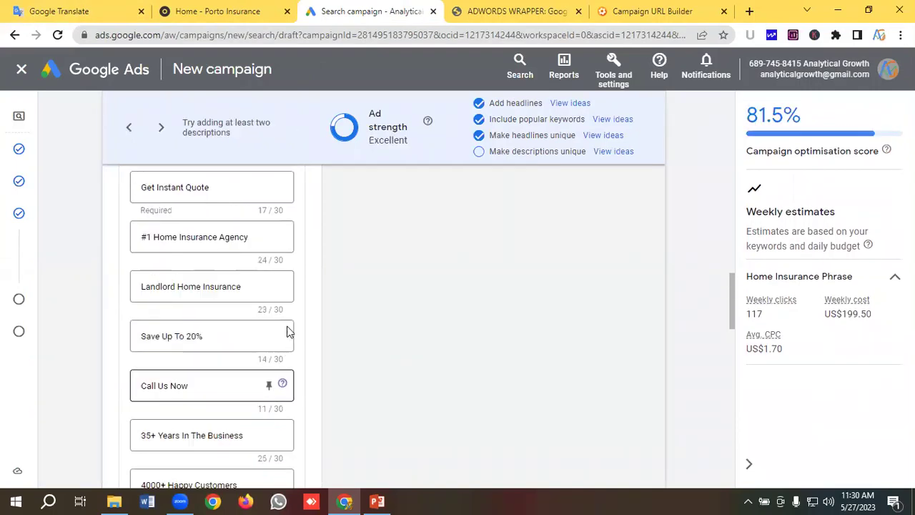
scroll(128, 380, down, 3)
scroll(234, 380, down, 12)
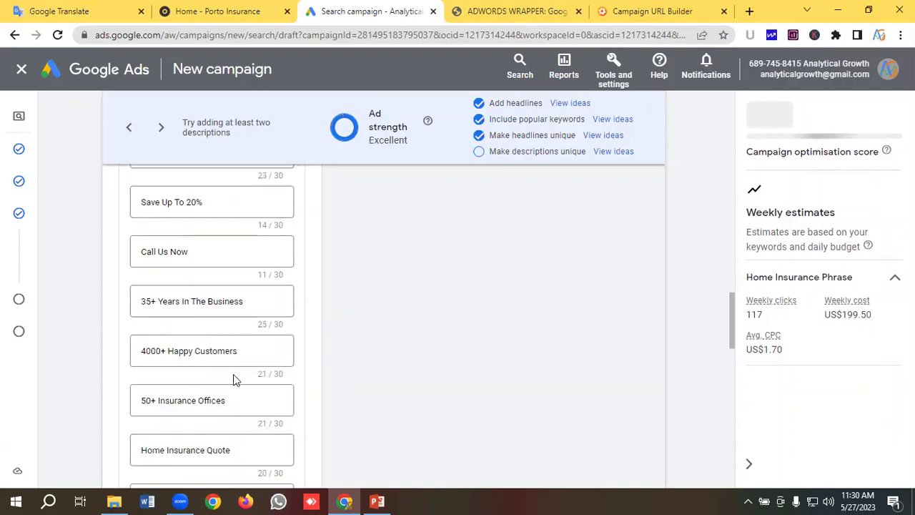
scroll(236, 375, up, 8)
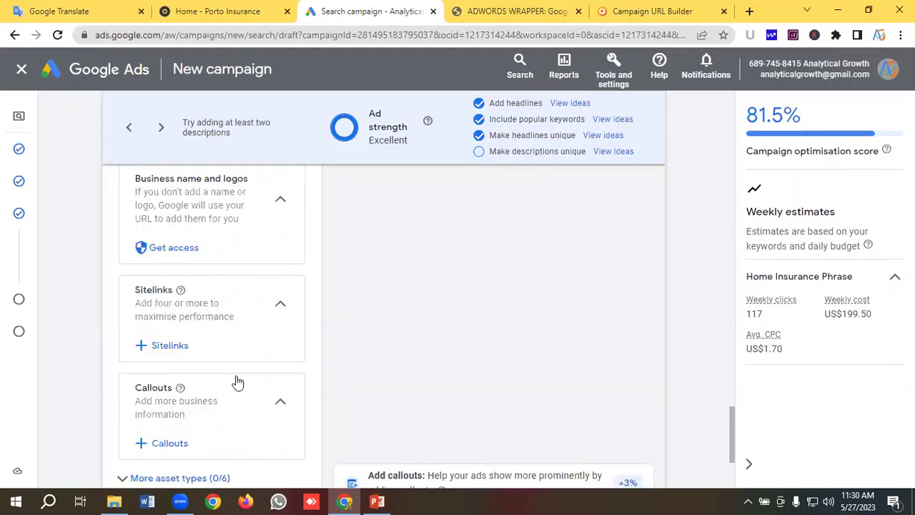
click(103, 7)
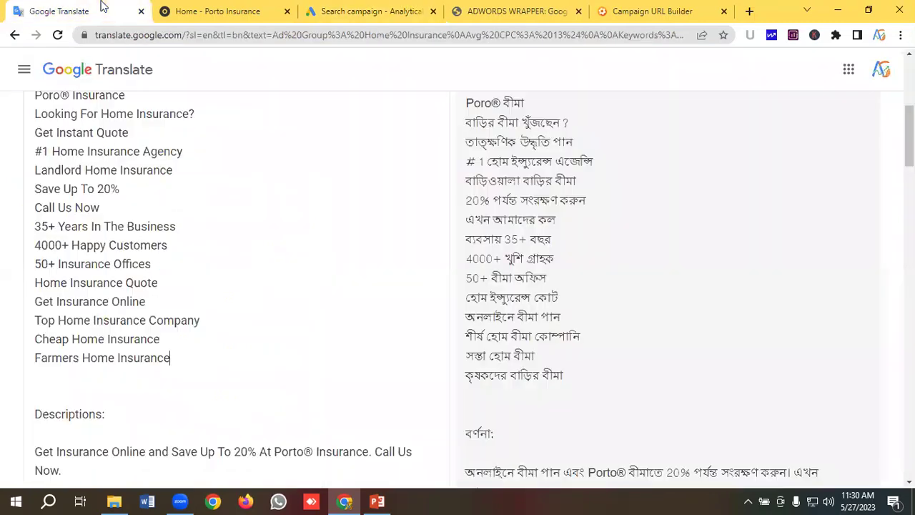
scroll(118, 282, down, 3)
drag(71, 269, 23, 259)
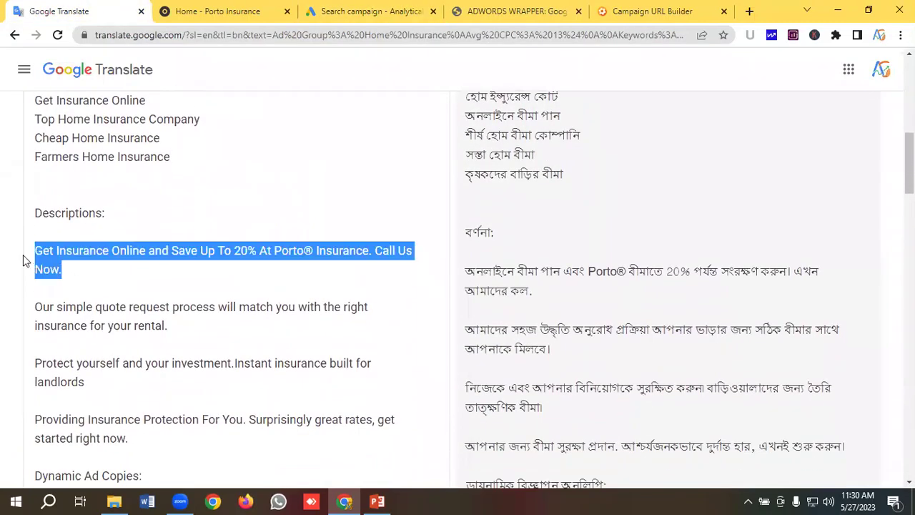
right_click(60, 256)
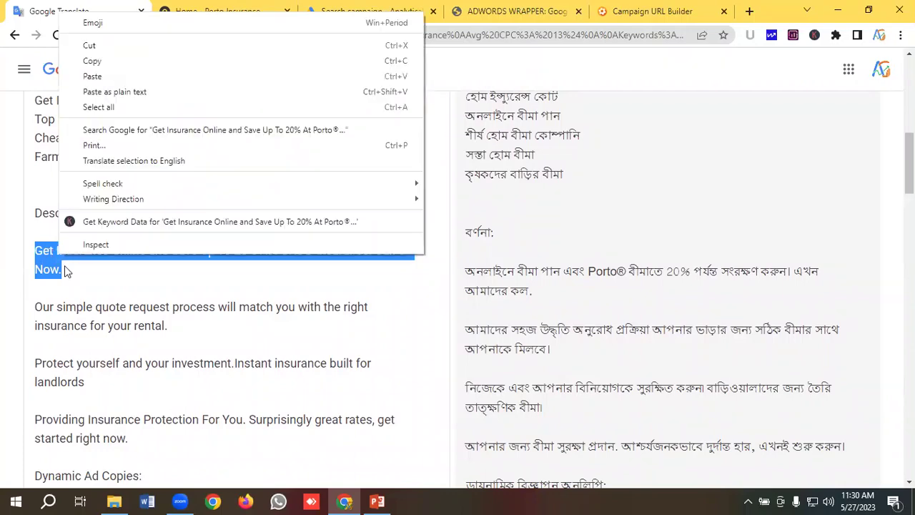
click(99, 63)
click(326, 19)
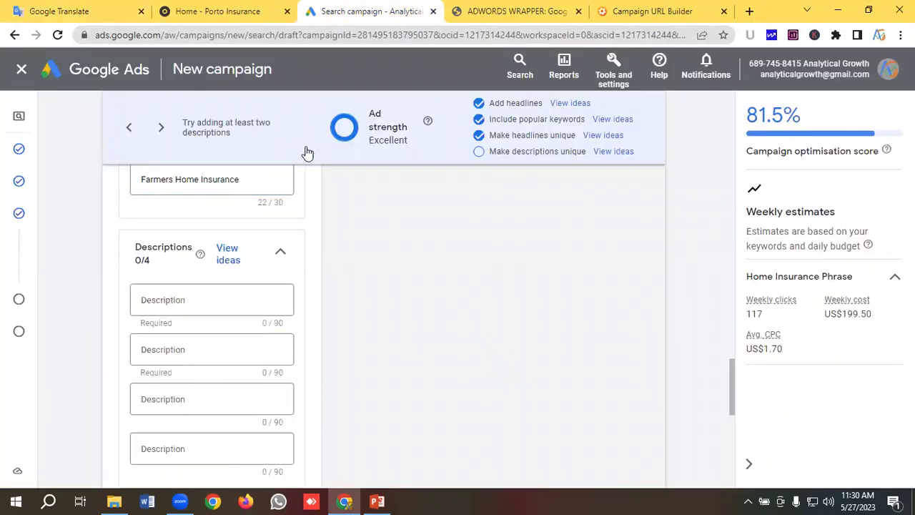
click(178, 301)
key(ctrl+v)
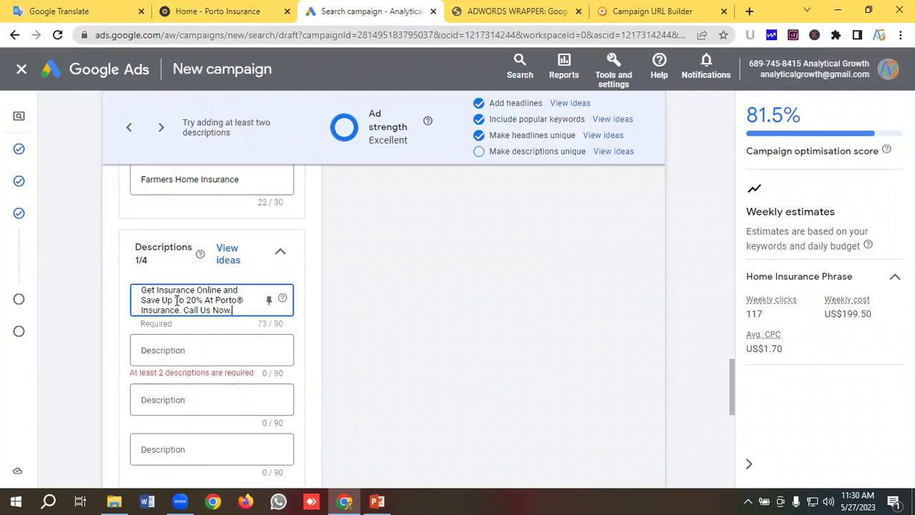
- Copy "Our simple quote request process will match you with the right insurance for your rental." from the Google Translate notes into the ad's second description
click(64, 11)
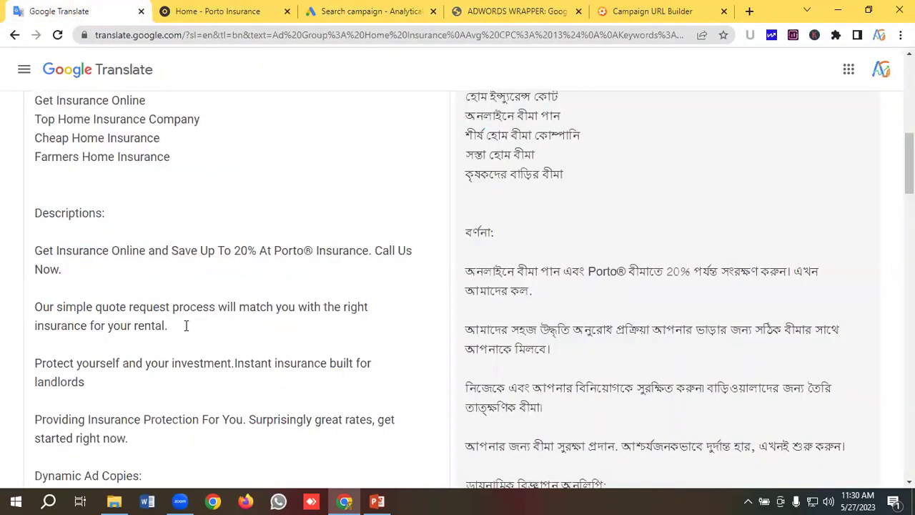
drag(186, 326, 23, 315)
right_click(84, 312)
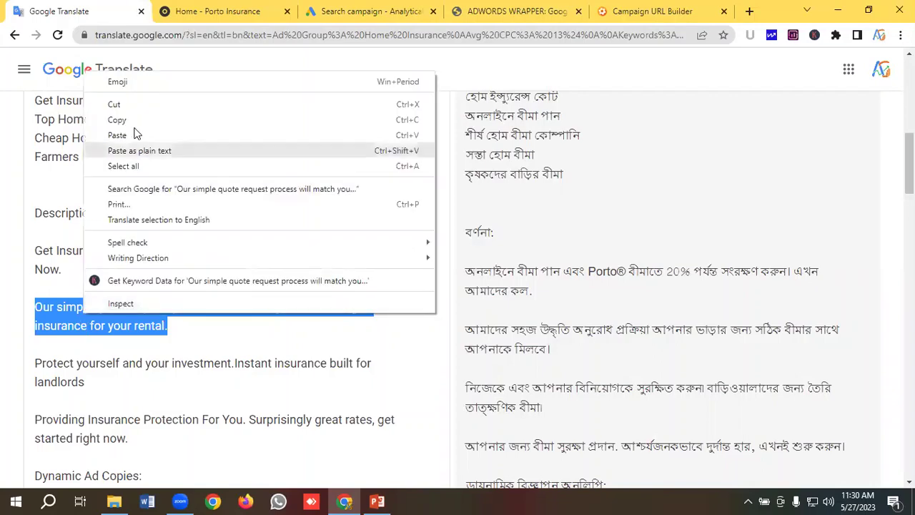
click(127, 116)
click(371, 16)
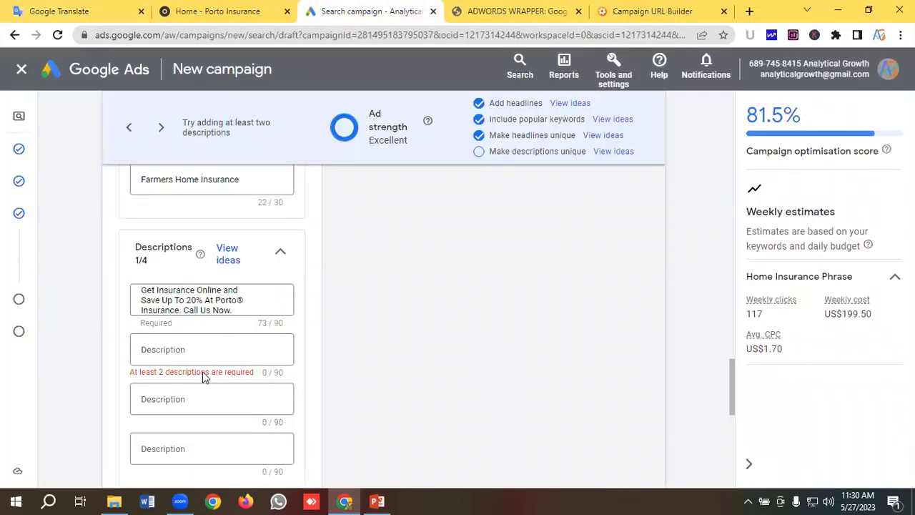
click(188, 350)
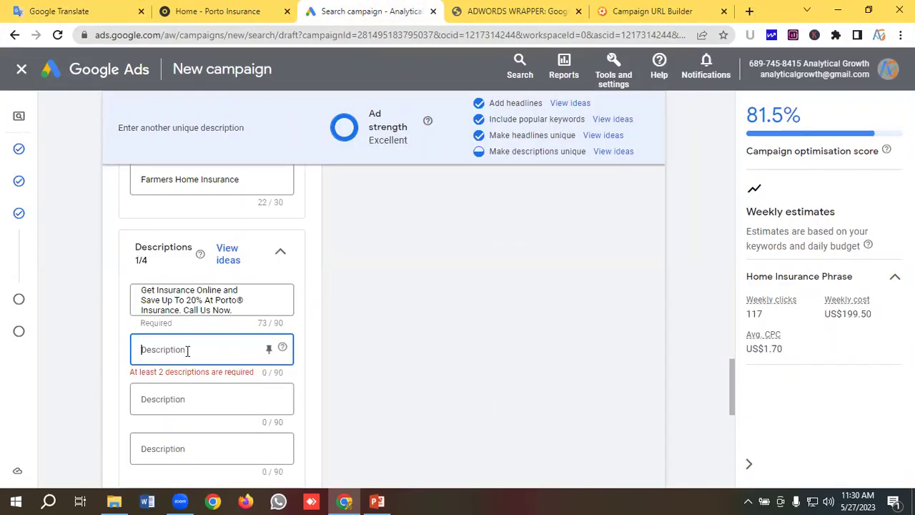
key(ctrl+v)
- Copy "Protect yourself and your investment.Instant insurance built for landlords" from the Google Translate notes into the ad's third description in Google Ads
click(61, 11)
scroll(106, 263, down, 1)
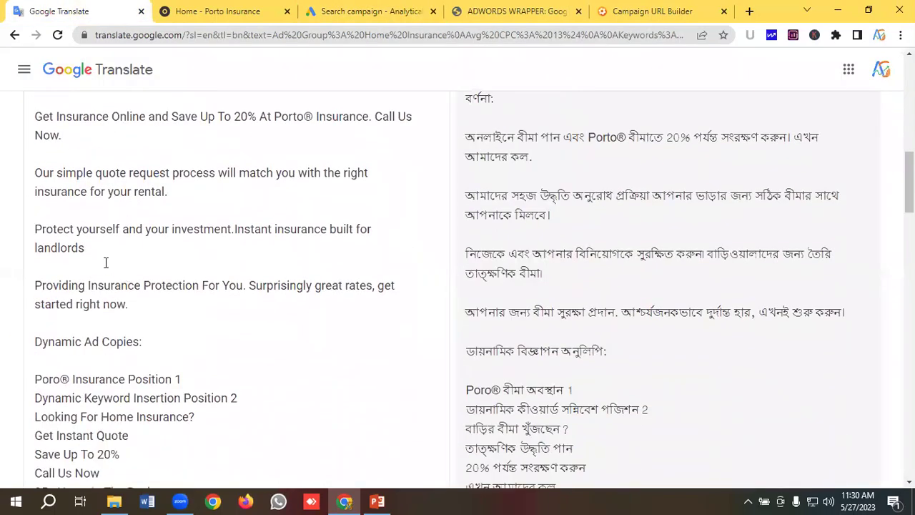
drag(87, 247, 33, 229)
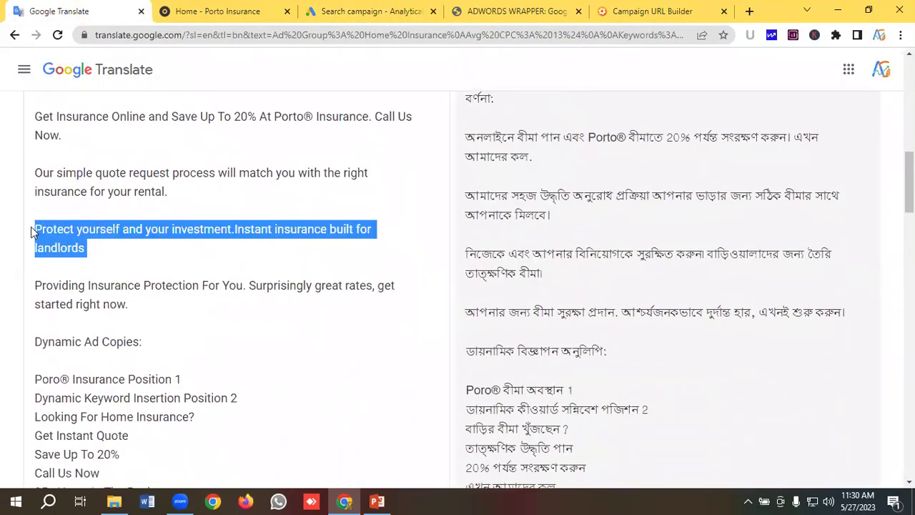
right_click(81, 244)
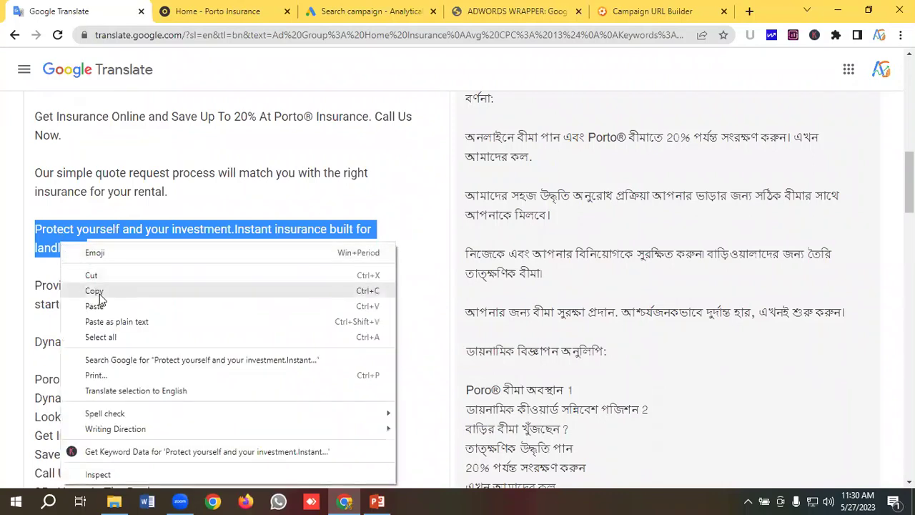
click(95, 291)
click(365, 11)
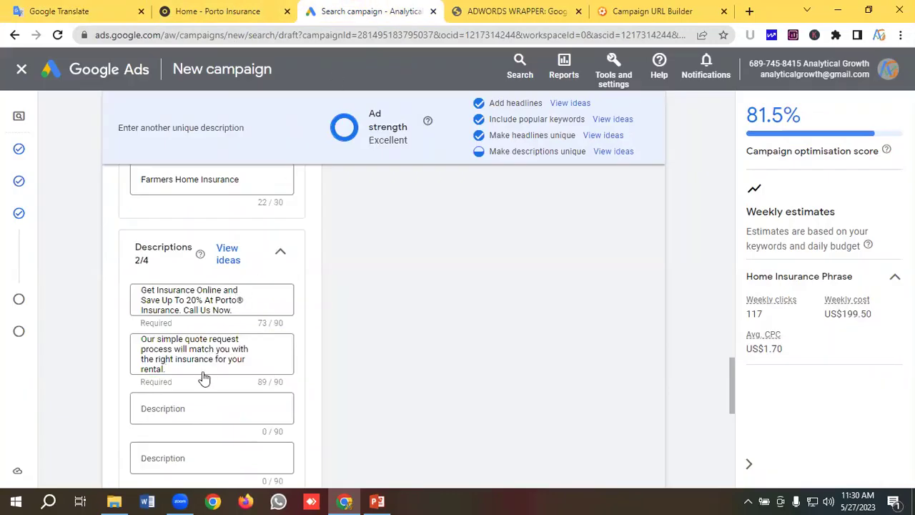
click(172, 409)
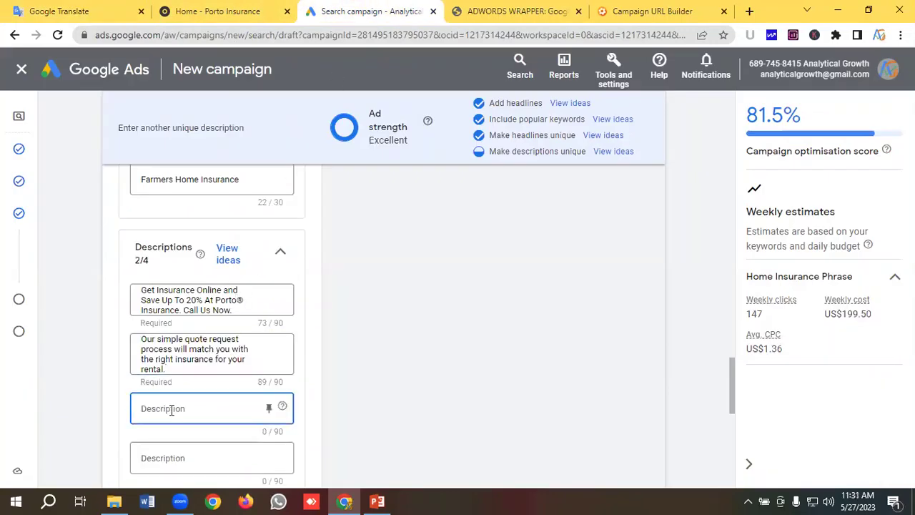
key(ctrl+v)
- Adjust the punctuation between the two sentences of the third description so it reads "investment .Instant insurance"
scroll(179, 400, down, 1)
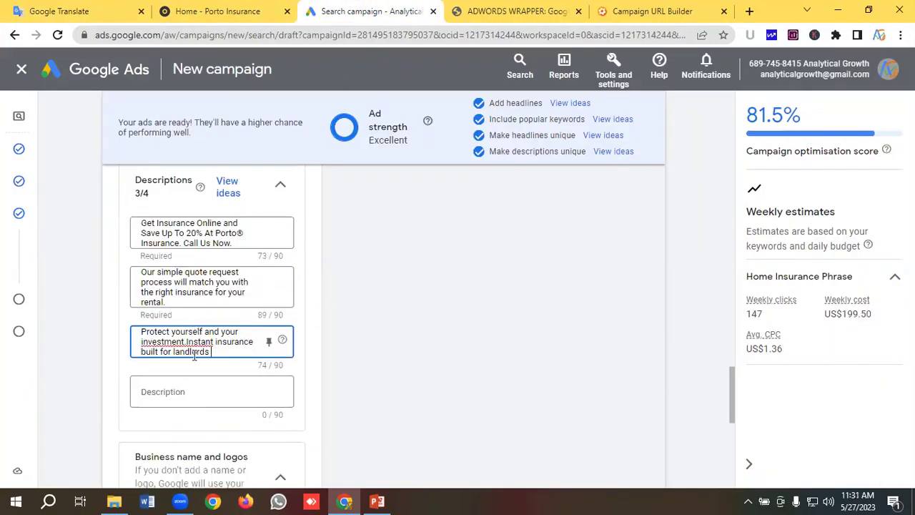
click(186, 343)
key(BackSpace)
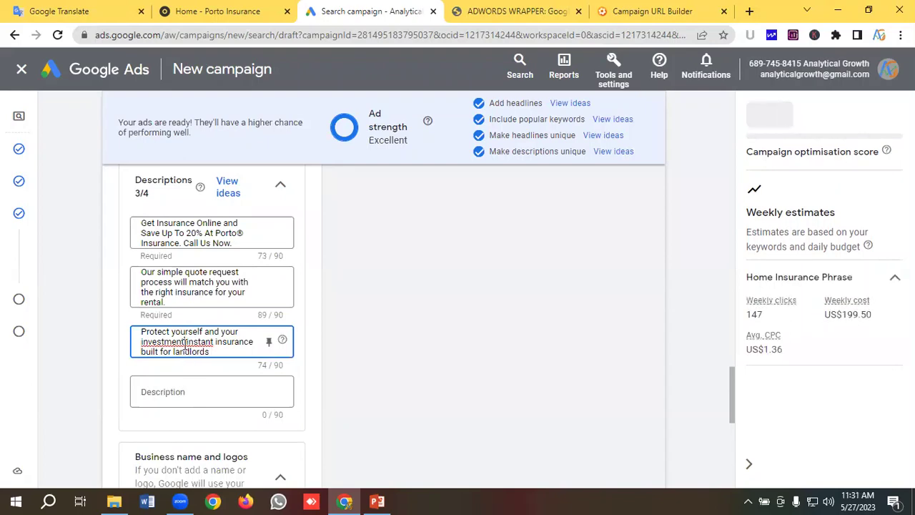
text(.)
- Copy "Providing Insurance Protection For You. Surprisingly great rates, get started right now." from the Google Translate notes into the ad's fourth description in Google Ads
click(179, 387)
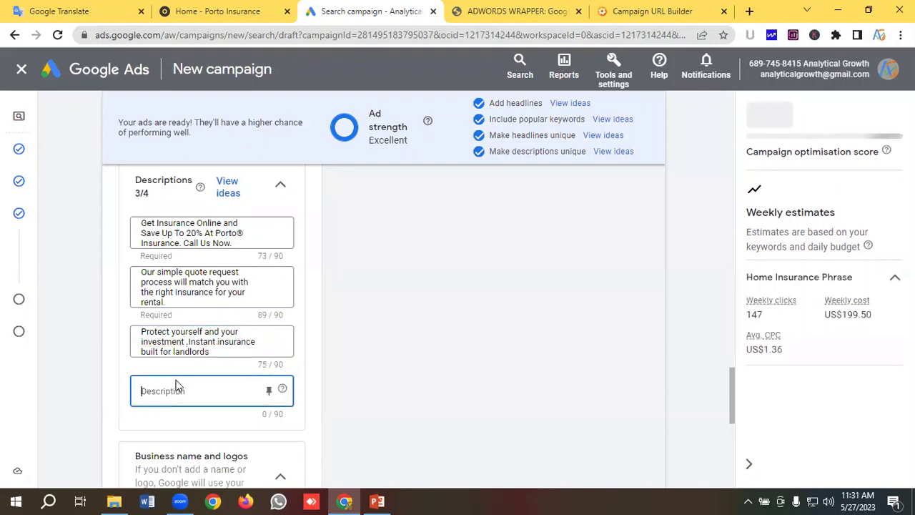
click(71, 11)
scroll(109, 239, down, 1)
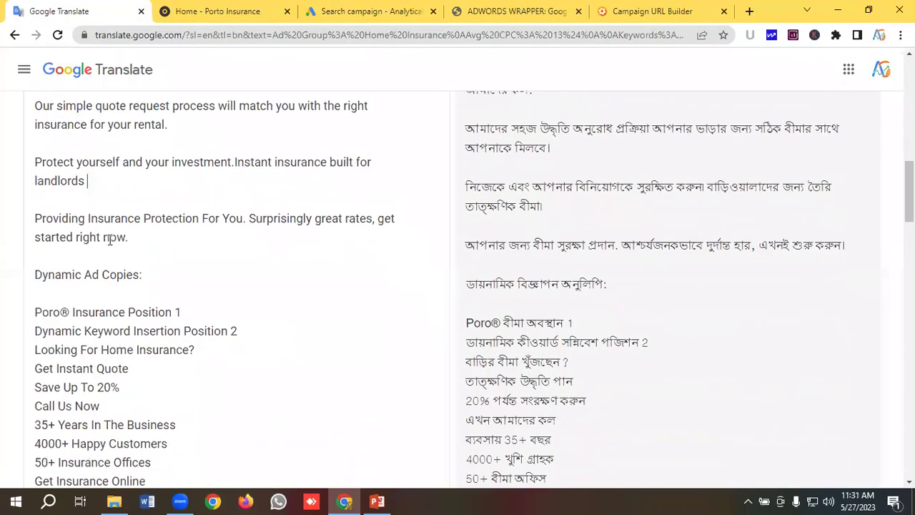
drag(129, 238, 32, 217)
right_click(60, 222)
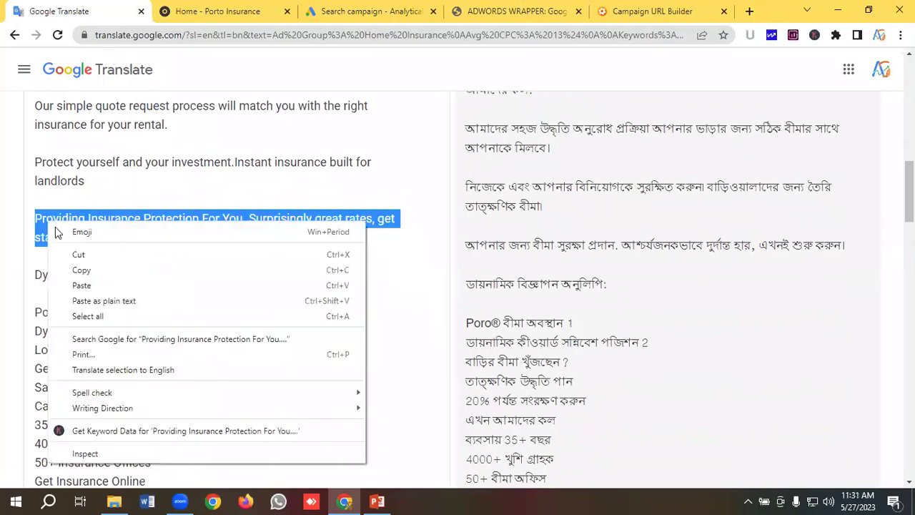
click(82, 270)
click(366, 12)
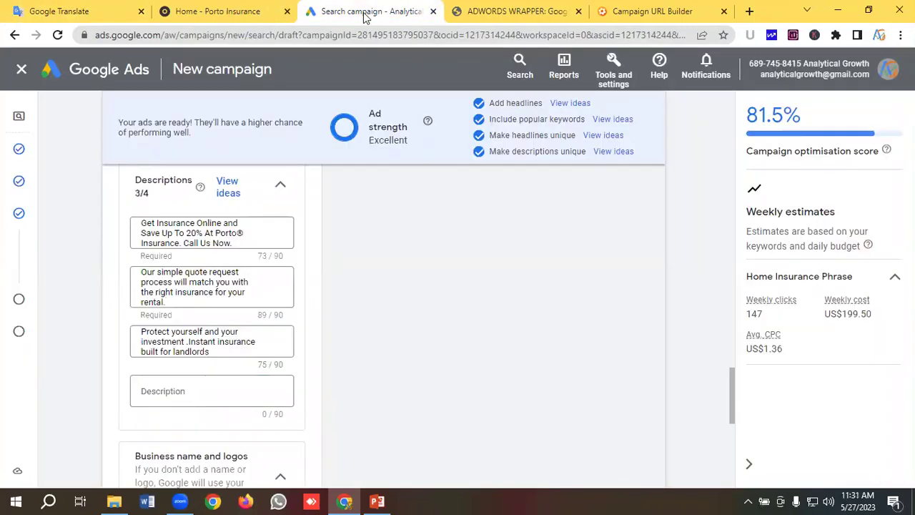
click(179, 394)
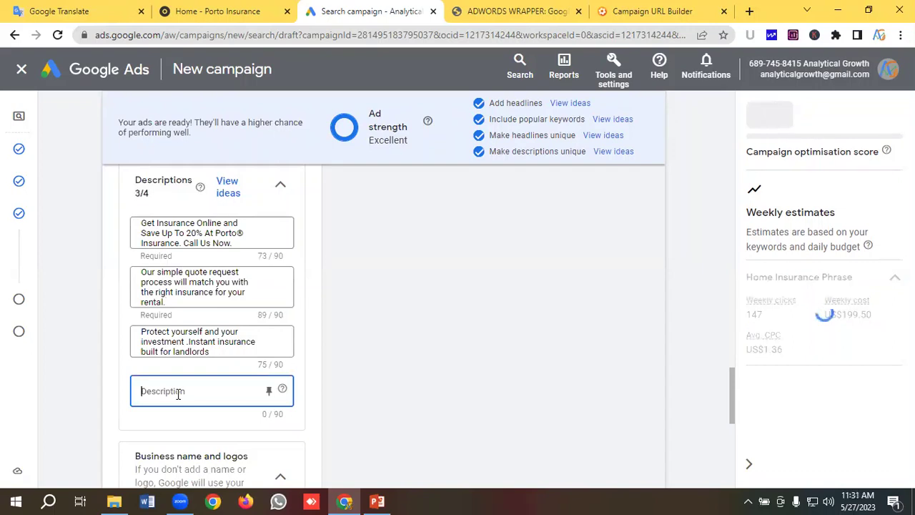
key(ctrl+v)
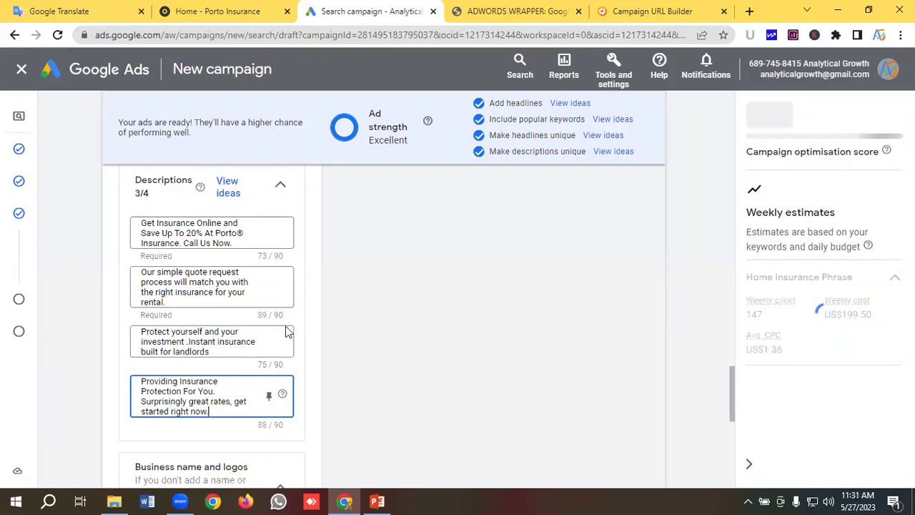
- Review the completed ad's headlines, keywords, ad strength, final URL, display path and mobile preview
scroll(429, 315, up, 1)
scroll(429, 318, up, 10)
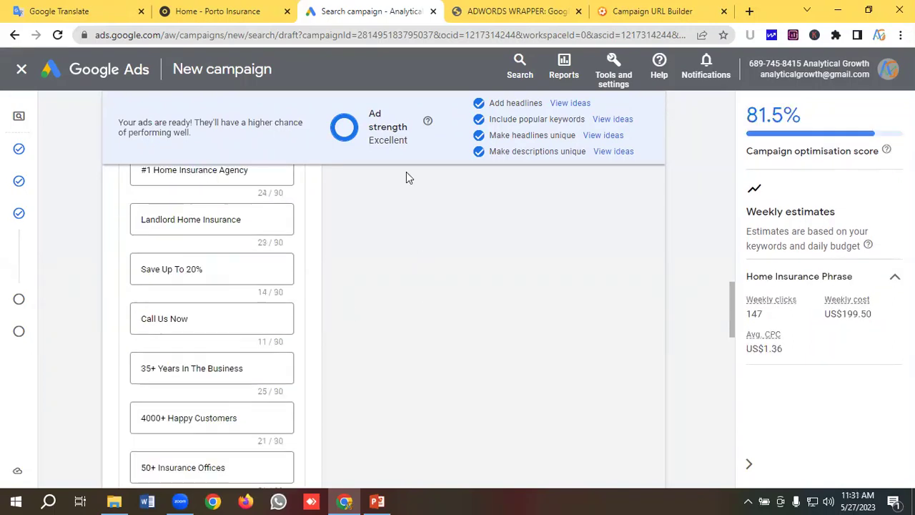
scroll(432, 229, up, 8)
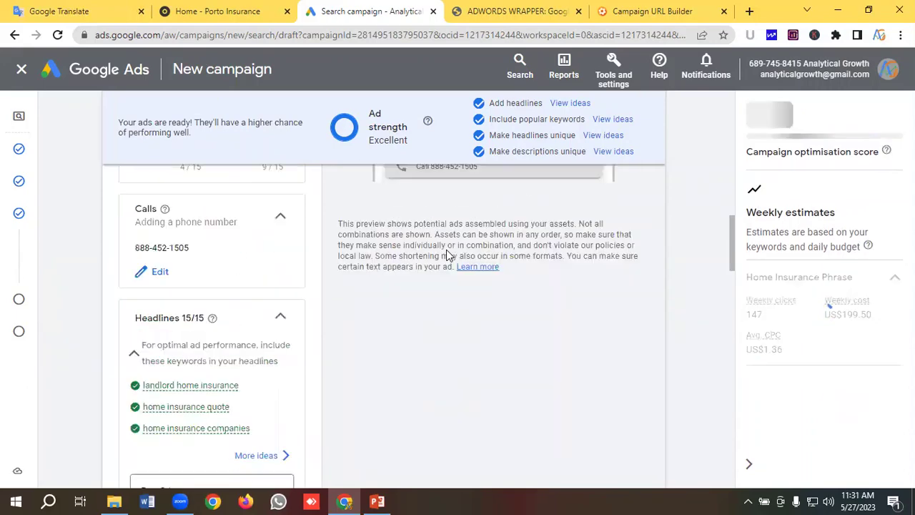
scroll(407, 220, up, 4)
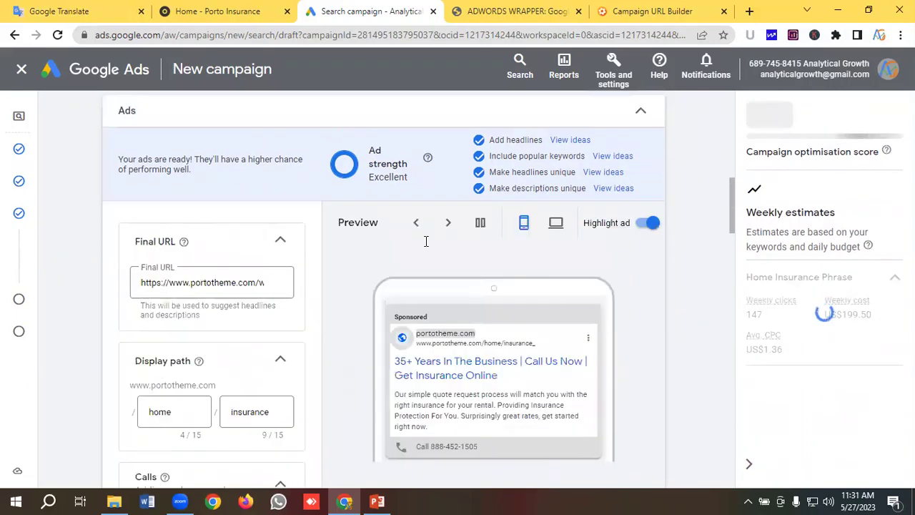
scroll(413, 242, up, 3)
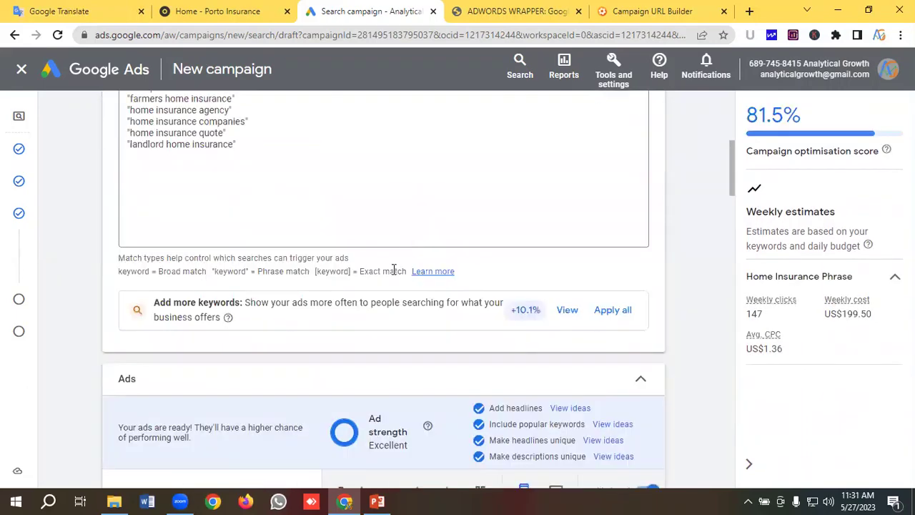
scroll(419, 317, up, 1)
scroll(423, 323, down, 4)
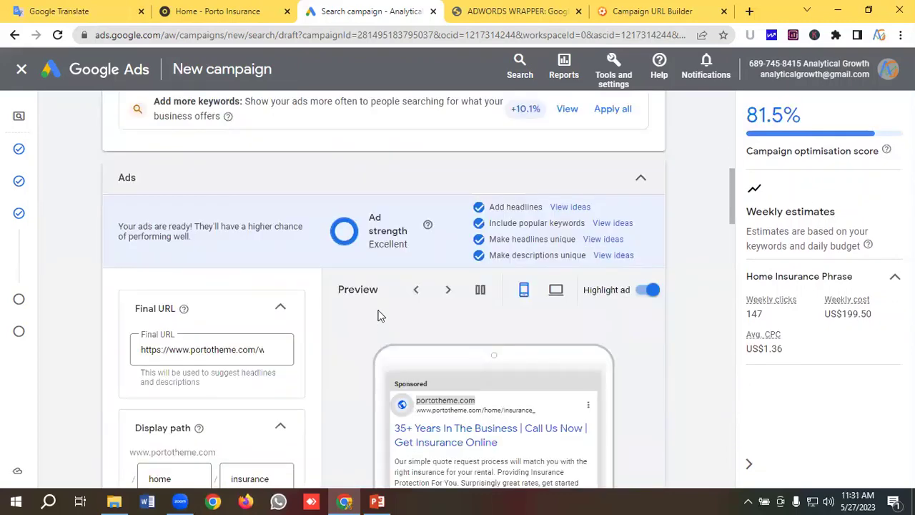
scroll(423, 255, down, 1)
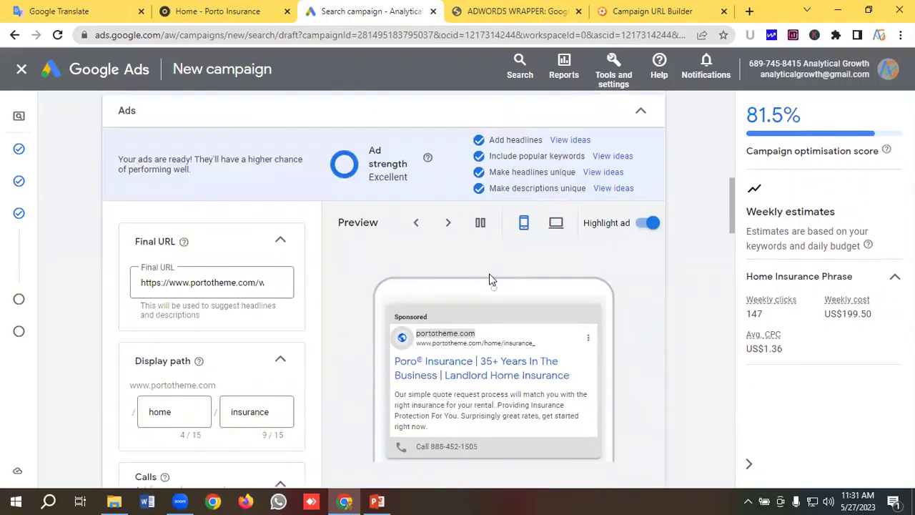
scroll(492, 280, down, 1)
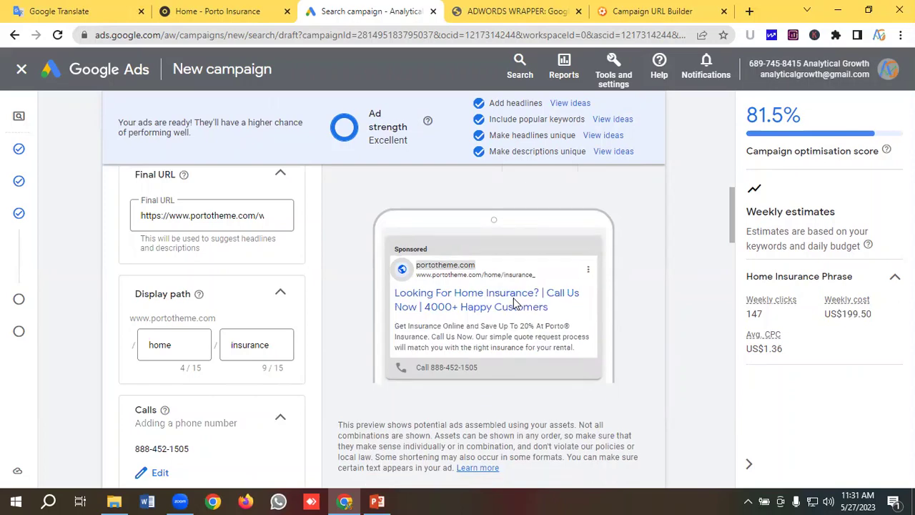
- Open the campaign-level sitelinks for the ad, look through the existing sitelink assets and start a new sitelink
scroll(319, 362, down, 12)
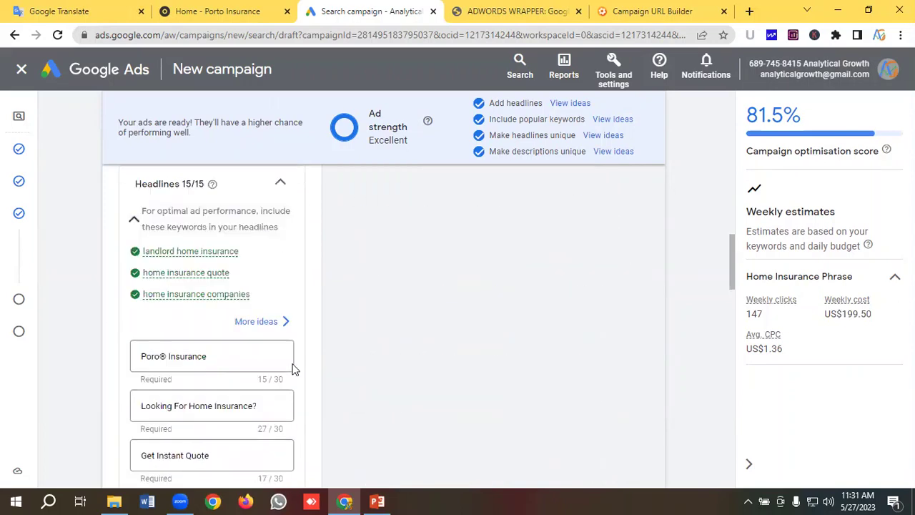
scroll(267, 377, down, 8)
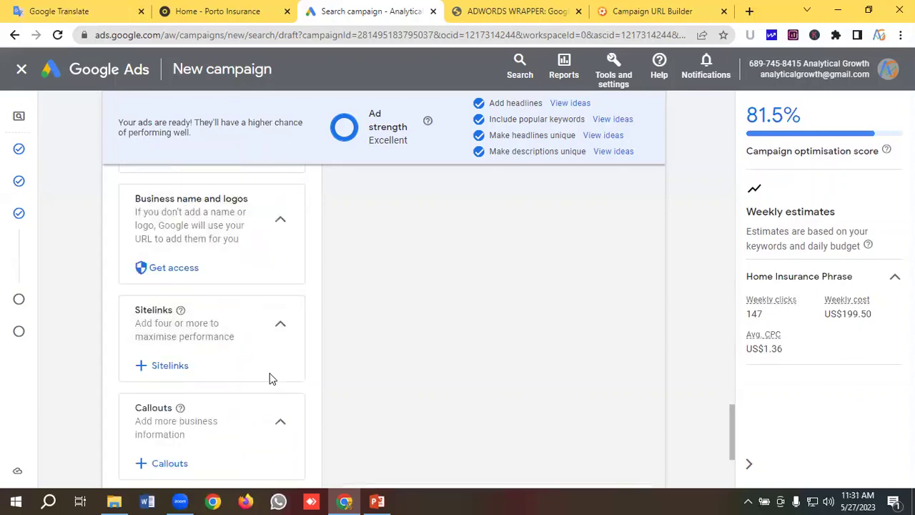
click(176, 369)
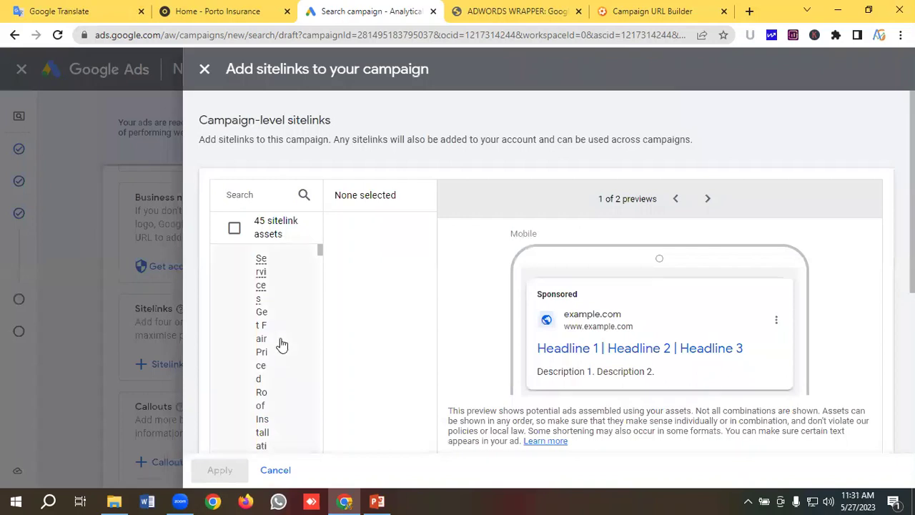
scroll(282, 344, down, 3)
scroll(281, 345, down, 5)
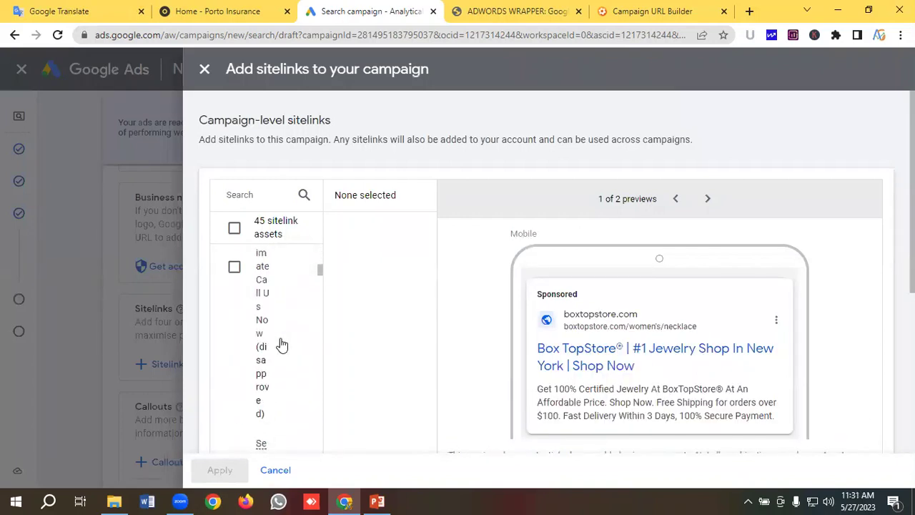
scroll(282, 345, down, 6)
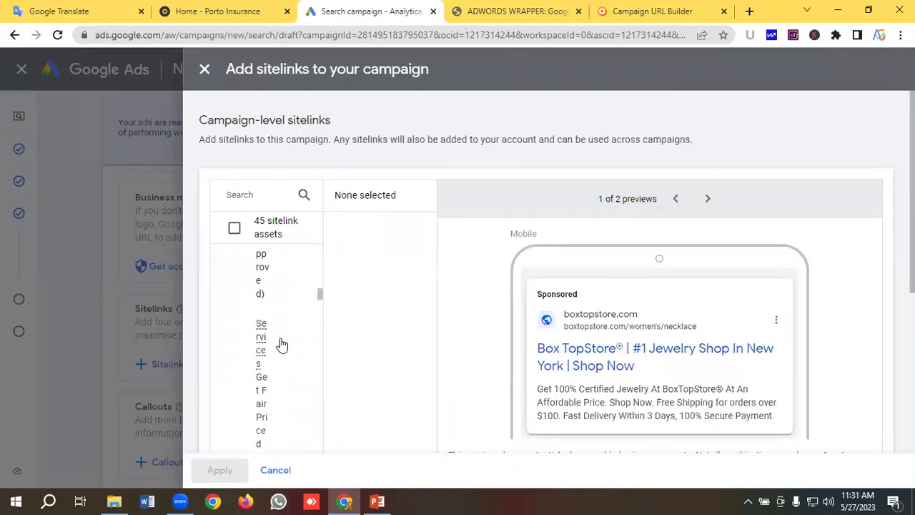
scroll(290, 355, down, 6)
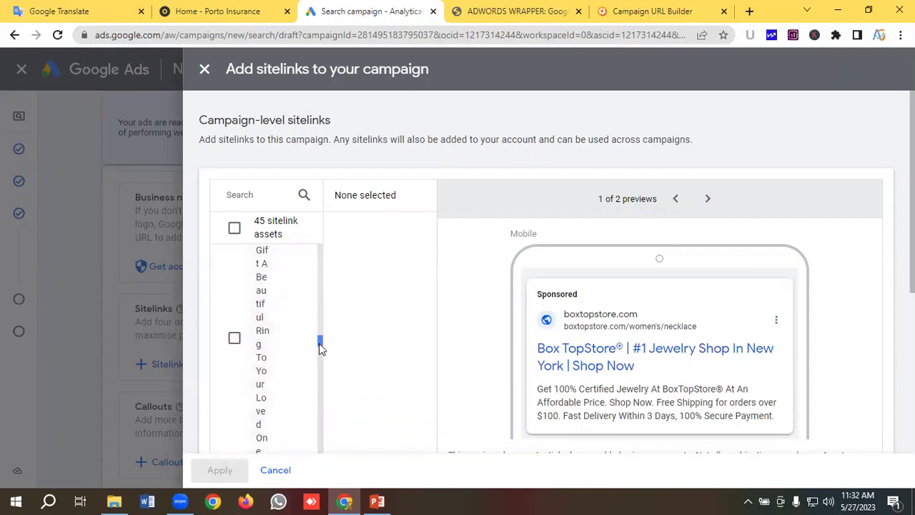
drag(319, 343, 324, 418)
scroll(262, 408, down, 5)
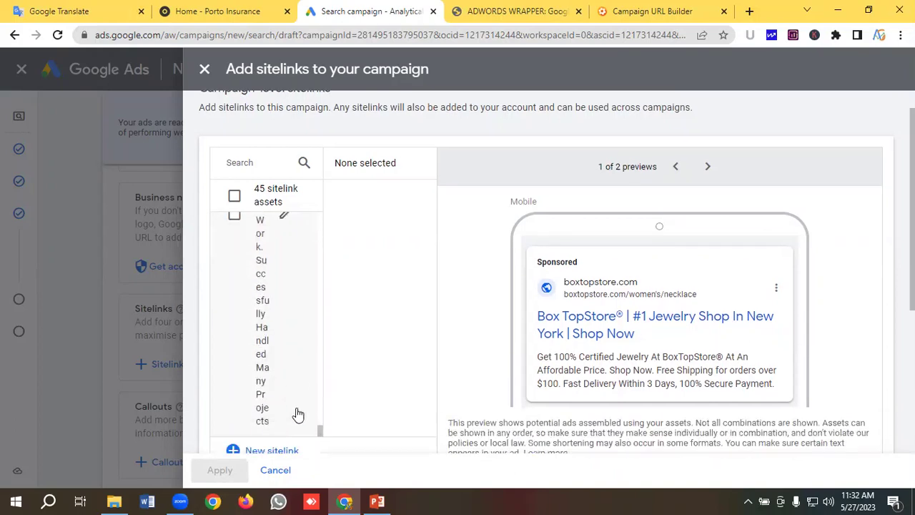
click(276, 198)
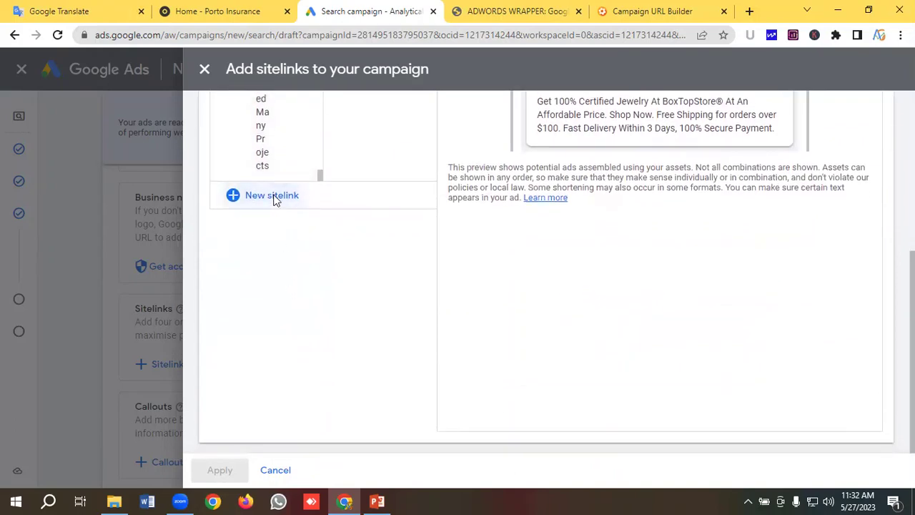
scroll(317, 309, up, 5)
scroll(319, 312, up, 5)
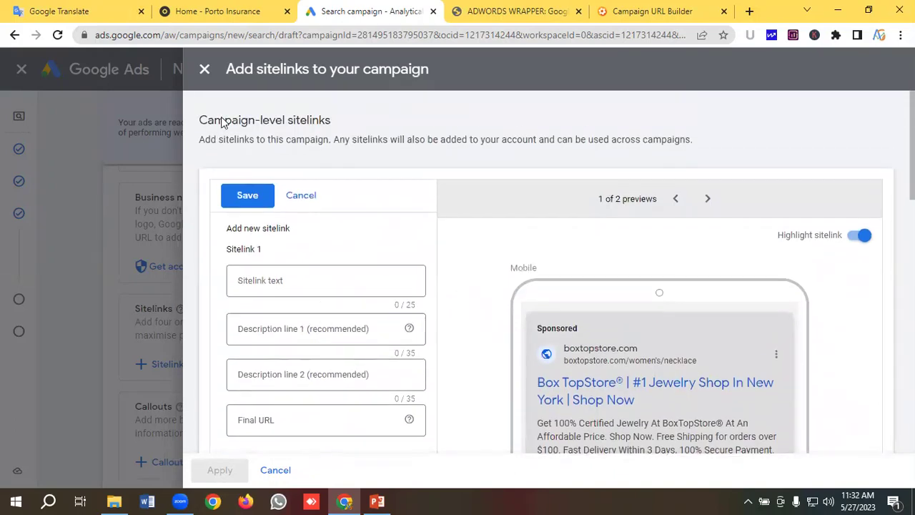
- Copy "Life Insurance" from the Sitelink 1 notes in Google Translate into the first sitelink's text in Google Ads
click(66, 10)
scroll(198, 298, down, 8)
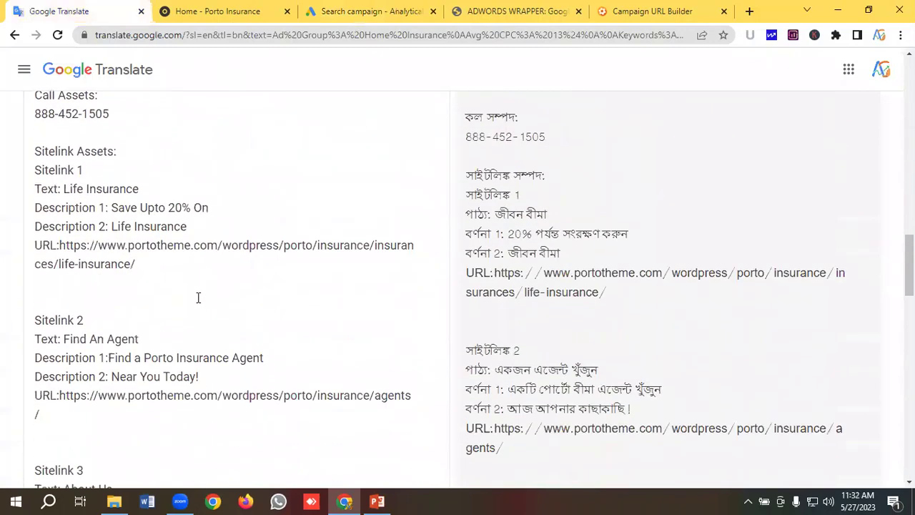
scroll(198, 298, up, 1)
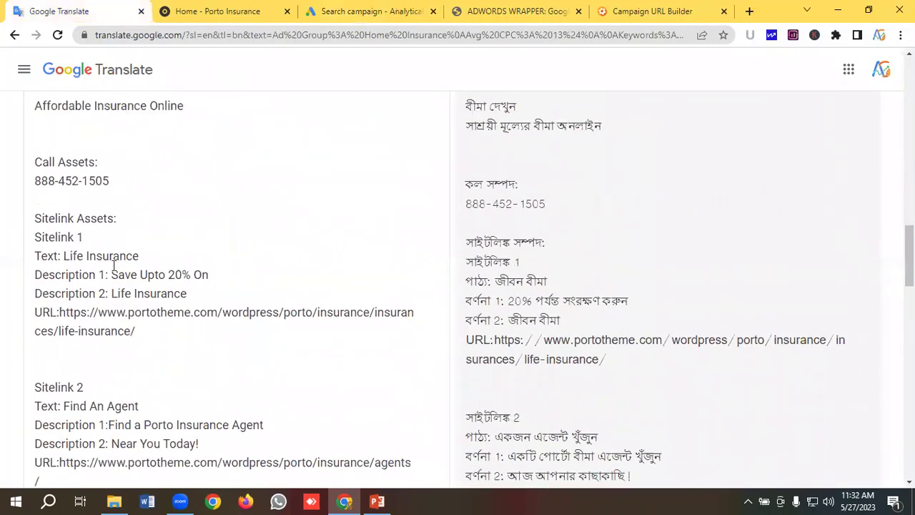
drag(152, 256, 66, 255)
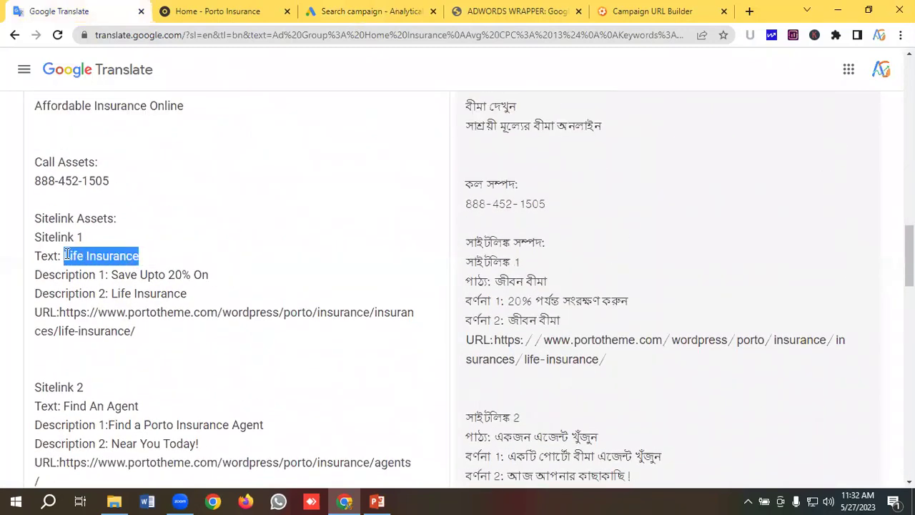
right_click(77, 255)
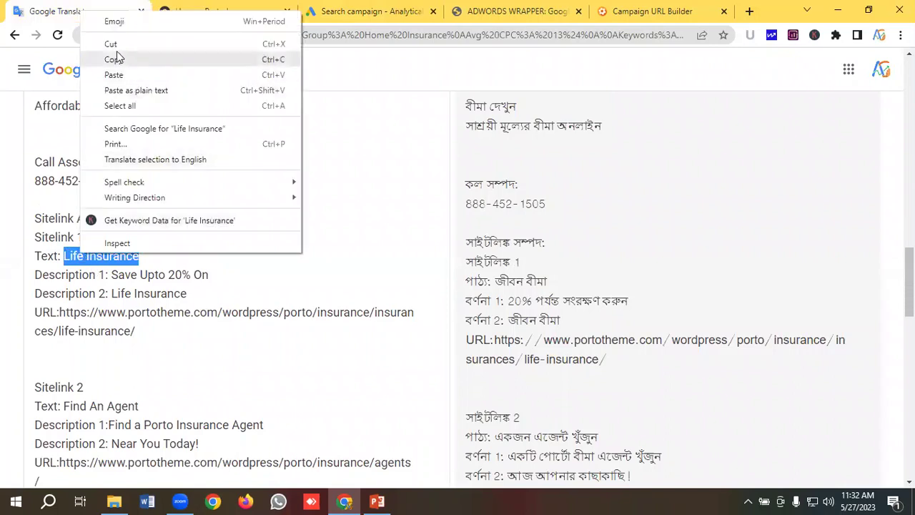
click(114, 60)
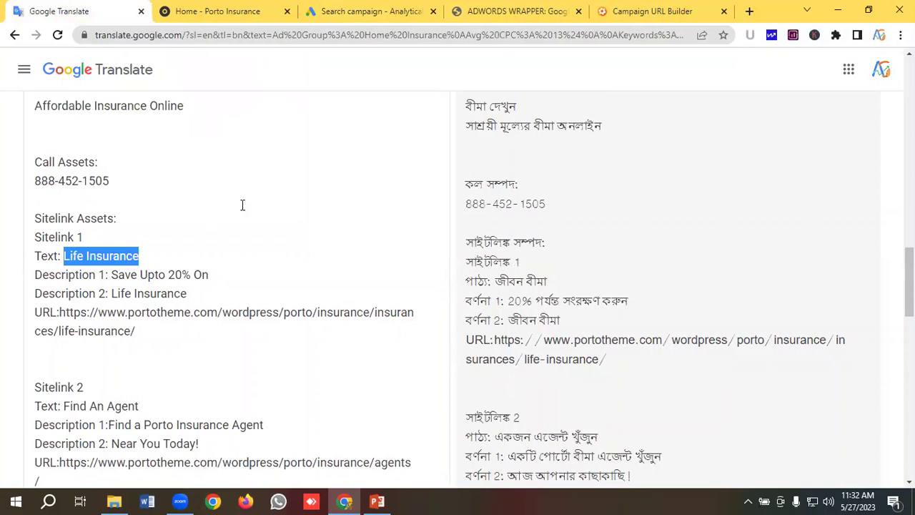
click(365, 11)
click(277, 281)
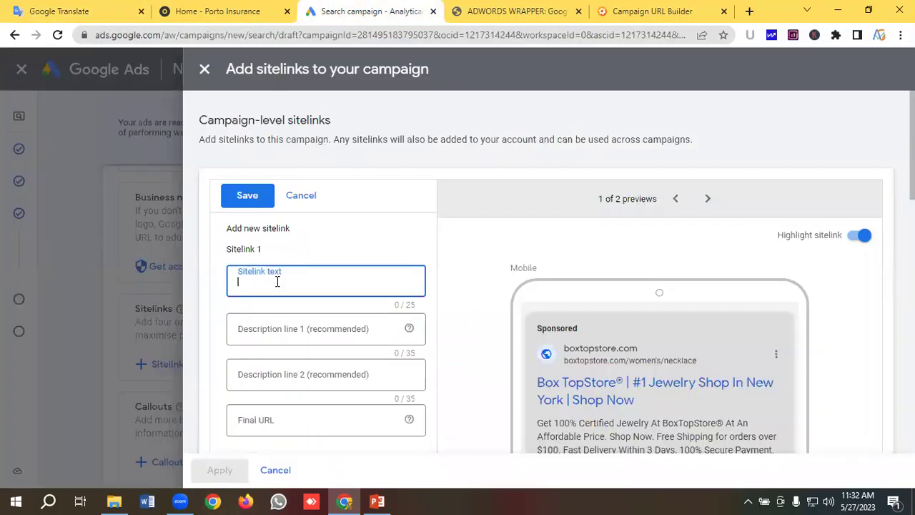
key(ctrl+v)
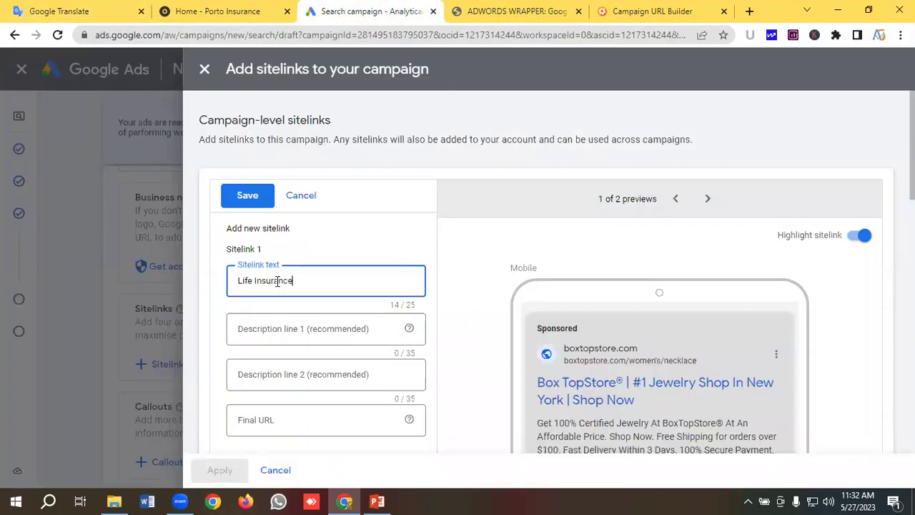
- Copy "Save Upto 20% On" from the Google Translate notes into description line 1 of sitelink 1 in Google Ads
click(279, 329)
click(81, 8)
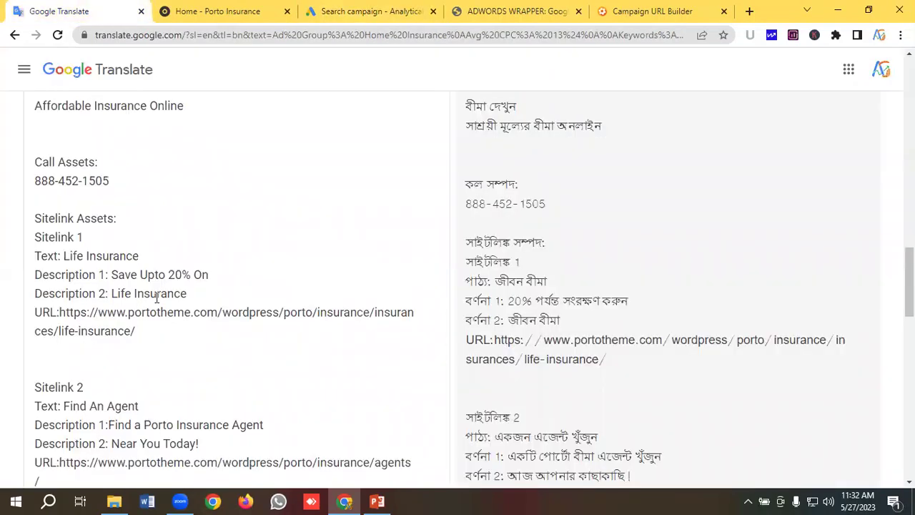
drag(209, 275, 113, 274)
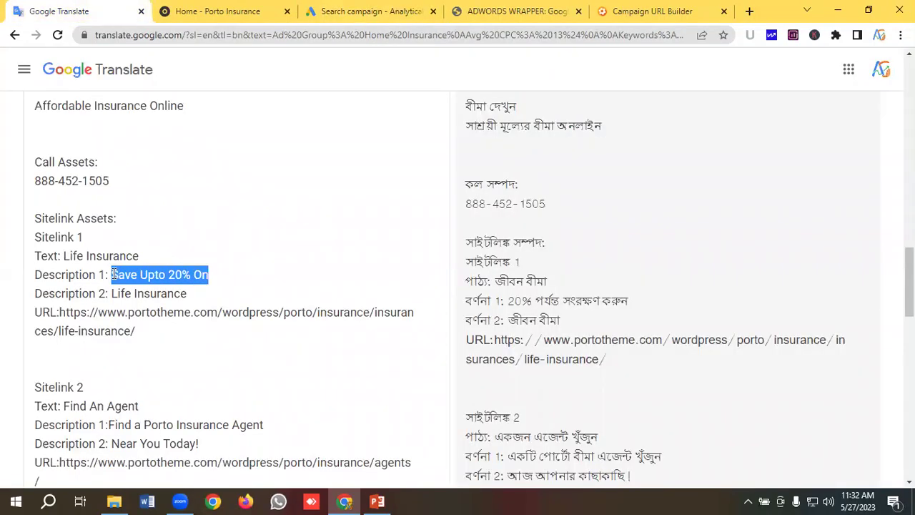
right_click(132, 274)
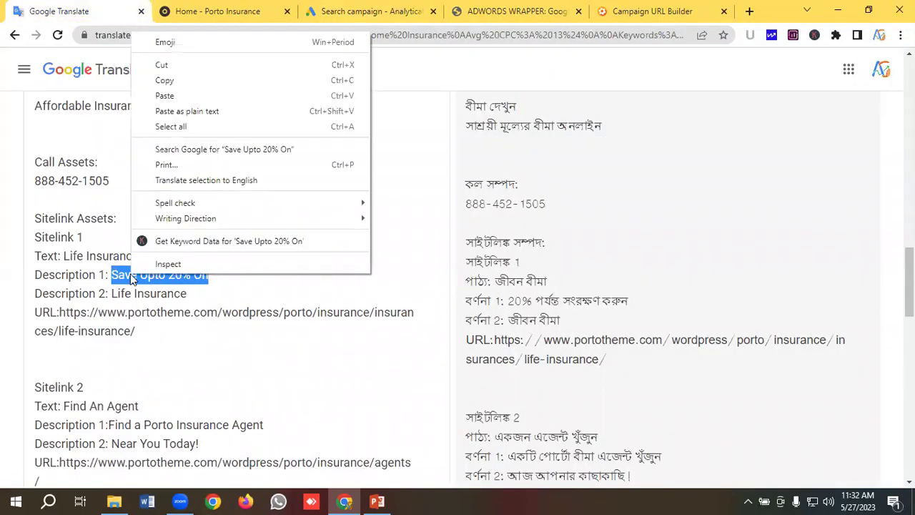
click(173, 79)
click(354, 9)
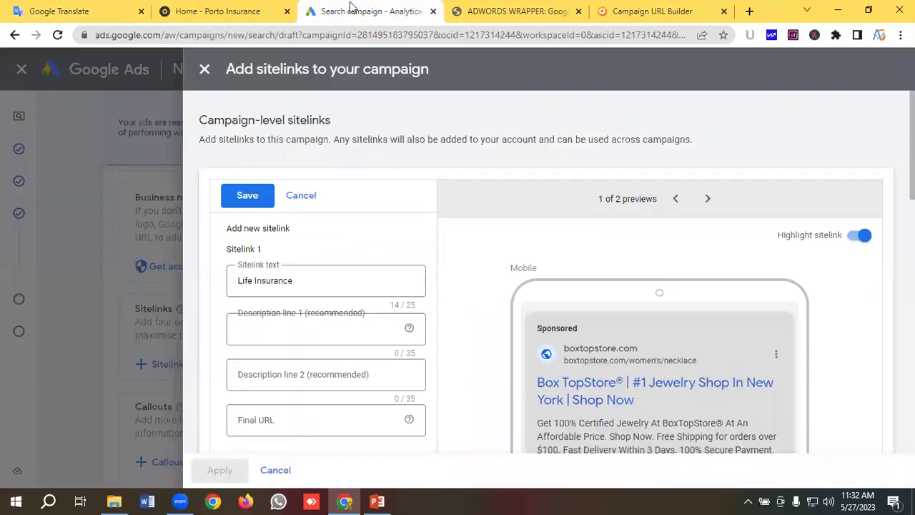
click(297, 328)
key(ctrl+v)
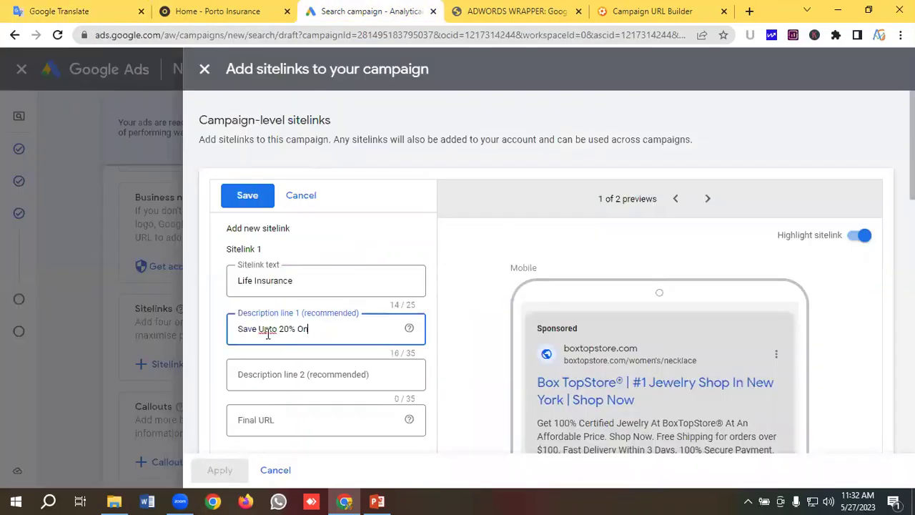
- Copy the Description 2 text "Life Insurance" from the Google Translate notes into description line 2 of sitelink 1 in Google Ads
scroll(272, 317, down, 1)
click(301, 325)
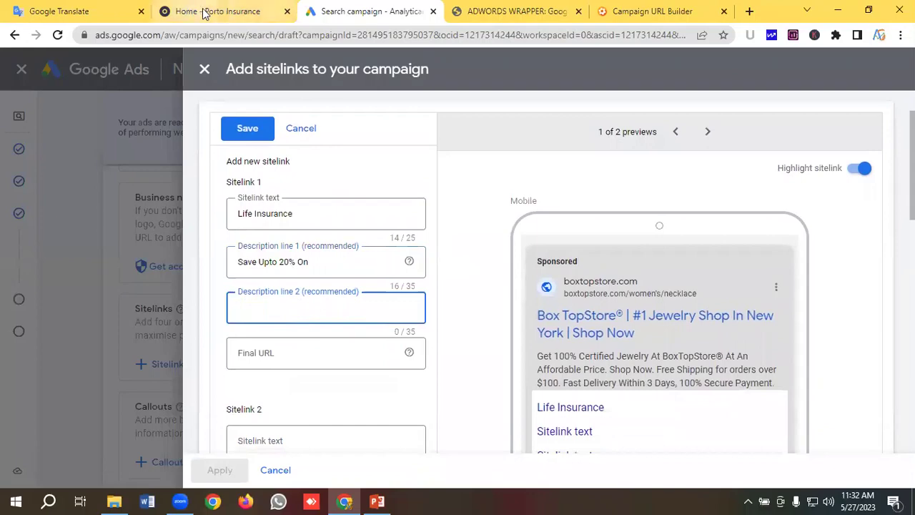
click(63, 10)
drag(194, 292, 112, 293)
right_click(128, 291)
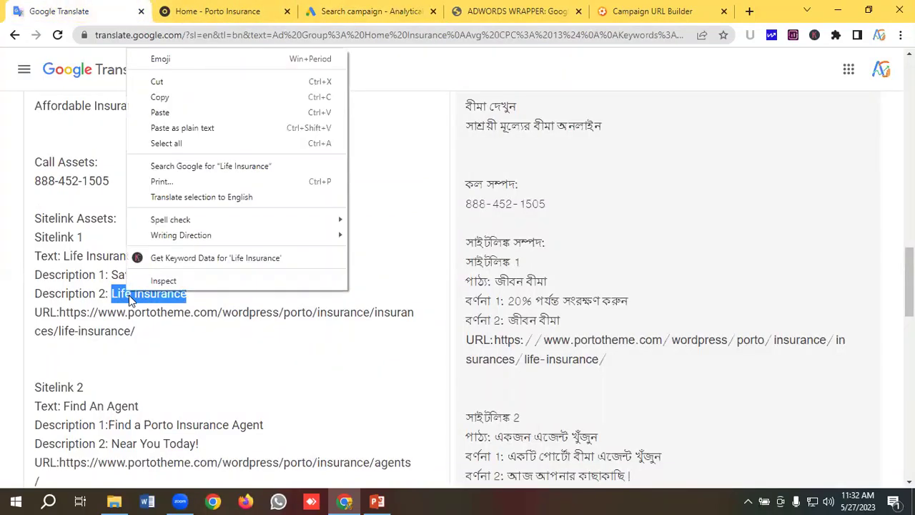
click(174, 95)
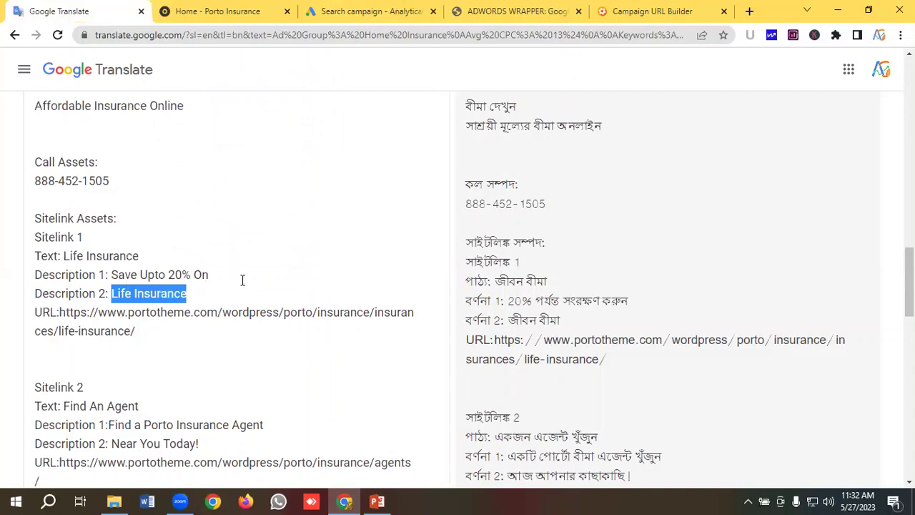
click(362, 11)
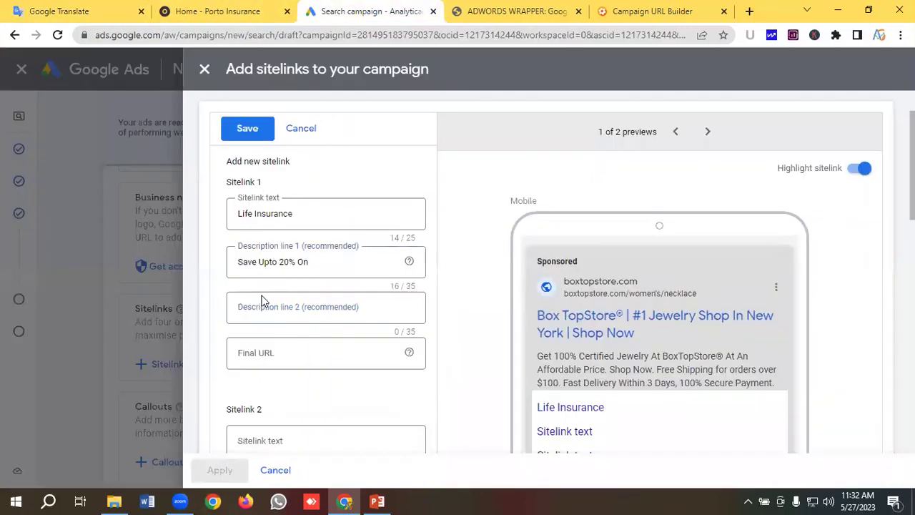
click(261, 311)
key(ctrl+v)
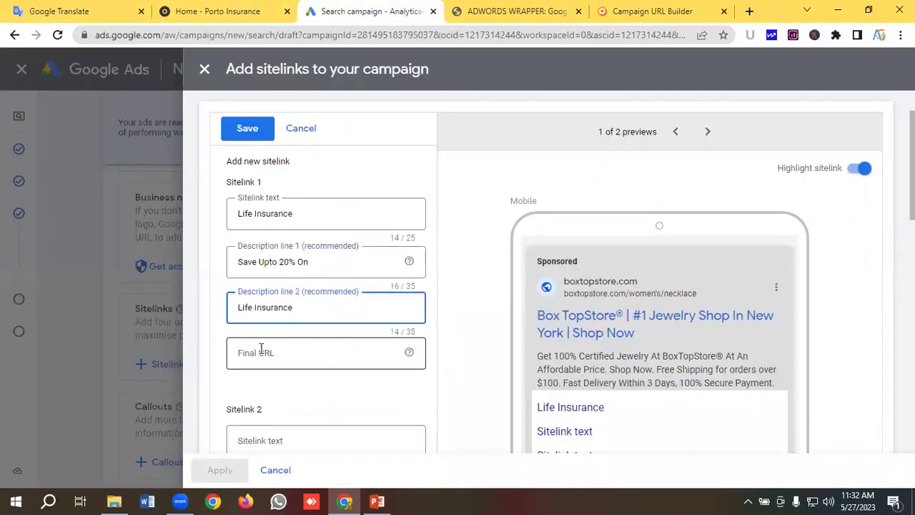
click(265, 351)
click(90, 8)
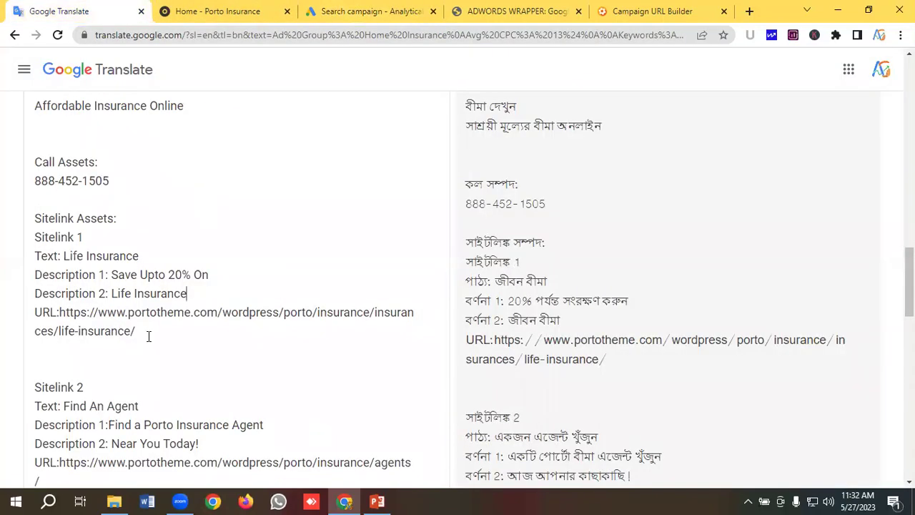
drag(148, 336, 62, 313)
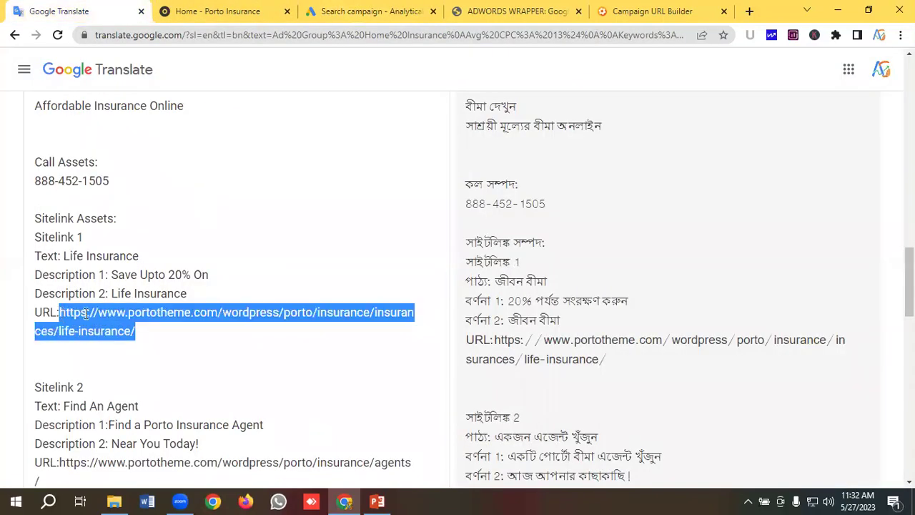
right_click(84, 313)
click(119, 120)
click(372, 11)
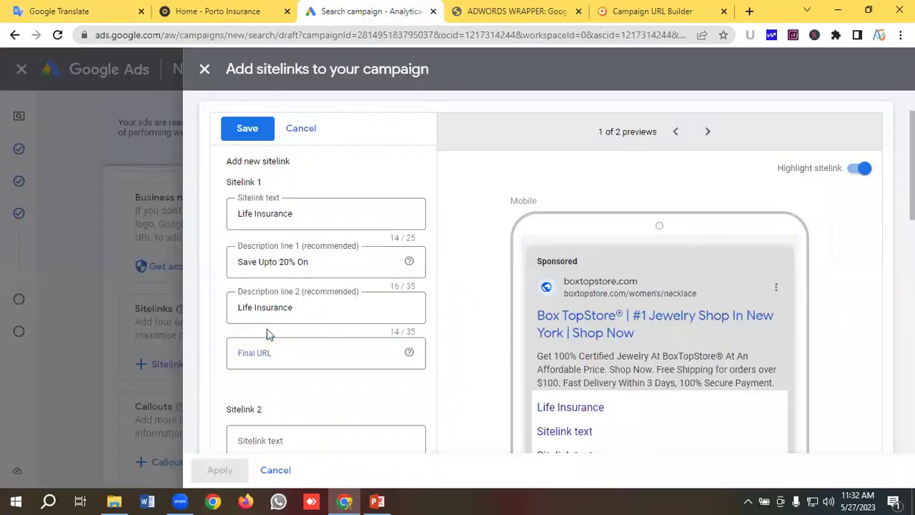
click(262, 352)
key(ctrl+v)
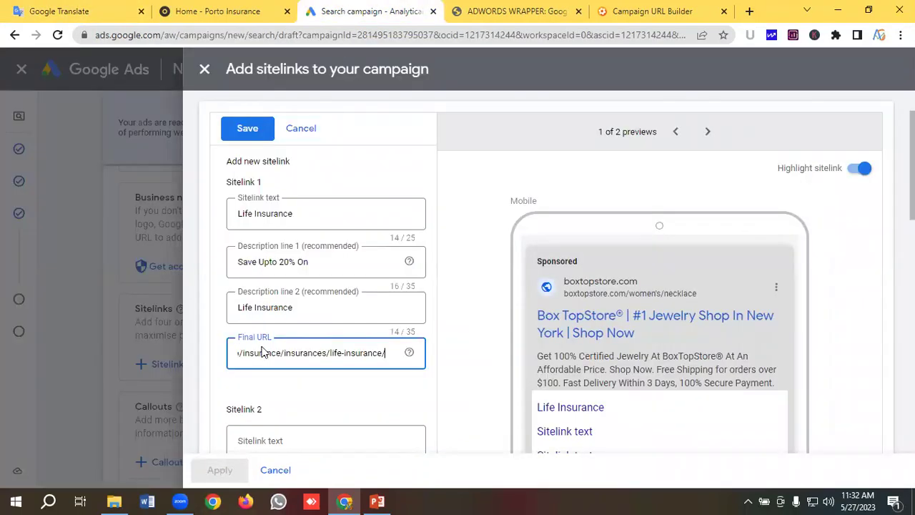
- Copy "Find An Agent" from the Google Translate notes into the sitelink text of sitelink 2 in Google Ads
scroll(265, 350, down, 3)
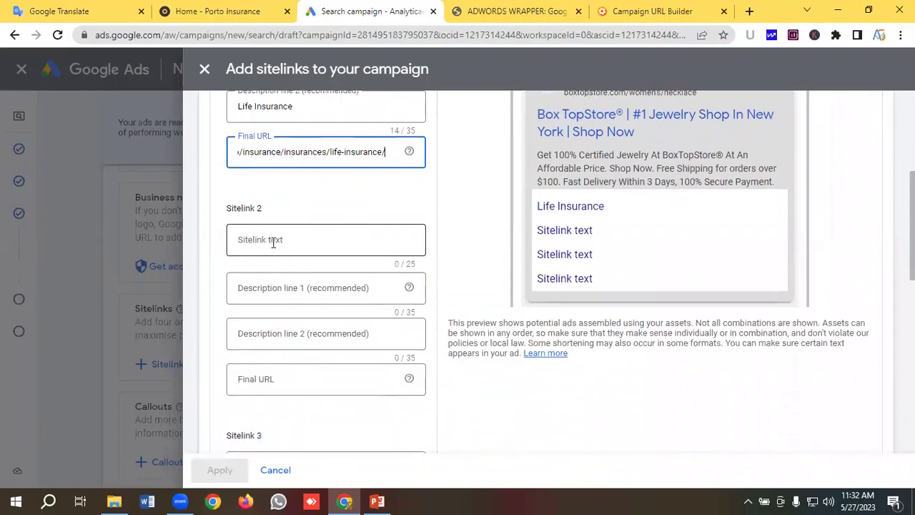
click(274, 241)
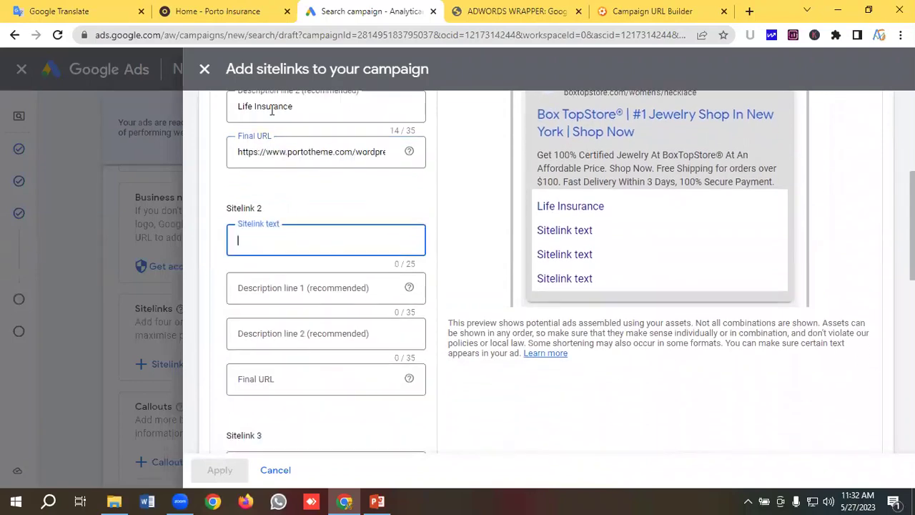
click(98, 14)
scroll(82, 286, down, 3)
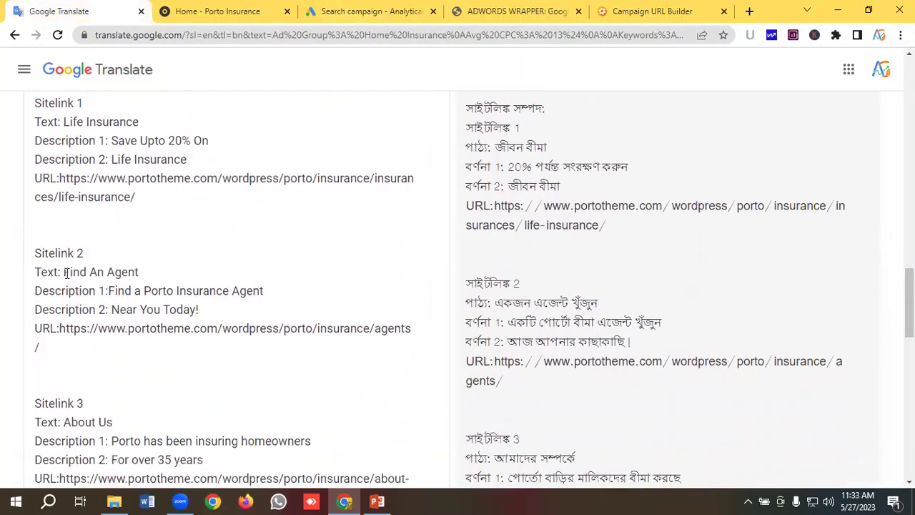
drag(64, 272, 152, 271)
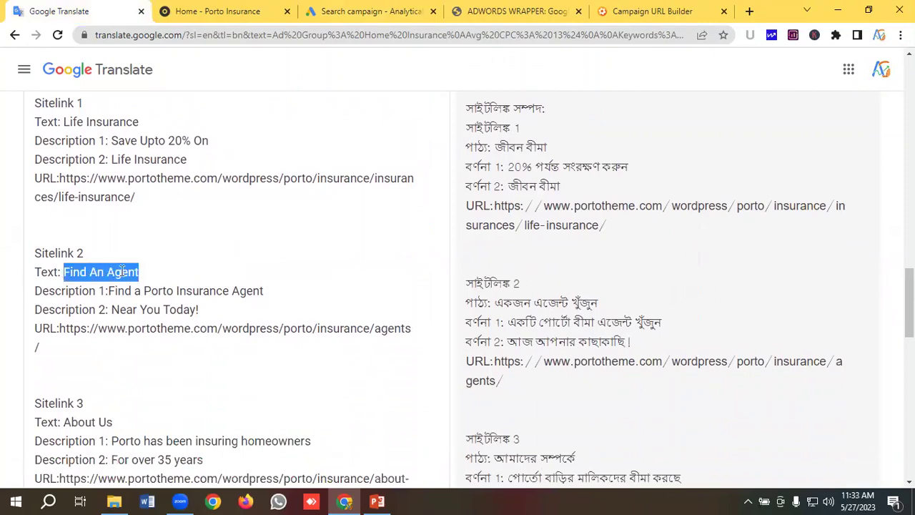
right_click(121, 272)
click(167, 76)
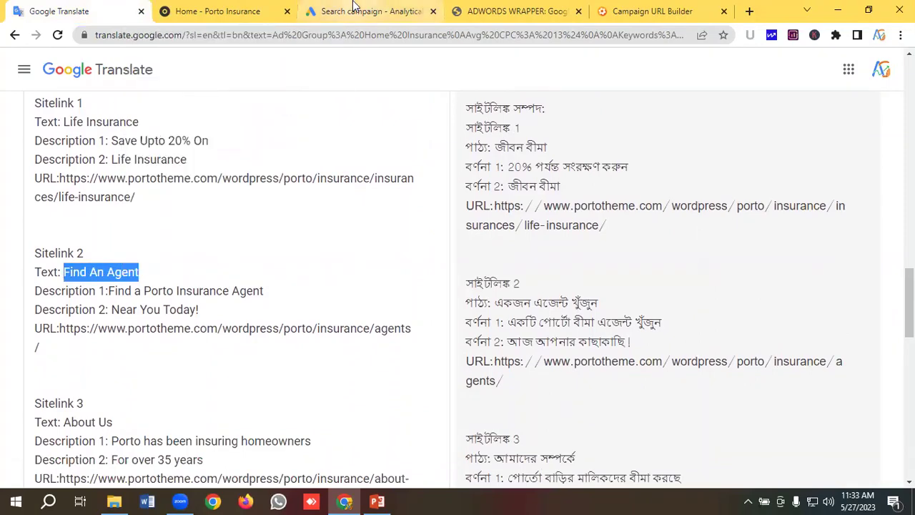
click(352, 6)
click(259, 247)
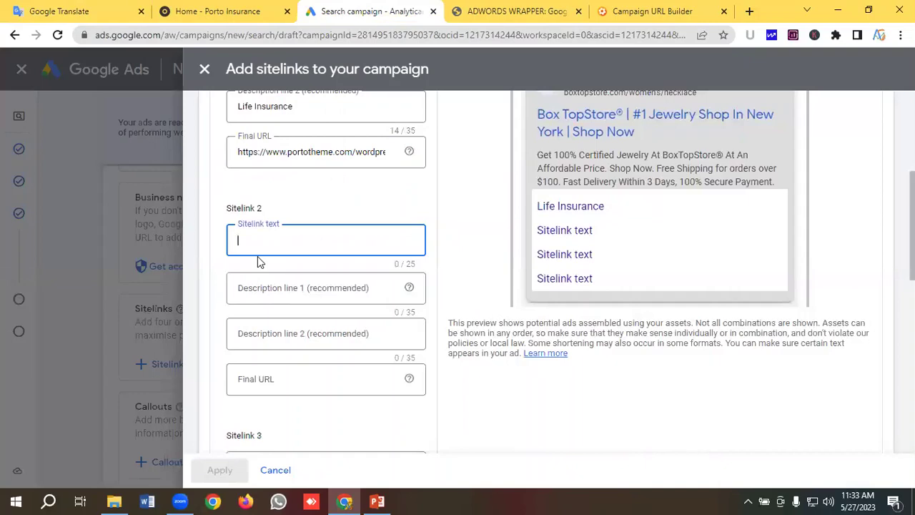
key(ctrl+v)
- Fill description line 1 of sitelink 2 in Google Ads with "Find a Porto Insurance Agent" from the Google Translate notes
click(277, 288)
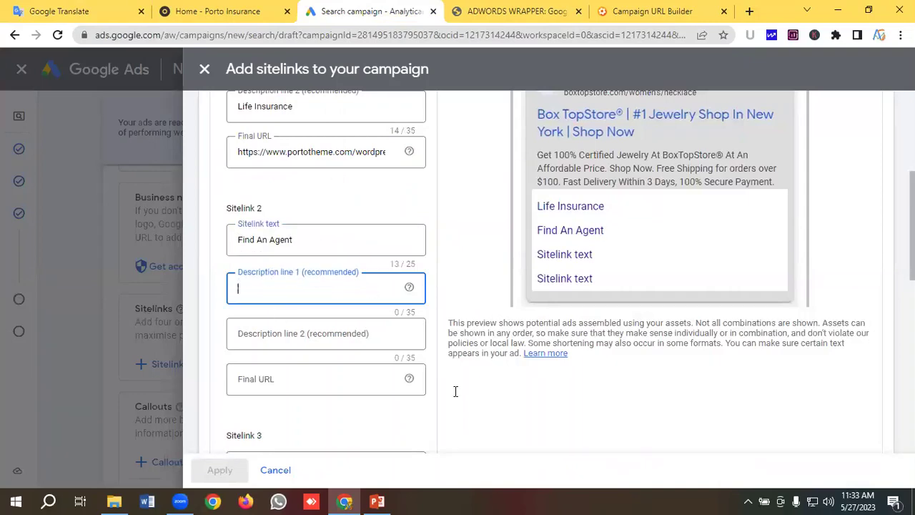
click(110, 6)
drag(276, 292, 115, 293)
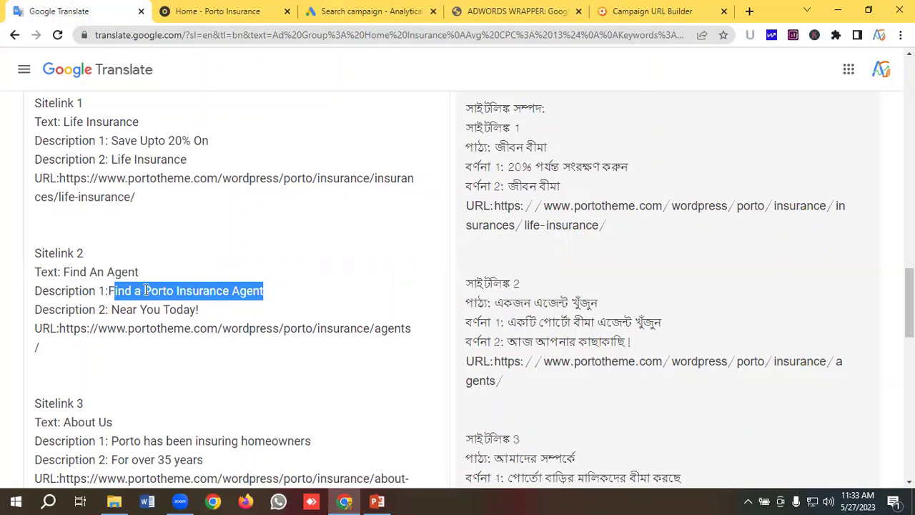
right_click(146, 290)
click(191, 96)
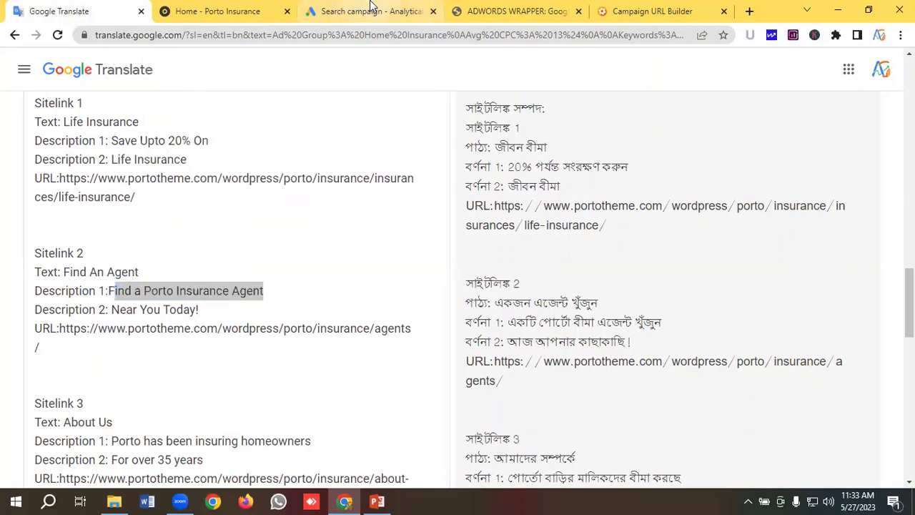
click(371, 9)
key(ctrl+v)
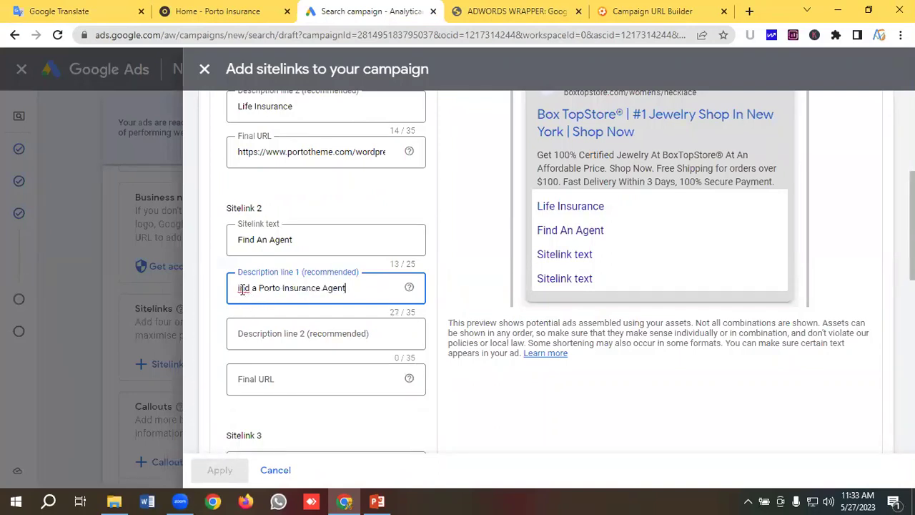
text(F)
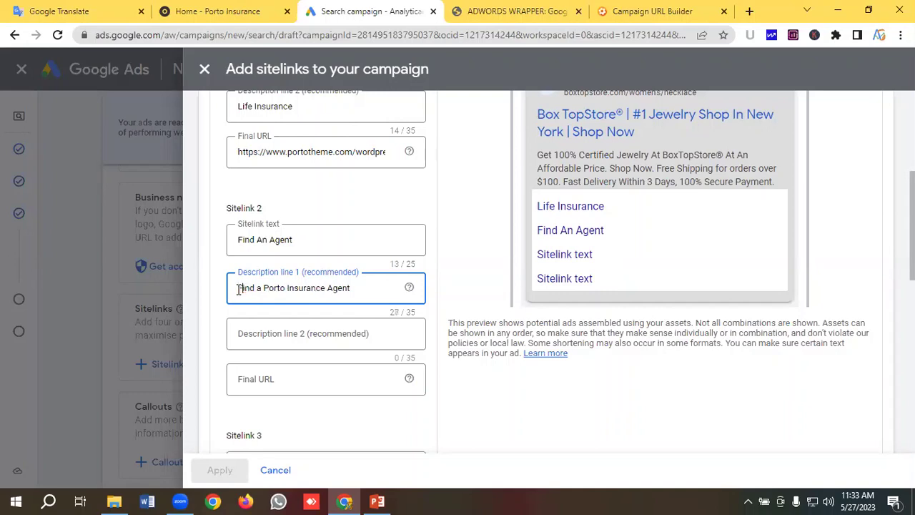
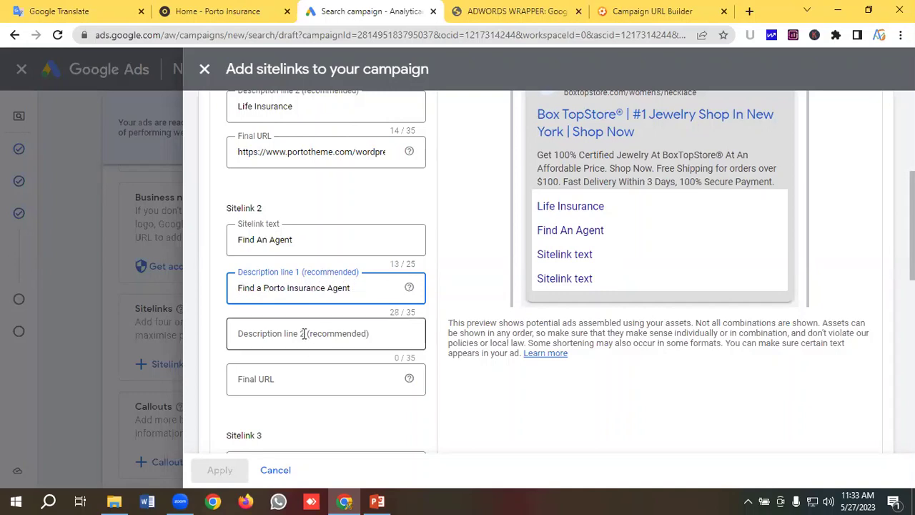
- Copy the Description 2 text "Near You Today!" from the Google Translate notes into description line 2 of sitelink 2 in Google Ads
click(303, 333)
click(107, 10)
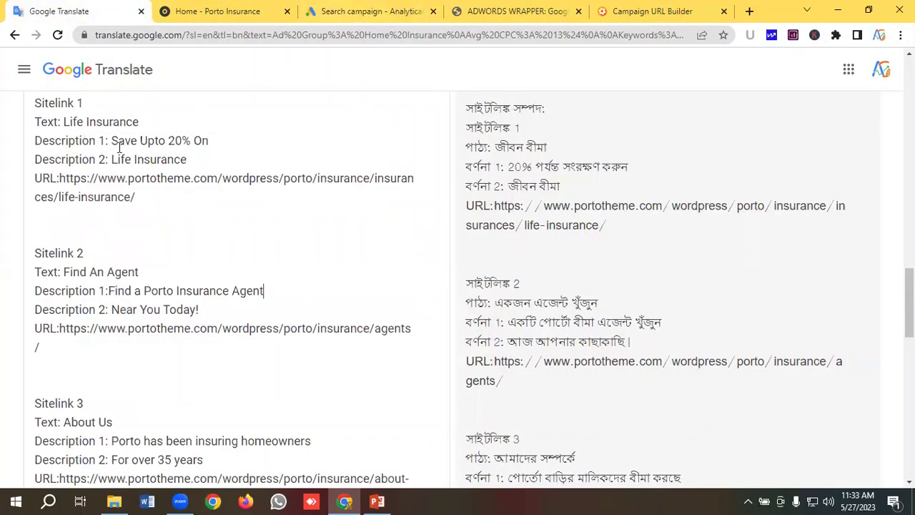
drag(201, 309, 111, 310)
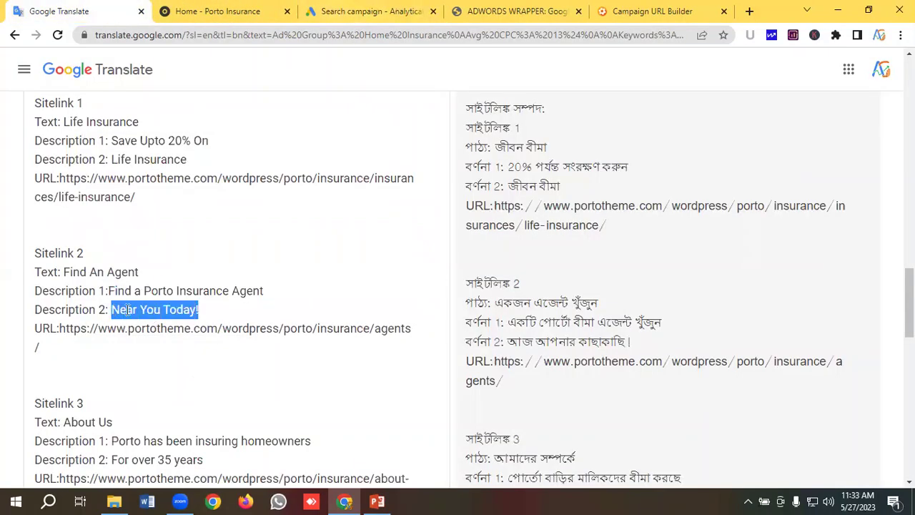
right_click(147, 309)
click(180, 114)
click(318, 11)
click(278, 347)
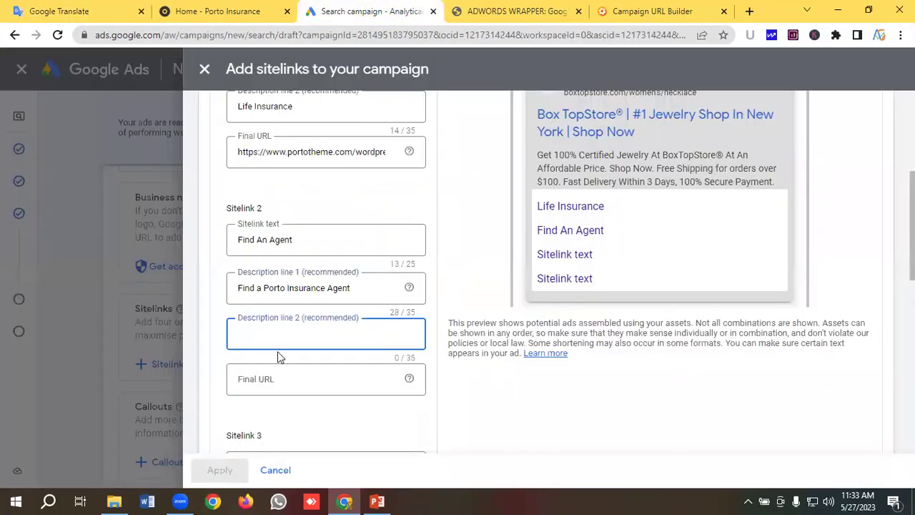
key(ctrl+v)
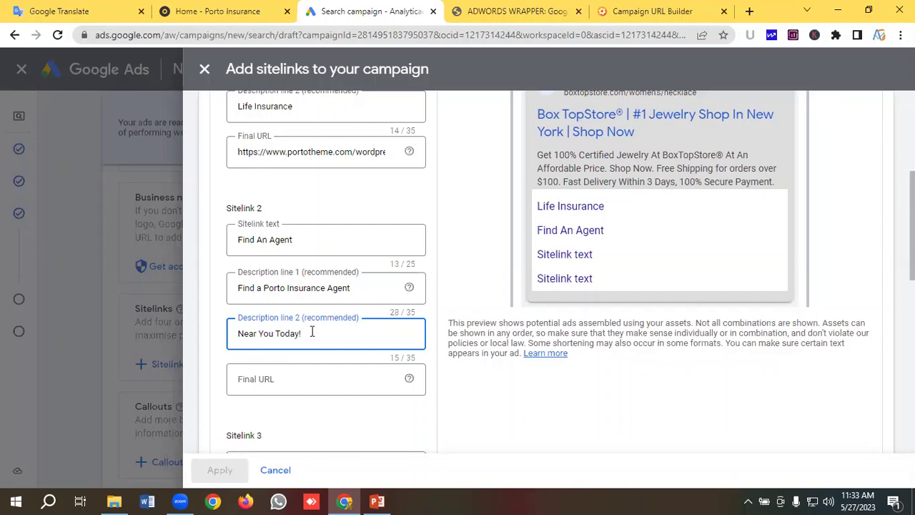
scroll(311, 331, down, 1)
click(295, 312)
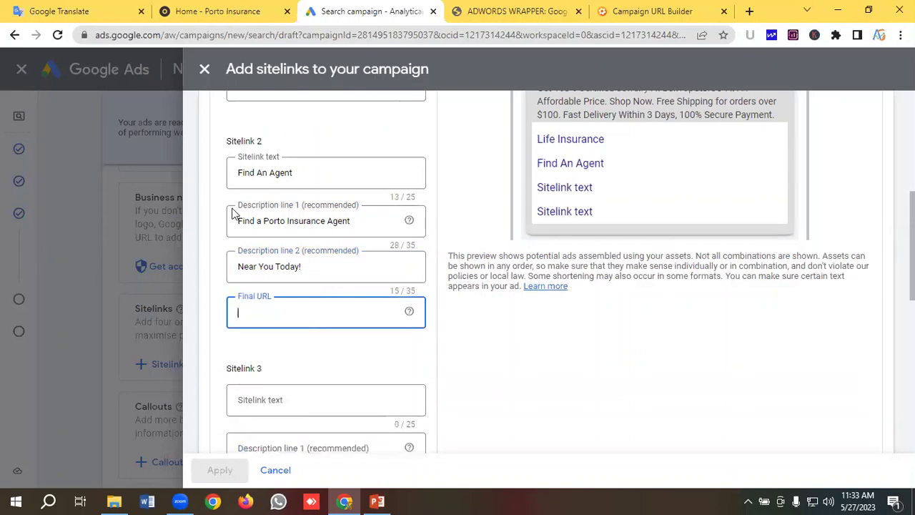
click(36, 10)
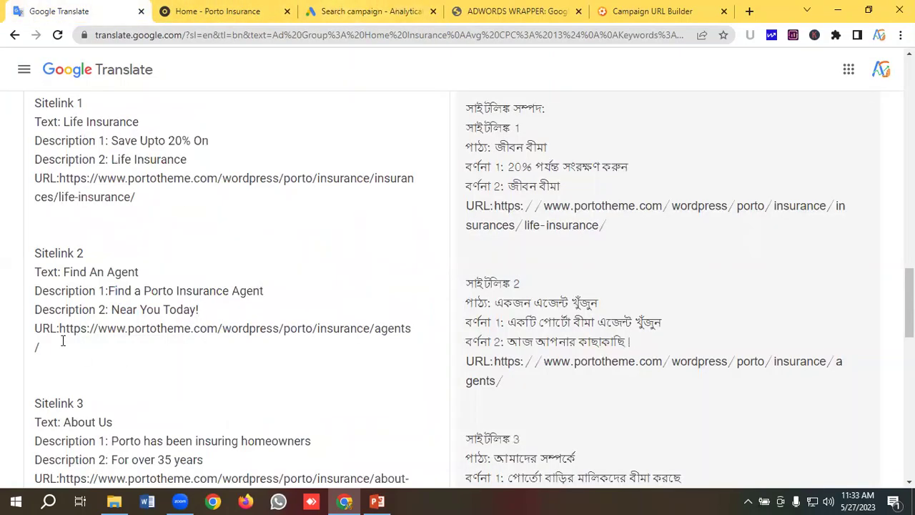
drag(58, 328, 79, 349)
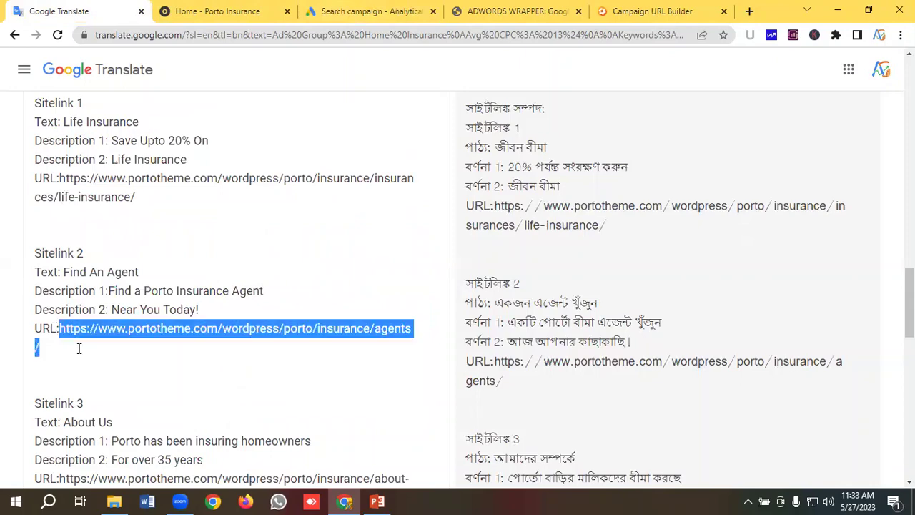
right_click(122, 329)
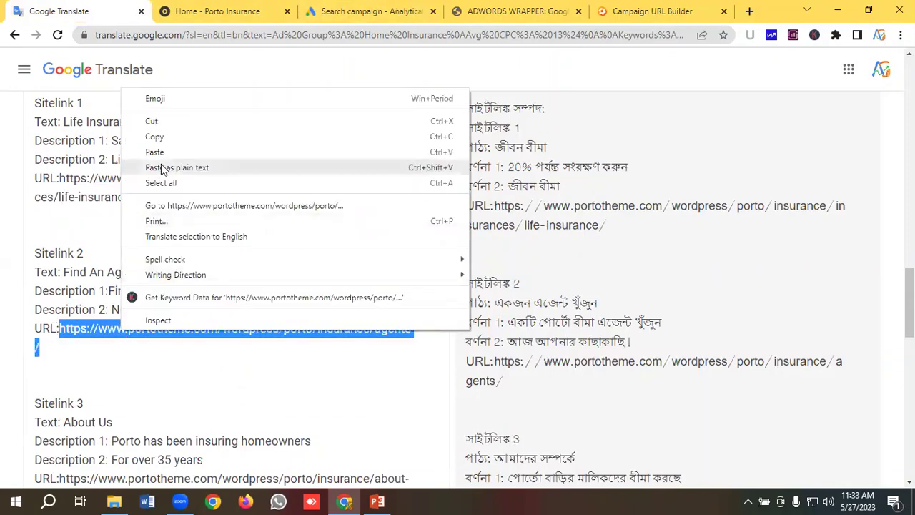
click(156, 136)
click(373, 8)
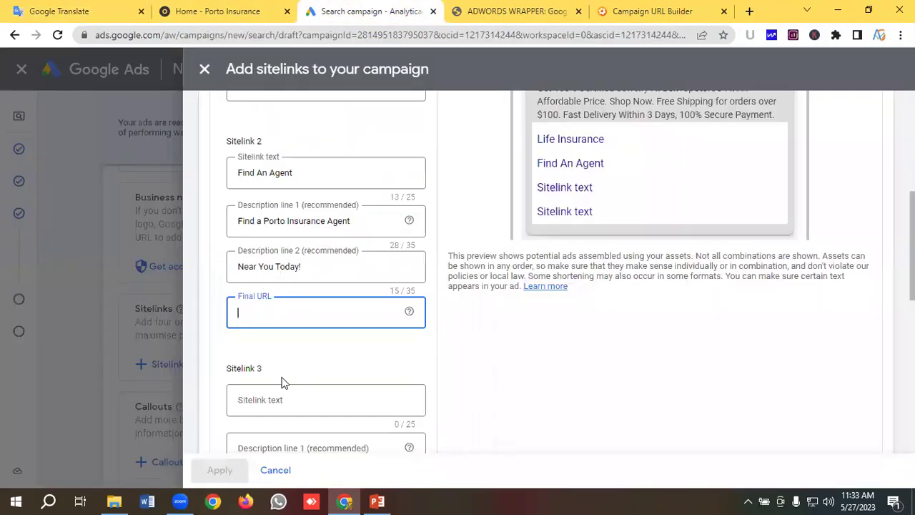
key(ctrl+v)
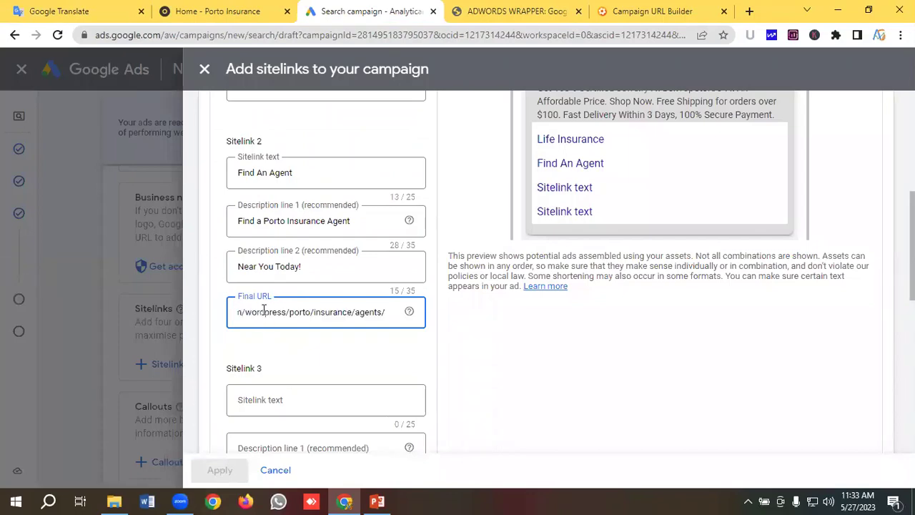
- Copy "About Us" from the Google Translate notes for the sitelink text of sitelink 3 in Google Ads
scroll(263, 311, down, 2)
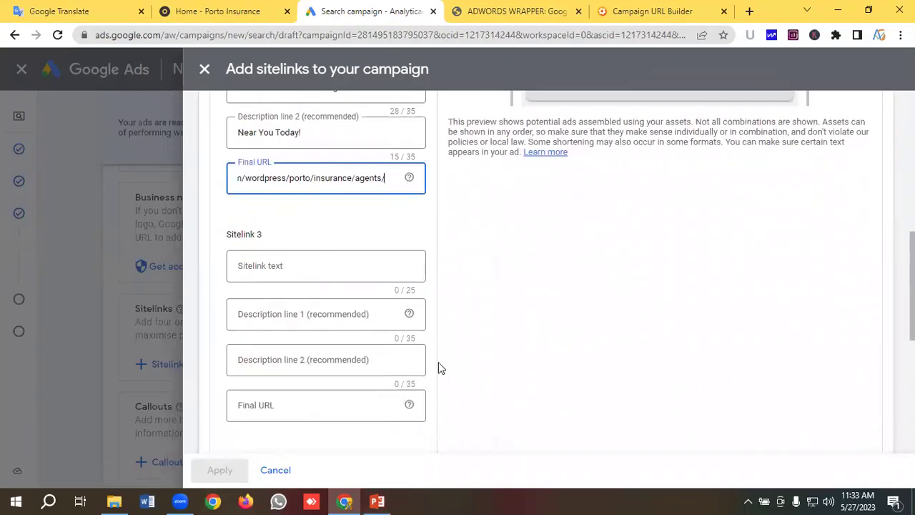
key(ctrl+1)
scroll(151, 229, down, 3)
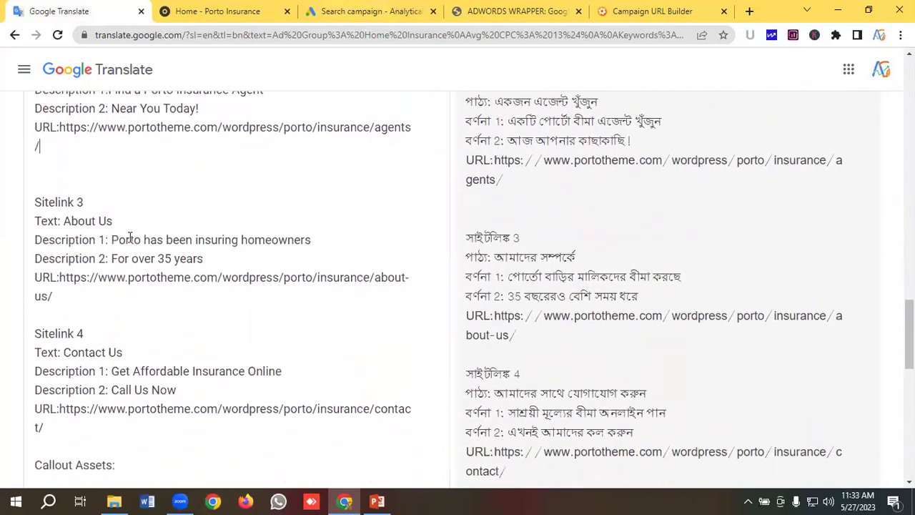
drag(135, 222, 65, 224)
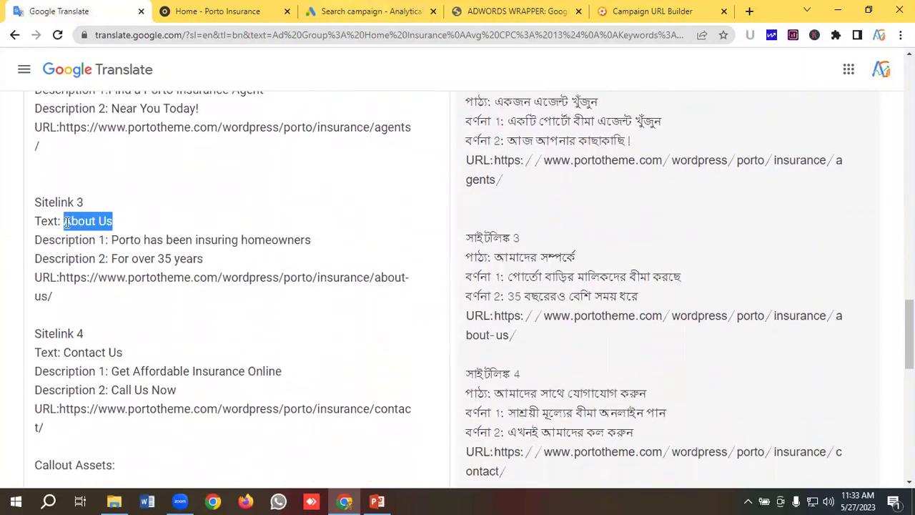
right_click(78, 222)
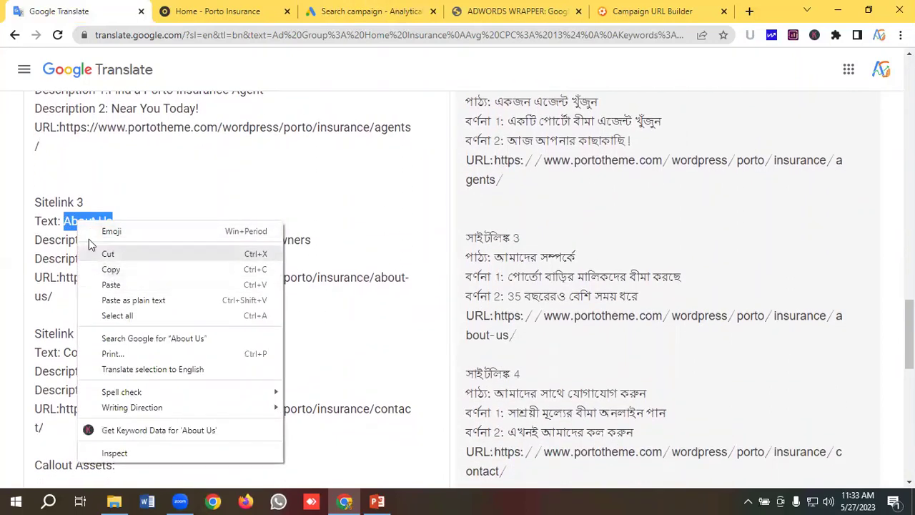
click(71, 222)
drag(63, 222, 130, 222)
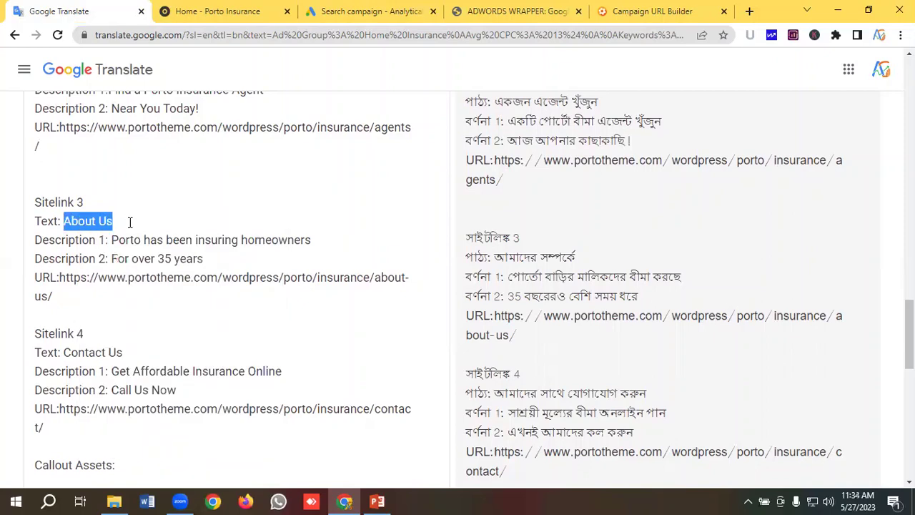
right_click(79, 224)
click(116, 276)
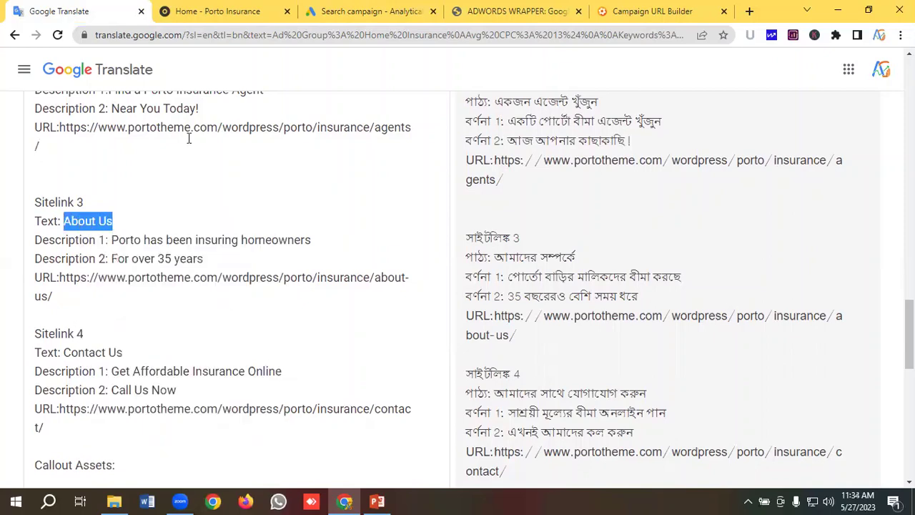
click(361, 11)
click(262, 266)
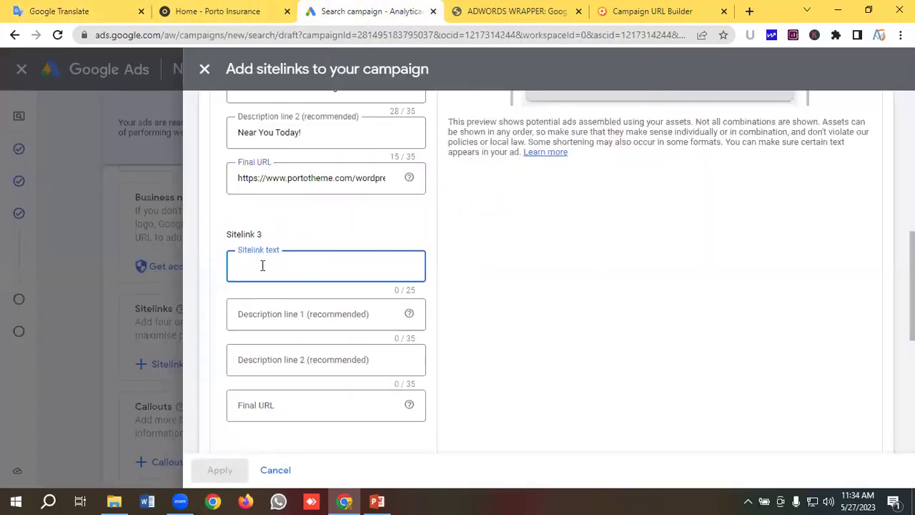
- Fill sitelink 3's text with "About Us" and its description line 1 with "Porto has been insuring homeowners", copied from the Google Translate notes
key(ctrl+v)
scroll(298, 265, down, 1)
click(274, 252)
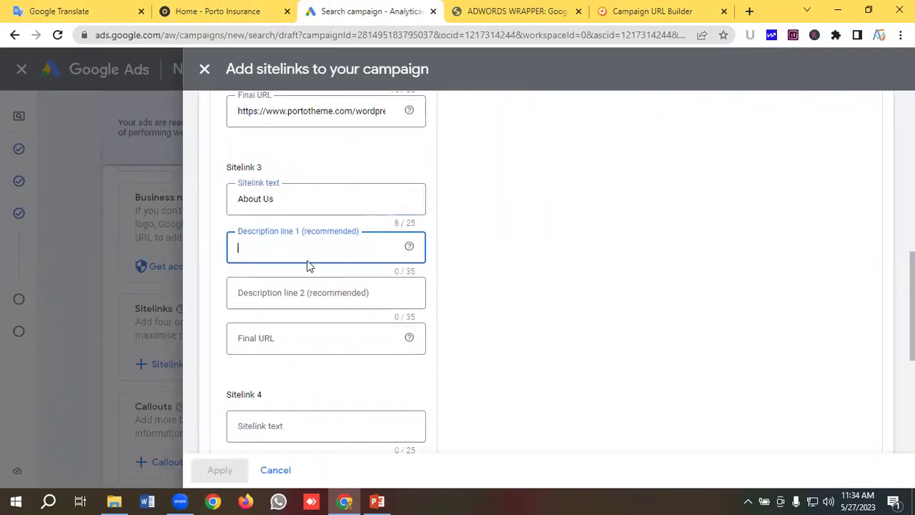
click(93, 10)
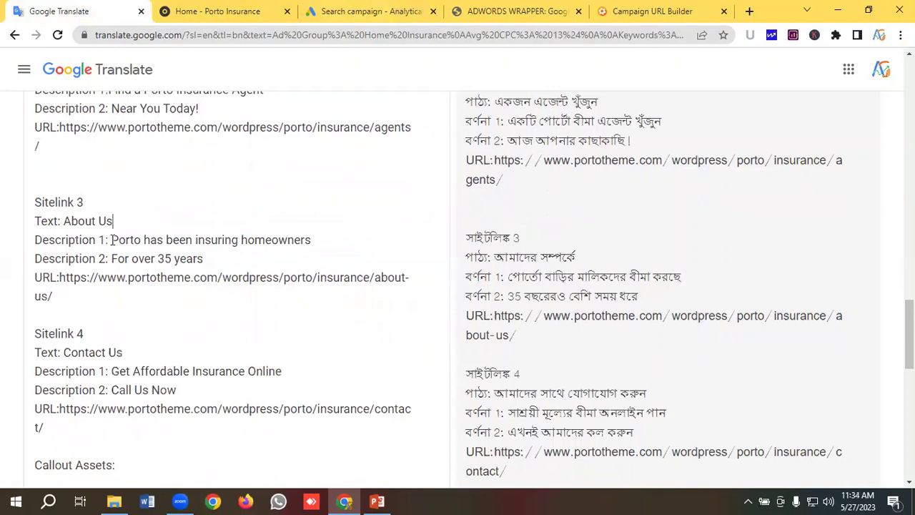
drag(111, 239, 313, 240)
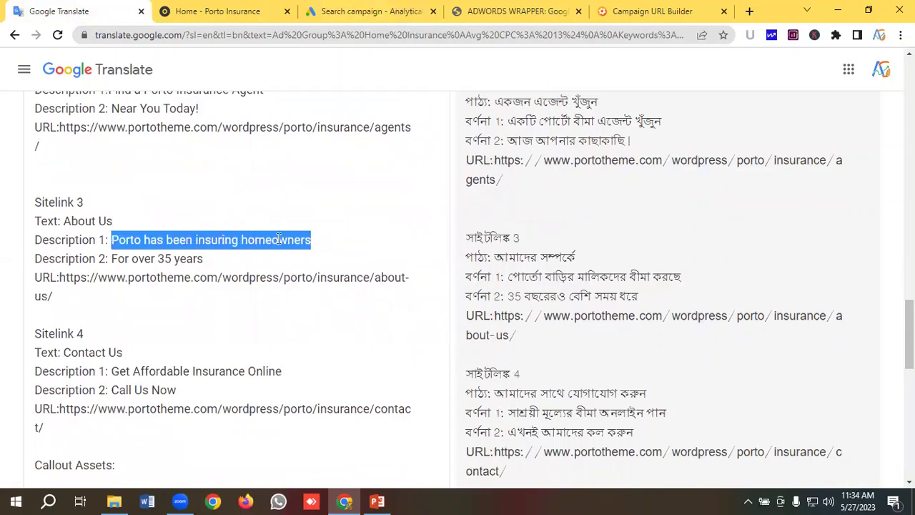
right_click(279, 239)
click(308, 288)
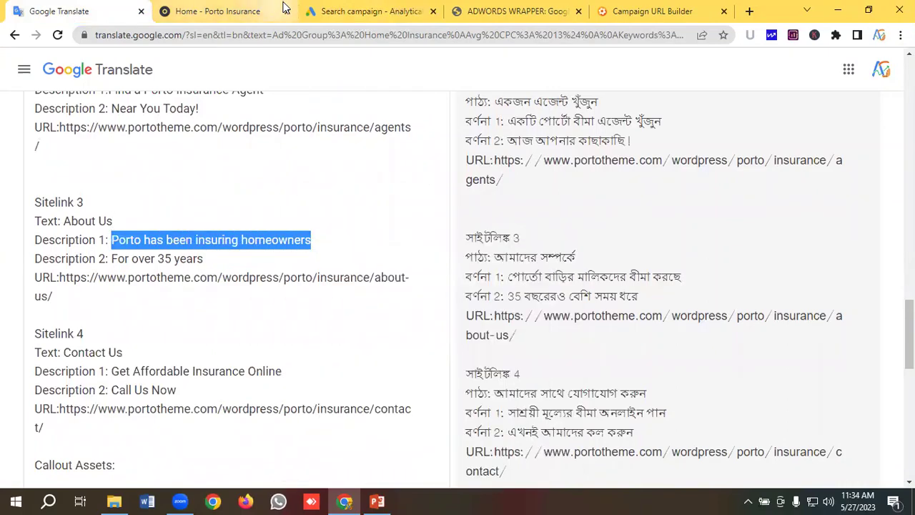
click(329, 11)
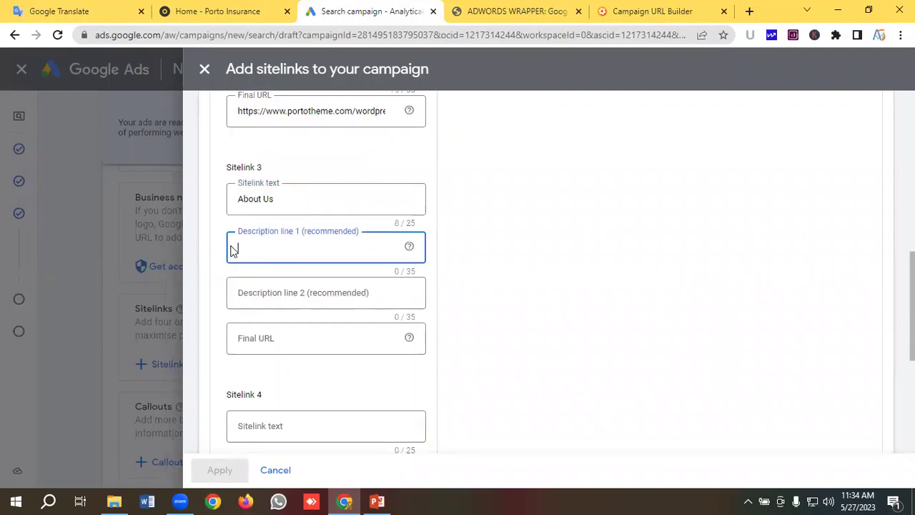
key(ctrl+v)
- Copy "For over 35 years" from the Google Translate notes into description line 2 of sitelink 3 in Google Ads
click(263, 293)
click(72, 11)
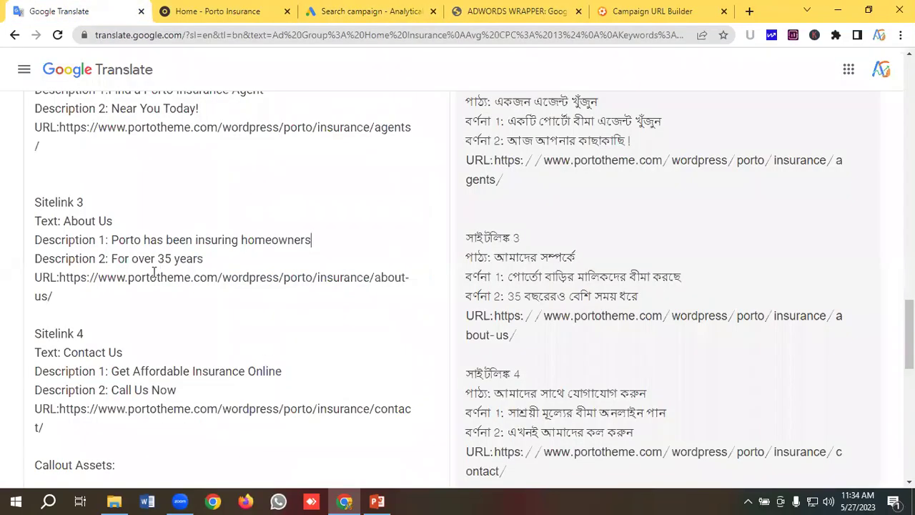
drag(111, 259, 205, 259)
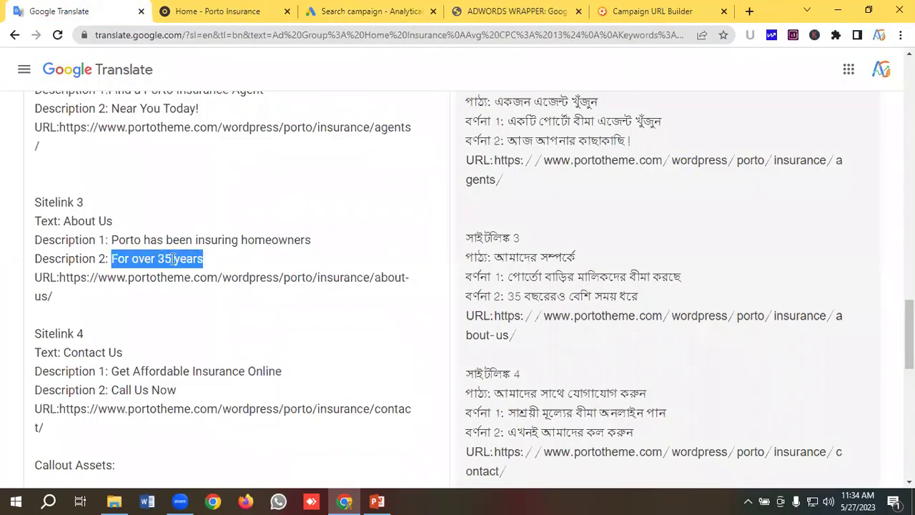
right_click(186, 258)
click(206, 64)
click(372, 11)
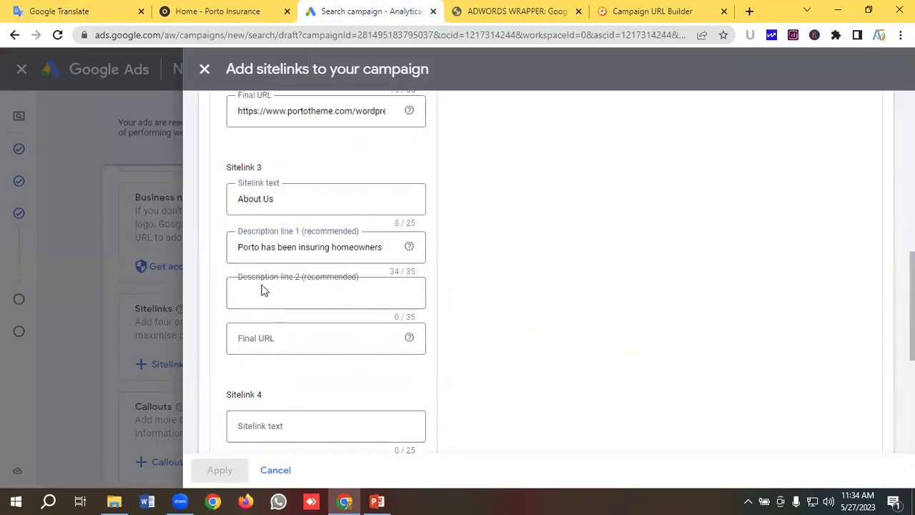
click(263, 292)
key(ctrl+v)
scroll(264, 286, down, 1)
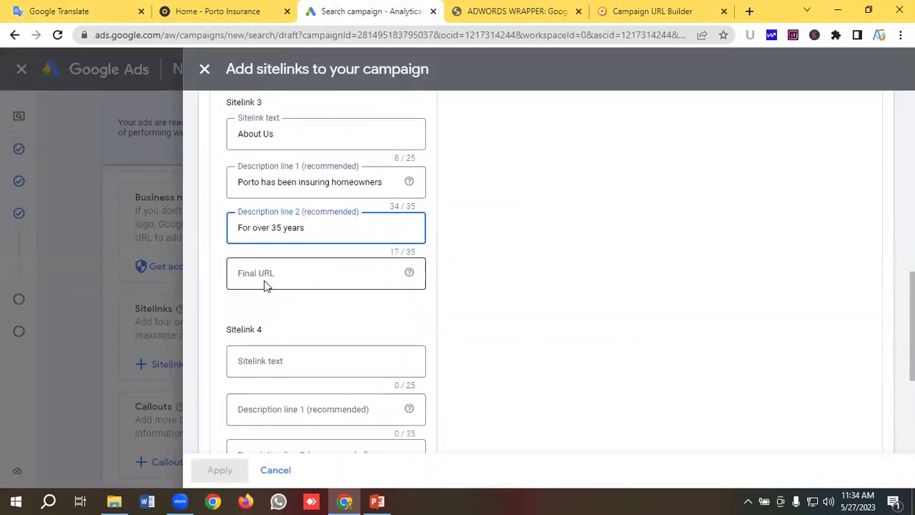
click(284, 284)
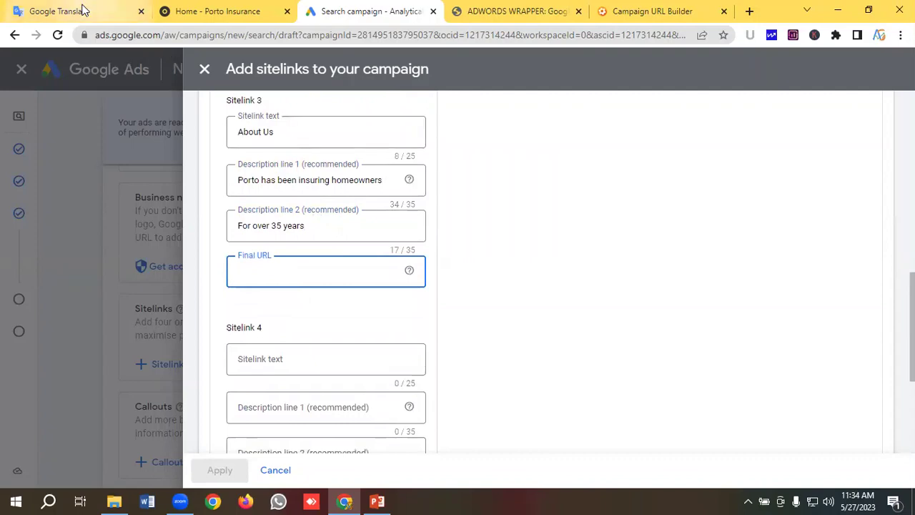
click(75, 10)
drag(61, 278, 98, 301)
right_click(94, 277)
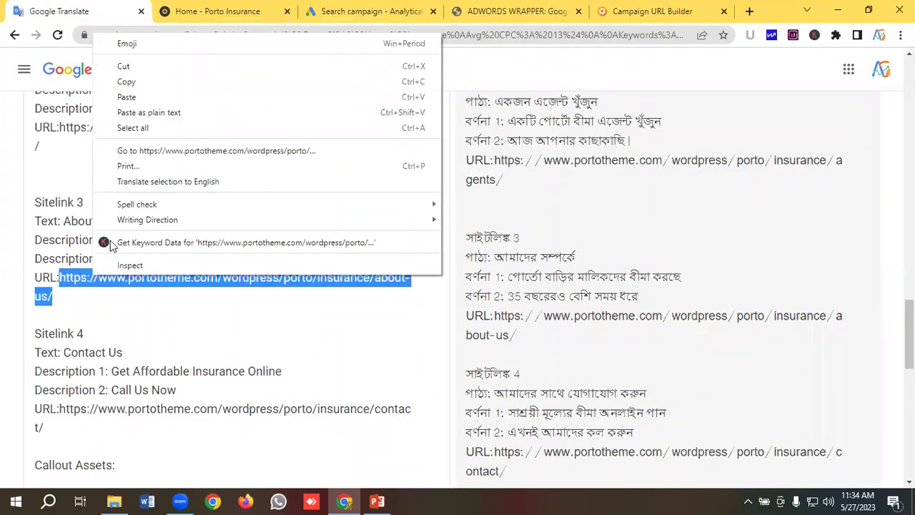
click(131, 81)
click(372, 10)
click(272, 283)
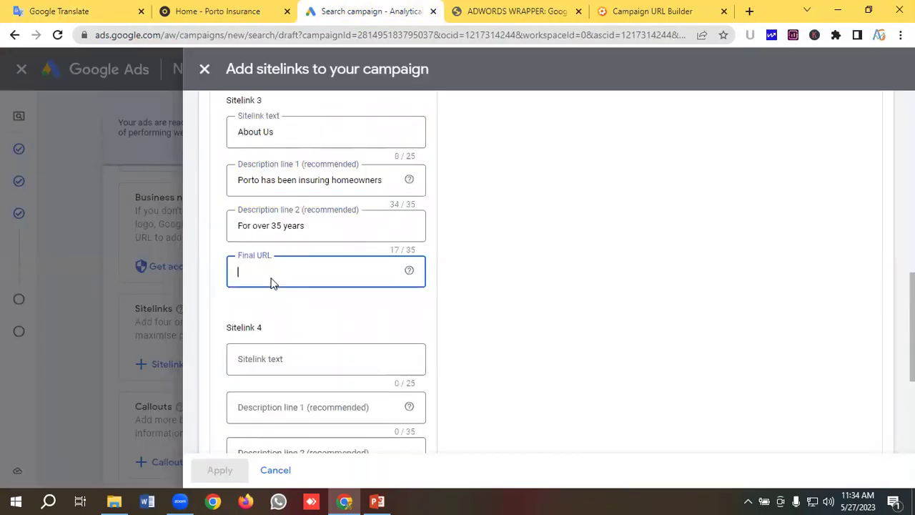
key(ctrl+v)
- Copy "Contact Us" from the Google Translate notes into the sitelink text of sitelink 4 in Google Ads
scroll(272, 283, down, 1)
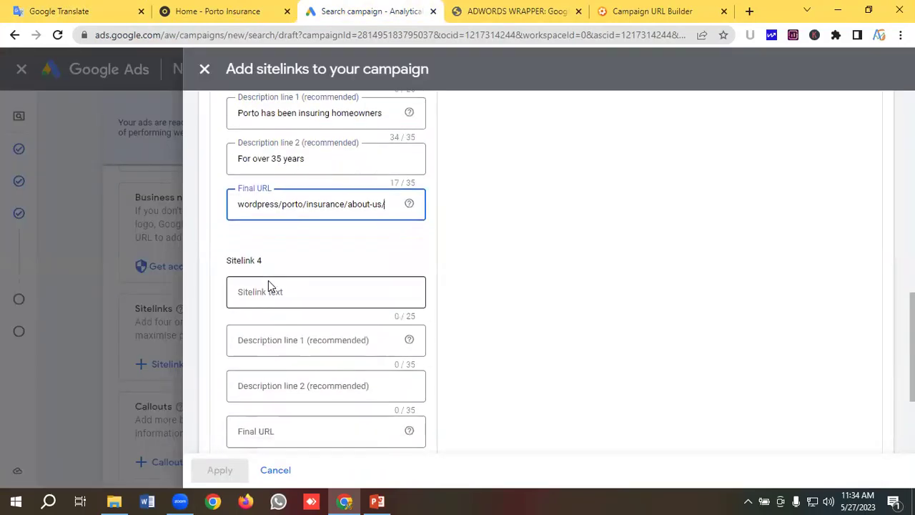
click(267, 280)
click(73, 10)
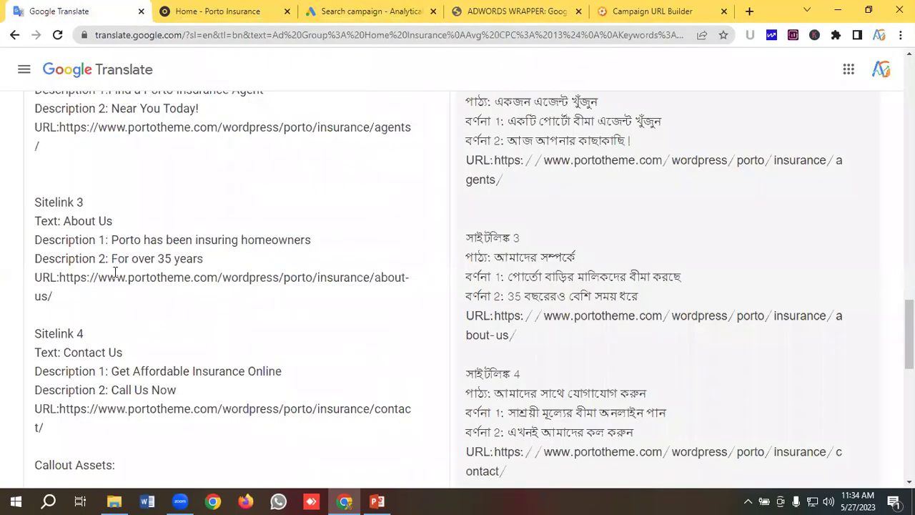
scroll(114, 272, down, 2)
drag(64, 218, 143, 221)
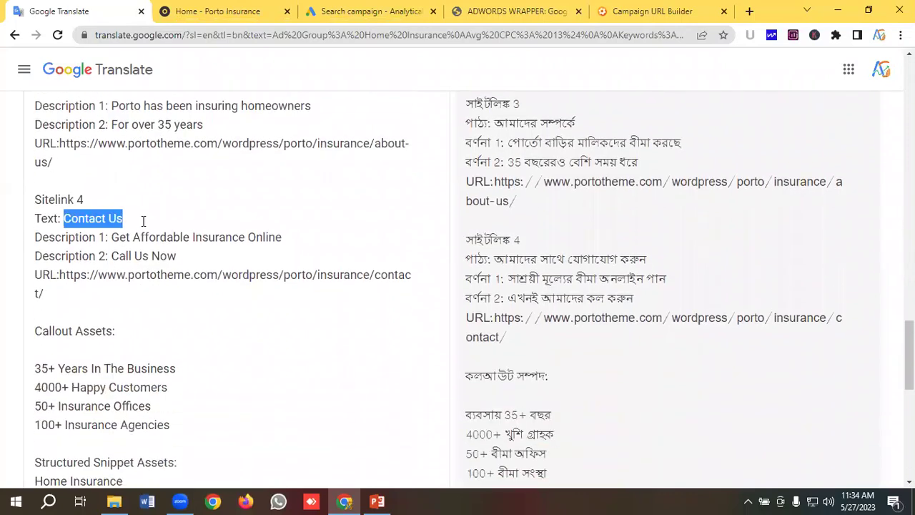
right_click(87, 221)
click(117, 268)
click(315, 8)
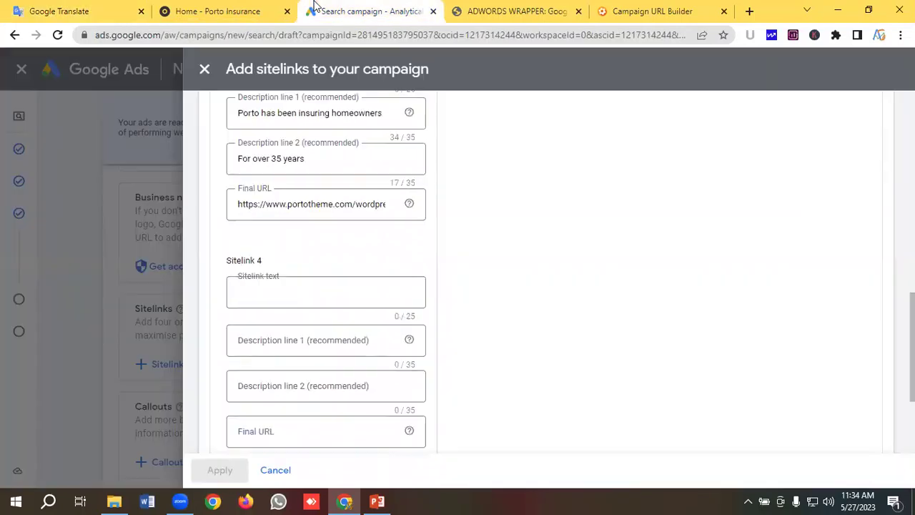
click(254, 295)
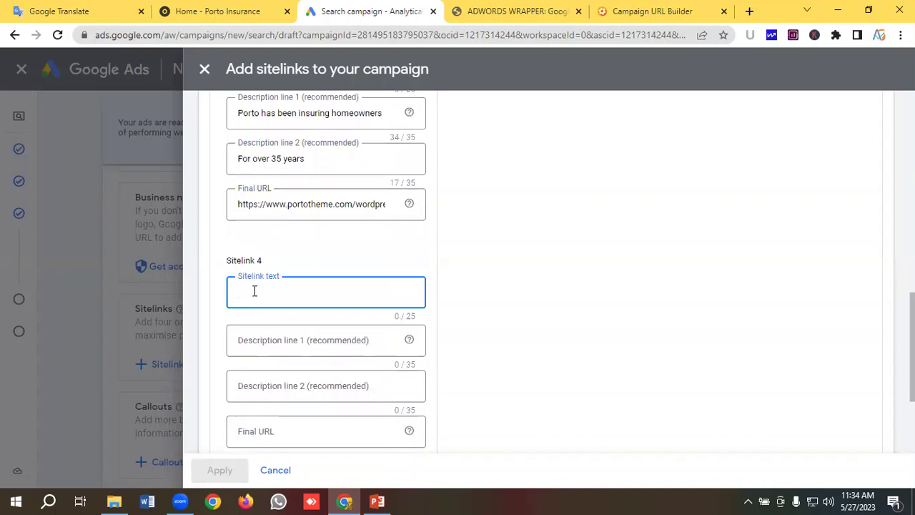
key(ctrl+v)
- Fill description line 1 of sitelink 4 with "Get Affordable Insurance Online", copied from the Google Translate notes
click(275, 351)
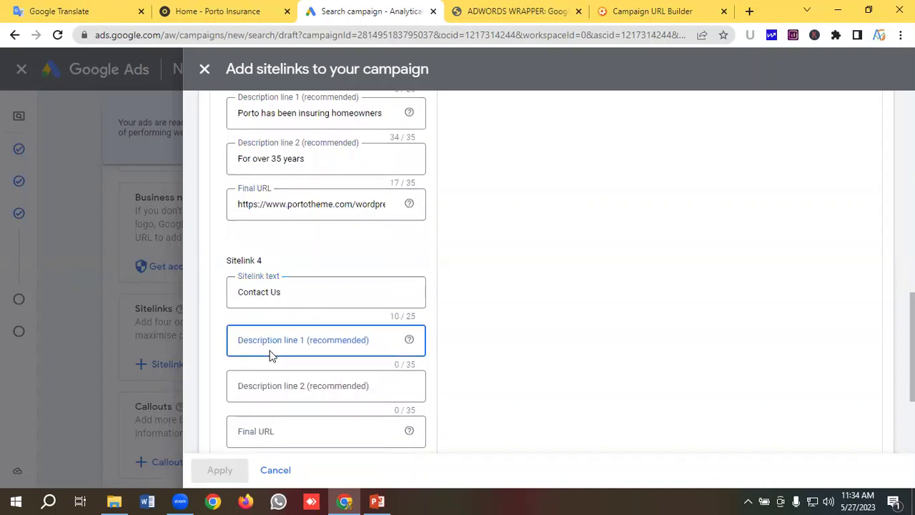
click(72, 12)
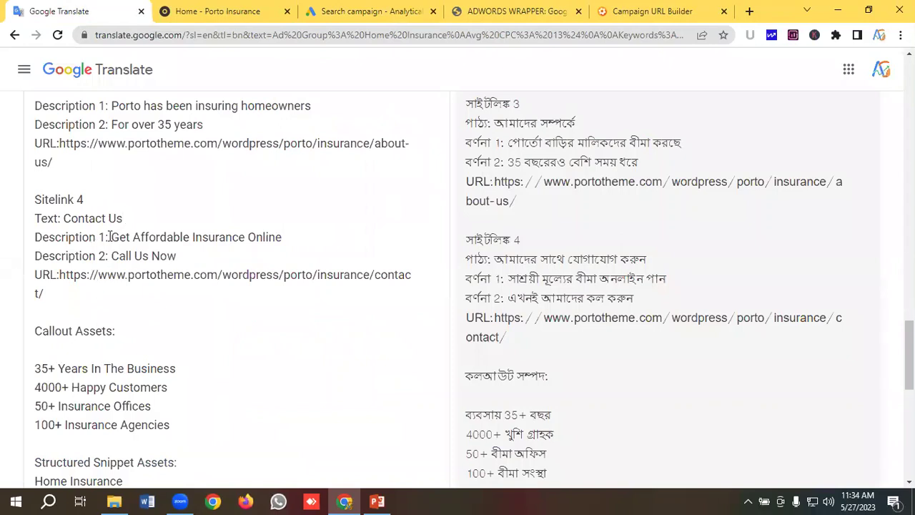
drag(110, 236, 293, 242)
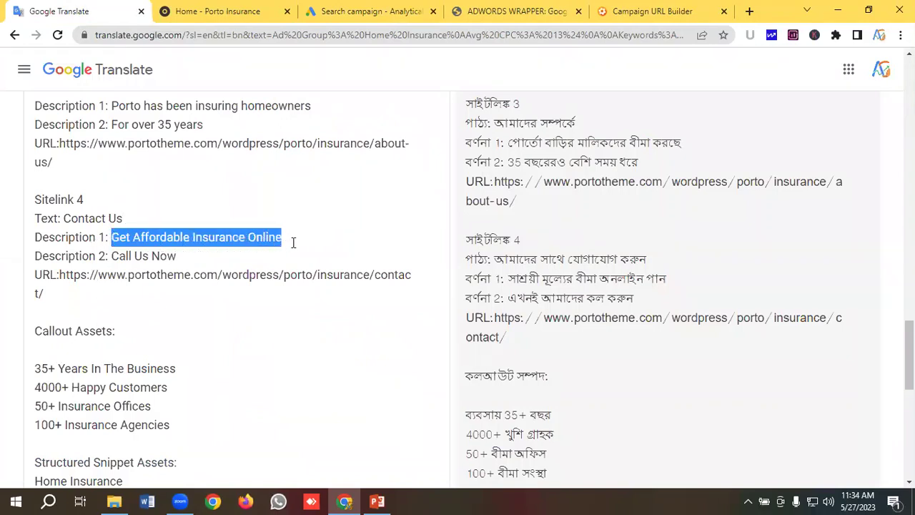
right_click(228, 236)
click(264, 284)
click(346, 8)
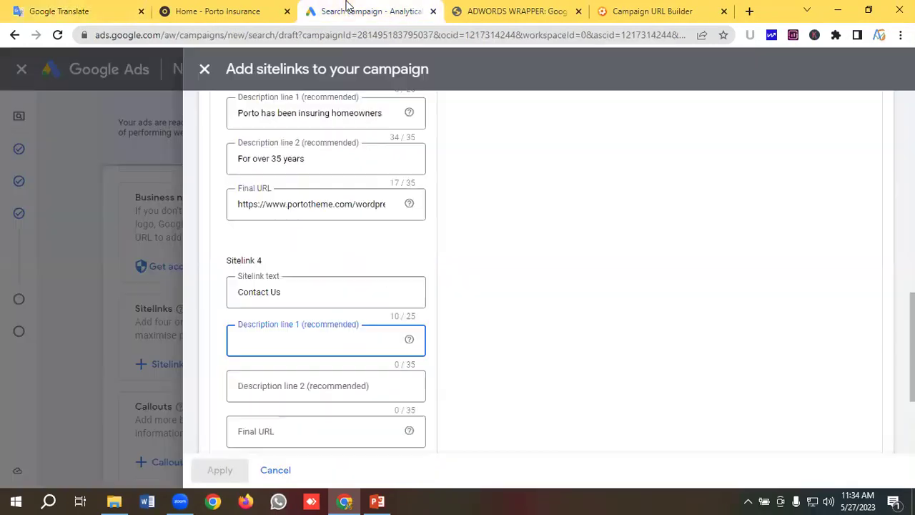
click(272, 329)
key(ctrl+v)
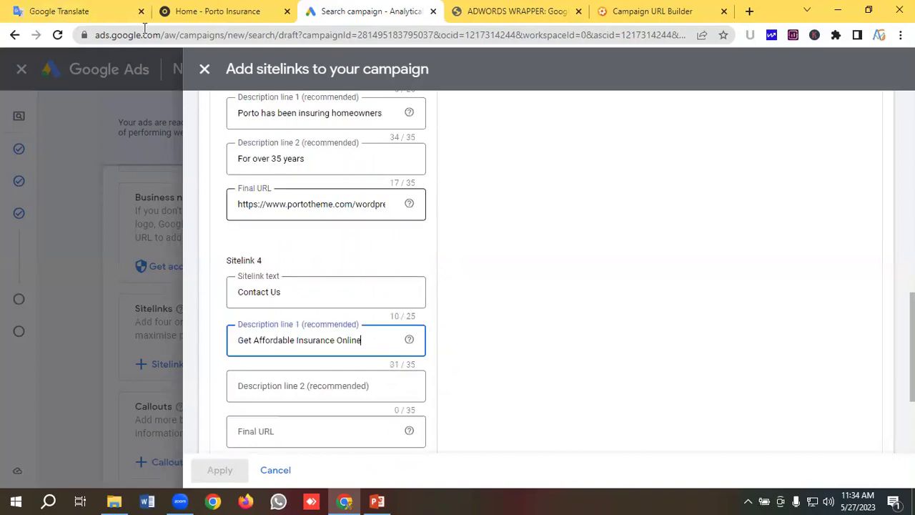
- Copy "Call Us Now" from the Google Translate notes into description line 2 of sitelink 4 in Google Ads
click(79, 11)
scroll(210, 280, down, 1)
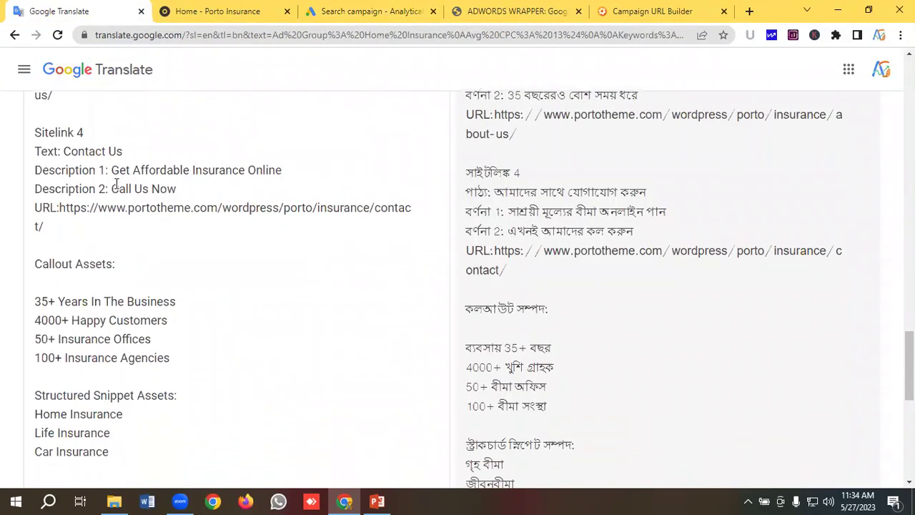
drag(112, 187, 184, 192)
right_click(163, 187)
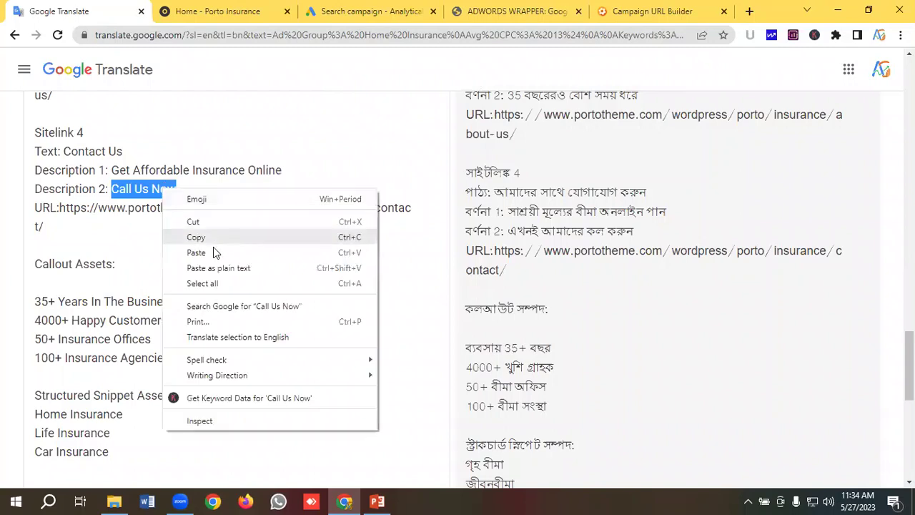
click(197, 239)
click(331, 8)
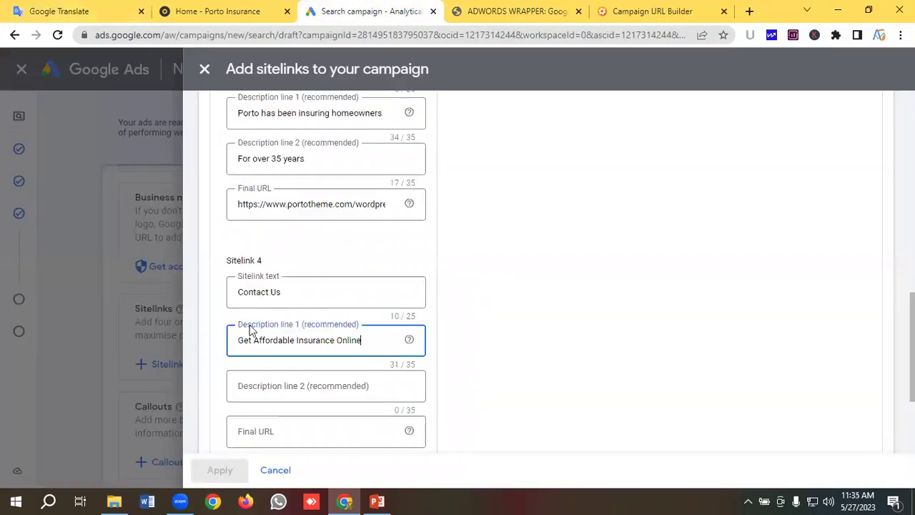
click(280, 388)
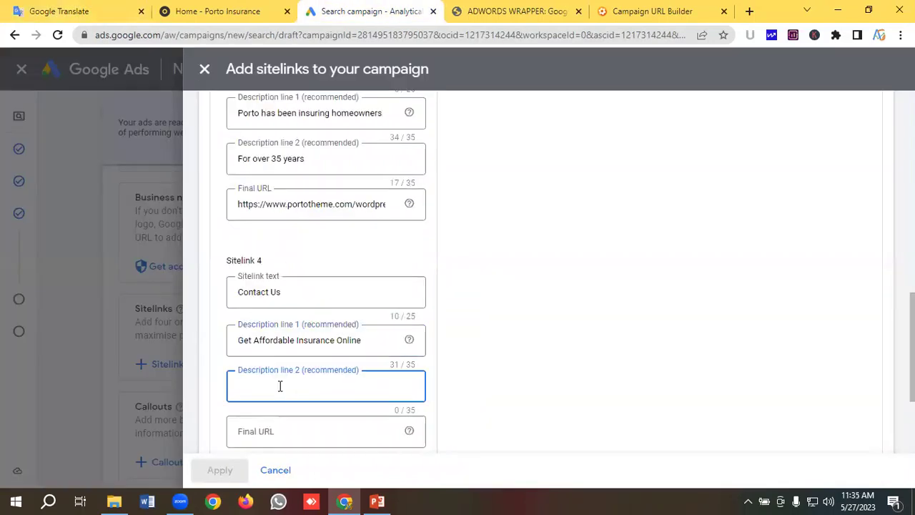
key(ctrl+v)
scroll(280, 386, down, 1)
click(277, 364)
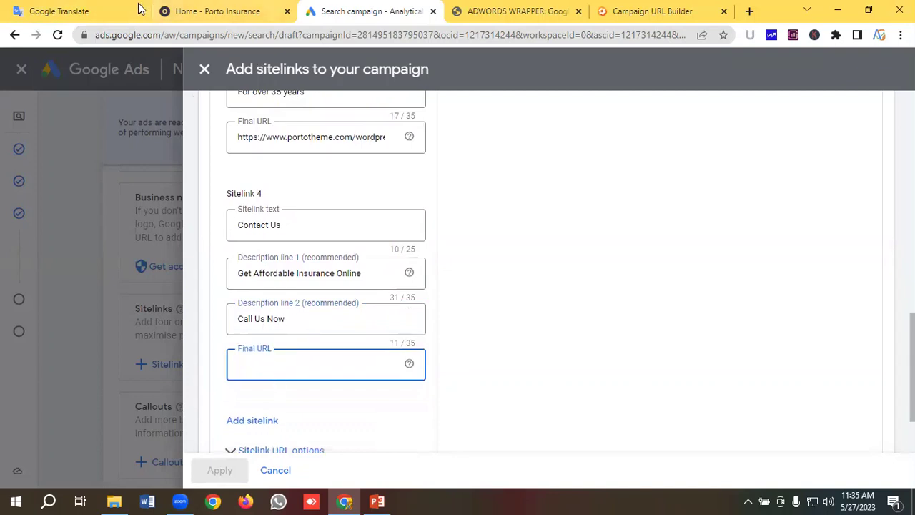
click(72, 11)
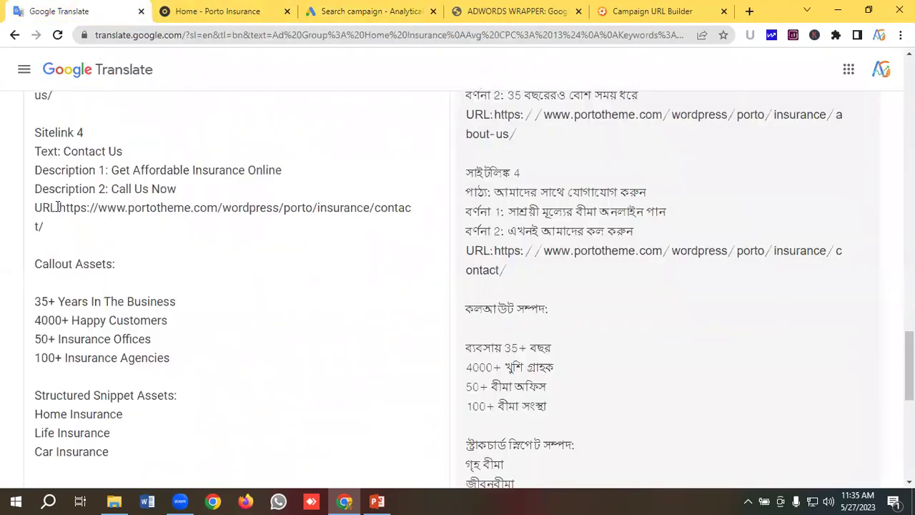
drag(59, 209, 92, 240)
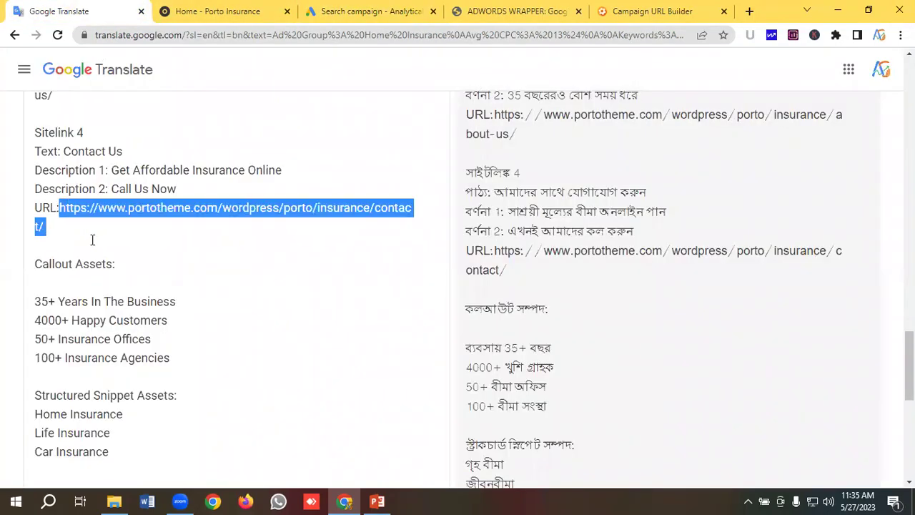
right_click(120, 207)
click(141, 253)
click(378, 11)
click(267, 357)
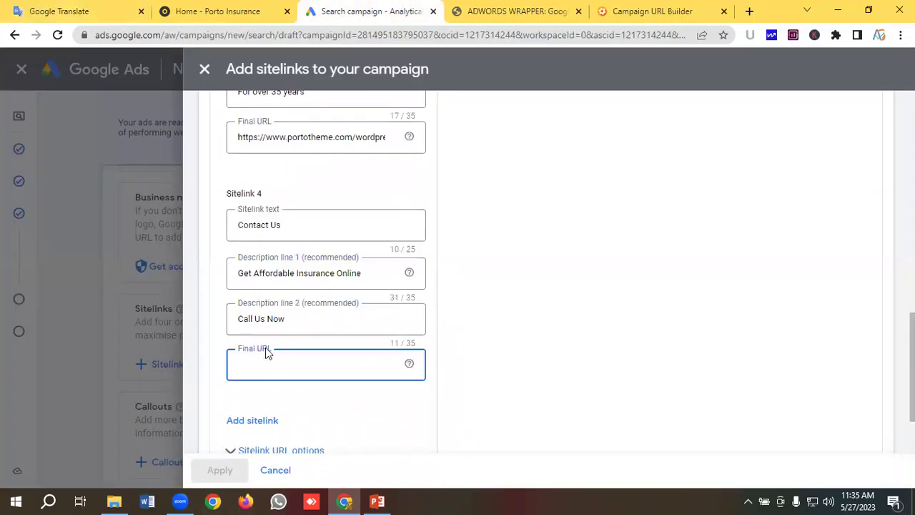
key(ctrl+v)
- Review the entries of all four sitelinks and how they appear in the mobile ad preview
scroll(315, 335, down, 2)
scroll(364, 327, up, 6)
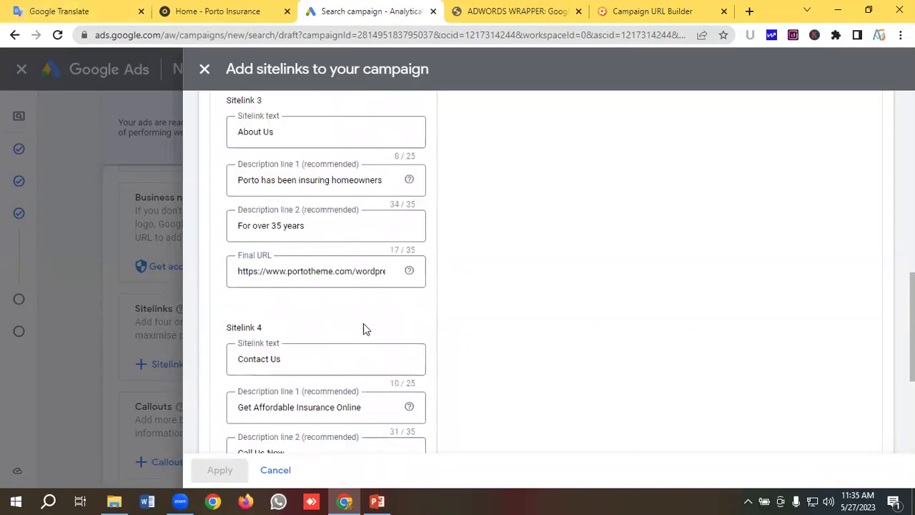
scroll(364, 327, up, 3)
scroll(425, 311, down, 3)
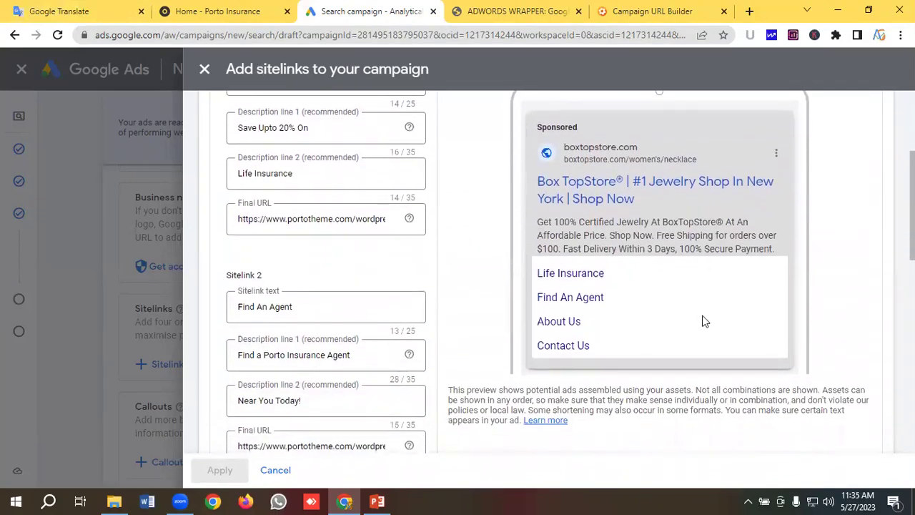
scroll(554, 204, up, 1)
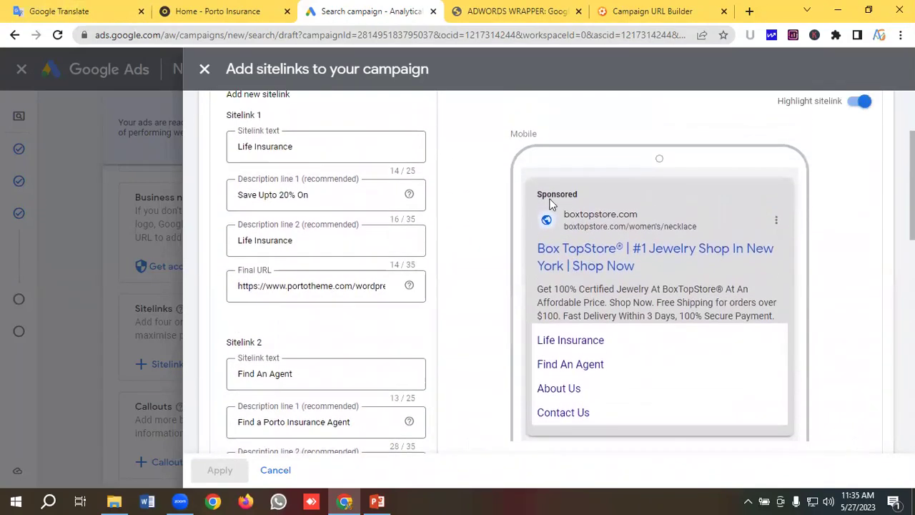
scroll(595, 224, down, 1)
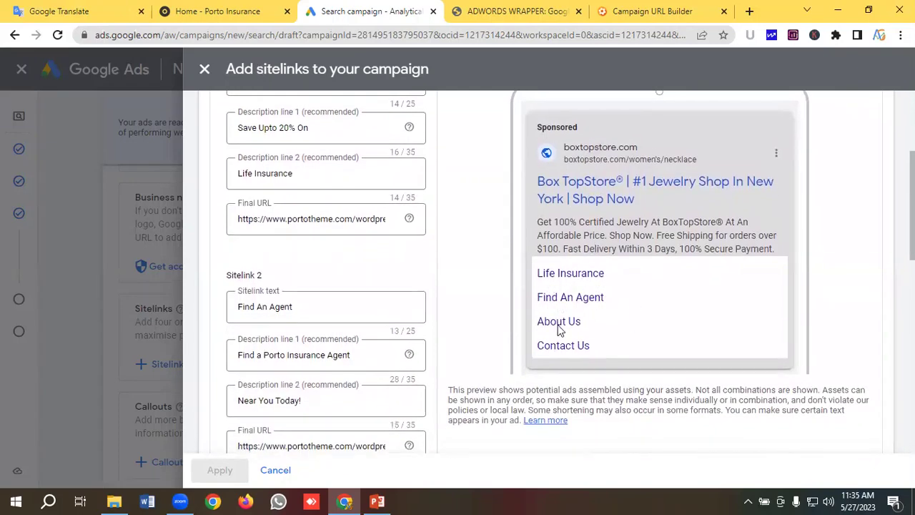
scroll(623, 339, up, 2)
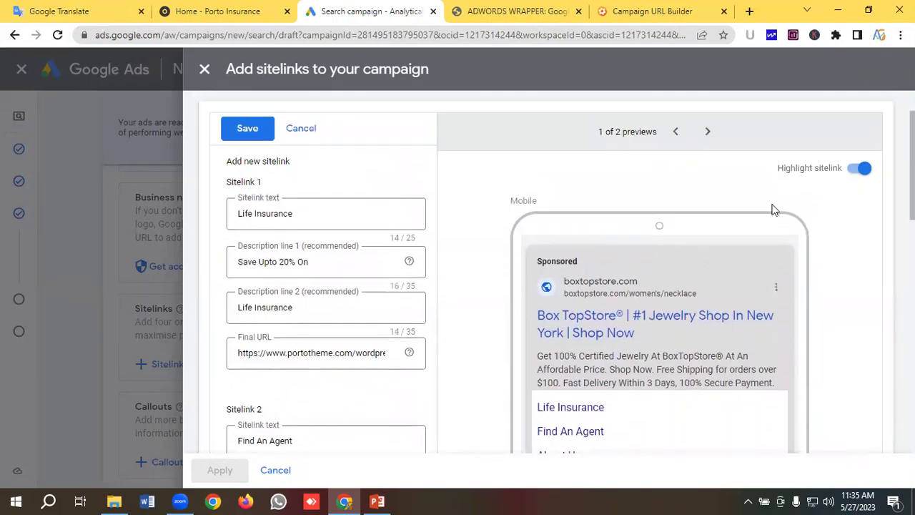
- Check the four sitelinks in the desktop ad preview, then save them and apply them to the campaign
click(709, 133)
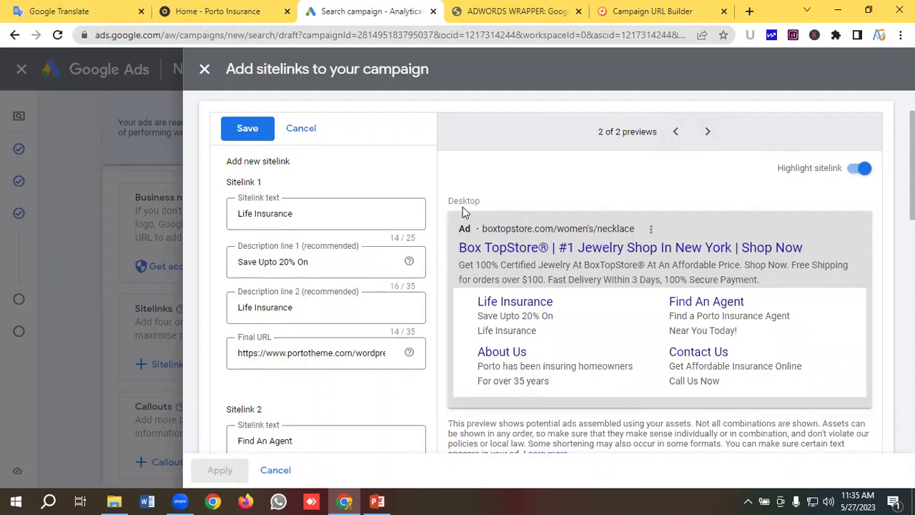
scroll(315, 304, down, 6)
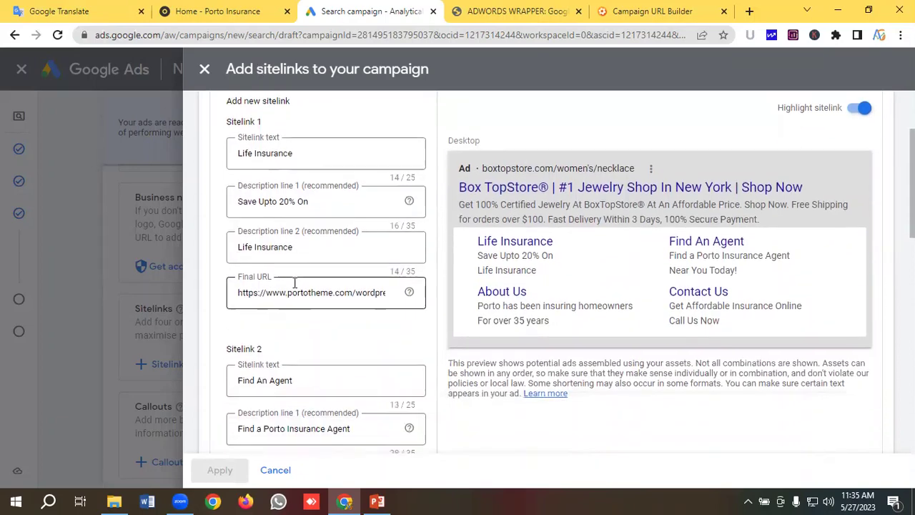
scroll(320, 308, down, 4)
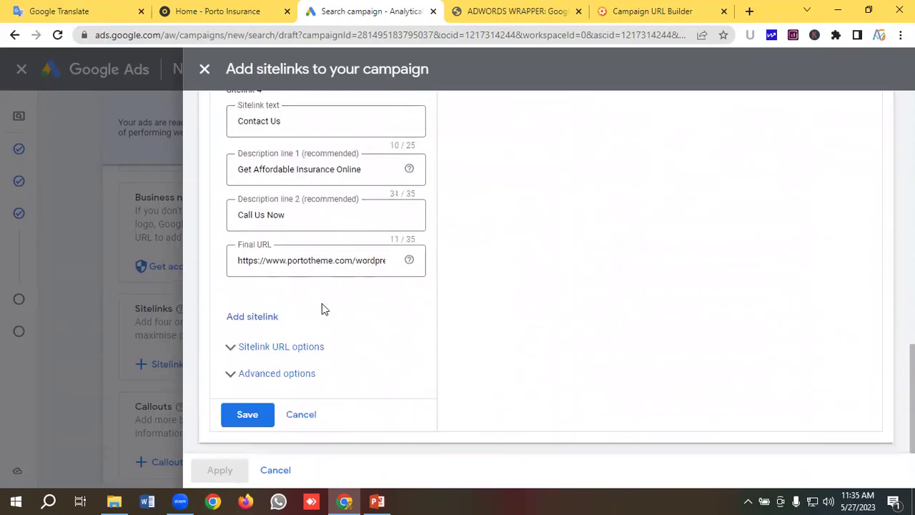
scroll(322, 308, up, 10)
scroll(322, 305, up, 2)
scroll(322, 304, down, 11)
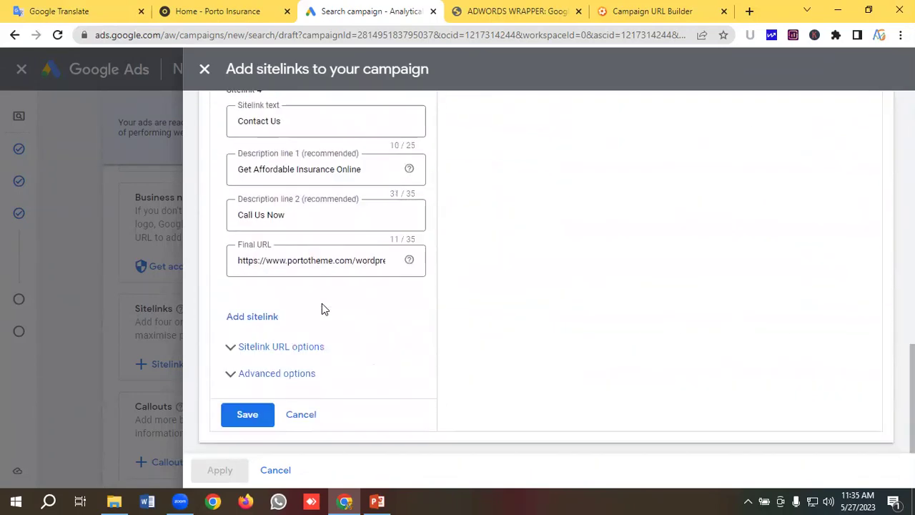
click(263, 415)
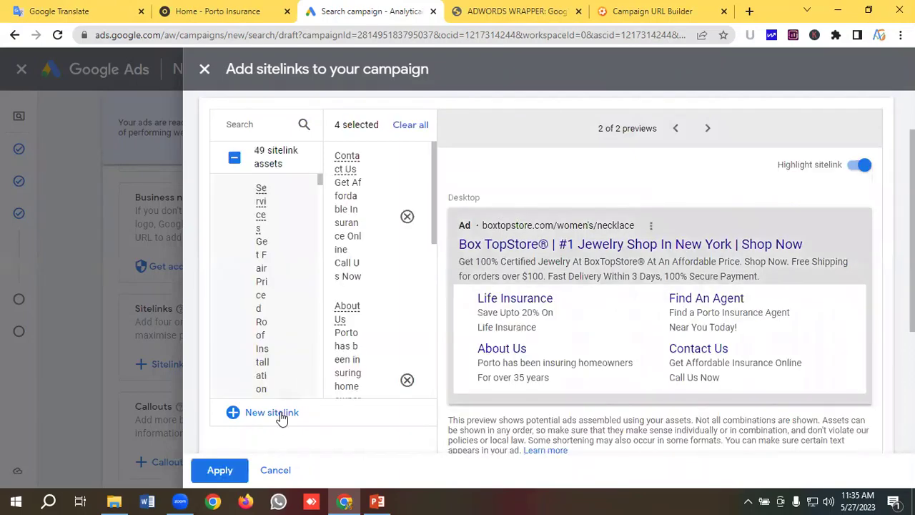
click(222, 470)
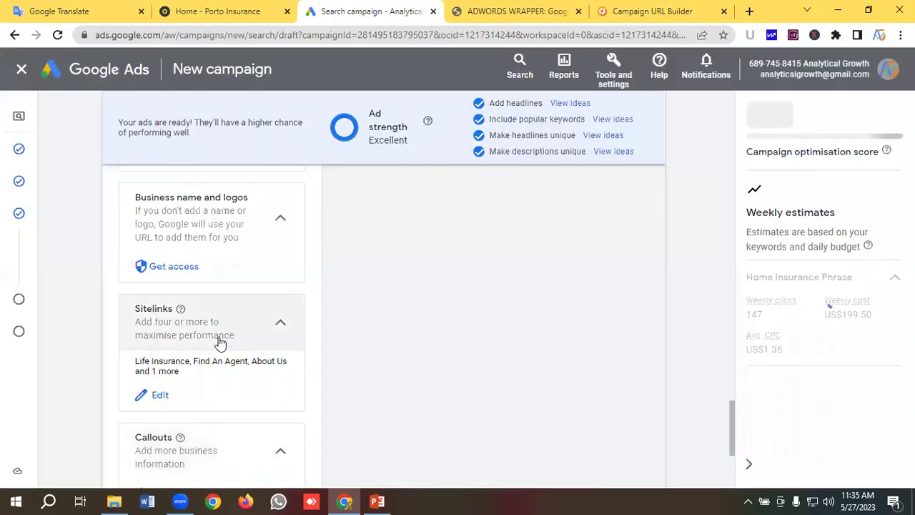
- Open the campaign's callout settings and look up the four callout texts in the Google Translate notes
scroll(221, 343, down, 2)
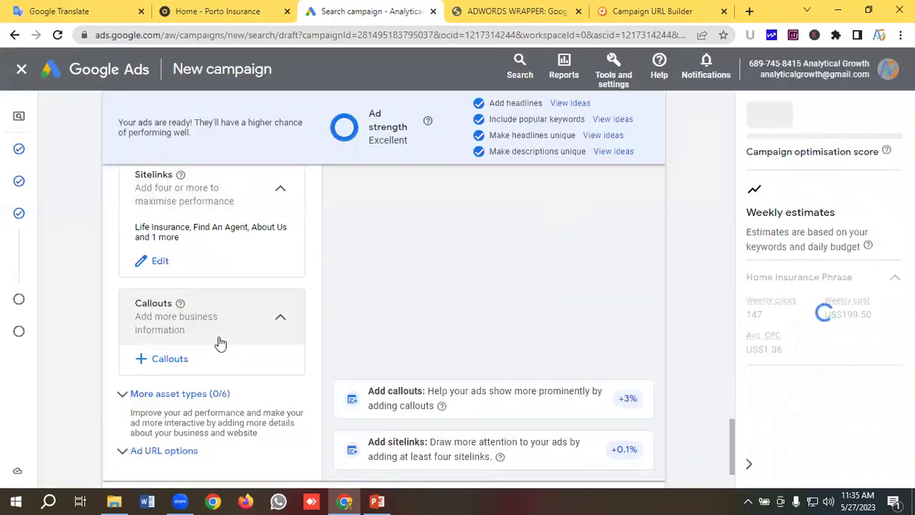
click(176, 363)
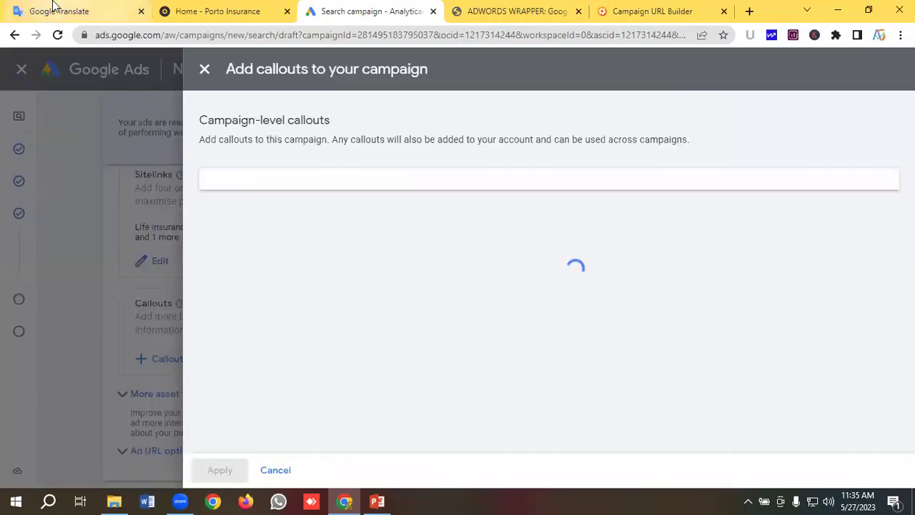
click(55, 11)
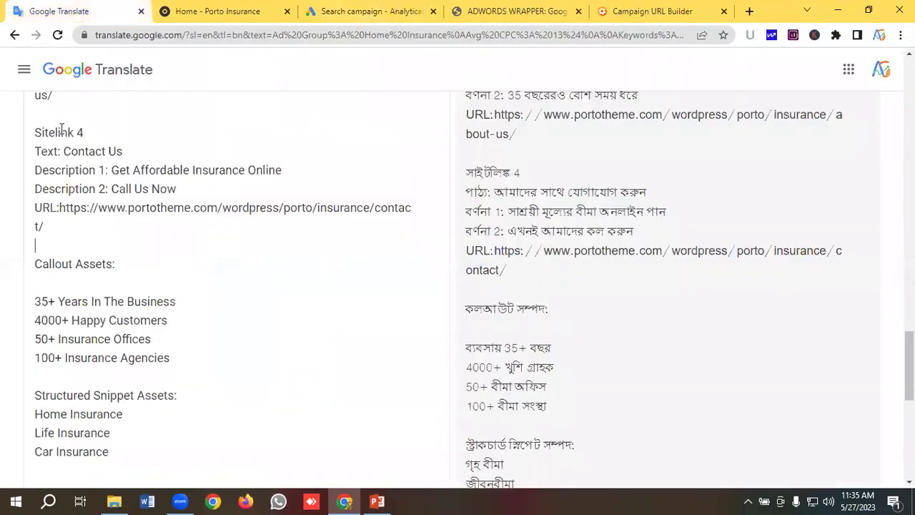
scroll(88, 230, down, 2)
scroll(98, 229, up, 1)
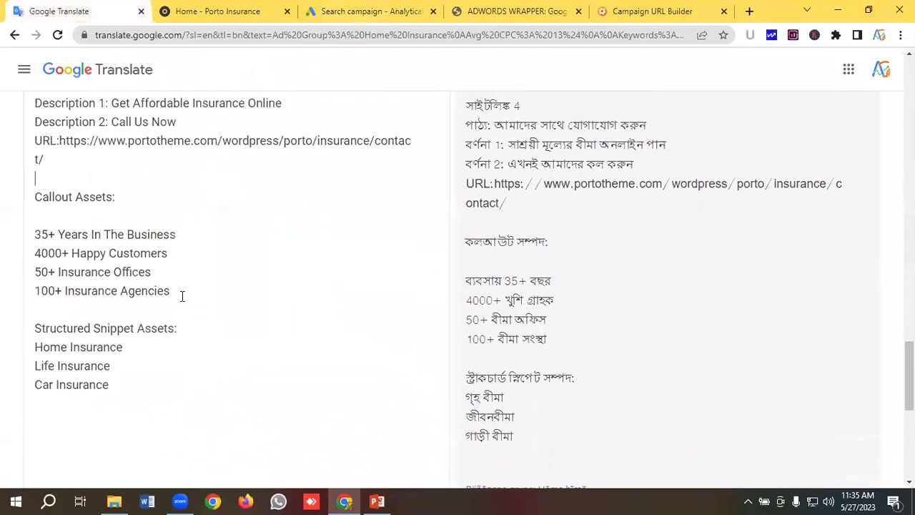
drag(183, 296, 33, 215)
click(219, 258)
click(365, 10)
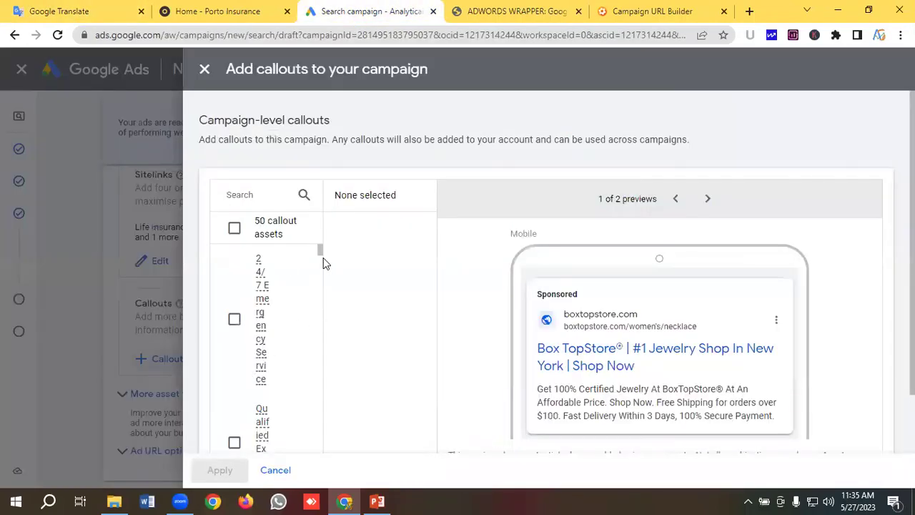
- Look through the existing callout assets in Google Ads and open the form for adding new callouts
drag(318, 256, 317, 263)
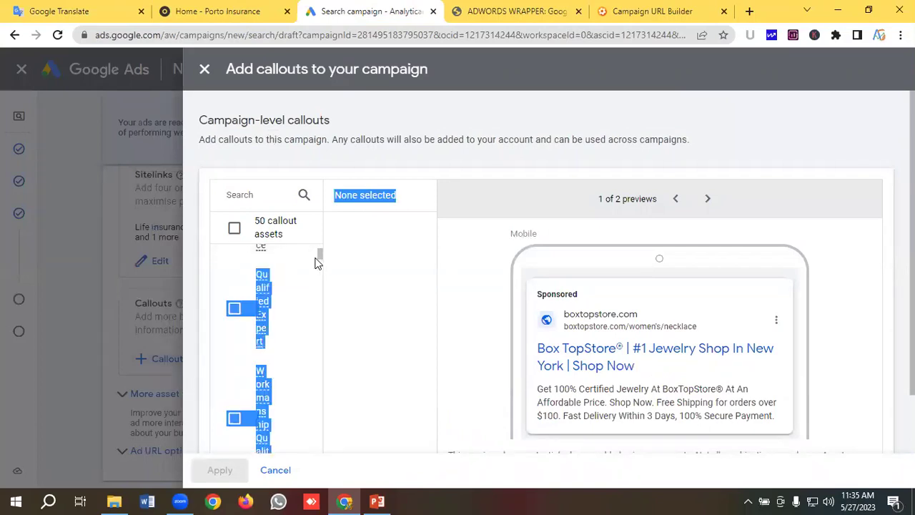
scroll(282, 394, down, 3)
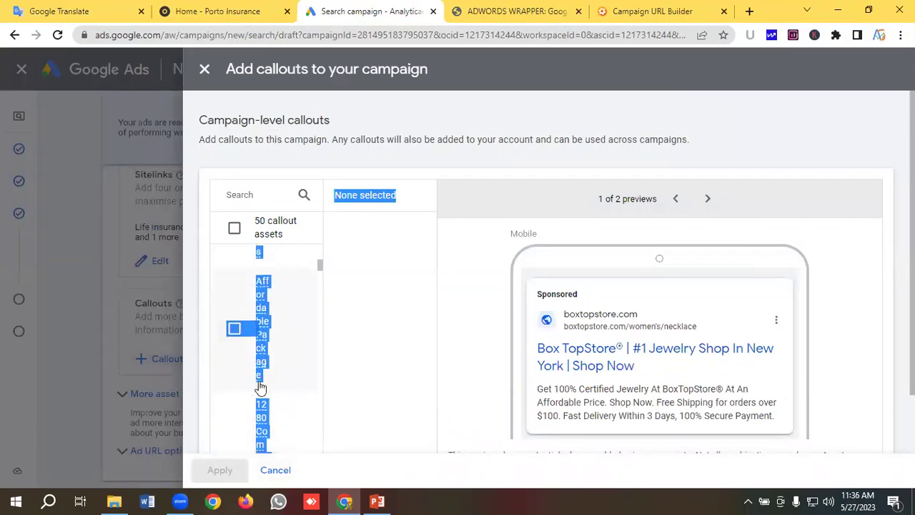
drag(322, 282, 326, 420)
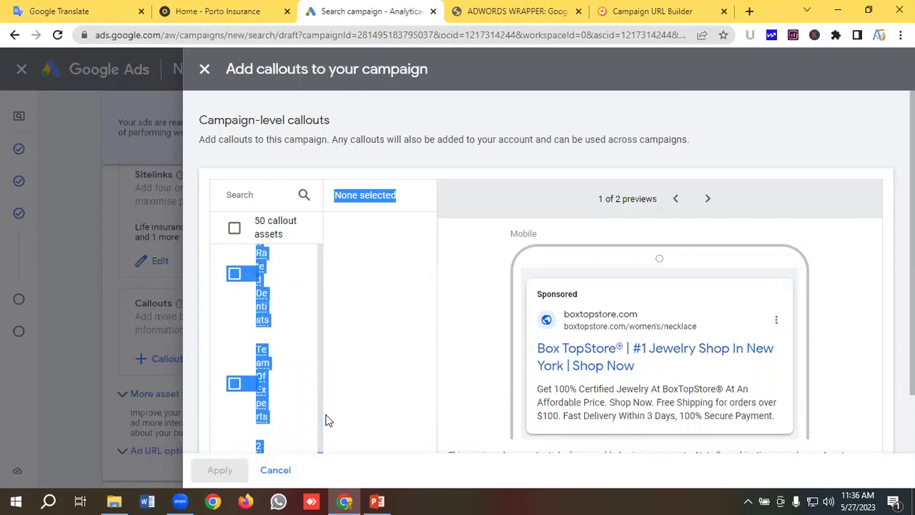
scroll(293, 350, down, 3)
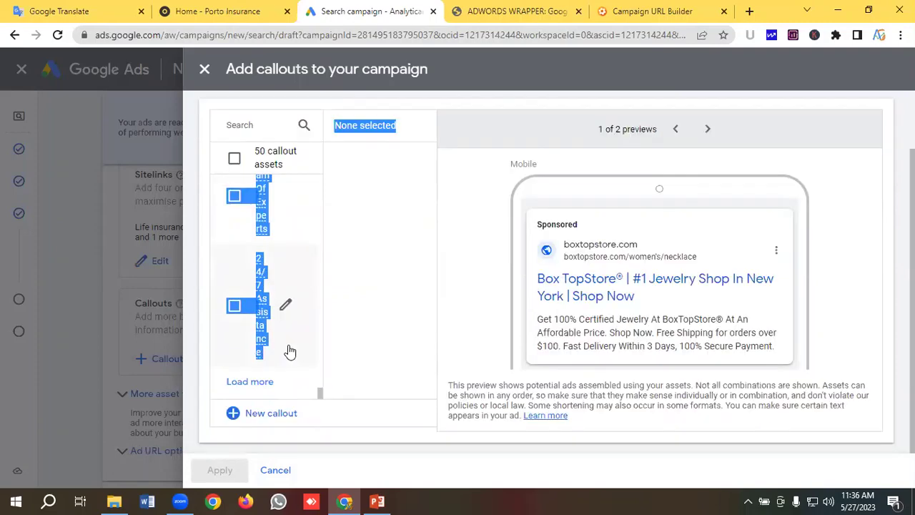
click(277, 415)
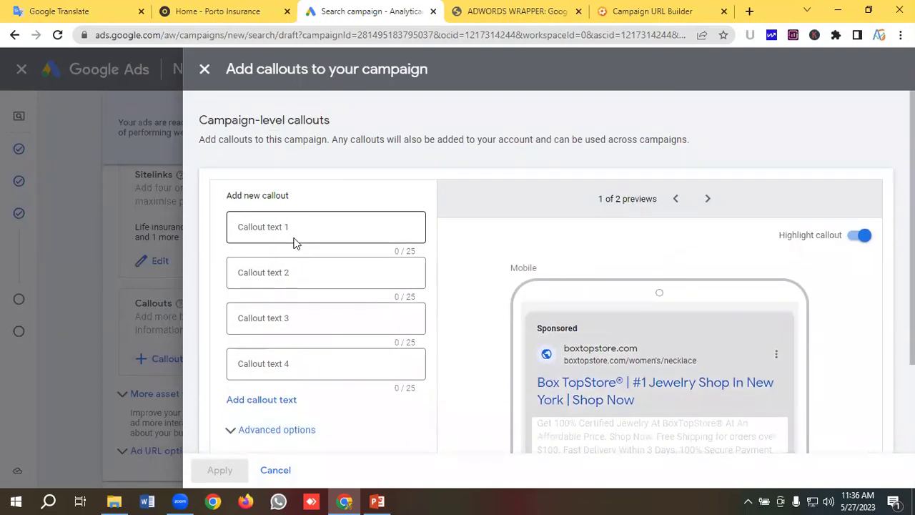
- Fill callout text 1 with "35+ Years In The Business", copied from the Google Translate notes
click(289, 228)
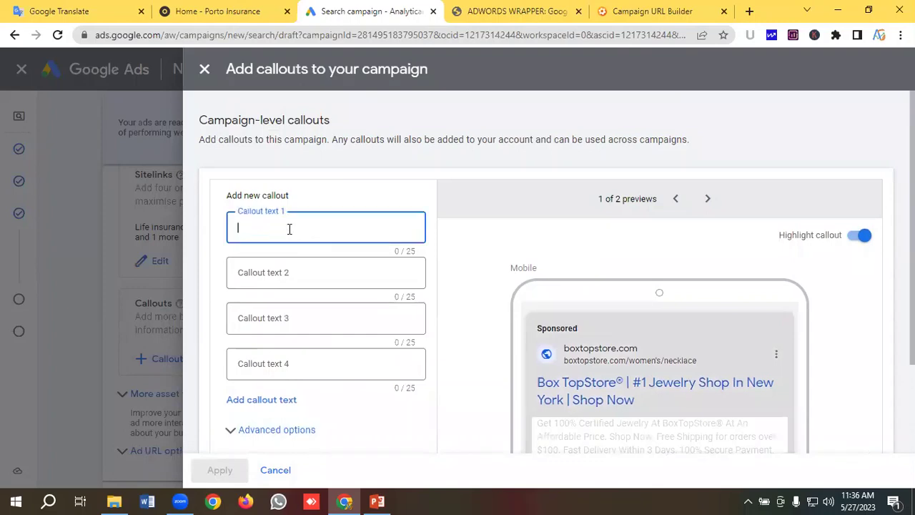
click(98, 10)
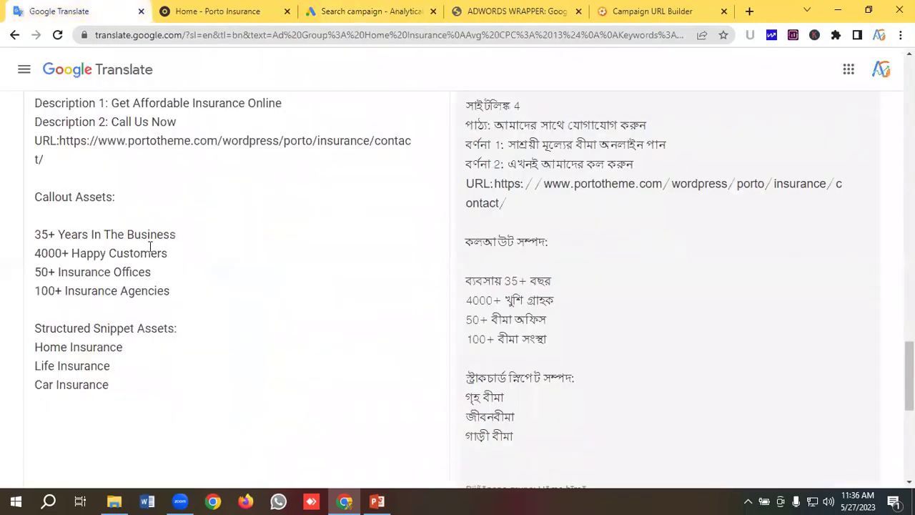
drag(175, 234, 10, 241)
right_click(79, 233)
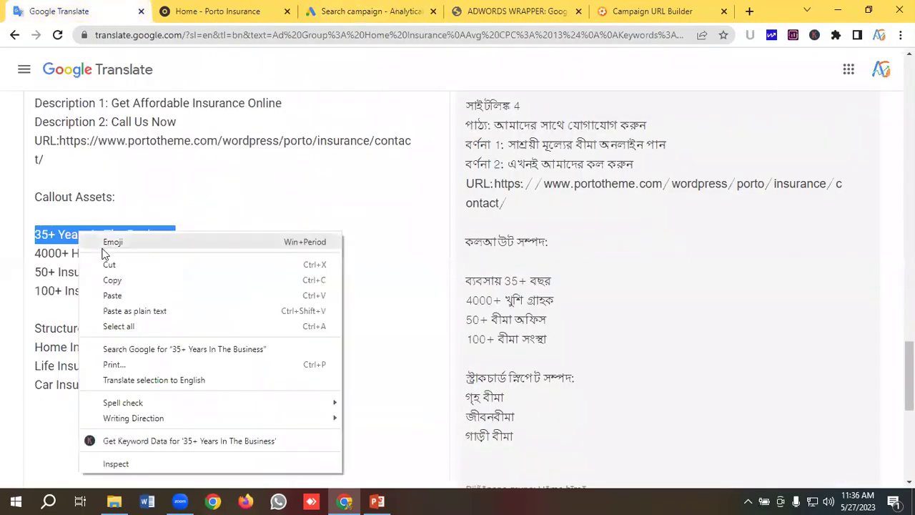
click(112, 281)
click(364, 11)
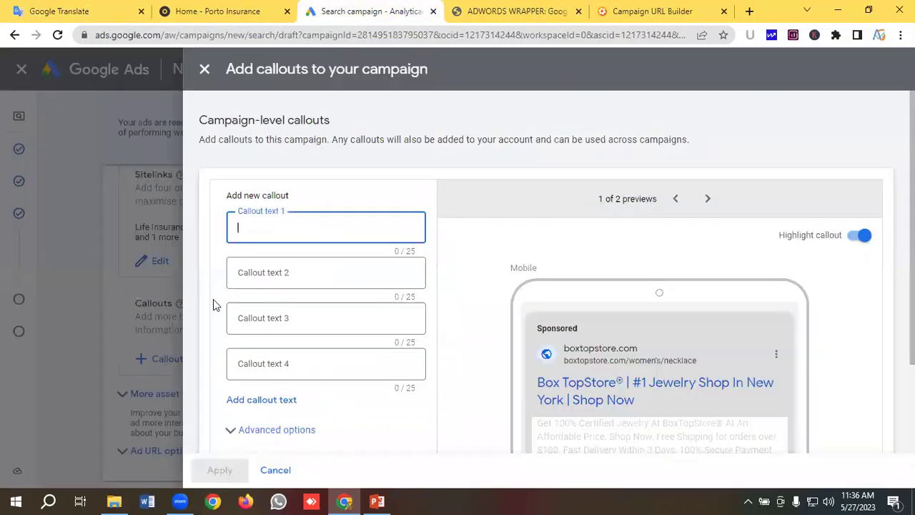
right_click(260, 224)
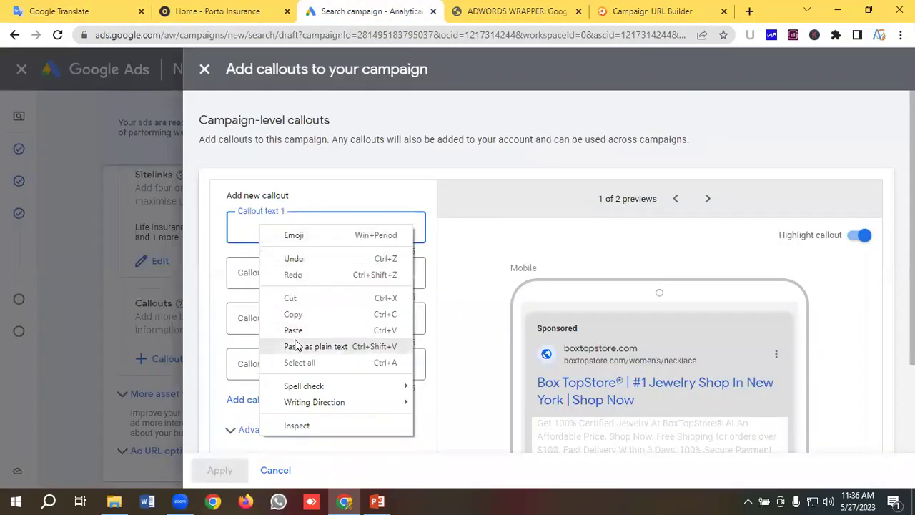
click(300, 346)
- Copy "4000+ Happy Customers" from the Google Translate notes into callout text 2 in Google Ads
click(278, 273)
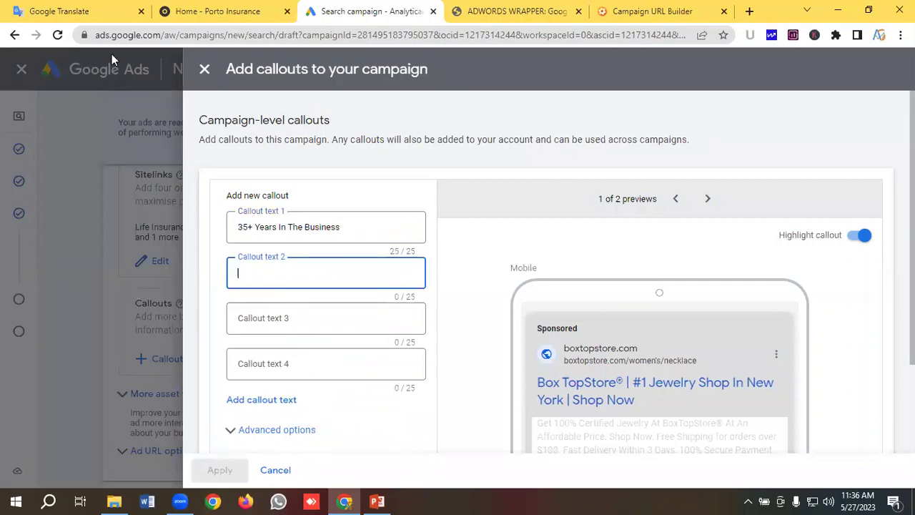
click(85, 14)
drag(168, 253, 34, 252)
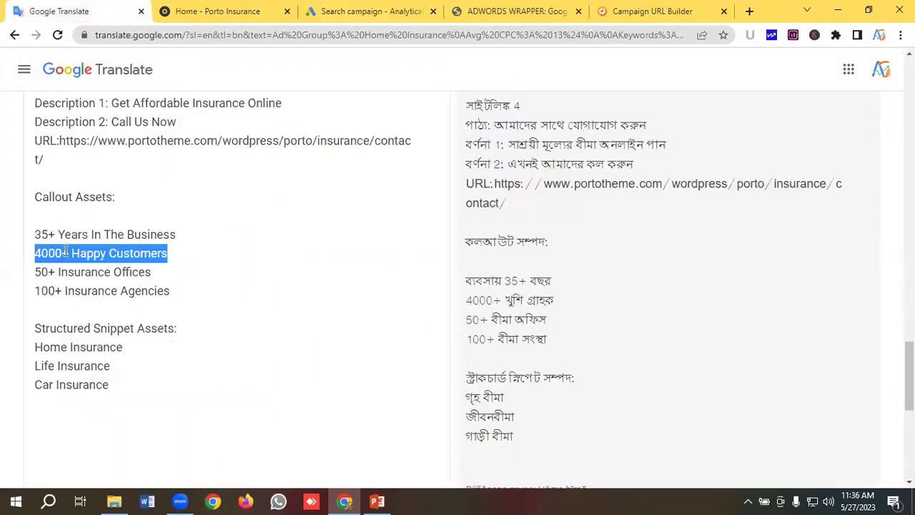
right_click(65, 252)
click(104, 59)
click(343, 13)
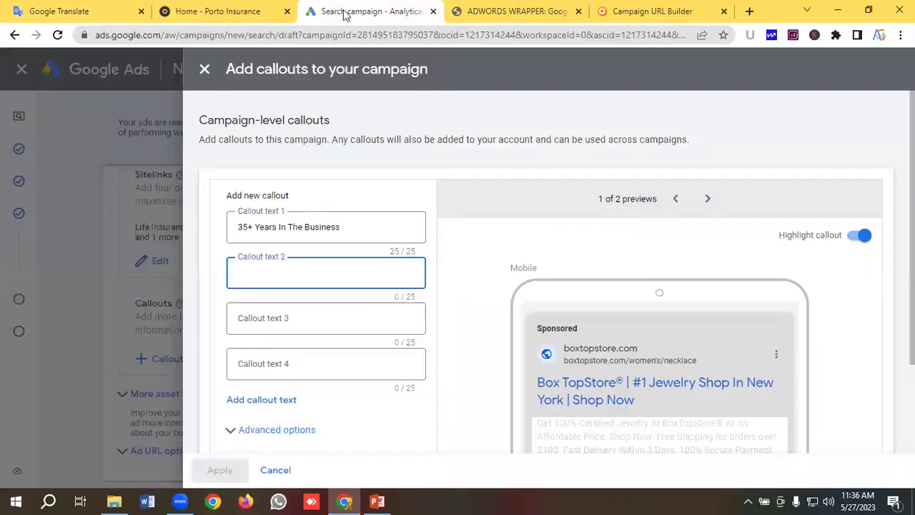
right_click(264, 273)
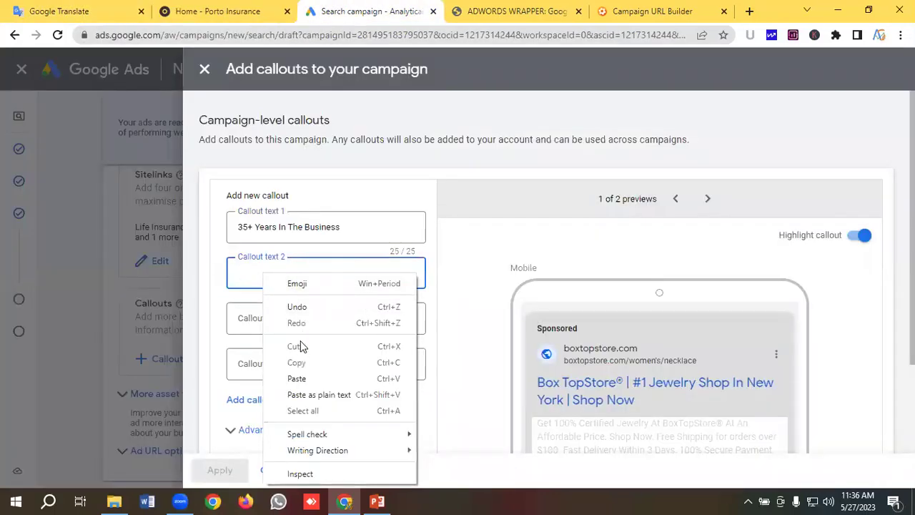
click(297, 378)
- Set callout text 3 in Google Ads to "50+ Insurance Offices", copied from the Google Translate notes
click(42, 9)
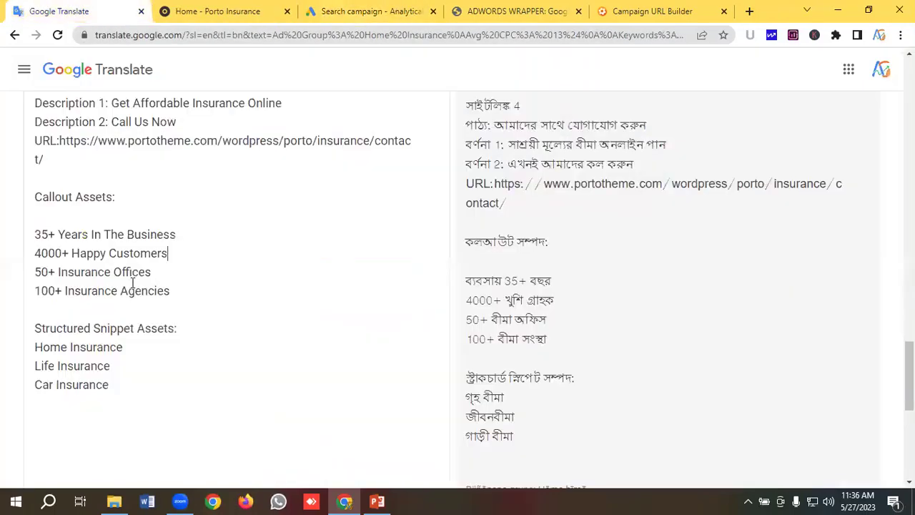
drag(153, 278, 20, 284)
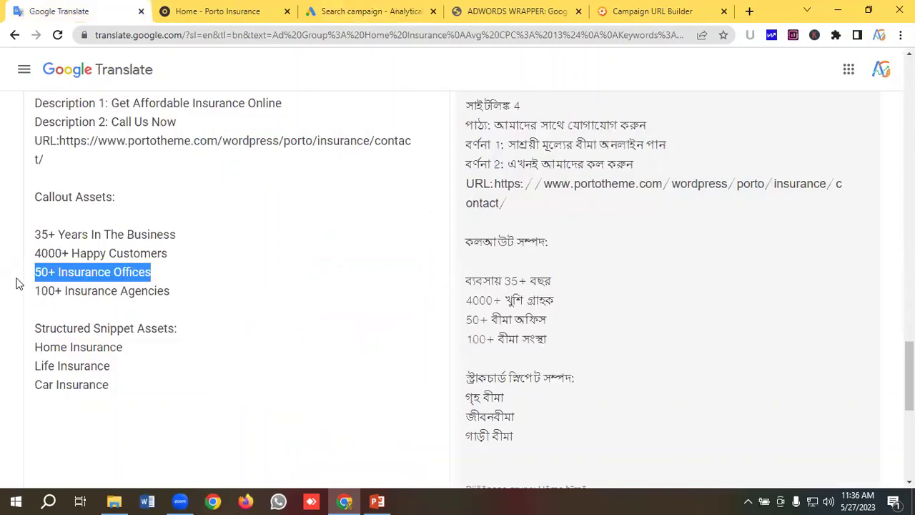
right_click(83, 270)
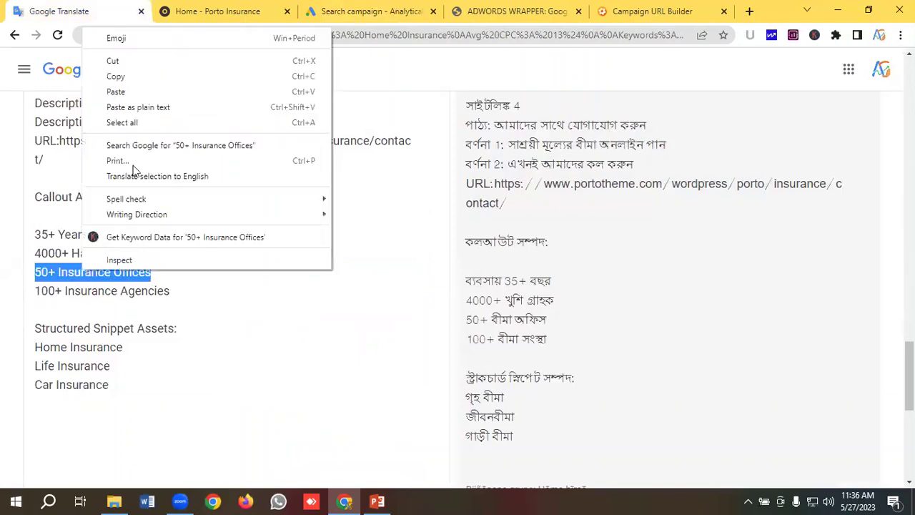
click(116, 77)
click(329, 10)
click(275, 317)
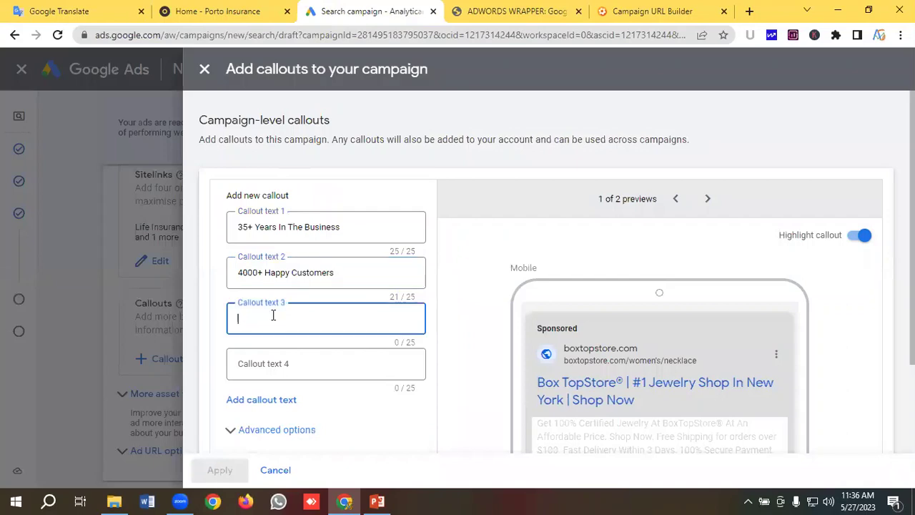
right_click(270, 319)
click(311, 211)
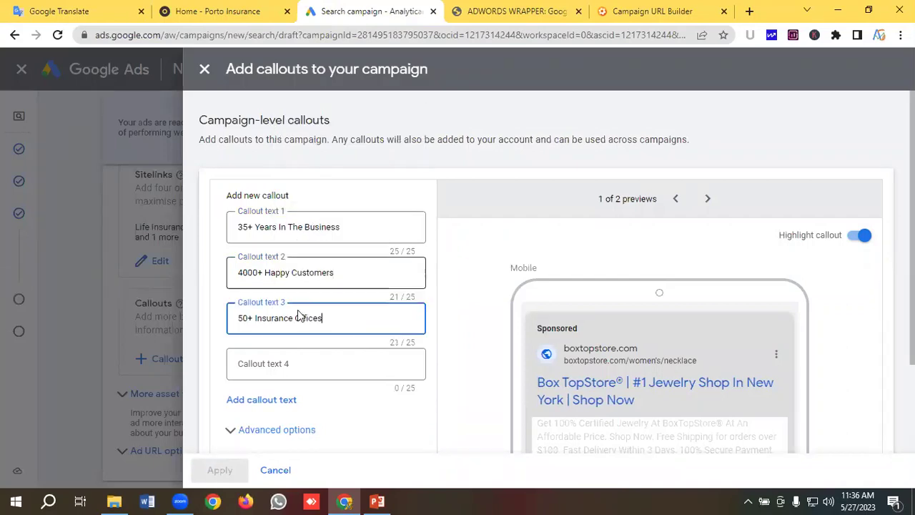
- Fill callout text 4 with "100+ Insurance Agencies", copied from the Google Translate notes
click(297, 362)
click(33, 9)
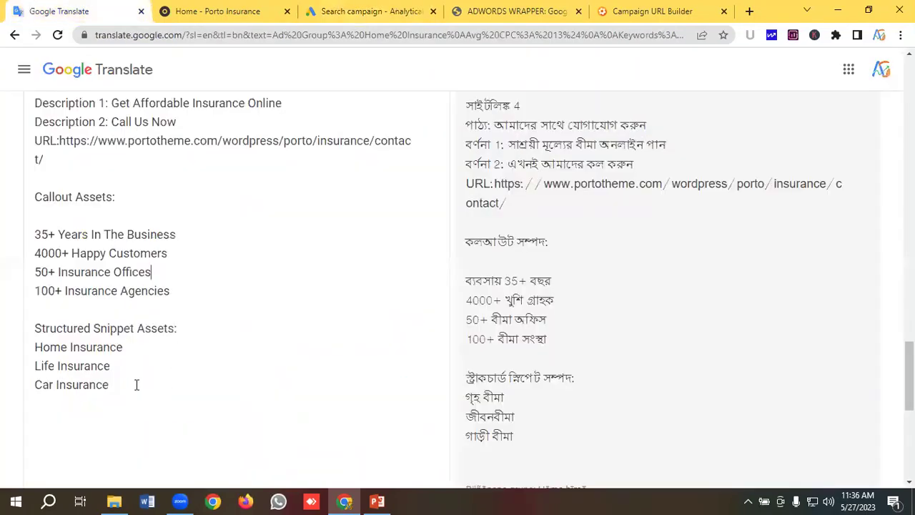
drag(135, 290, 24, 293)
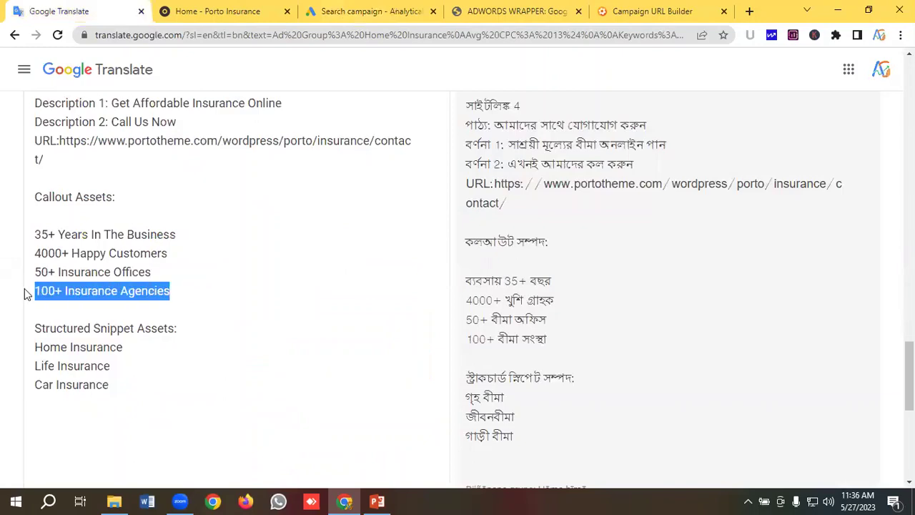
right_click(89, 289)
click(122, 95)
click(371, 11)
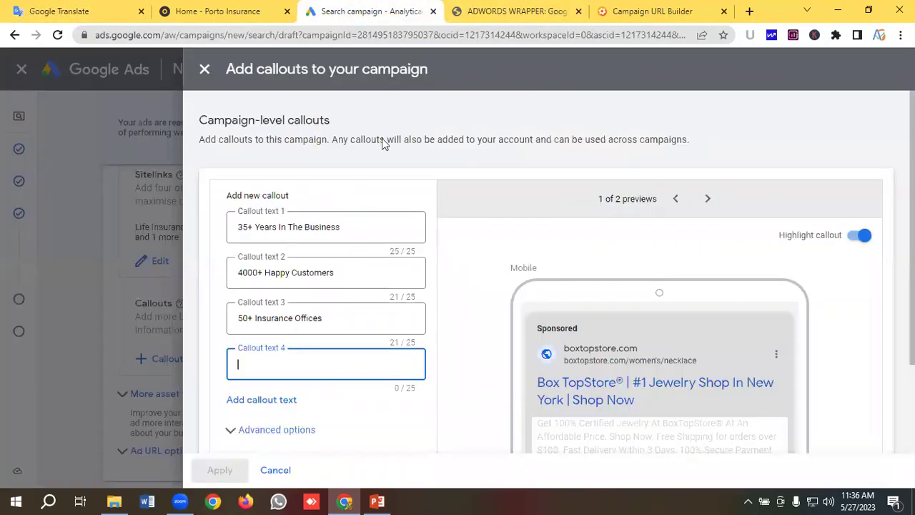
right_click(274, 363)
click(309, 255)
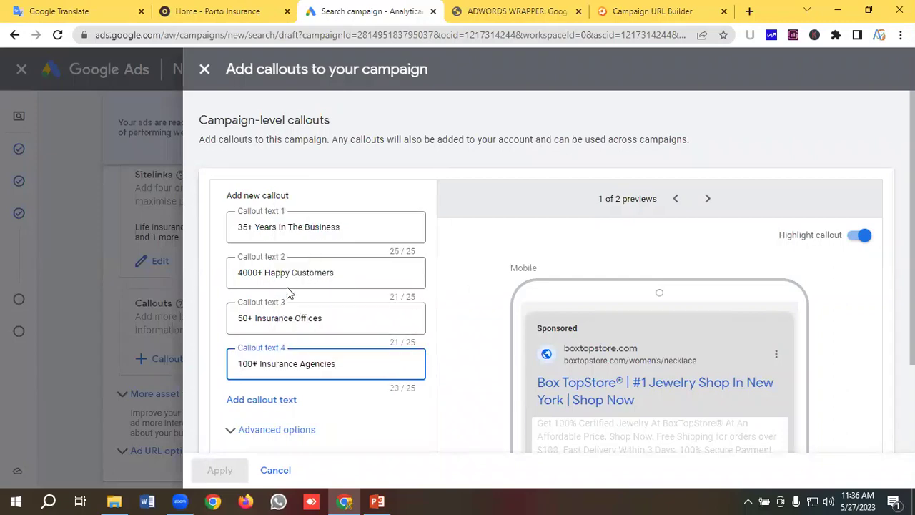
- Save the four new callouts and apply them to the campaign
scroll(327, 292, down, 1)
scroll(458, 311, up, 1)
scroll(578, 280, down, 2)
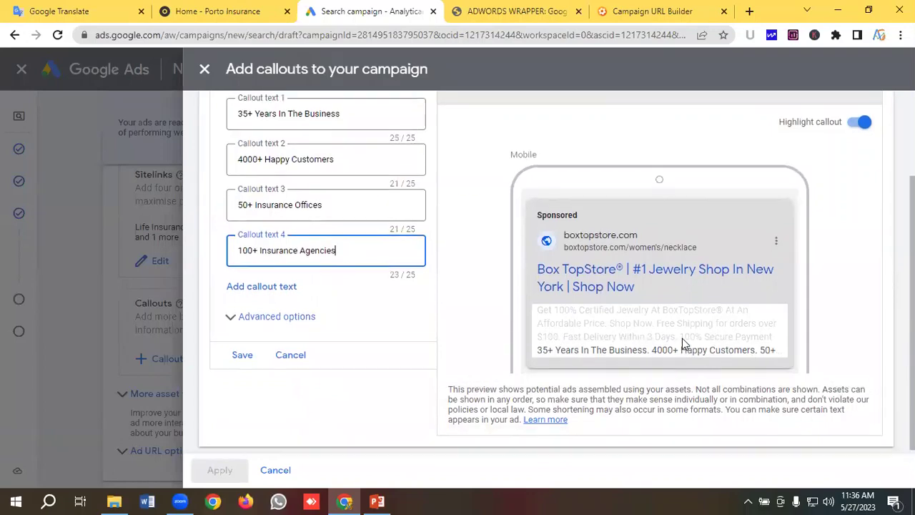
scroll(694, 343, up, 1)
scroll(709, 343, down, 1)
click(243, 352)
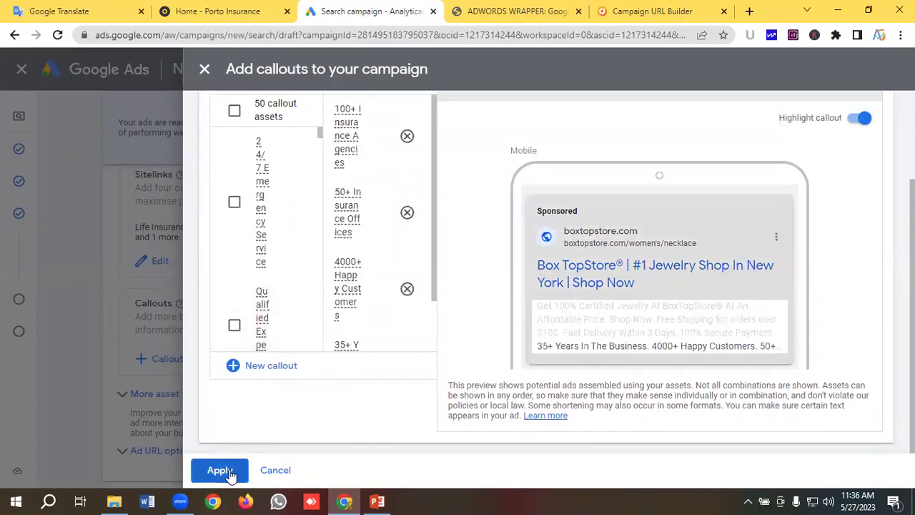
click(222, 471)
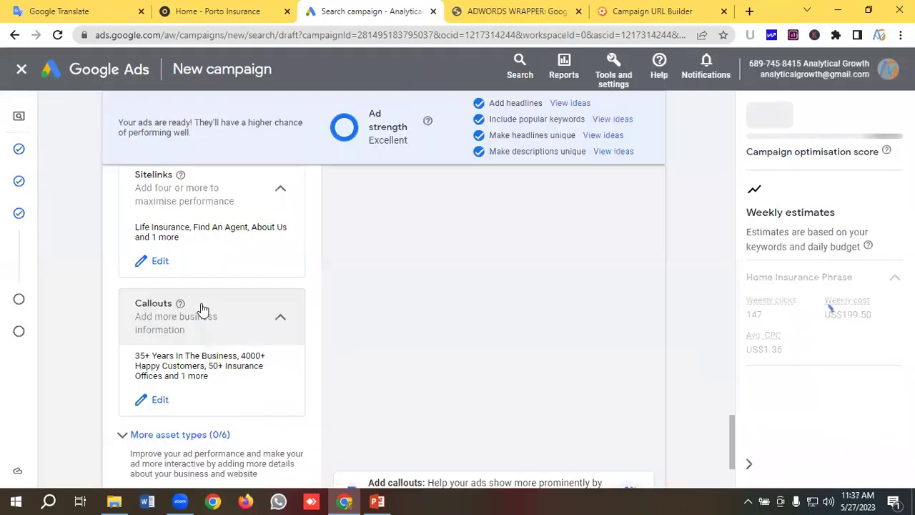
- Start adding structured snippets from the additional asset types and look up their values in the Google Translate notes
scroll(203, 303, down, 1)
click(188, 306)
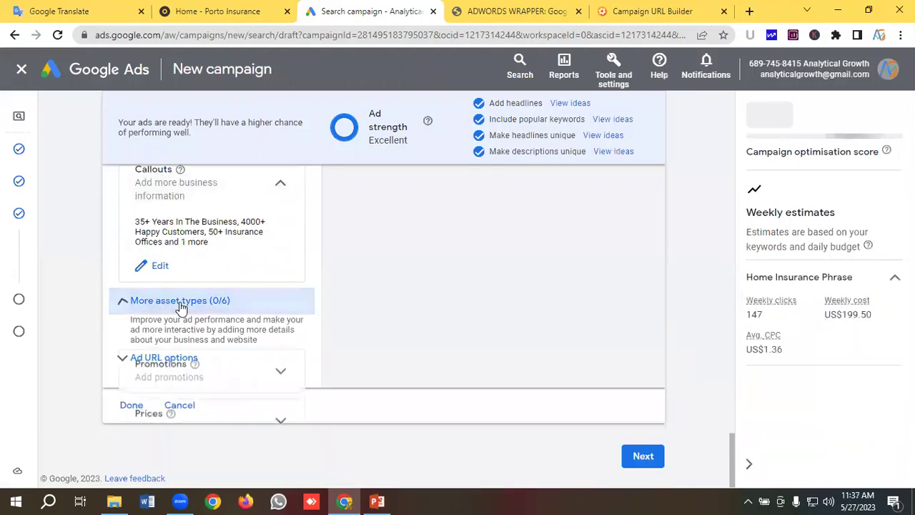
scroll(208, 318, down, 2)
scroll(193, 294, down, 1)
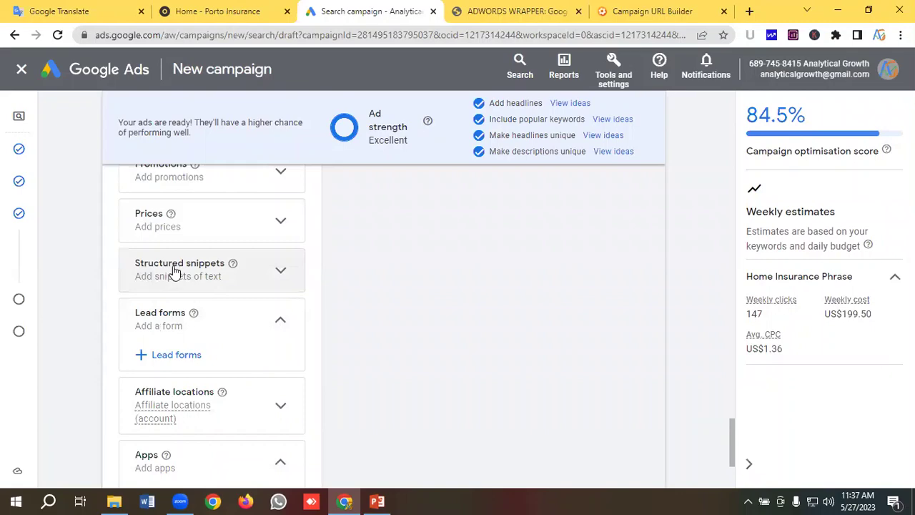
click(173, 272)
click(179, 307)
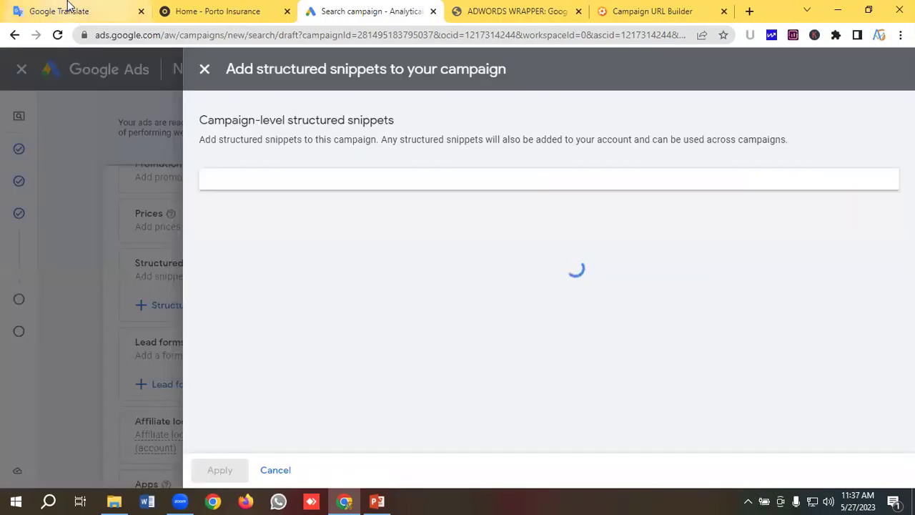
click(64, 10)
scroll(55, 347, down, 1)
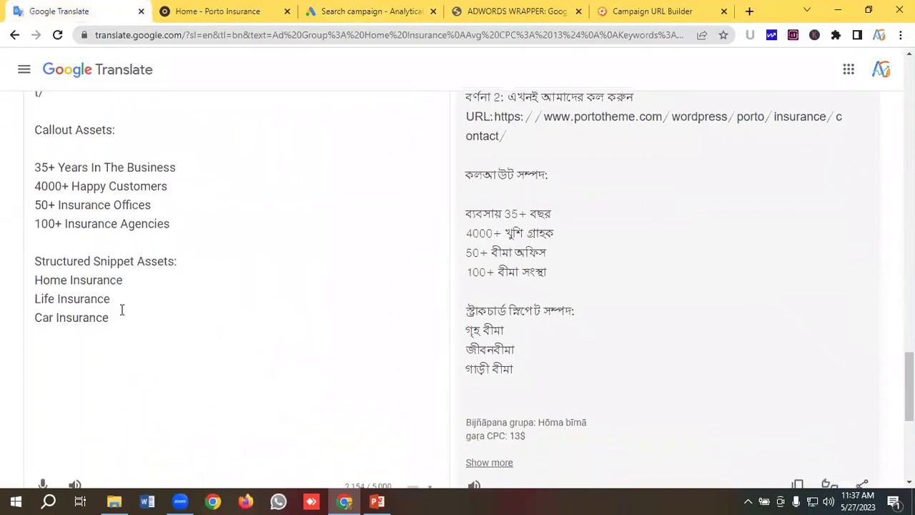
click(339, 9)
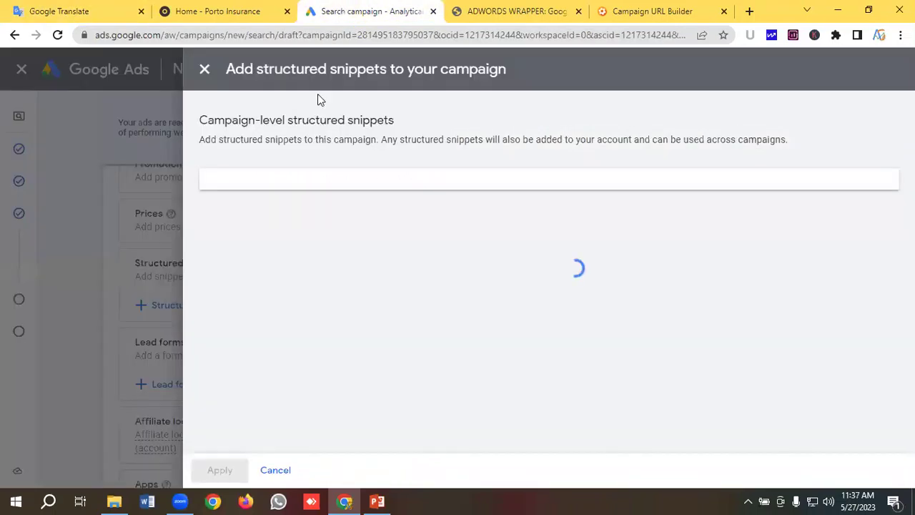
- Create a new structured snippet in Google Ads with the header type "Insurance coverage"
drag(320, 250, 321, 420)
scroll(286, 384, up, 8)
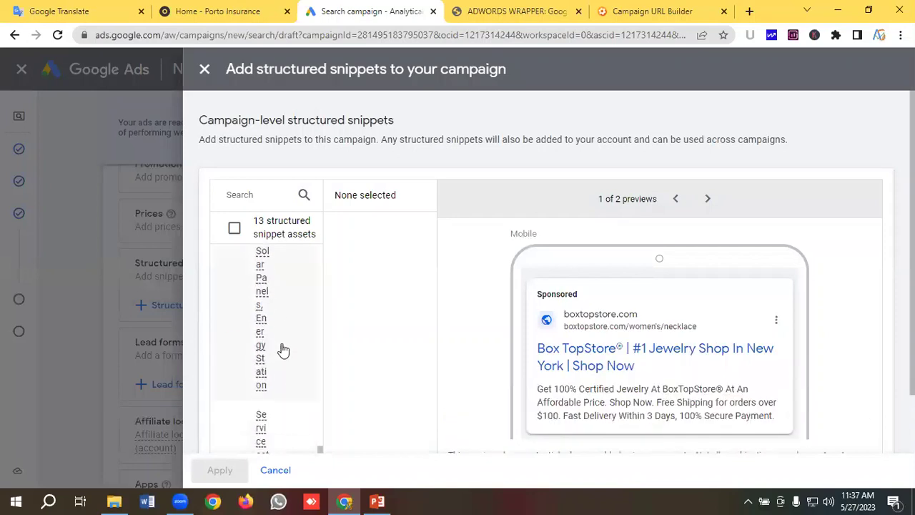
scroll(300, 376, down, 1)
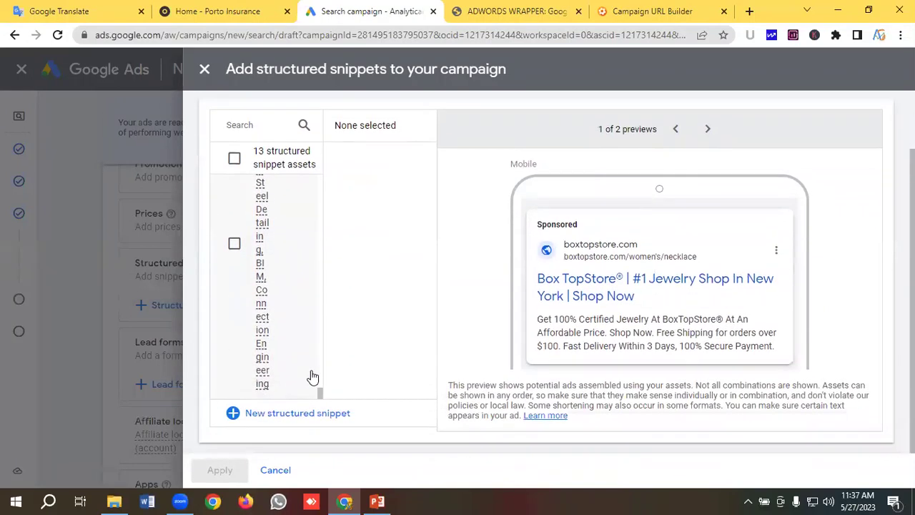
click(293, 414)
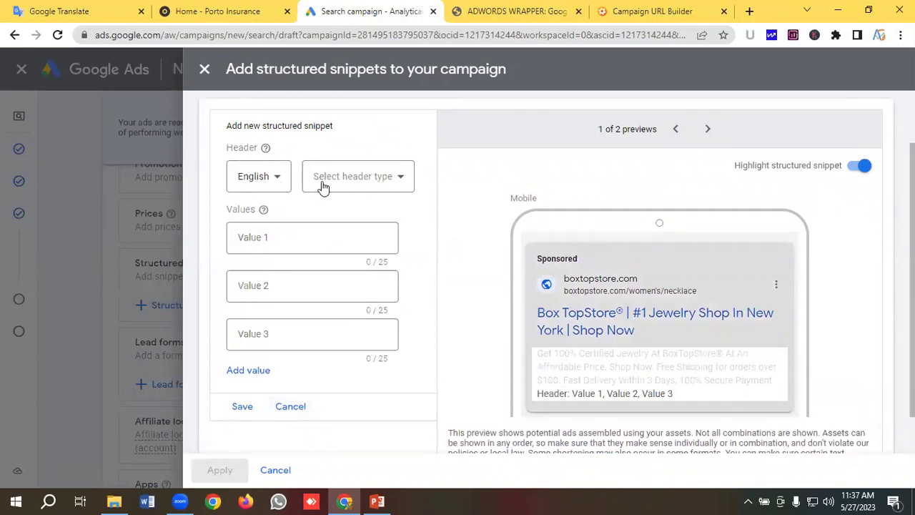
click(368, 183)
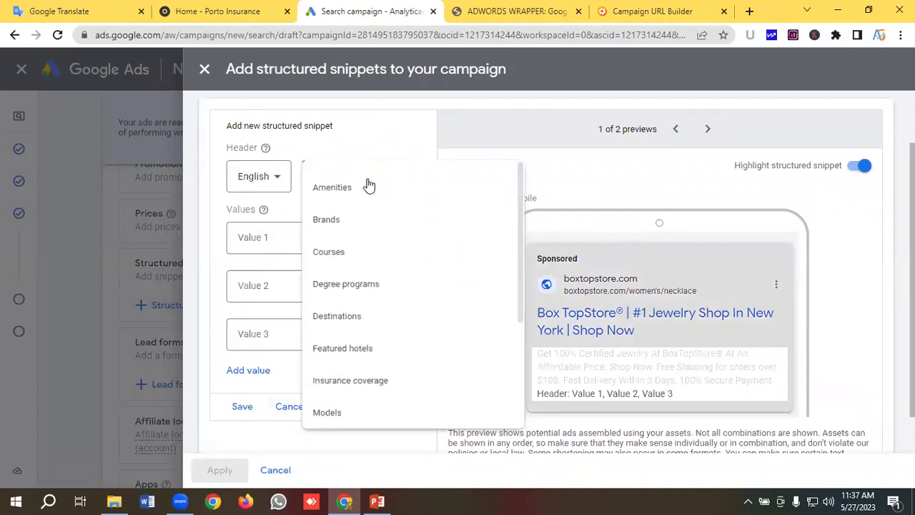
scroll(375, 310, down, 2)
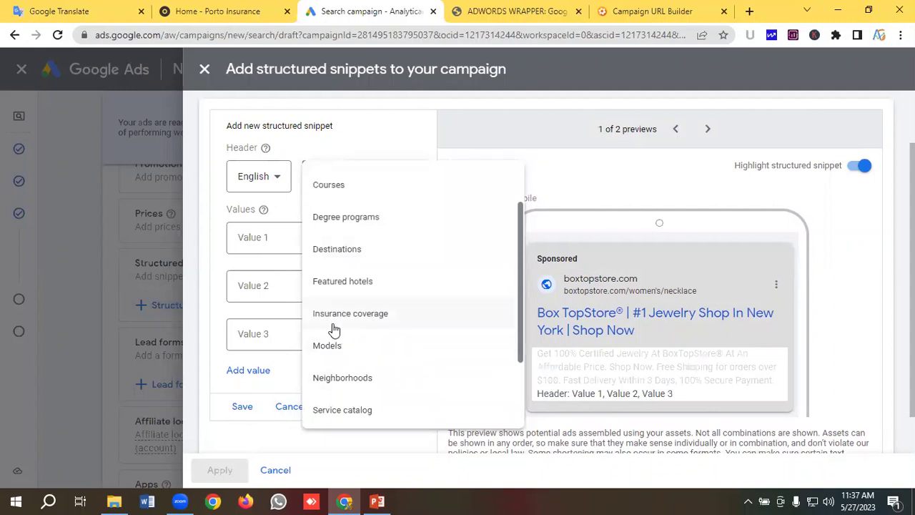
click(345, 317)
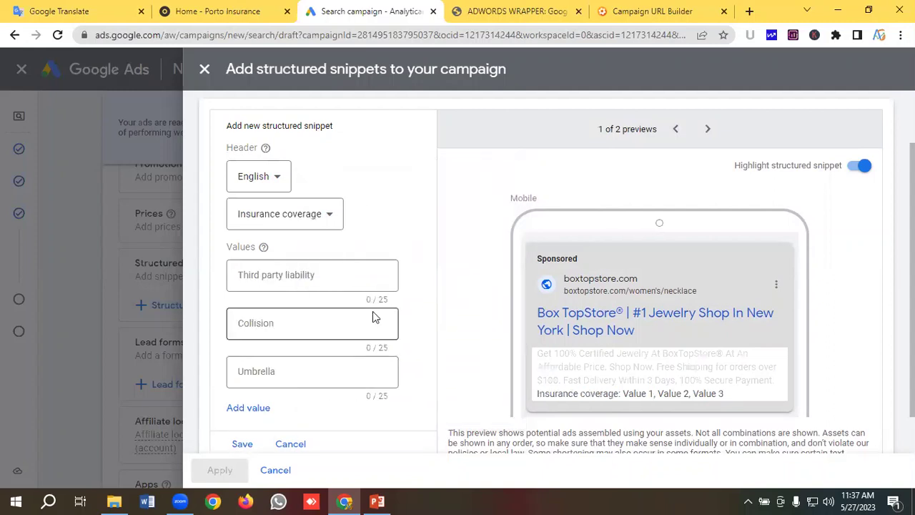
- Fill the first structured snippet value with "Home Insurance", copied from the Google Translate notes
click(294, 279)
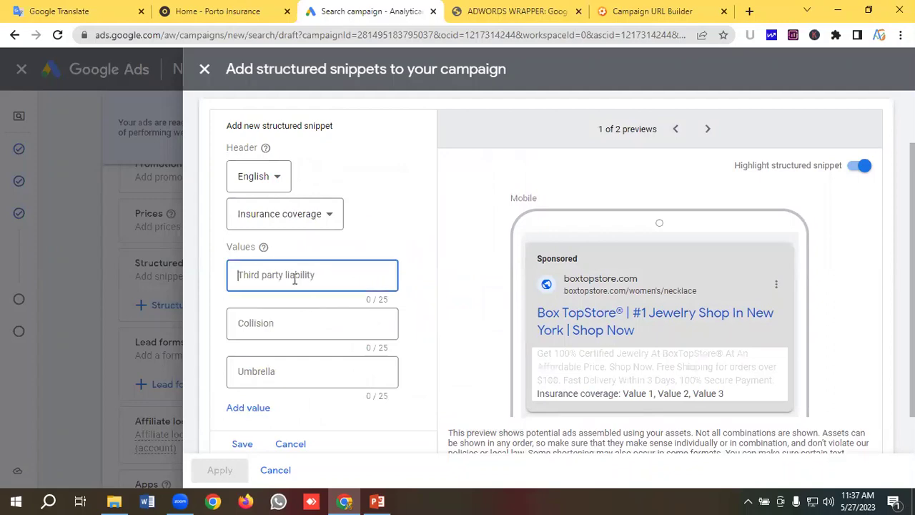
click(93, 9)
shift+click(35, 281)
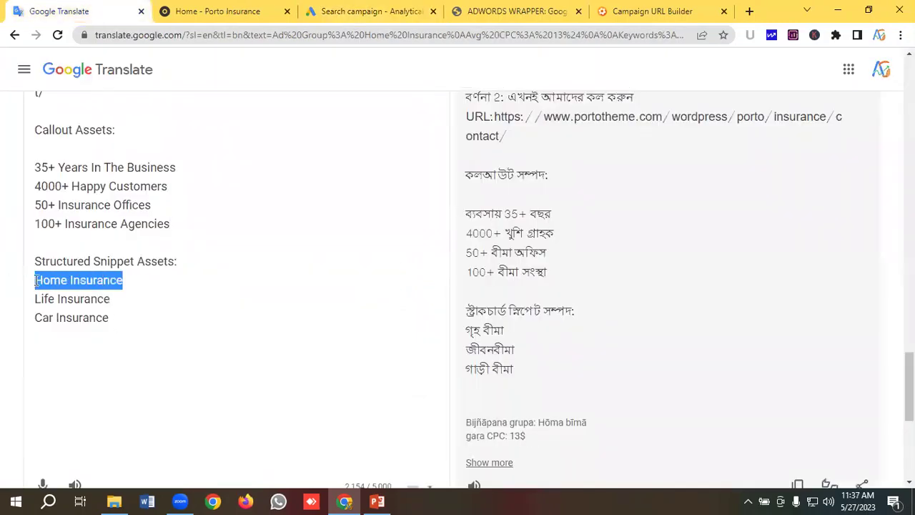
right_click(61, 280)
click(100, 86)
click(341, 10)
click(296, 263)
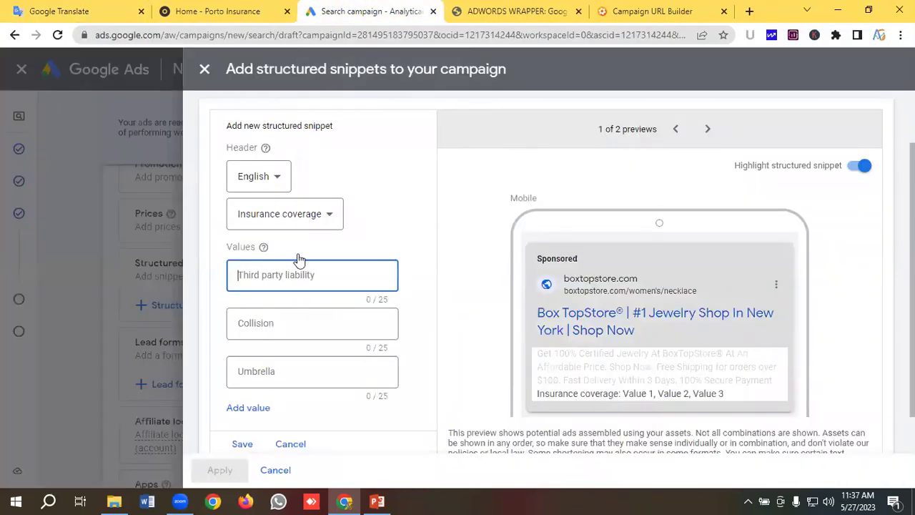
key(ctrl+v)
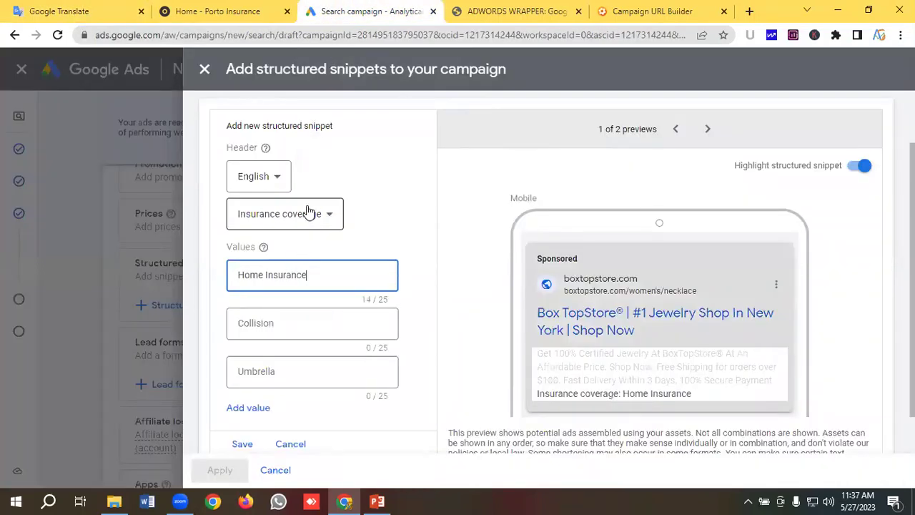
- Copy "Life Insurance" from the Google Translate notes into the second structured snippet value in Google Ads
click(279, 323)
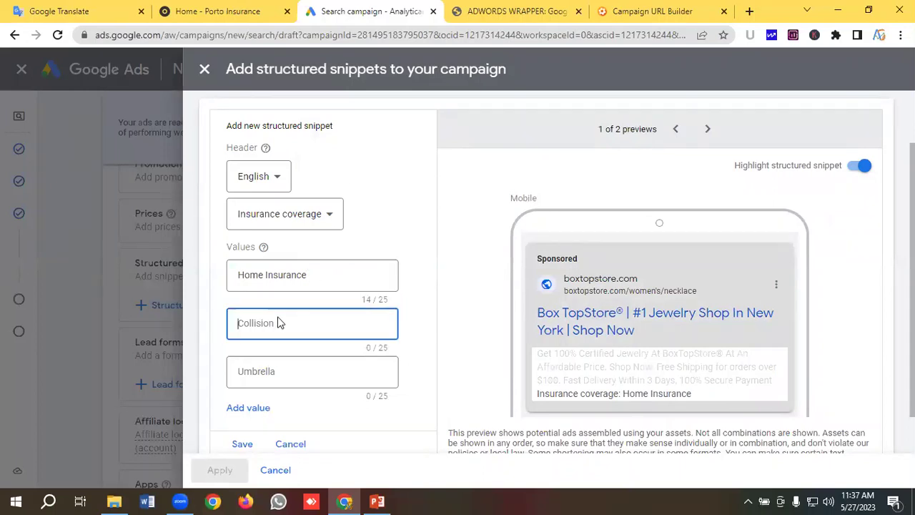
click(72, 10)
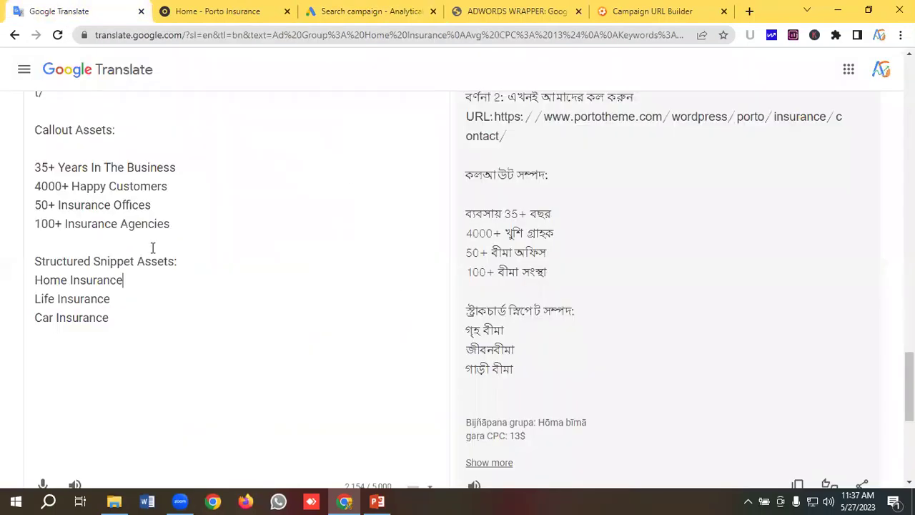
drag(129, 305, 8, 309)
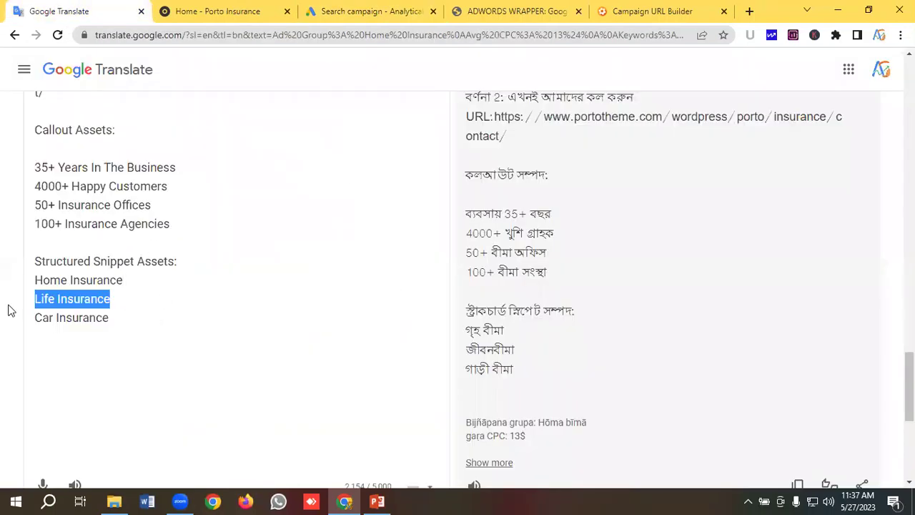
right_click(77, 300)
click(107, 107)
click(350, 11)
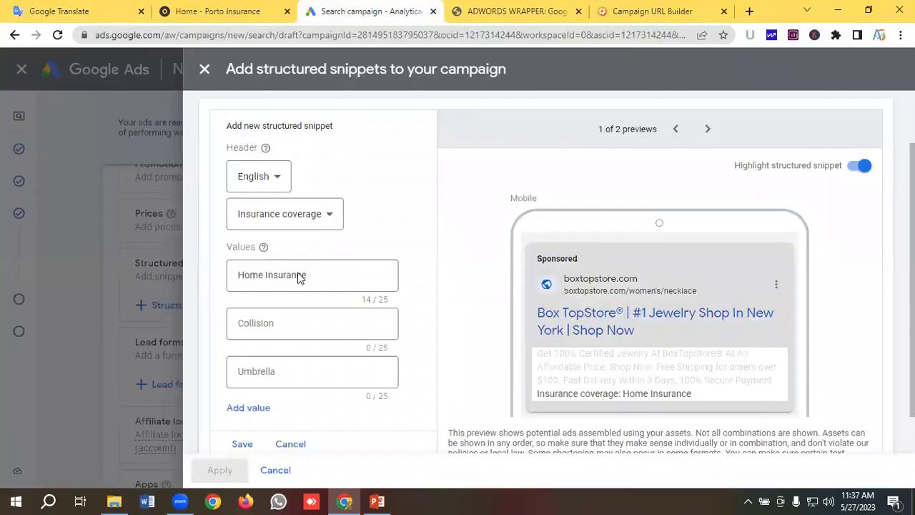
click(271, 331)
key(ctrl+v)
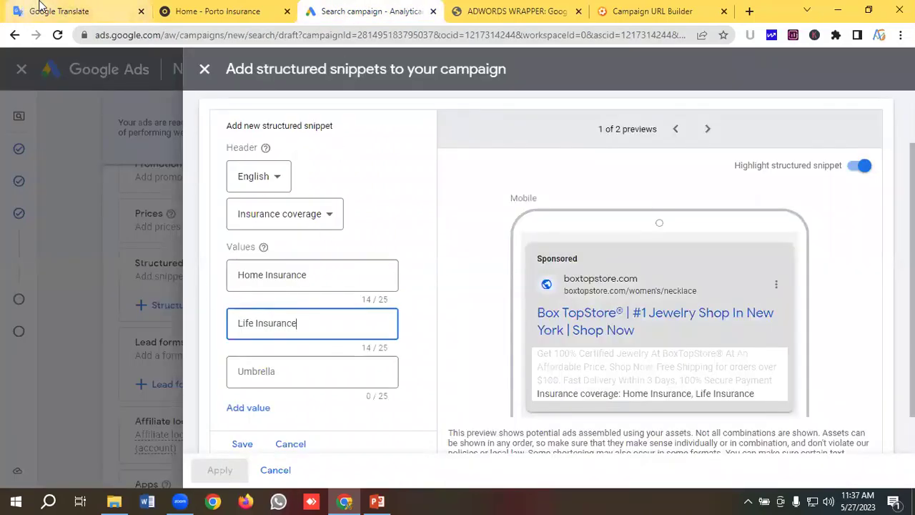
- Set the third structured snippet value in Google Ads to "Car Insurance", copied from the Google Translate notes
click(42, 9)
drag(125, 329, 30, 331)
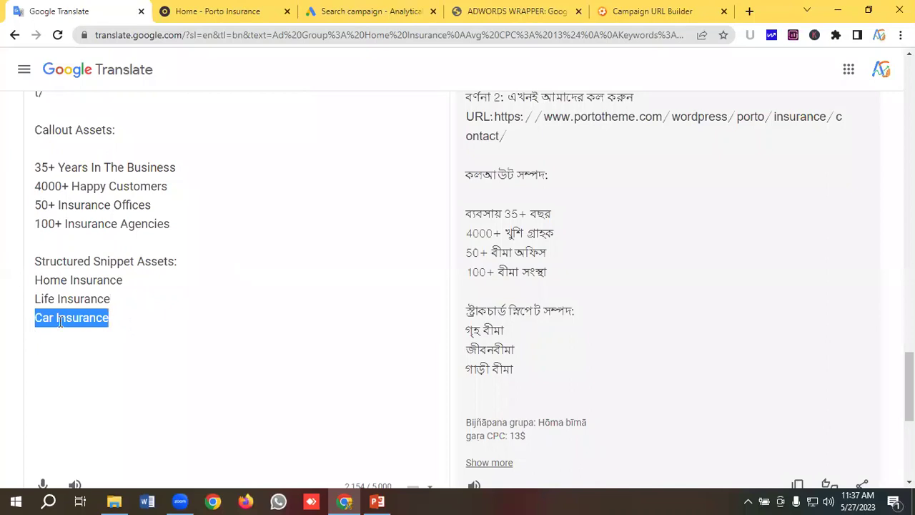
right_click(60, 322)
click(98, 128)
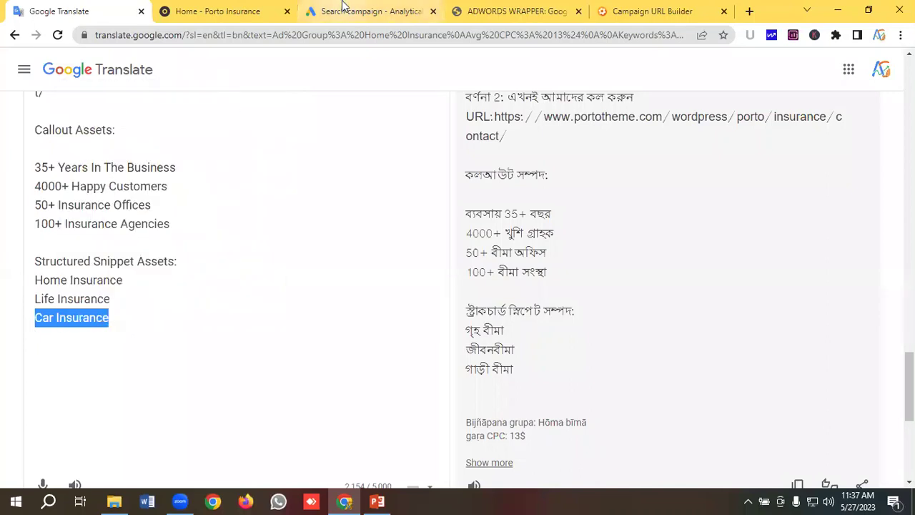
click(344, 6)
click(264, 364)
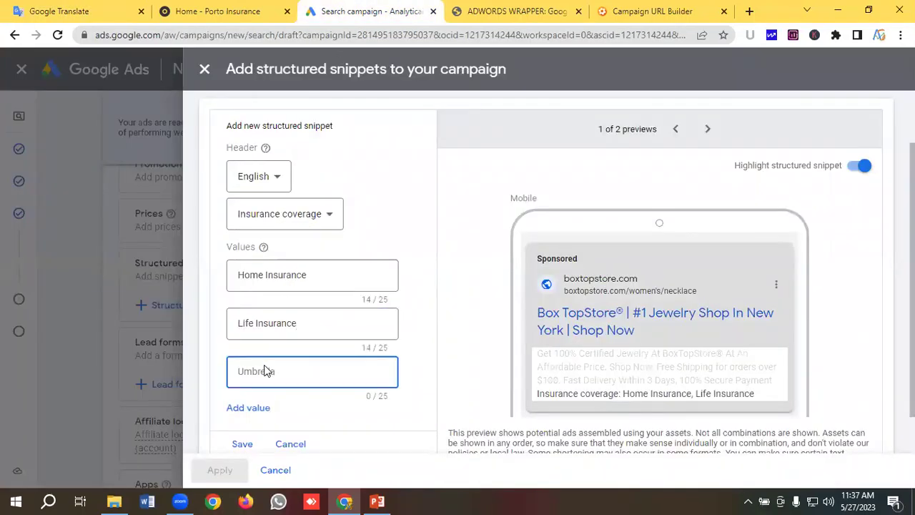
key(ctrl+v)
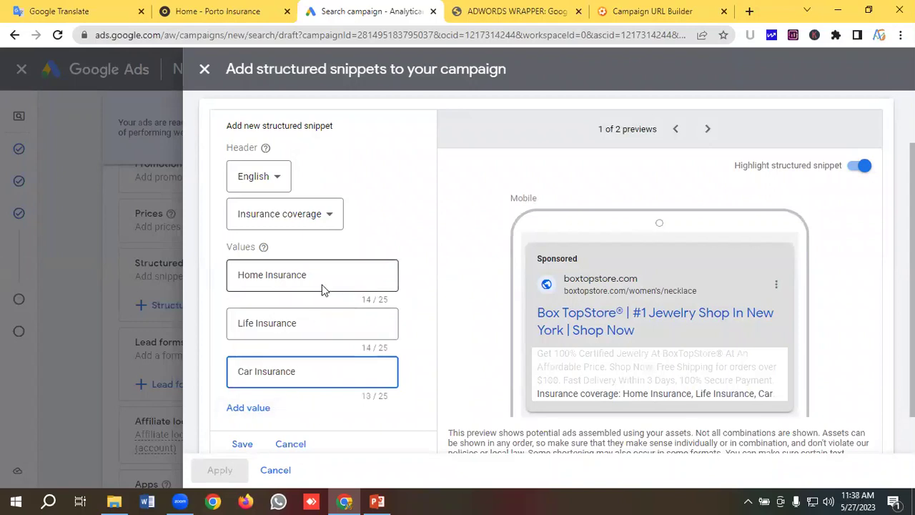
- Check the mobile and desktop previews, then save the Insurance coverage snippet and apply it to the campaign
scroll(322, 288, down, 2)
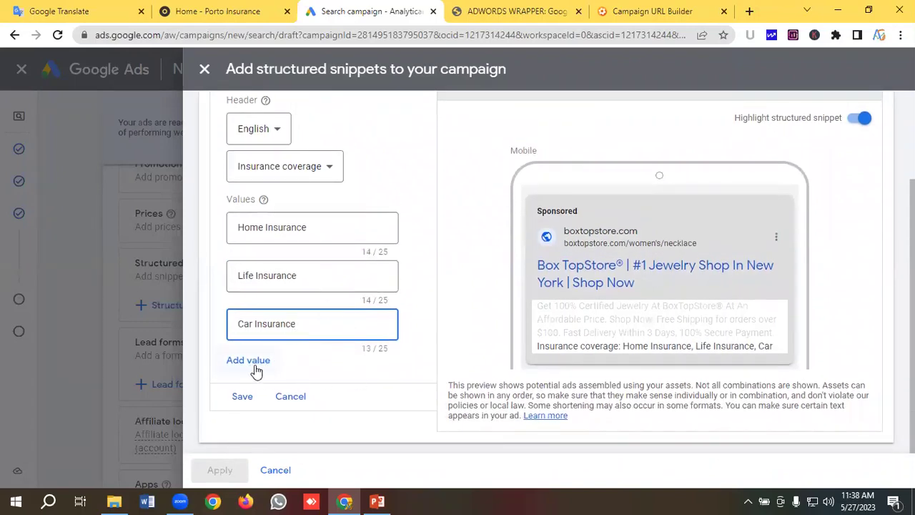
scroll(548, 290, up, 2)
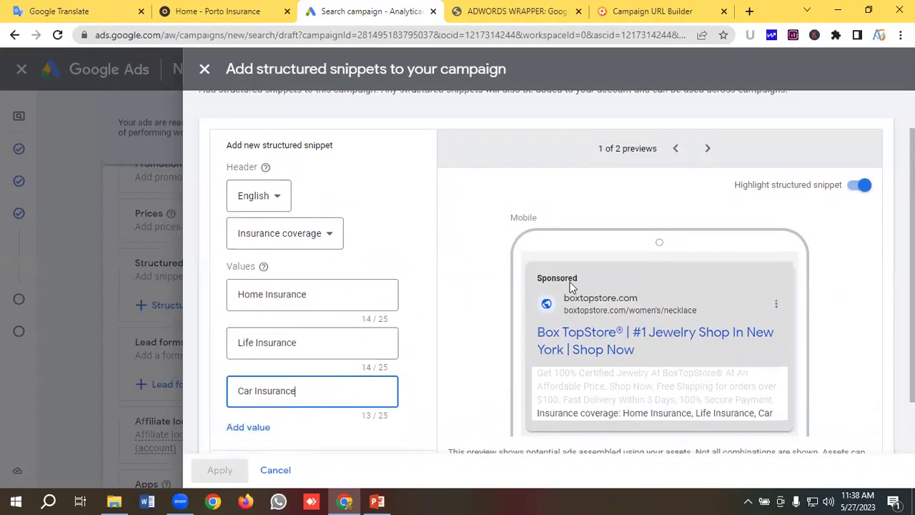
scroll(553, 363, down, 2)
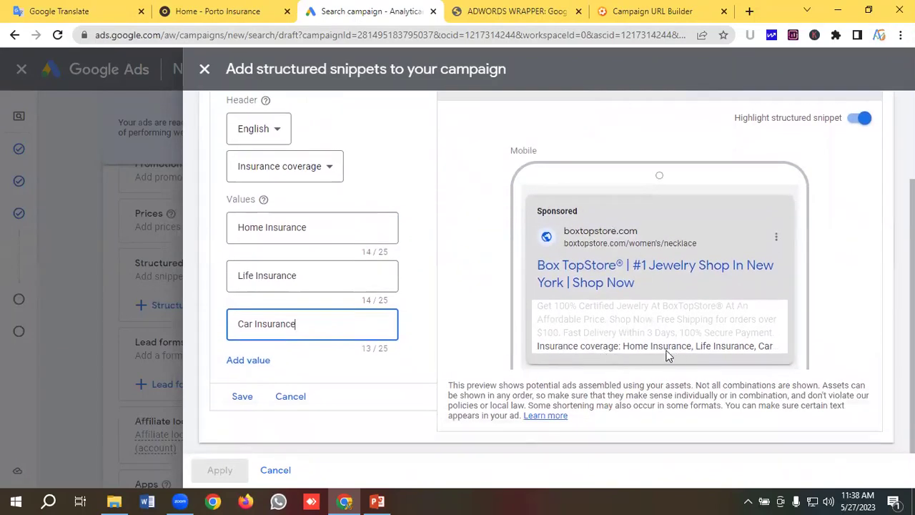
scroll(572, 301, up, 2)
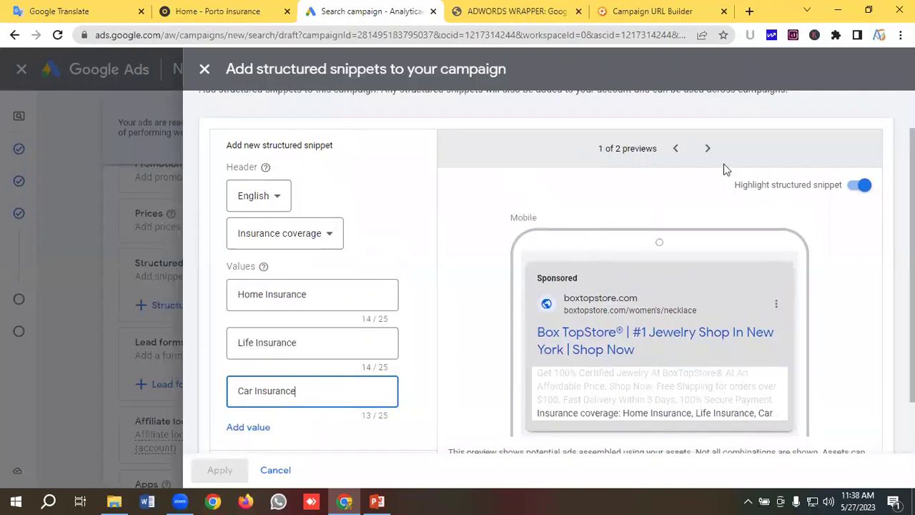
click(707, 149)
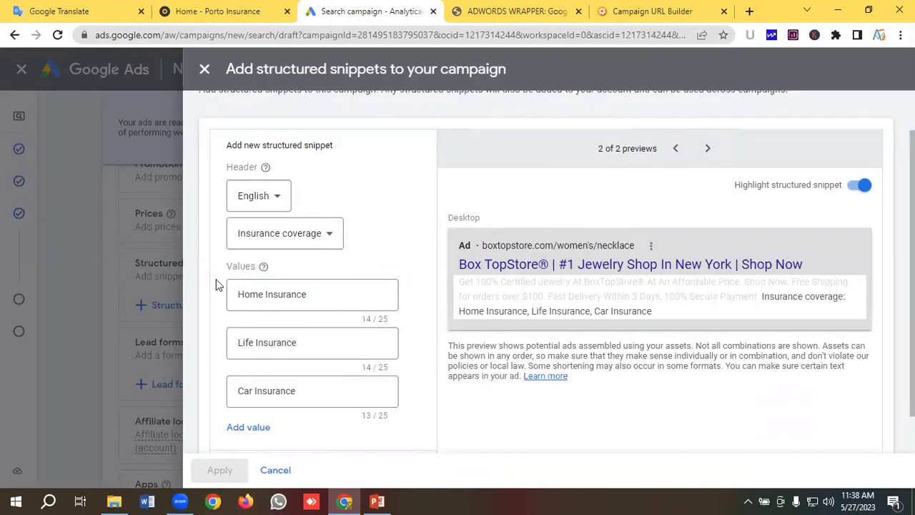
scroll(290, 280, down, 1)
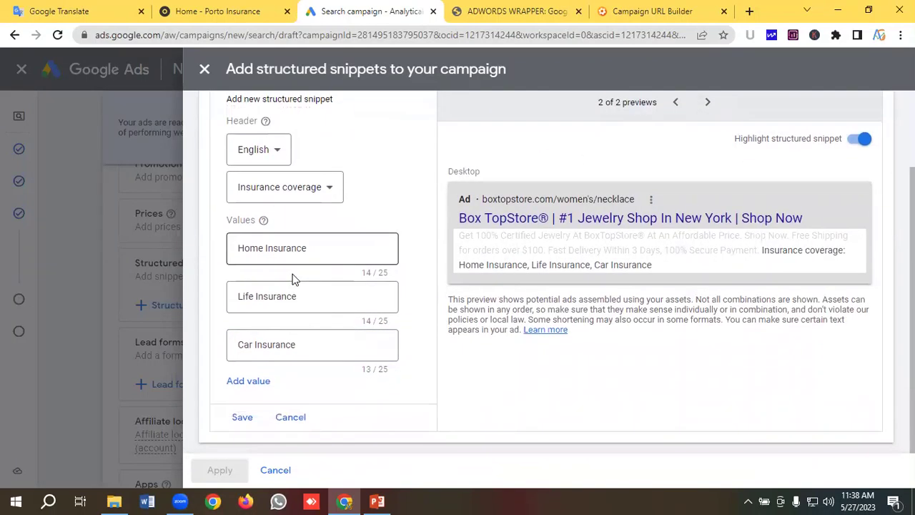
click(242, 417)
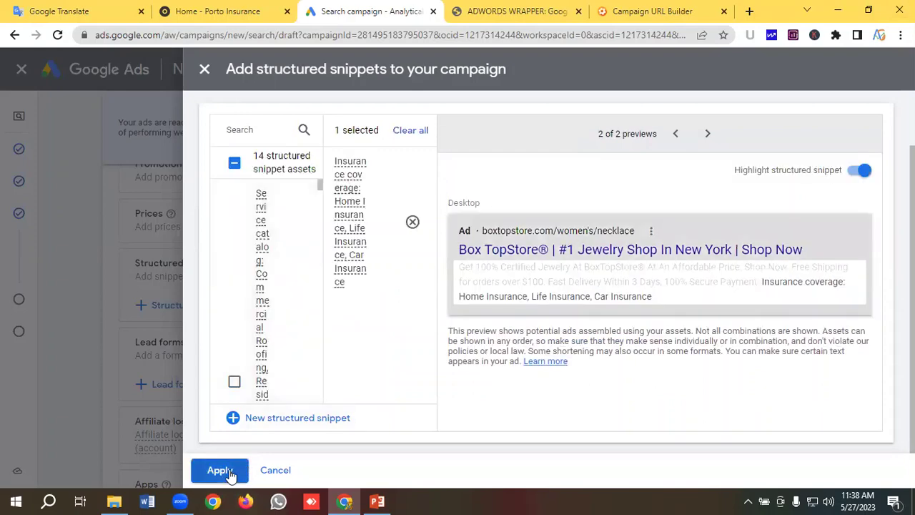
click(219, 471)
scroll(224, 355, down, 2)
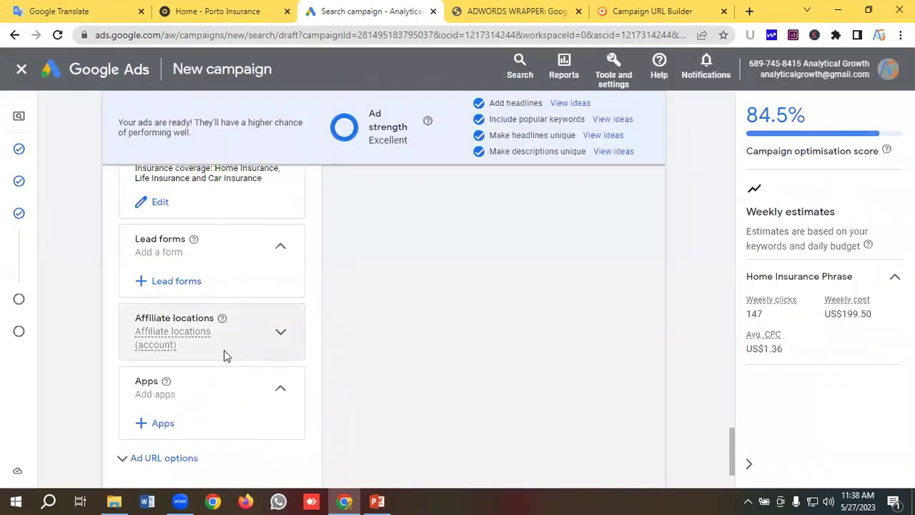
- Finish editing the Porto Insurance ad with its assets and proceed to the campaign's budget settings
scroll(224, 355, down, 2)
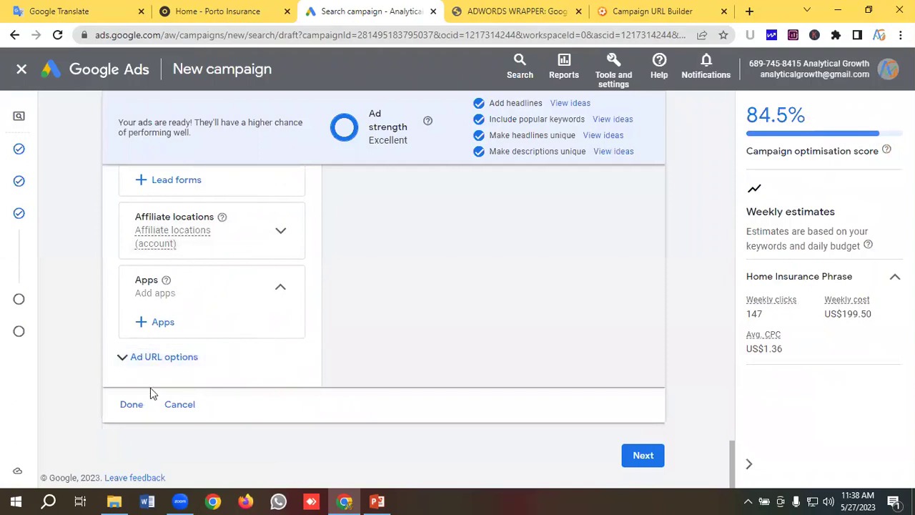
click(131, 405)
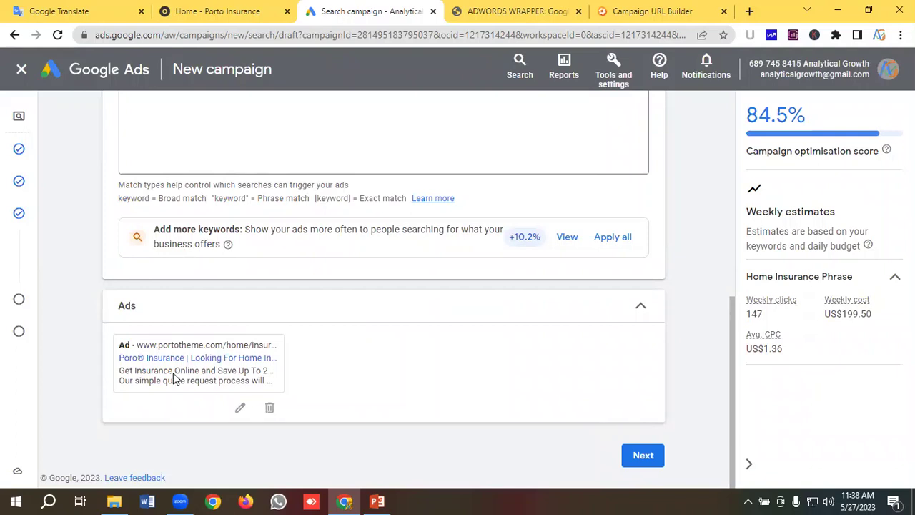
click(645, 458)
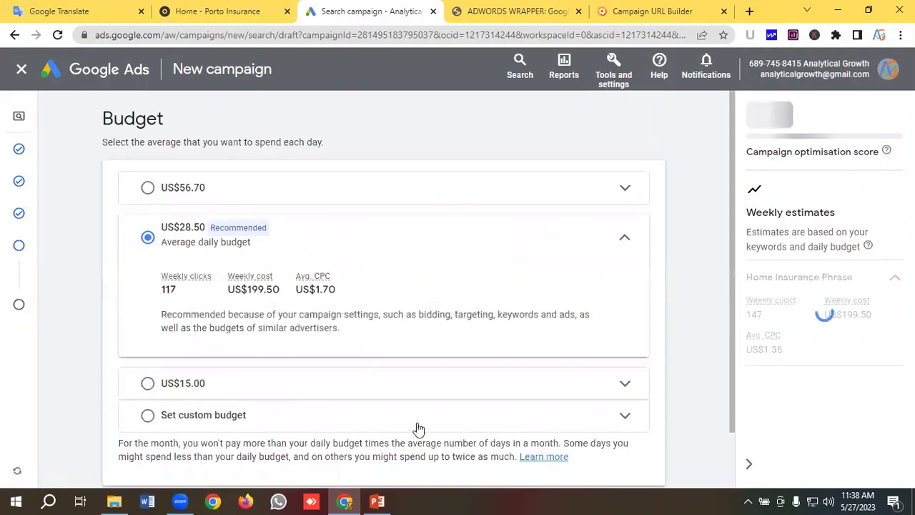
- Set a custom average daily budget of US$100 for the campaign and continue to the review page
scroll(295, 240, down, 2)
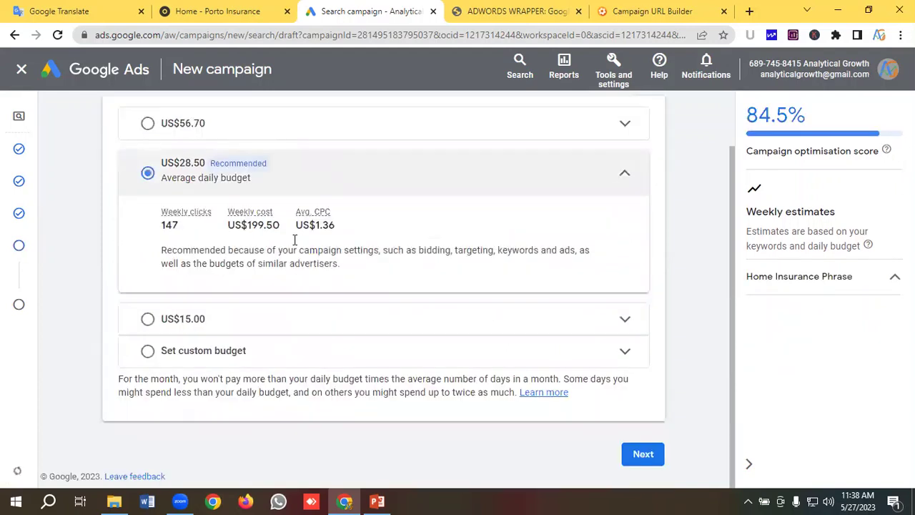
click(147, 351)
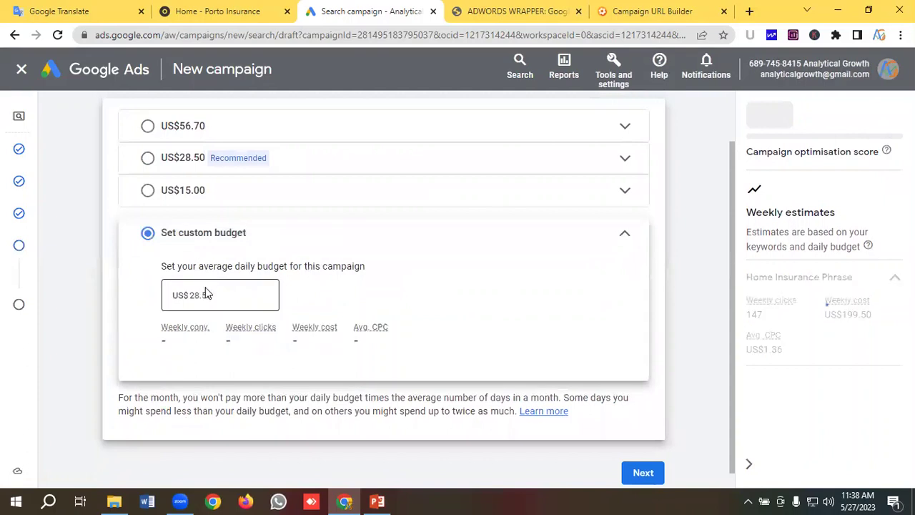
double_click(207, 295)
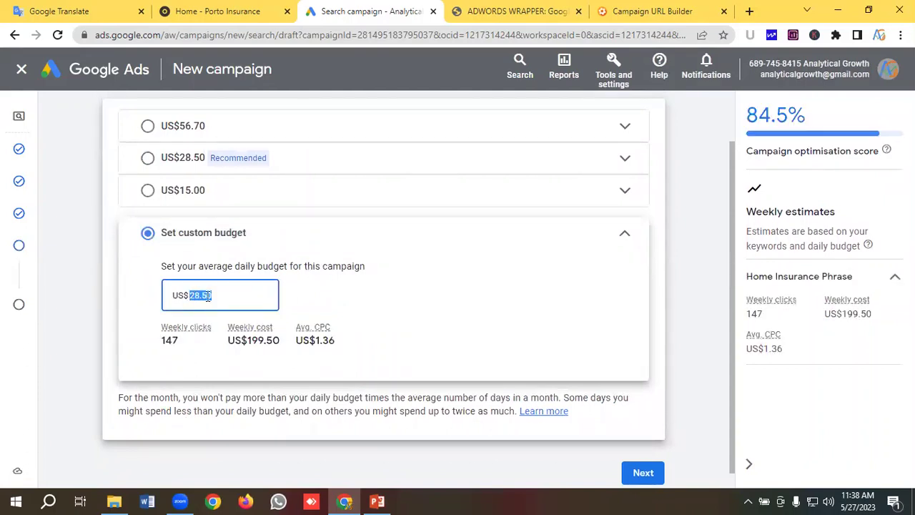
key(BackSpace)
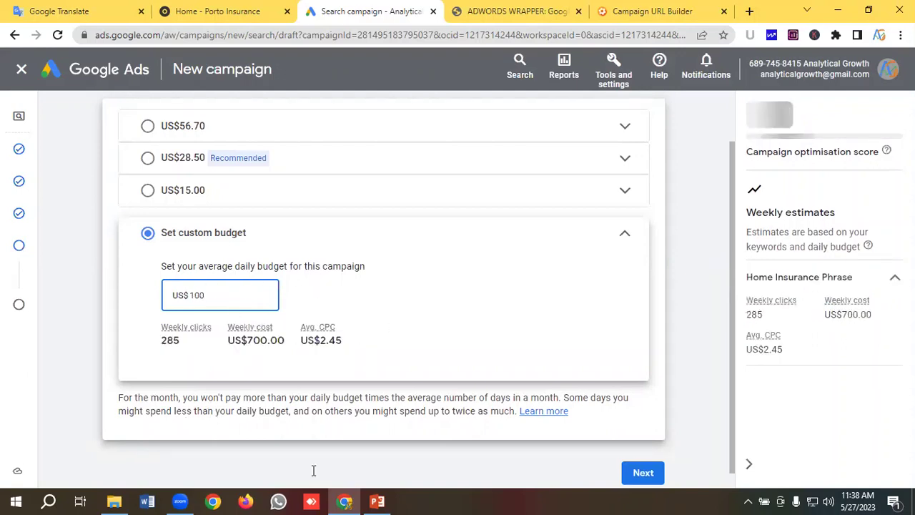
click(640, 474)
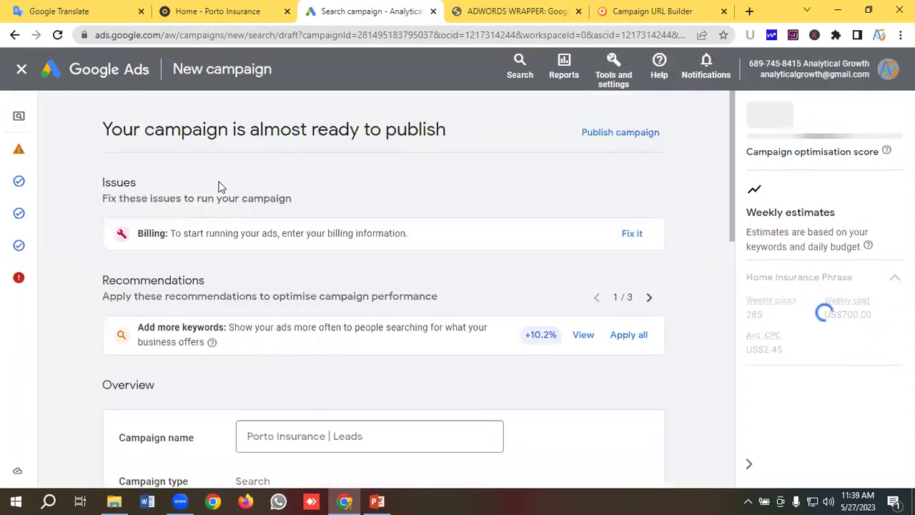
- Review the campaign summary, including issues, recommendations, overview, bidding, campaign settings, keywords and ads, and budget
scroll(219, 187, down, 1)
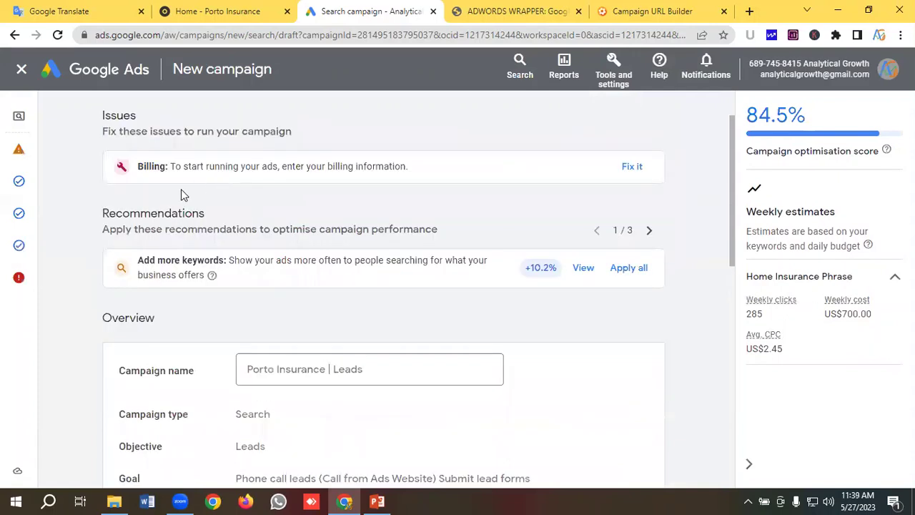
scroll(181, 189, up, 1)
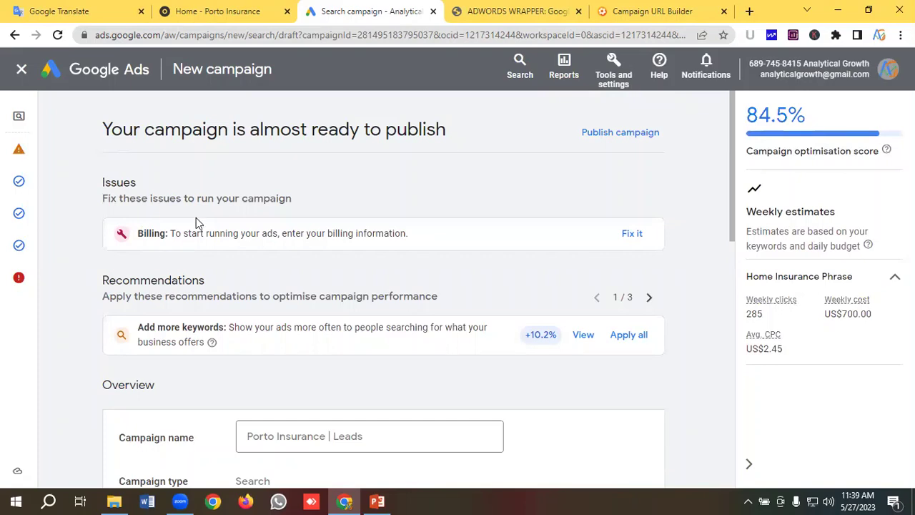
scroll(312, 219, down, 1)
scroll(313, 218, up, 1)
scroll(198, 225, down, 2)
scroll(197, 247, down, 1)
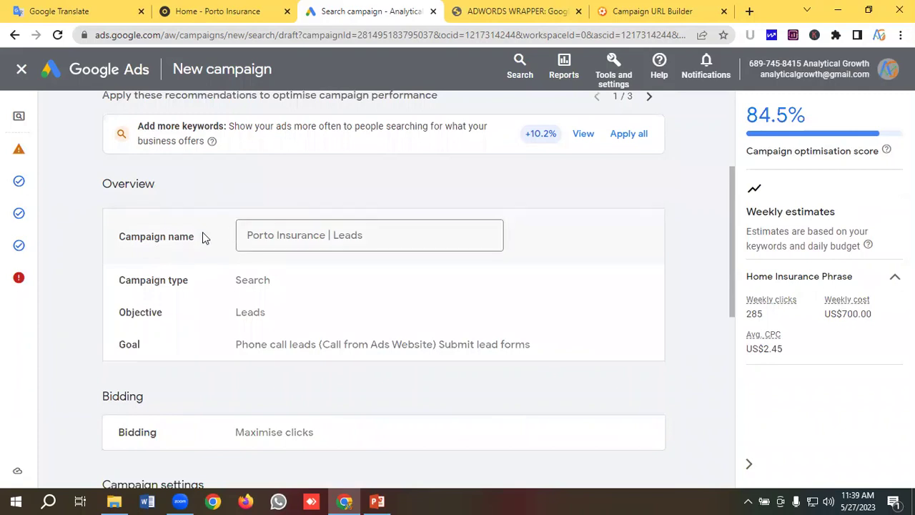
scroll(164, 232, down, 1)
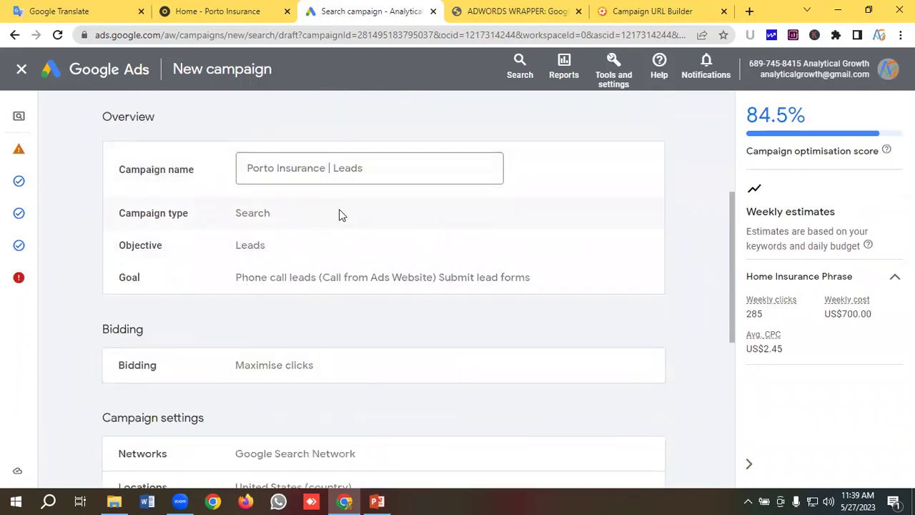
scroll(339, 214, down, 2)
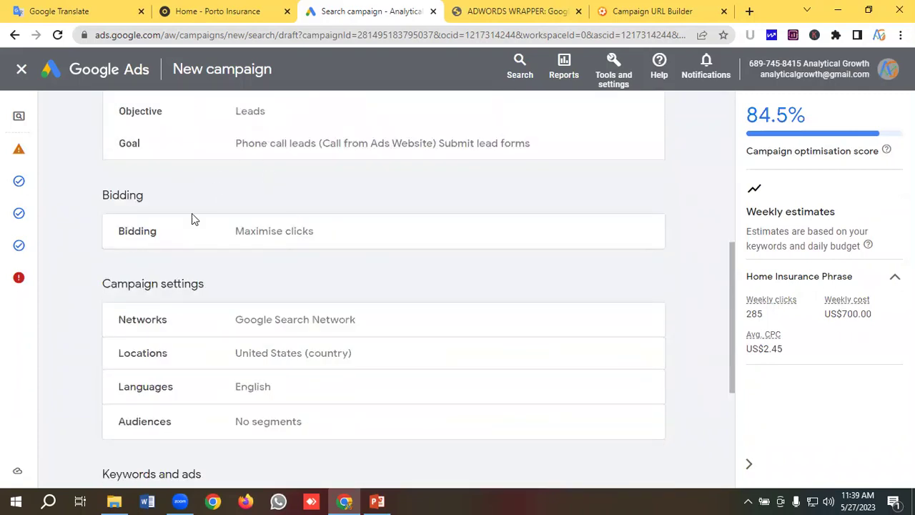
scroll(276, 251, down, 1)
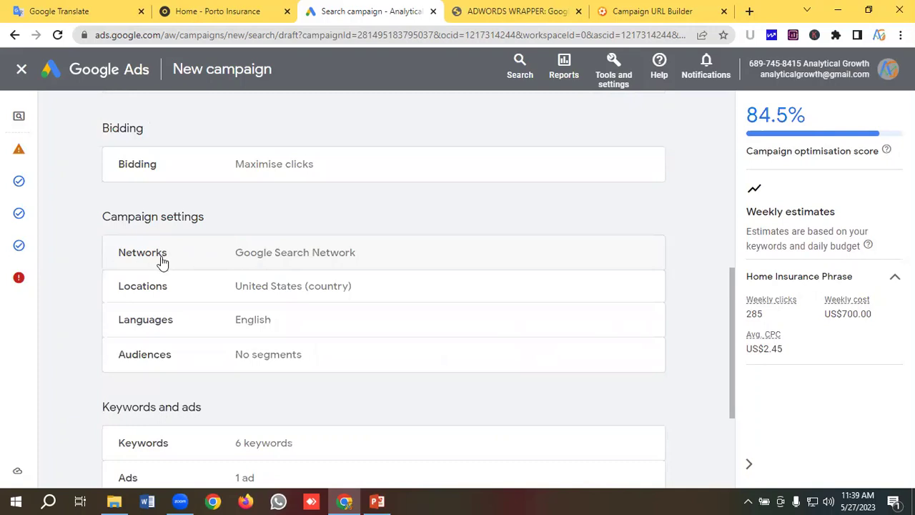
scroll(307, 256, down, 1)
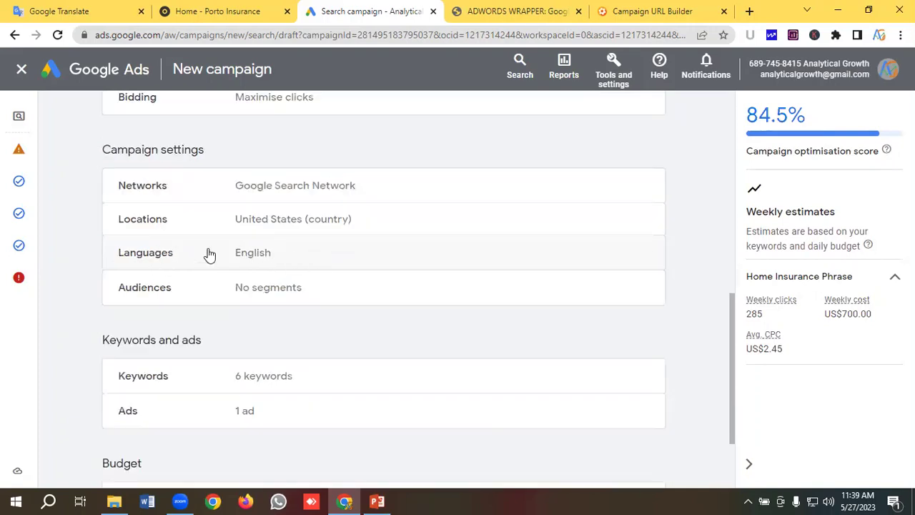
scroll(241, 295, down, 2)
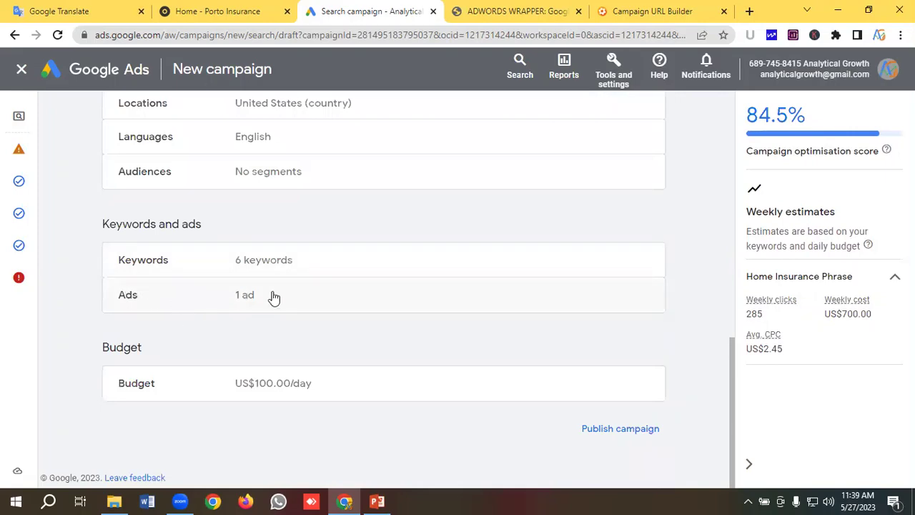
scroll(242, 340, up, 8)
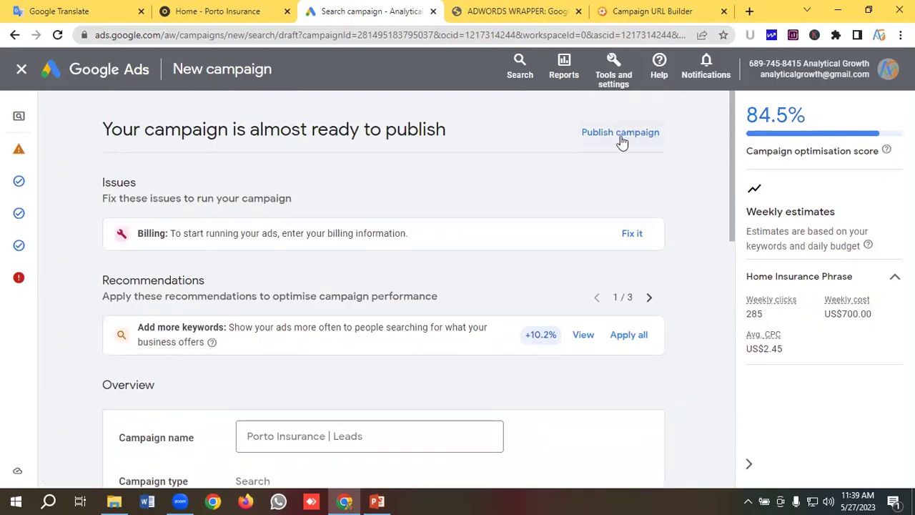
- Publish the Porto Insurance | Leads campaign despite the missing billing information
click(605, 133)
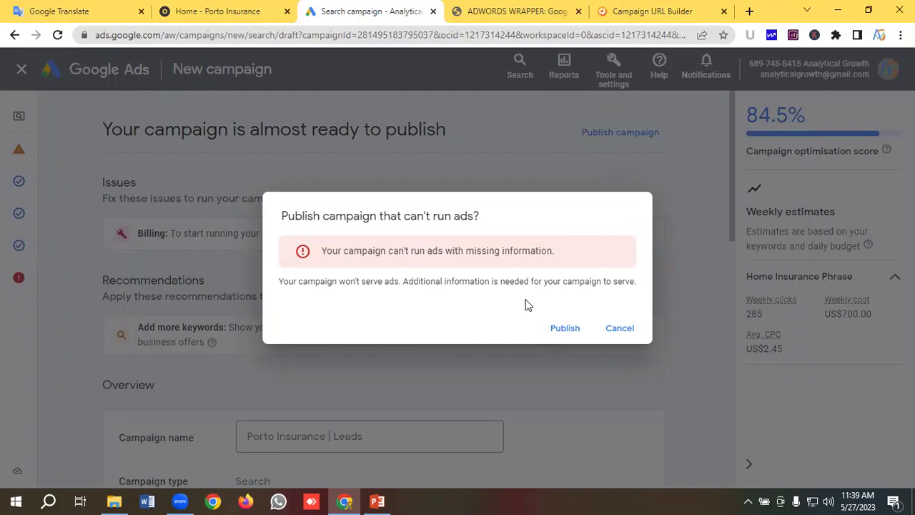
click(565, 329)
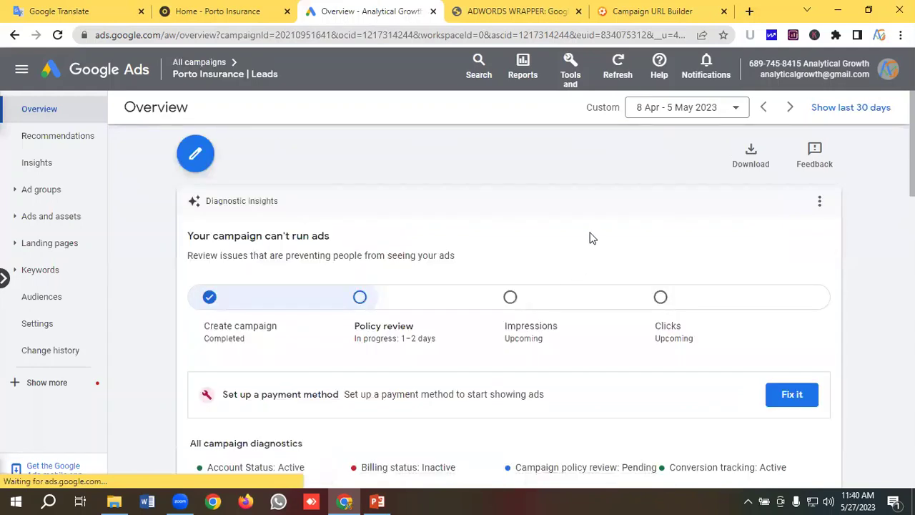
scroll(228, 245, down, 1)
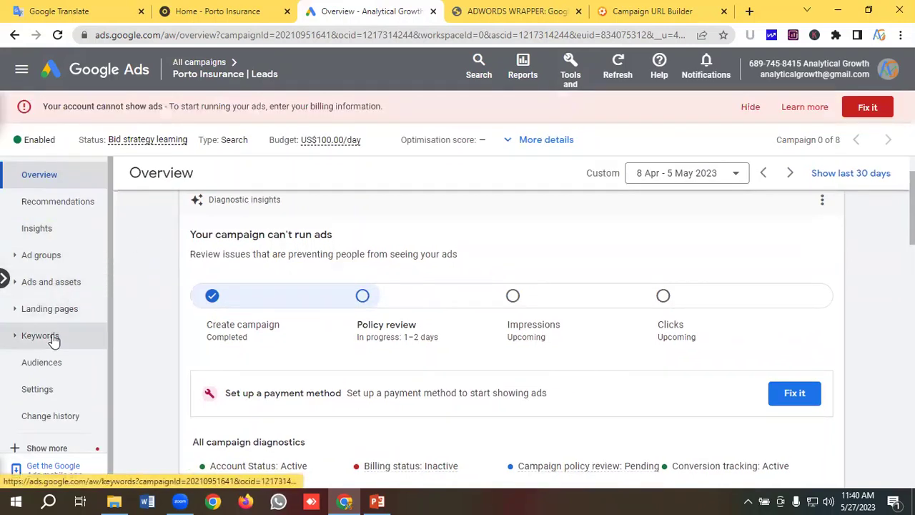
- Open the published campaign's list of ads and hide the account billing alert
click(63, 283)
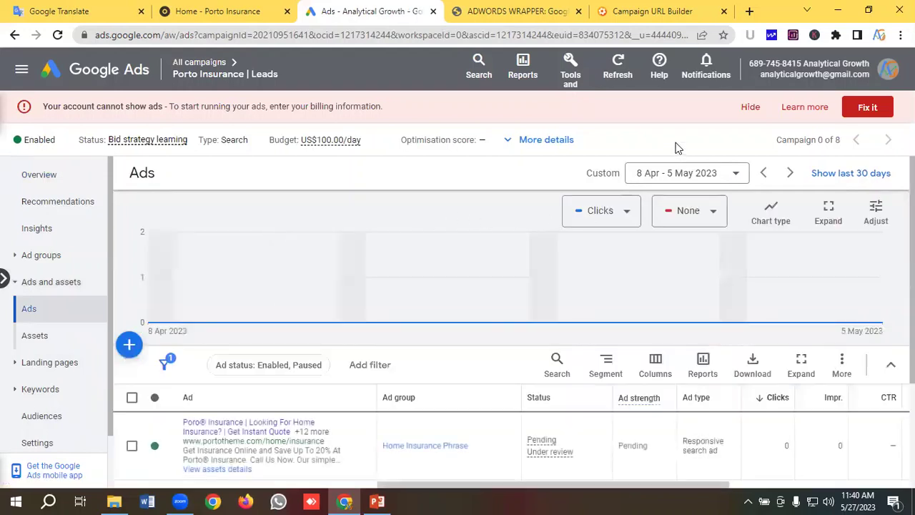
click(751, 109)
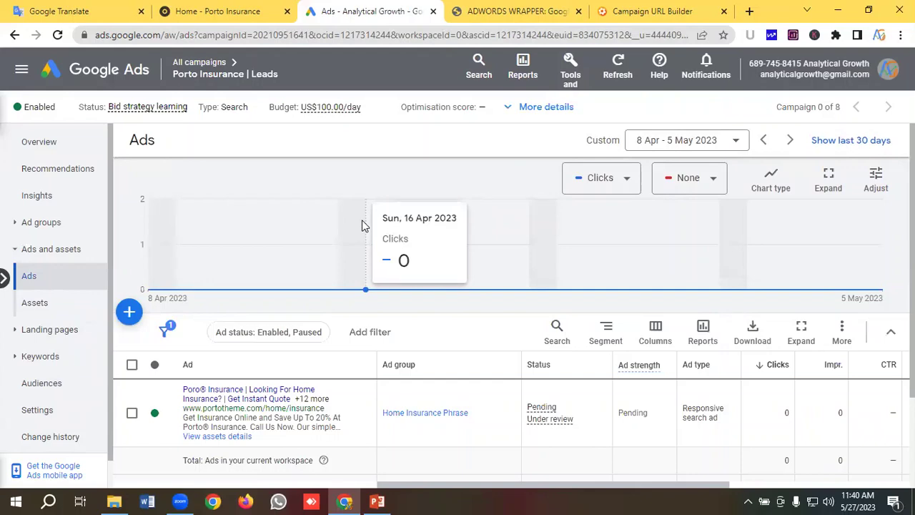
scroll(364, 256, down, 3)
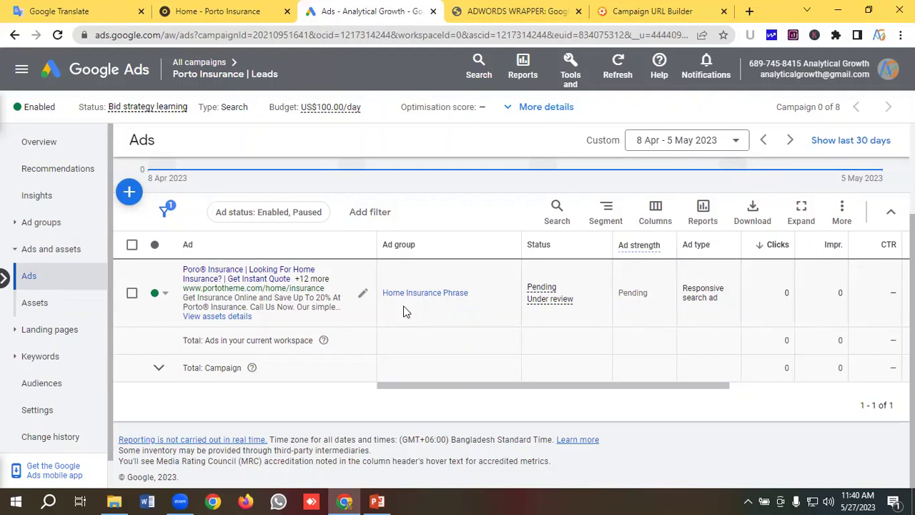
- Copy the responsive search ad belonging to the Home Insurance Phrase ad group
click(132, 294)
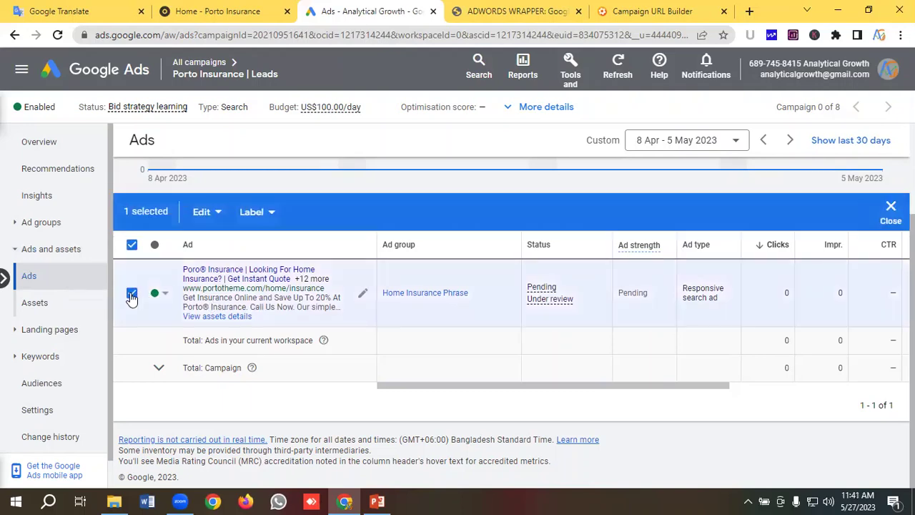
click(203, 213)
click(62, 79)
- Choose the Home Insurance Phrase ad group in Porto Insurance | Leads as the destination for pasting the copied ad
click(204, 214)
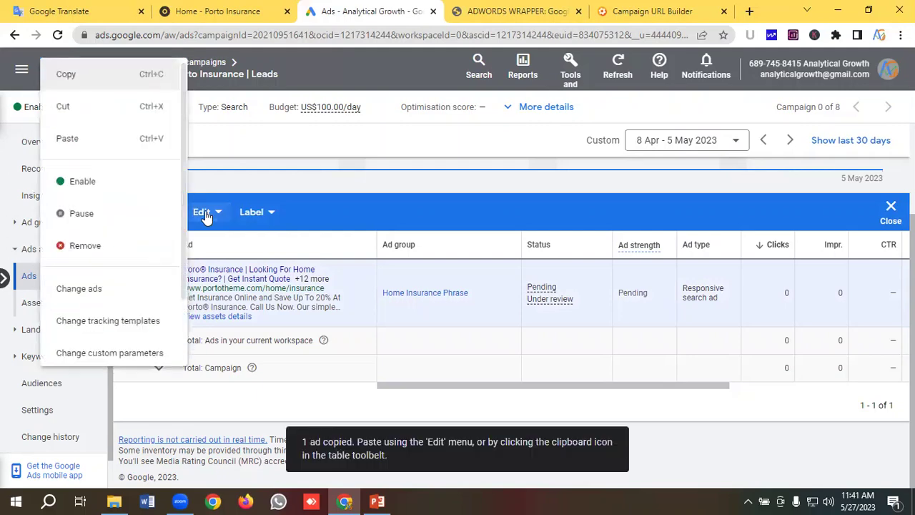
click(76, 145)
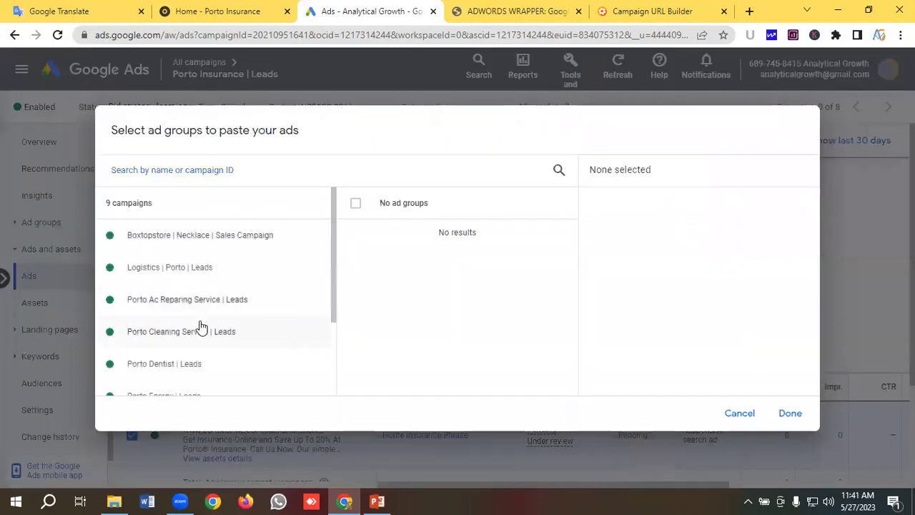
scroll(201, 327, down, 3)
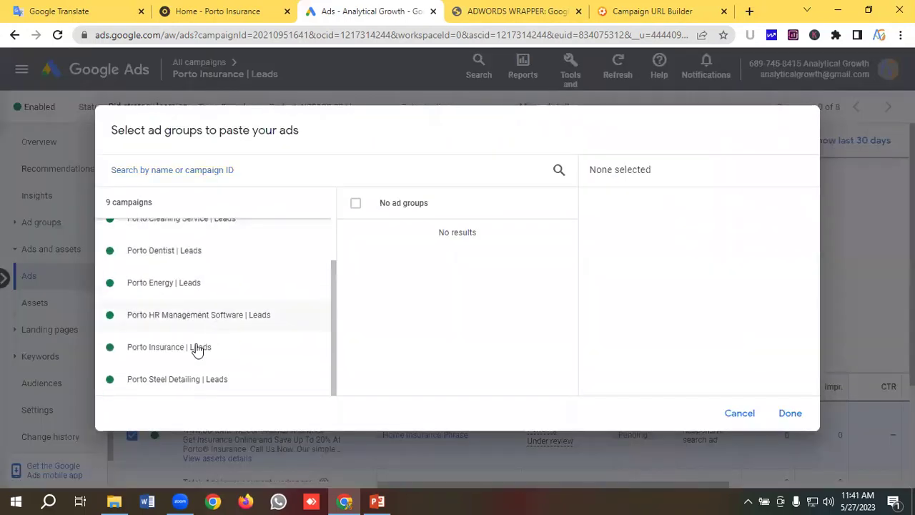
click(169, 348)
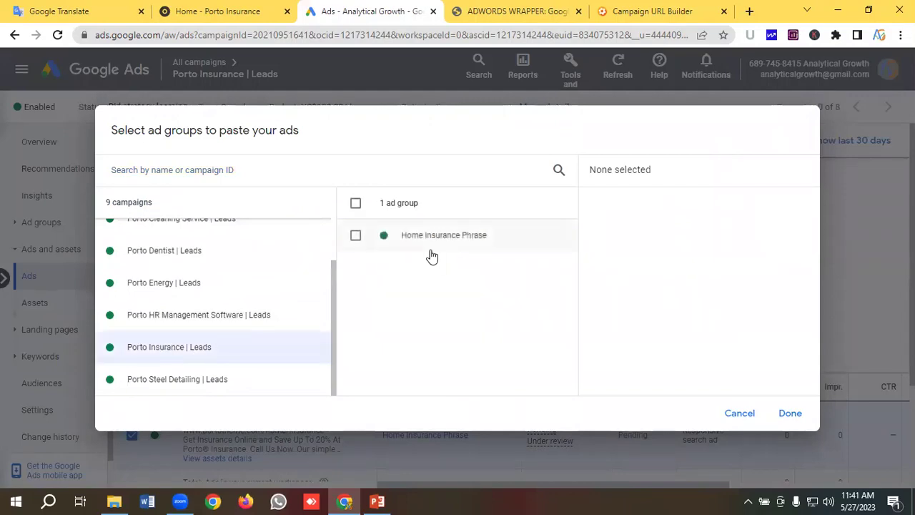
click(433, 244)
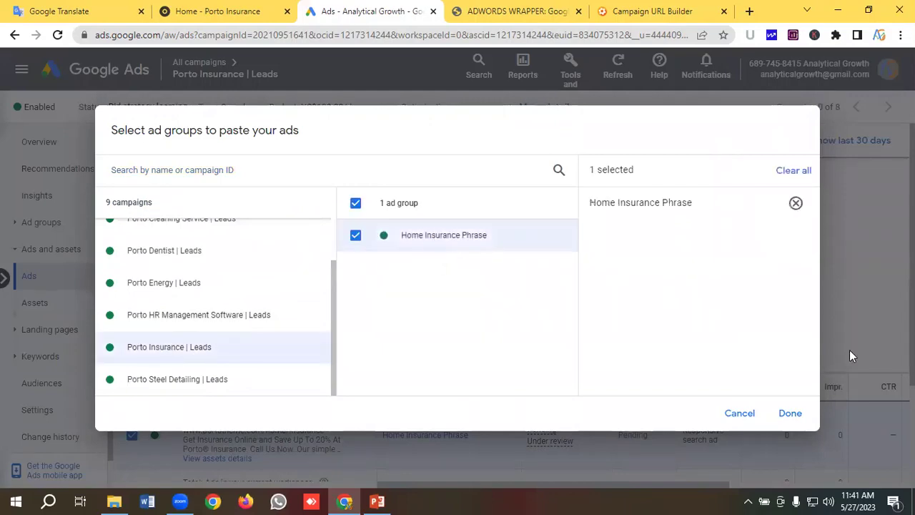
click(791, 415)
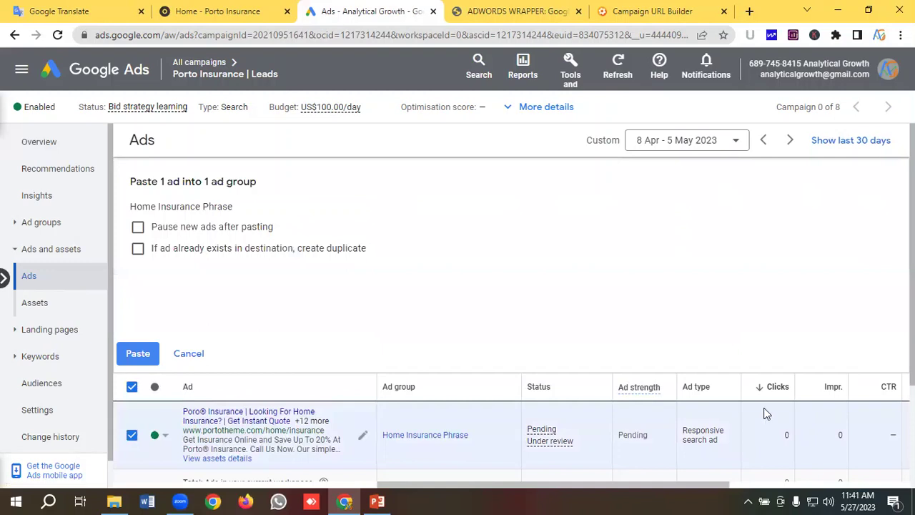
- Paste the ad with new ads paused after pasting and a duplicate created if it already exists
click(138, 226)
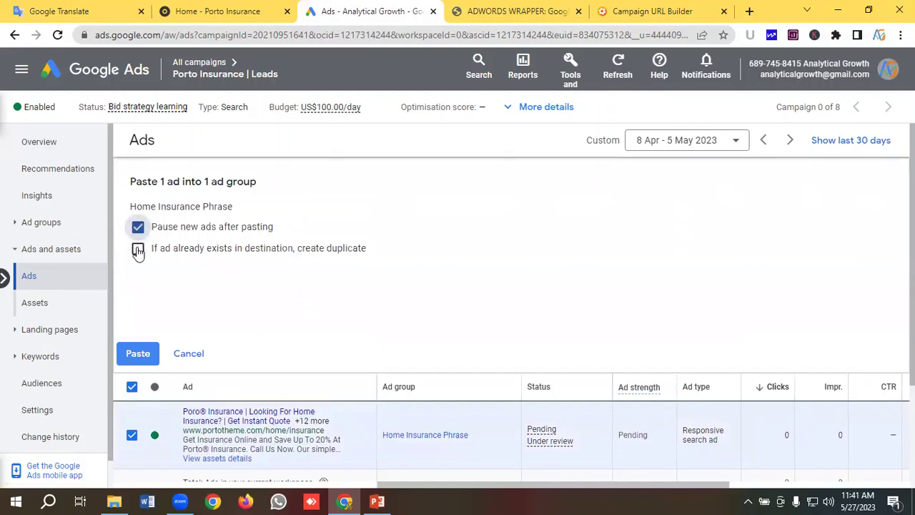
click(138, 248)
click(129, 353)
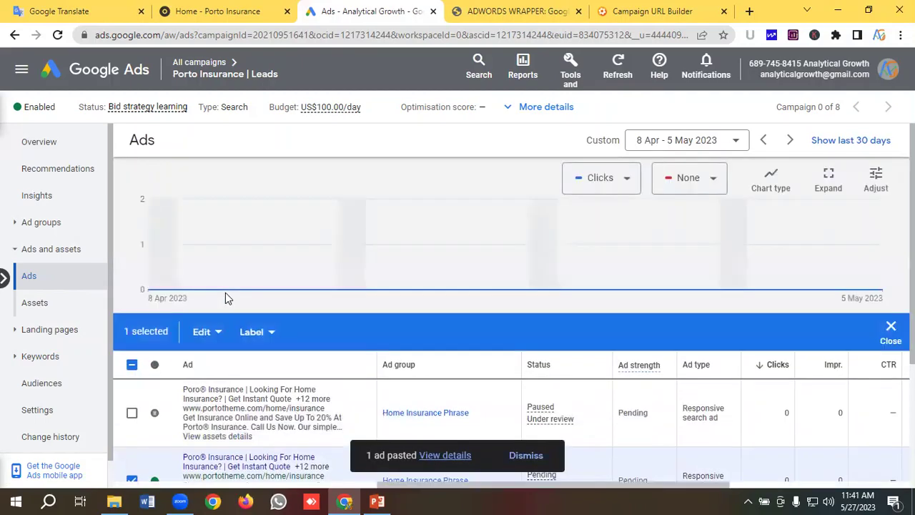
- Start pasting the copied ad again and choose the Home Insurance Phrase ad group in Porto Insurance | Leads as its destination
scroll(225, 299, down, 1)
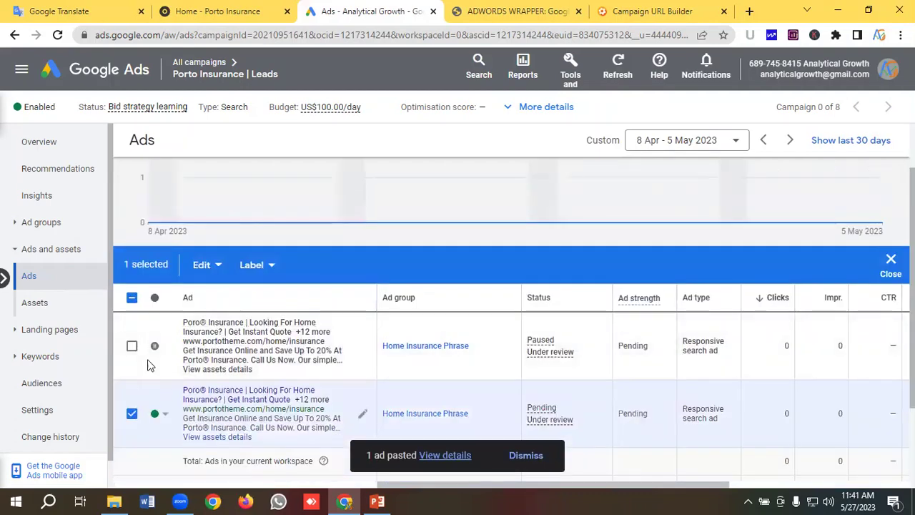
click(203, 265)
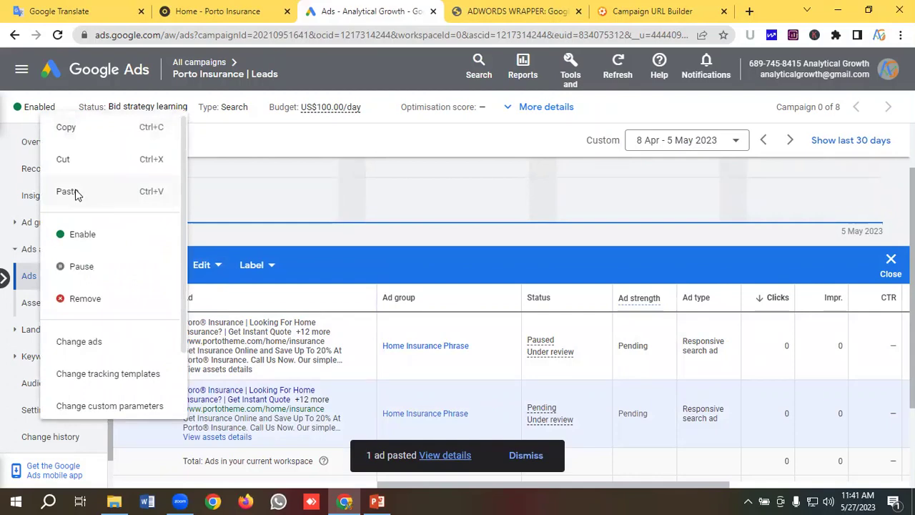
click(77, 193)
scroll(203, 333, down, 1)
scroll(202, 332, down, 1)
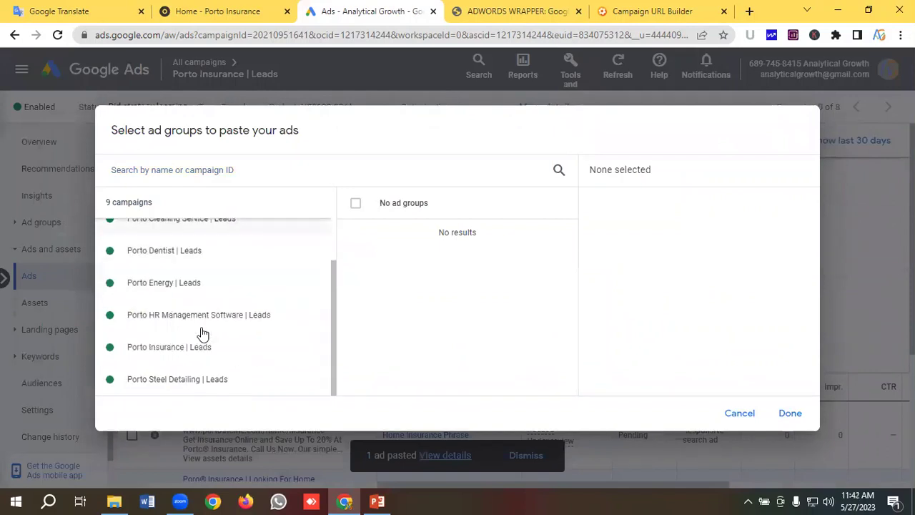
click(172, 348)
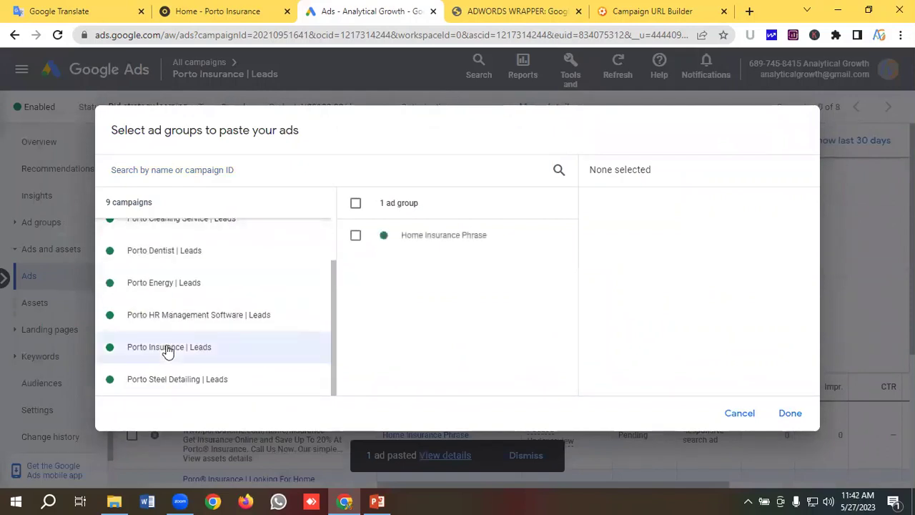
click(433, 249)
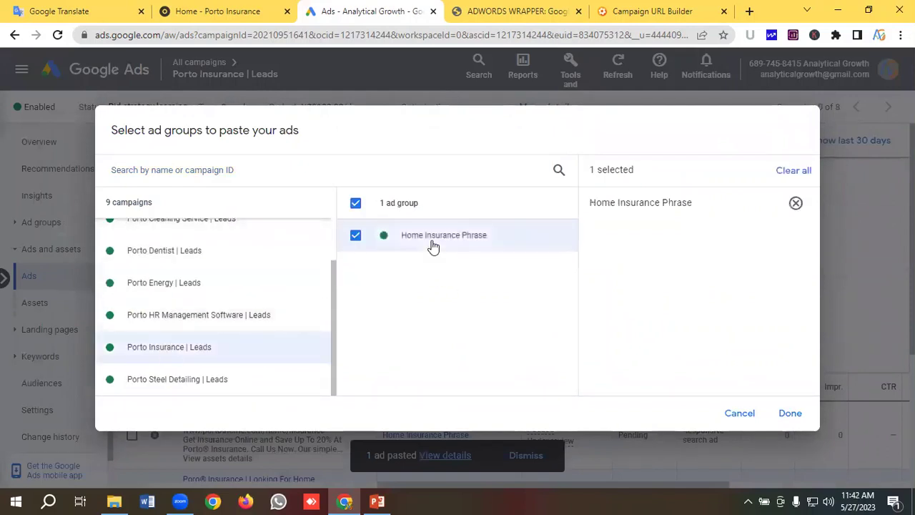
click(789, 414)
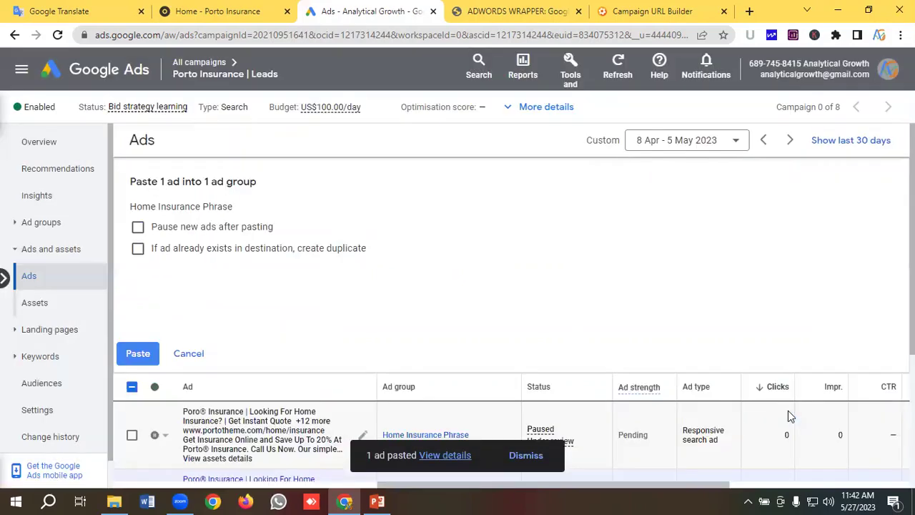
- Paste another copy of the ad, pausing new ads after pasting and creating a duplicate if it already exists
click(138, 227)
click(138, 248)
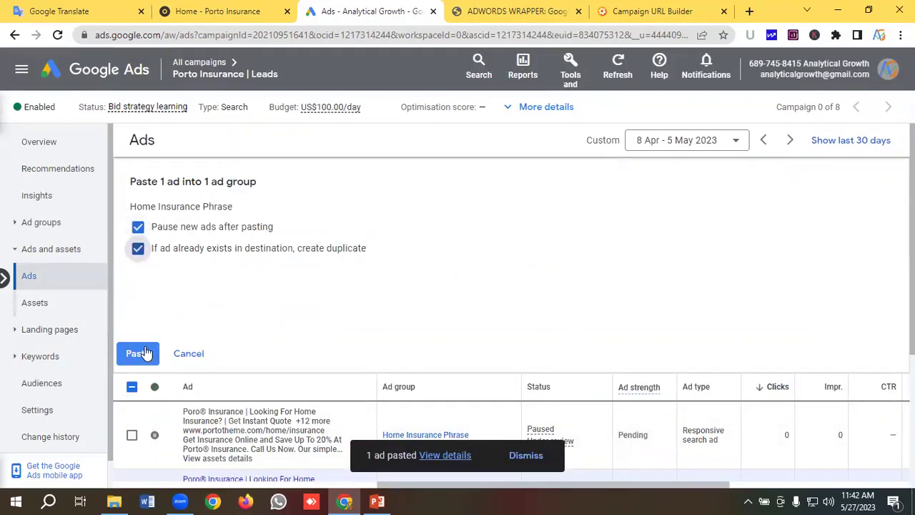
click(140, 353)
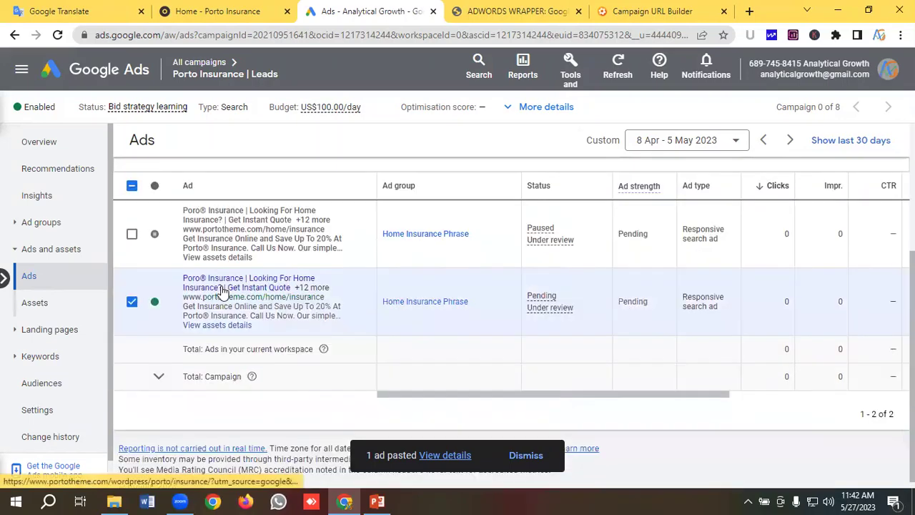
- Enable the paused copy of the responsive search ad in the Home Insurance Phrase ad group
click(166, 237)
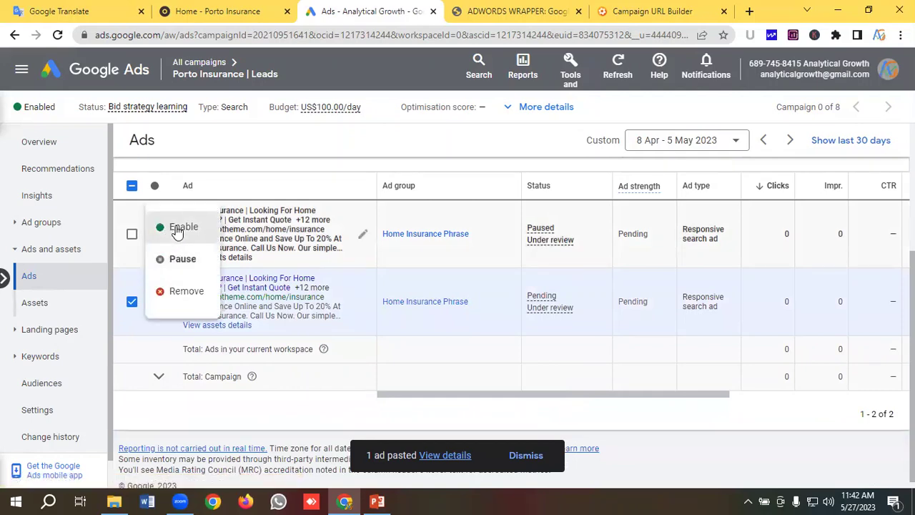
click(177, 231)
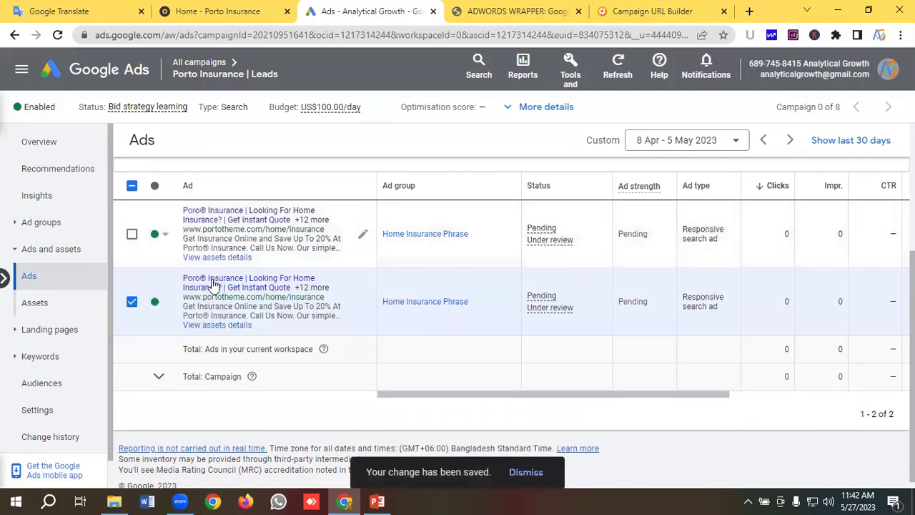
key(ctrl+v)
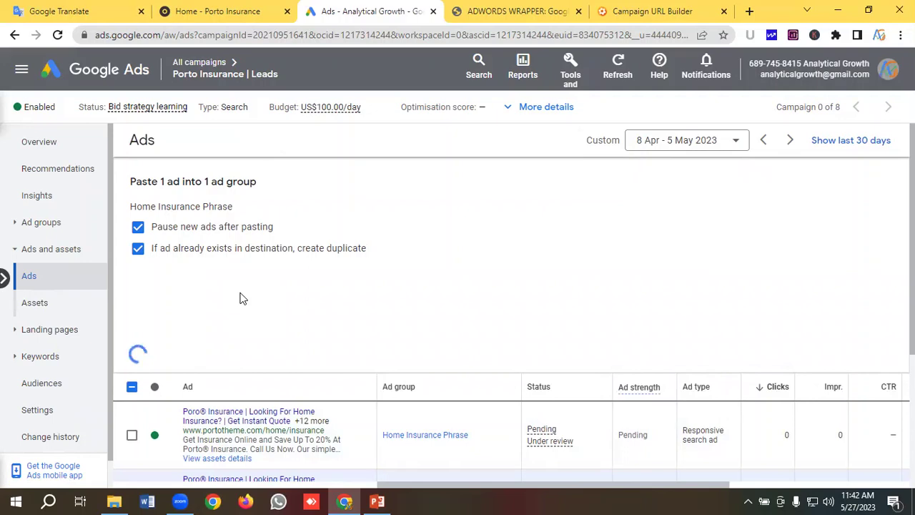
- Clear the selection of the original ad and open the enabled copy, second in the ads list, for editing
scroll(241, 299, down, 1)
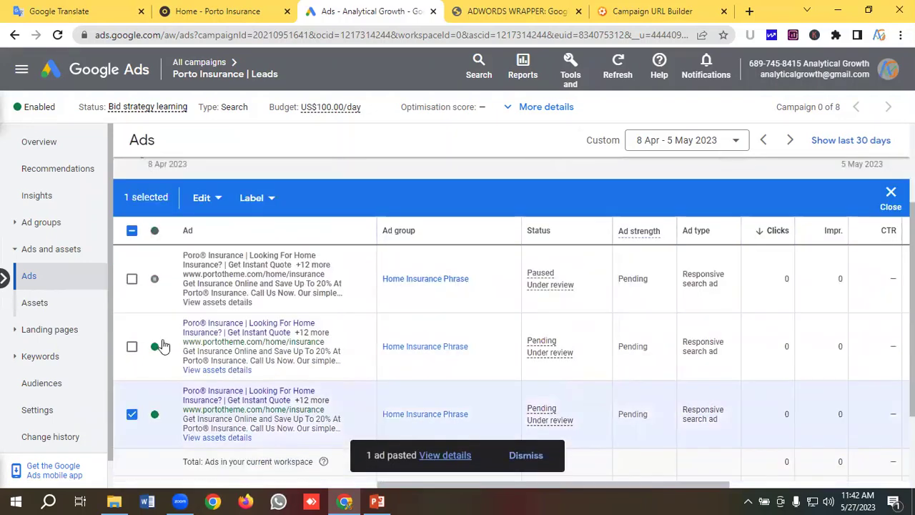
click(132, 414)
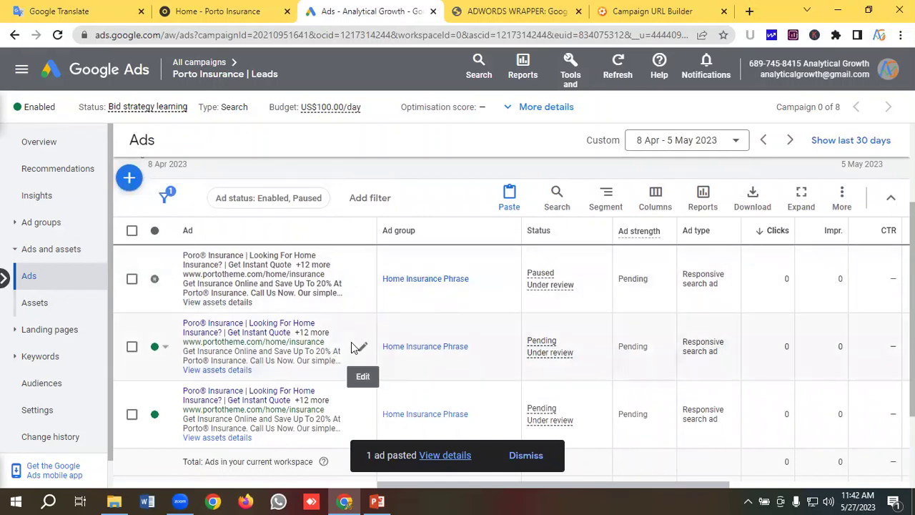
click(352, 346)
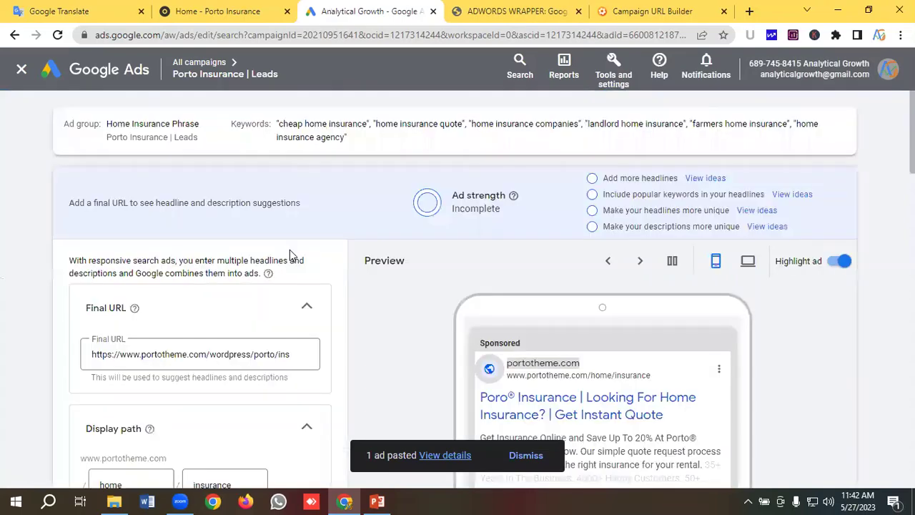
- Pin the headline "Poro® Insurance" so that it shows only in position 1
scroll(229, 302, down, 2)
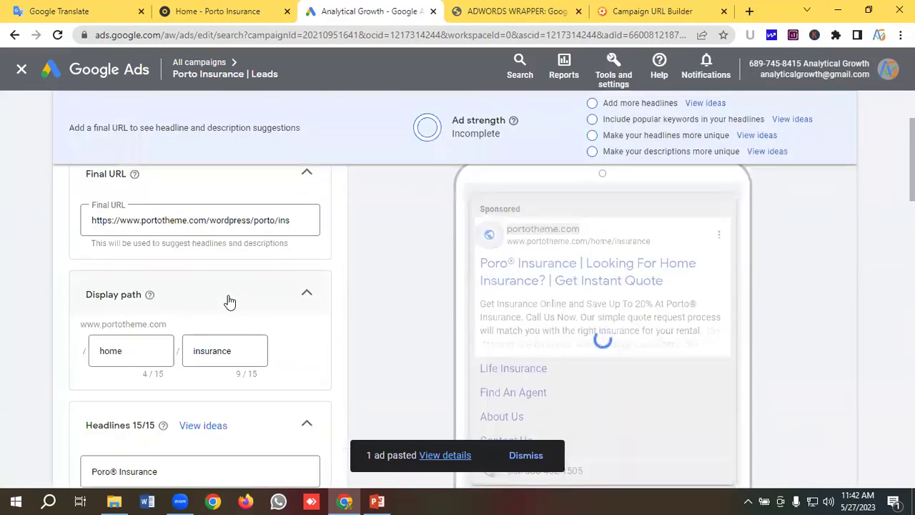
scroll(229, 301, down, 1)
scroll(229, 302, down, 1)
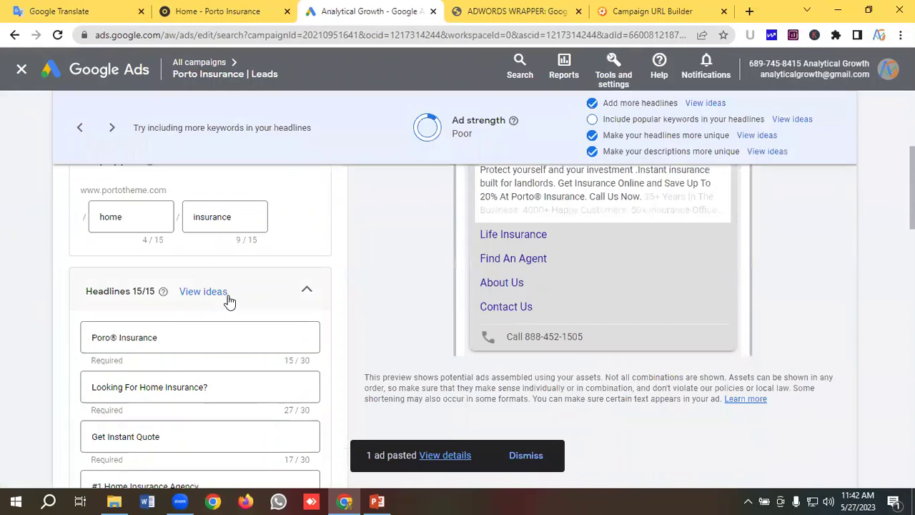
scroll(229, 302, down, 2)
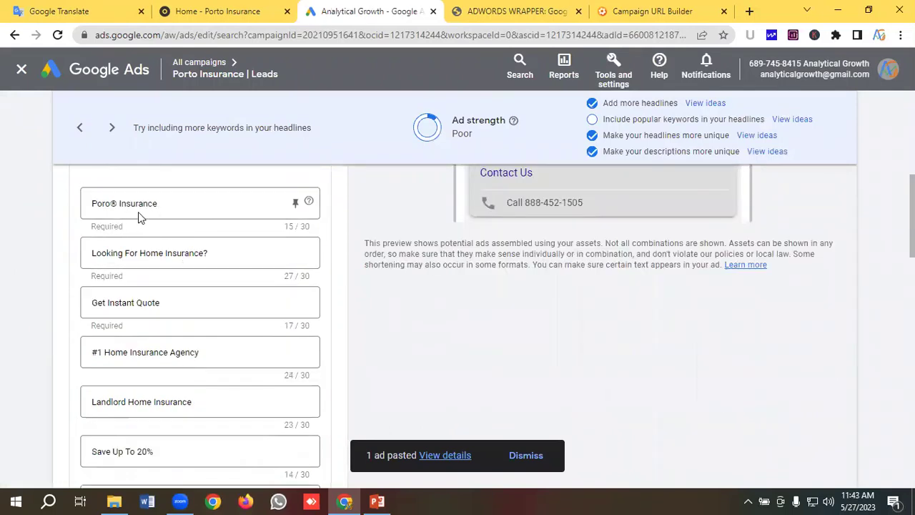
click(295, 204)
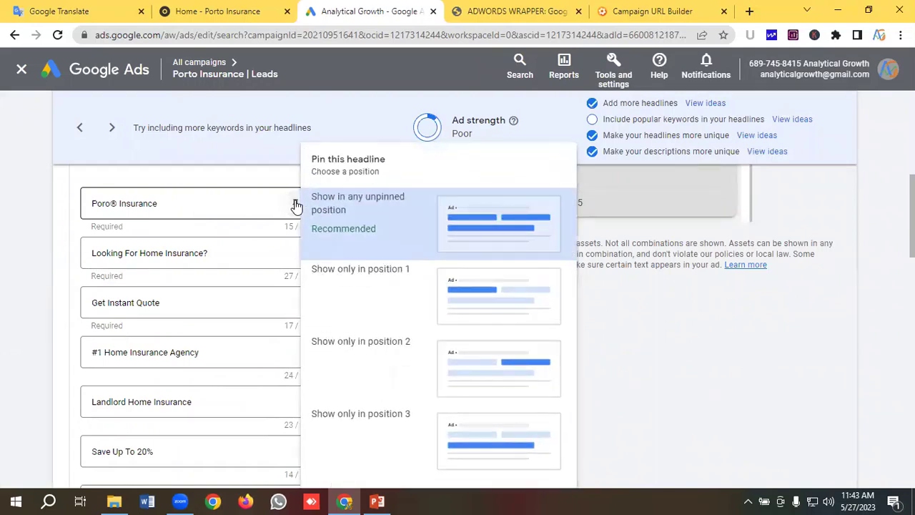
click(488, 298)
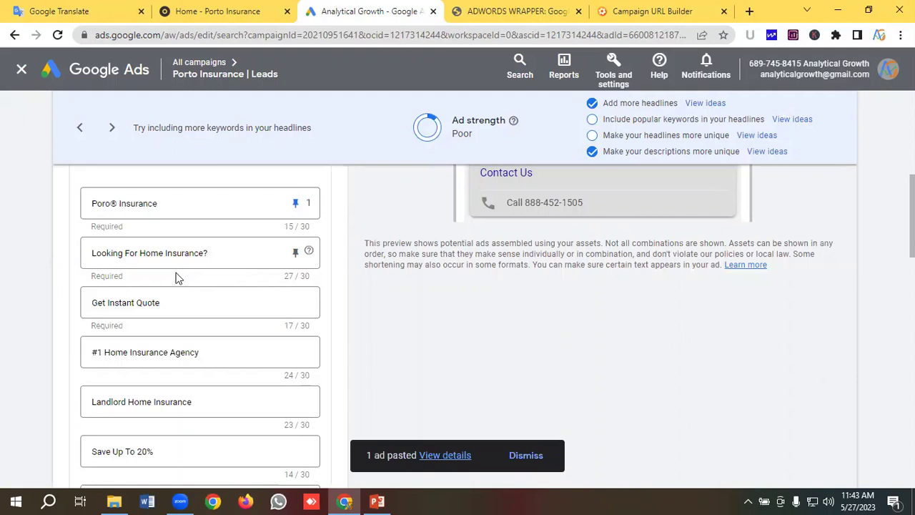
- Pin the headline "Looking For Home Insurance?" to position 2 and "Get Instant Quote" to position 3
click(293, 253)
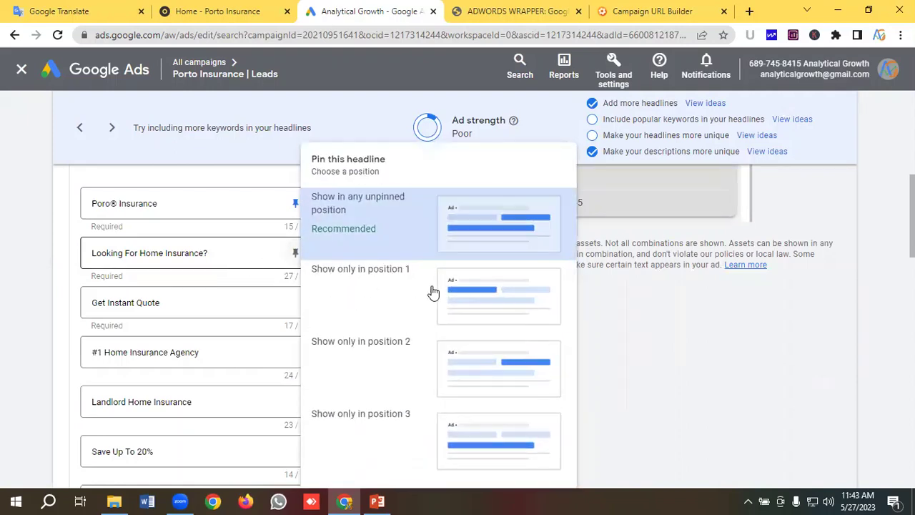
click(484, 347)
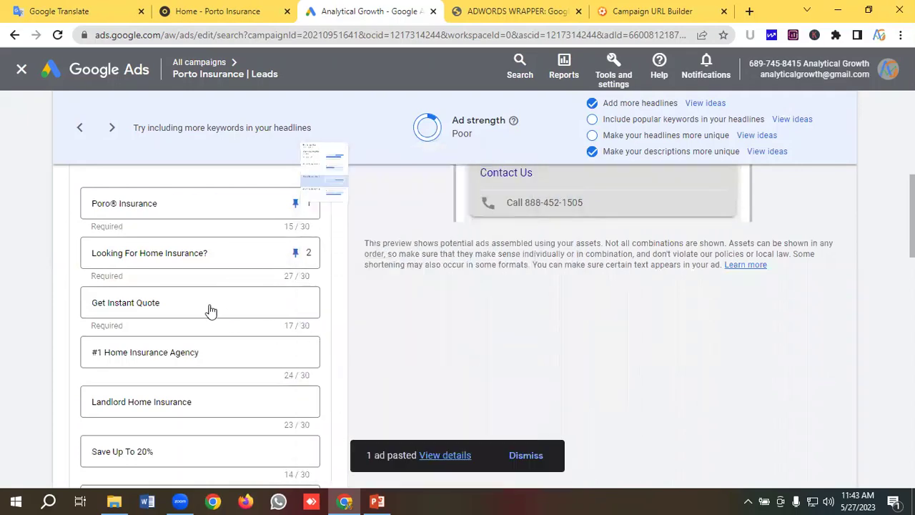
click(293, 304)
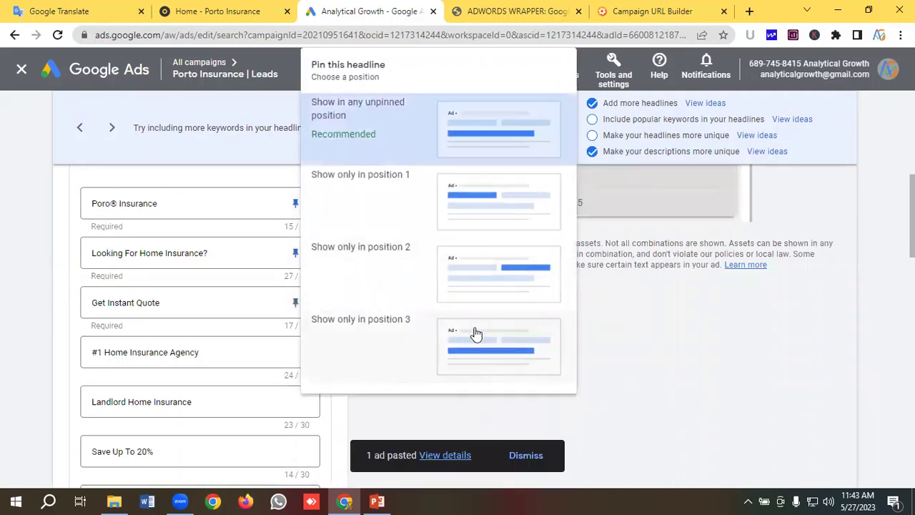
click(476, 336)
- Pin the headlines "#1 Home Insurance Agency" and "Landlord Home Insurance" so that both show only in position 2
scroll(258, 272, down, 1)
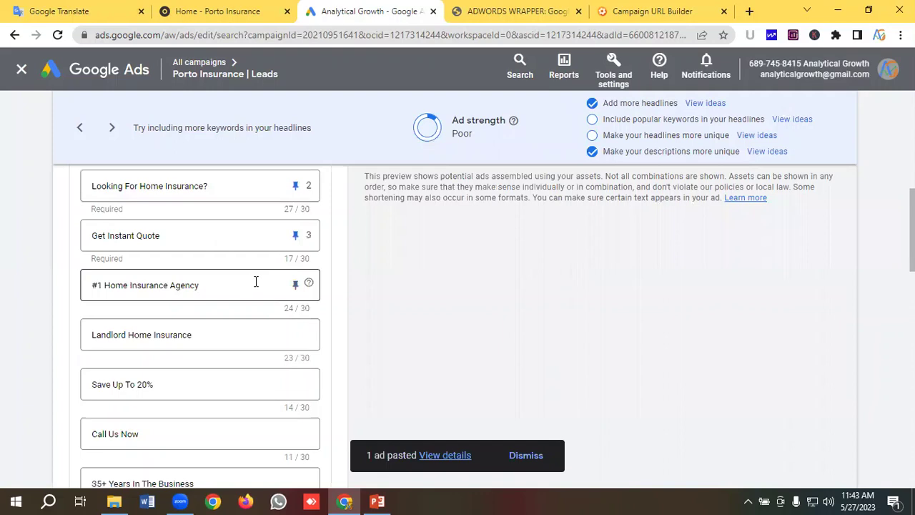
click(295, 284)
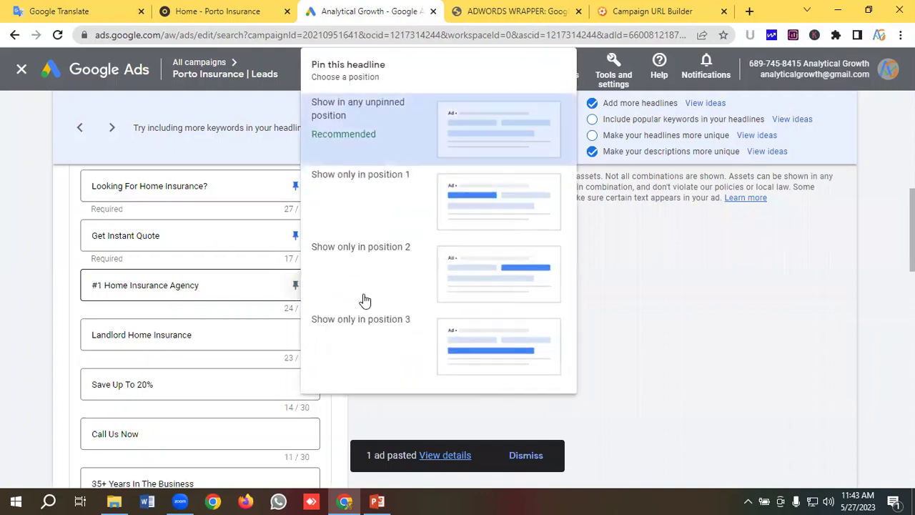
click(465, 281)
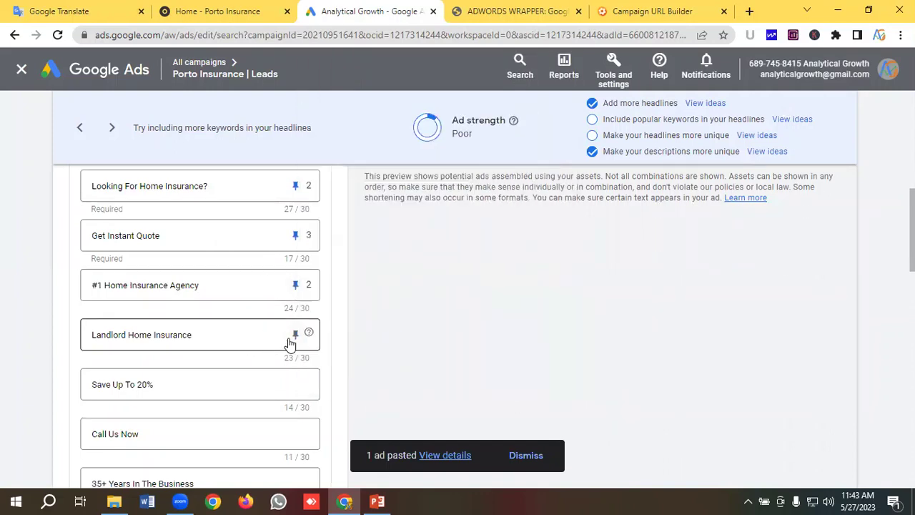
click(294, 334)
click(509, 281)
- Pin the headlines "Save Up To 20%", "Call Us Now" and "35+ Years In The Business" to position 3
scroll(188, 265, down, 1)
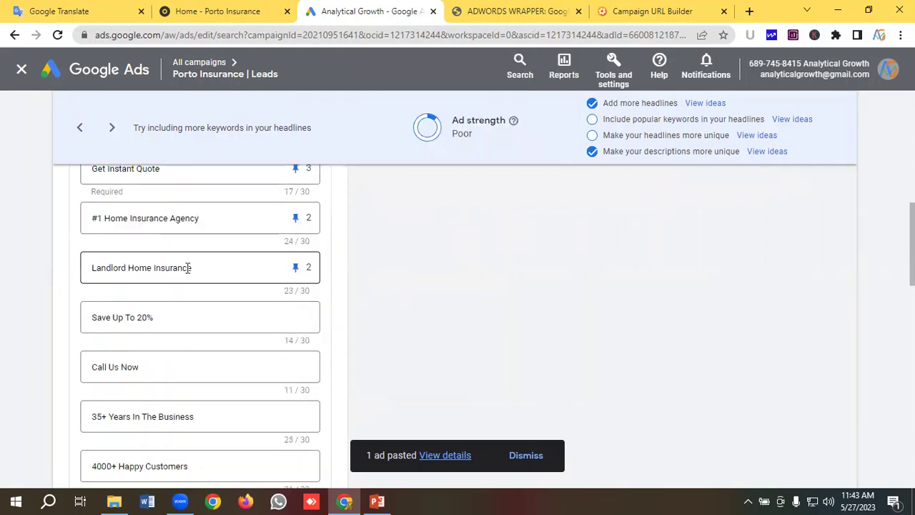
click(294, 317)
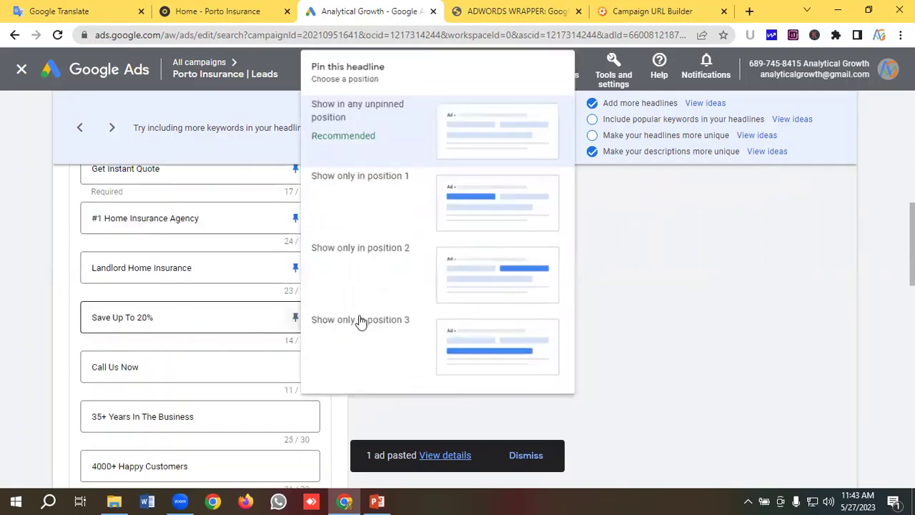
click(490, 341)
scroll(162, 296, down, 1)
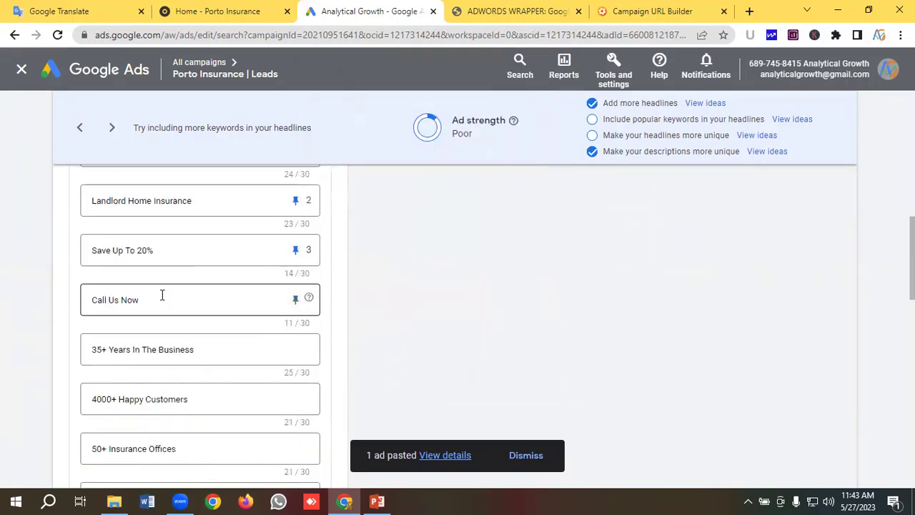
click(295, 300)
click(486, 335)
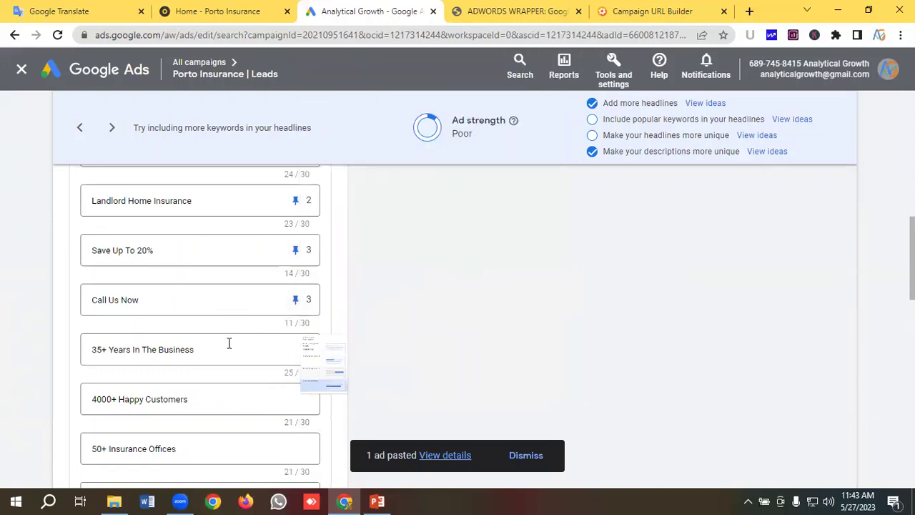
click(296, 349)
click(485, 339)
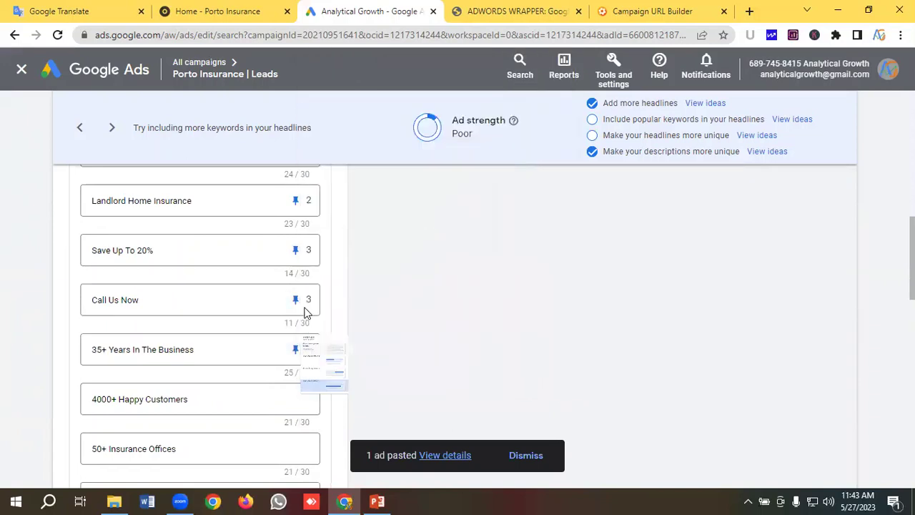
- Pin the headlines "4000+ Happy Customers" and "50+ Insurance Offices" so that both show only in position 3
scroll(221, 273, down, 1)
mouse_move(291, 334)
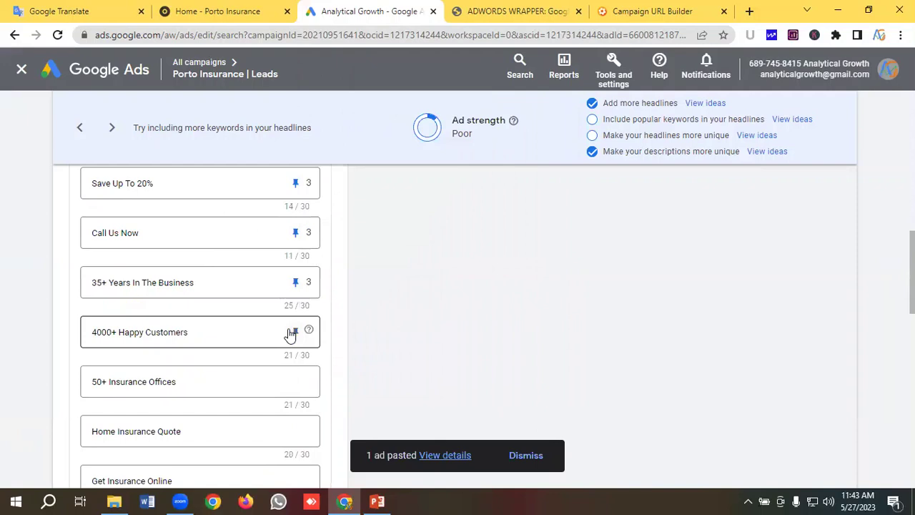
click(295, 332)
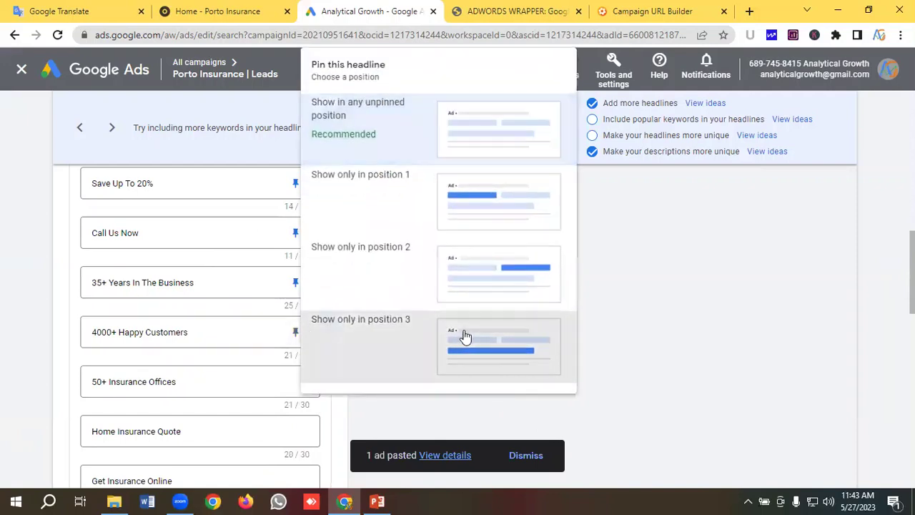
click(464, 336)
scroll(255, 303, down, 1)
mouse_move(276, 312)
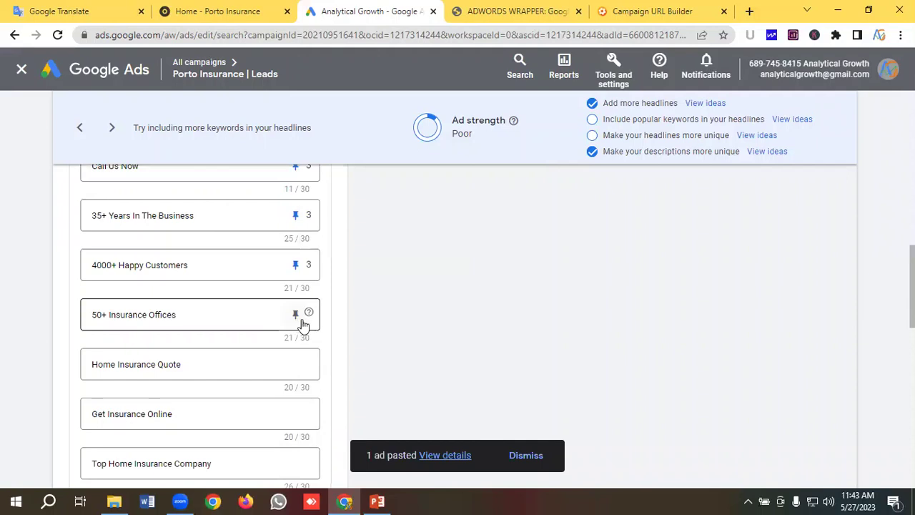
click(295, 318)
click(485, 337)
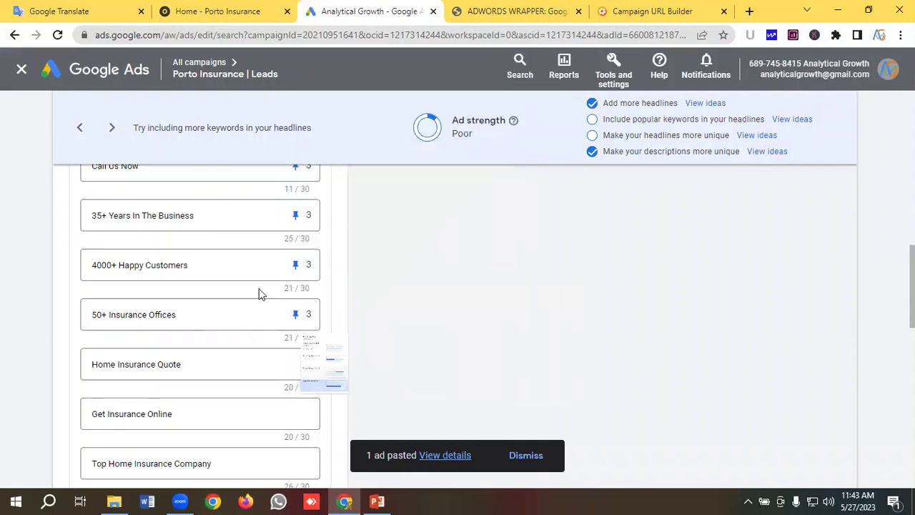
scroll(247, 280, down, 1)
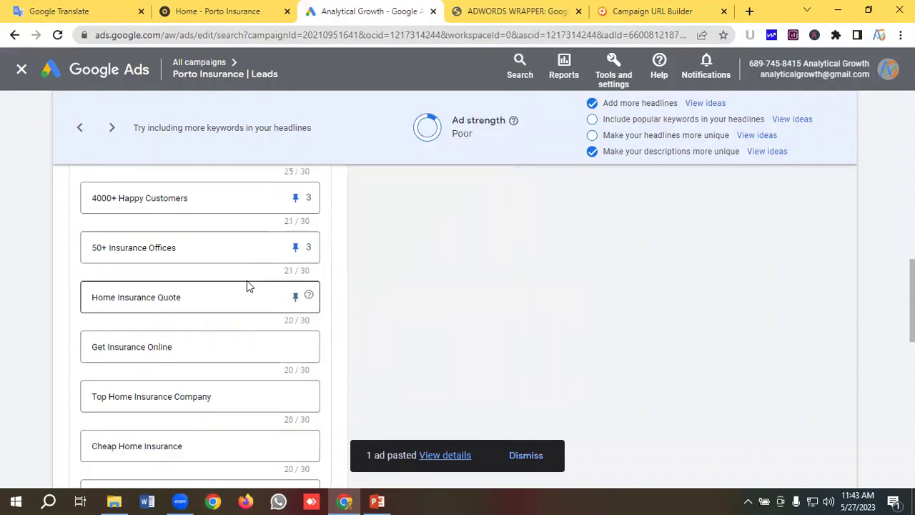
- Pin the headline "Home Insurance Quote" to position 2 and "Get Insurance Online" to position 3
click(294, 297)
click(484, 276)
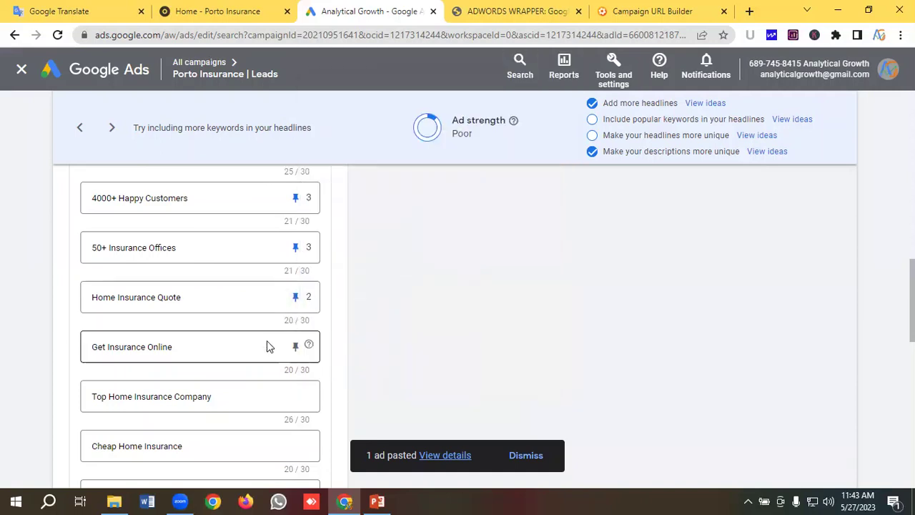
click(295, 347)
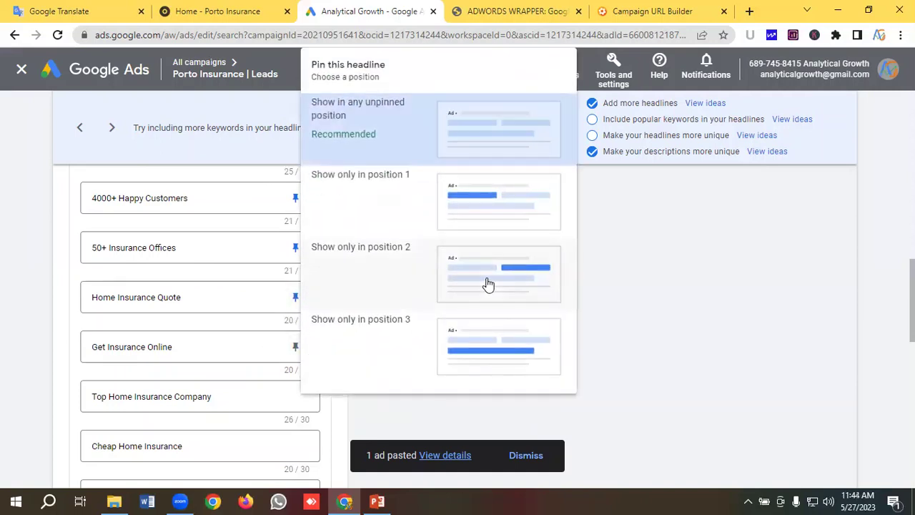
click(487, 286)
scroll(306, 276, down, 1)
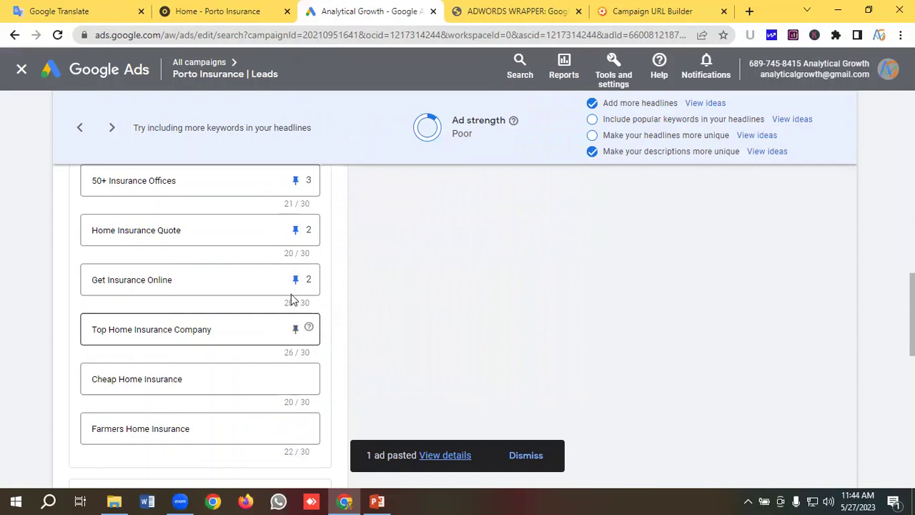
click(296, 280)
click(490, 349)
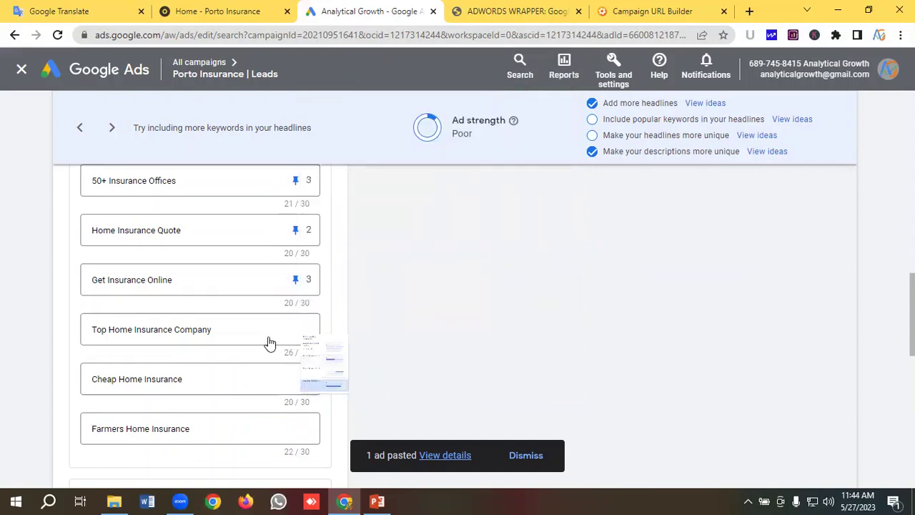
- Pin the headlines "Top Home Insurance Company", "Cheap Home Insurance" and "Farmers Home Insurance" so that they show only in position 2
click(296, 329)
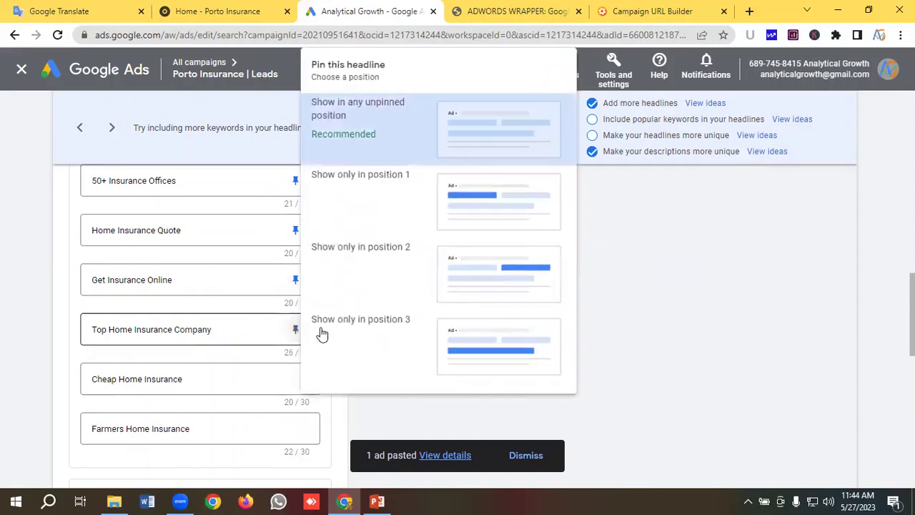
click(467, 278)
scroll(350, 290, down, 1)
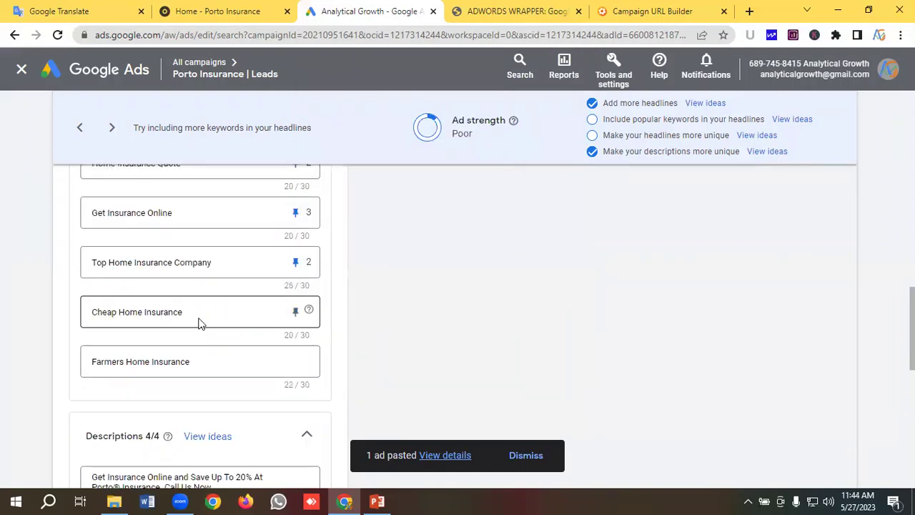
click(296, 312)
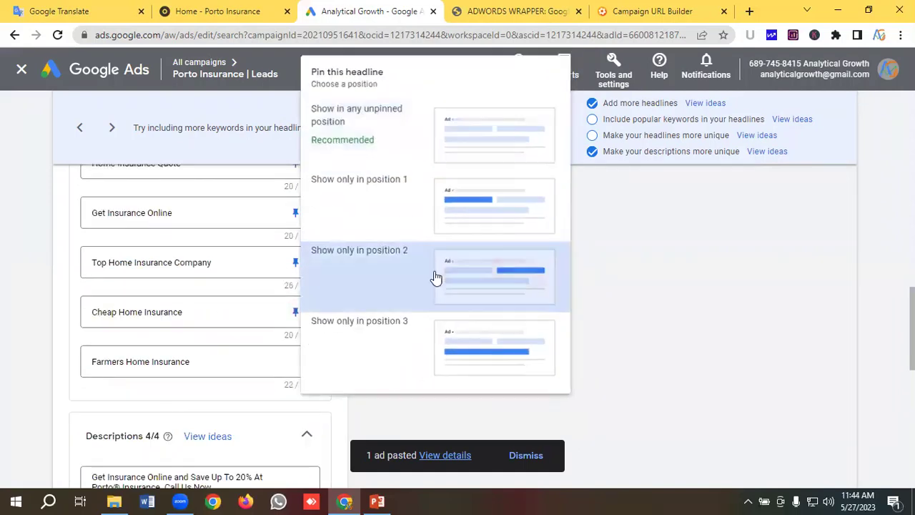
click(436, 279)
click(295, 360)
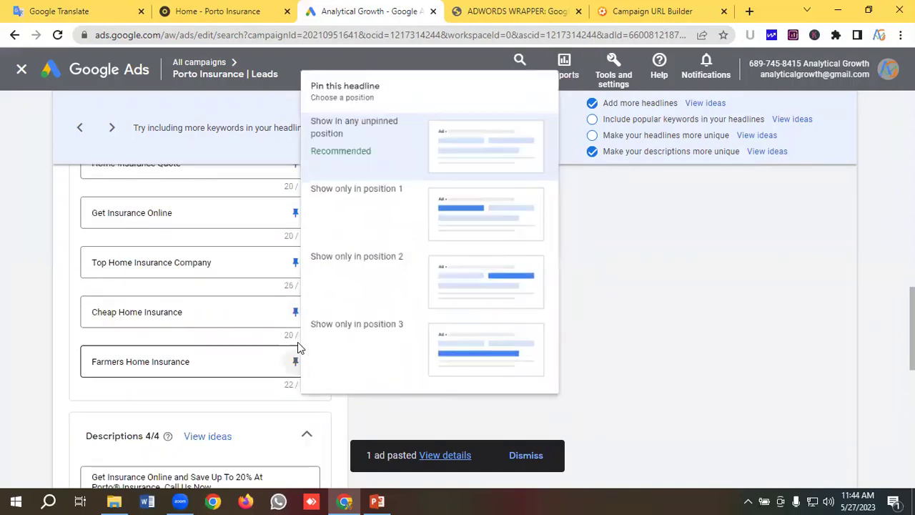
click(482, 266)
- Pin the description starting "Get Insurance Online and Save" to position 1 and the one starting "Our simple quote request process" to position 2
scroll(215, 290, down, 2)
scroll(199, 295, down, 1)
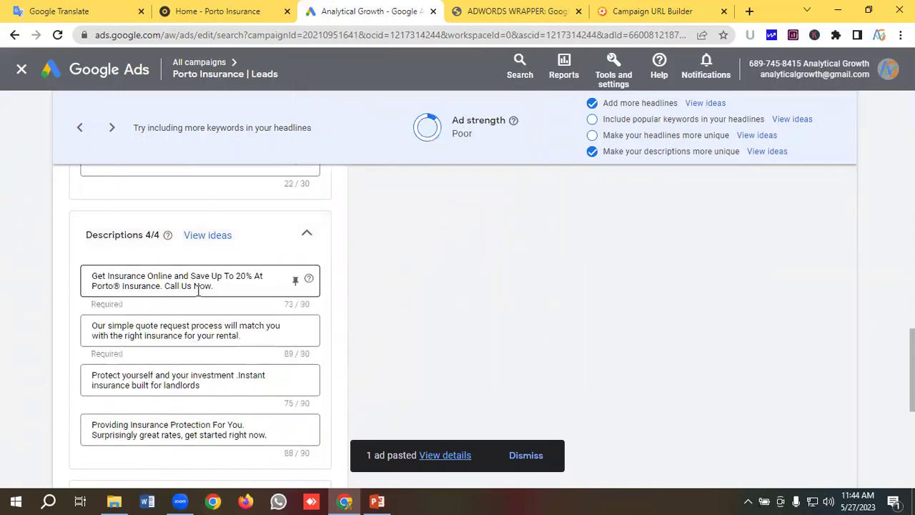
click(294, 284)
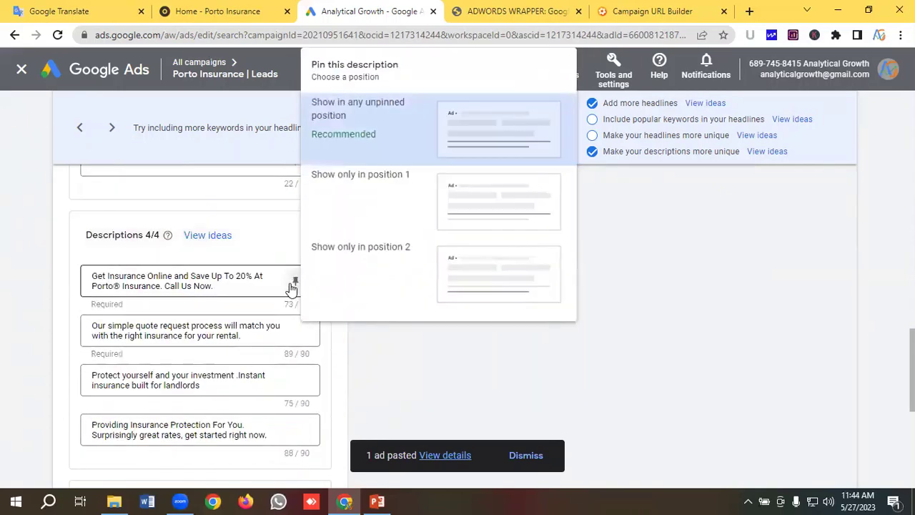
click(491, 203)
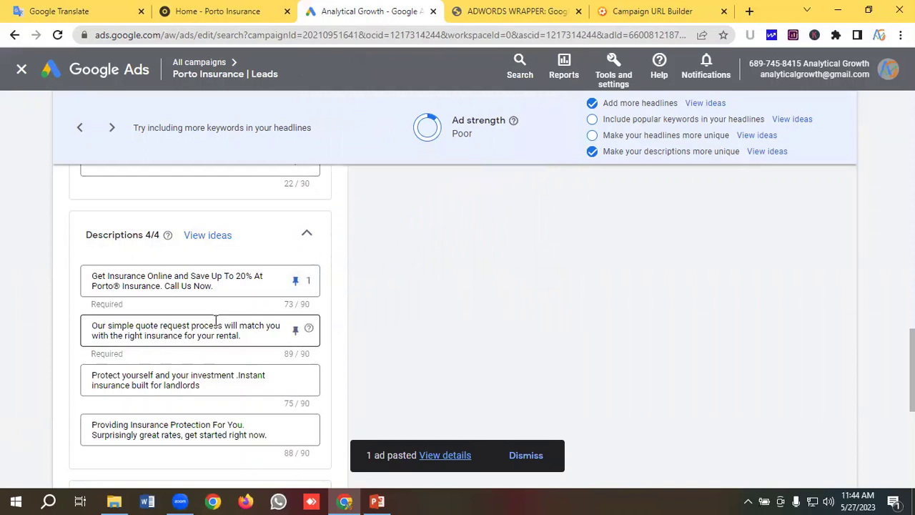
scroll(300, 332, down, 1)
click(294, 266)
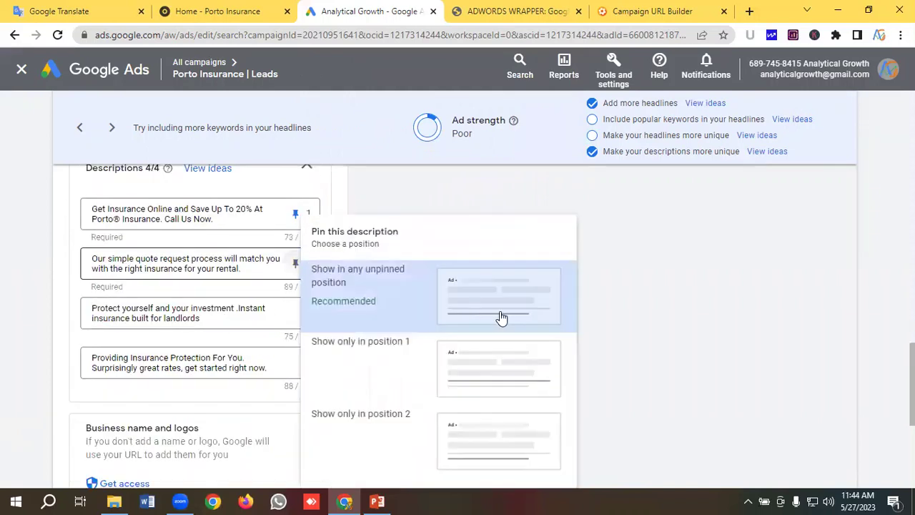
click(452, 438)
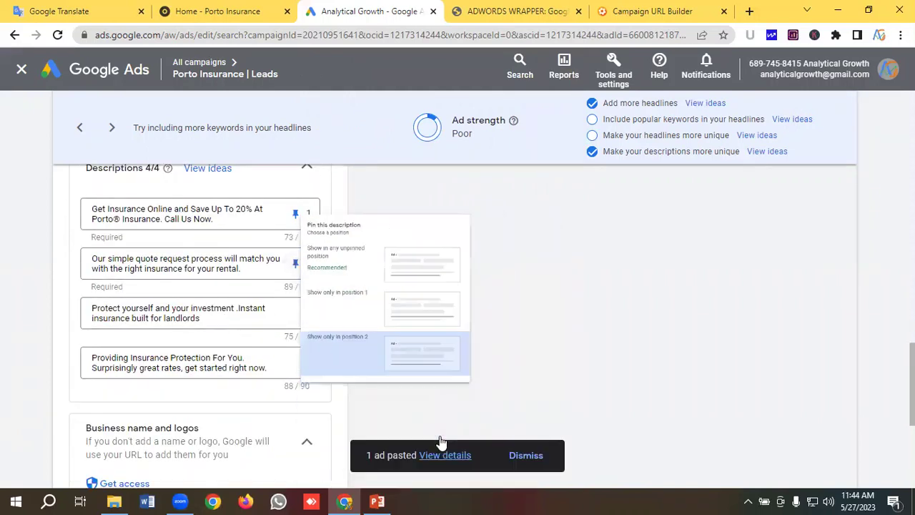
- Pin the description starting "Protect yourself and your investment" to position 1 and "Providing Insurance Protection For You" to position 2
click(297, 316)
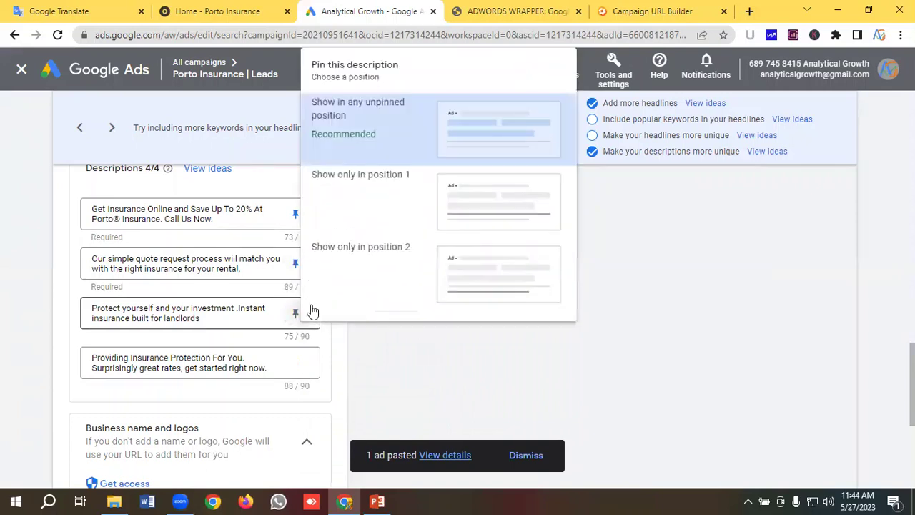
click(440, 219)
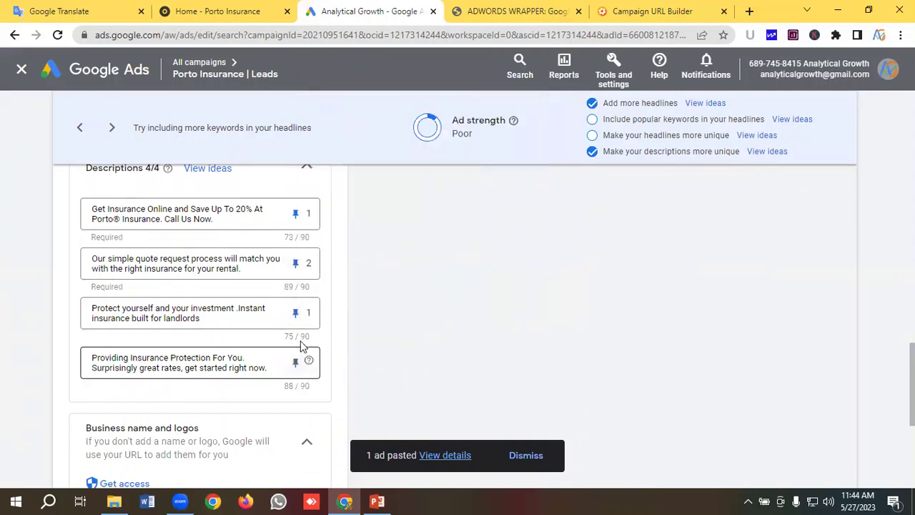
click(296, 361)
click(466, 310)
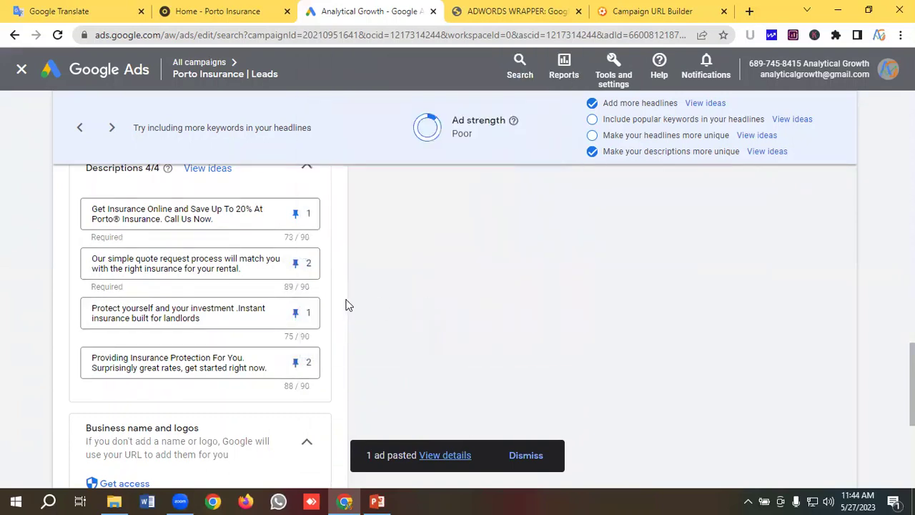
- Save the responsive search ad with its pinned headlines and descriptions
scroll(290, 300, down, 3)
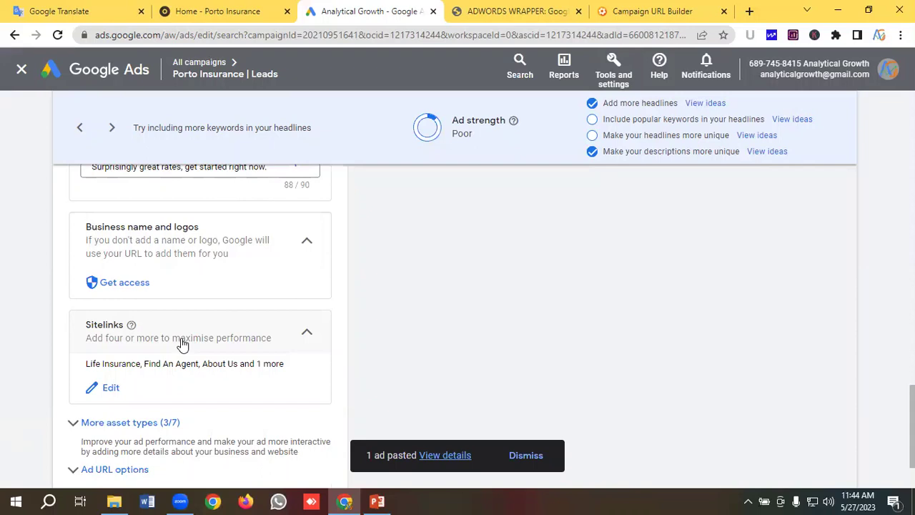
scroll(182, 343, down, 2)
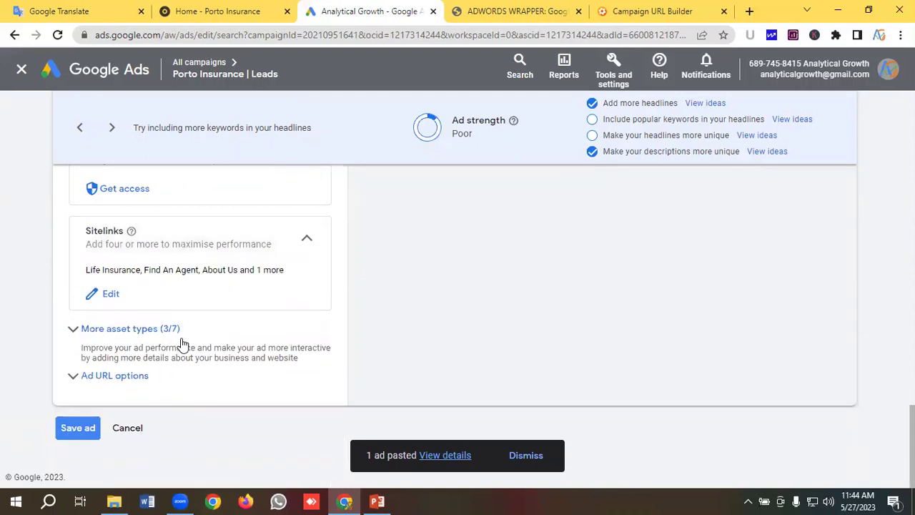
click(78, 429)
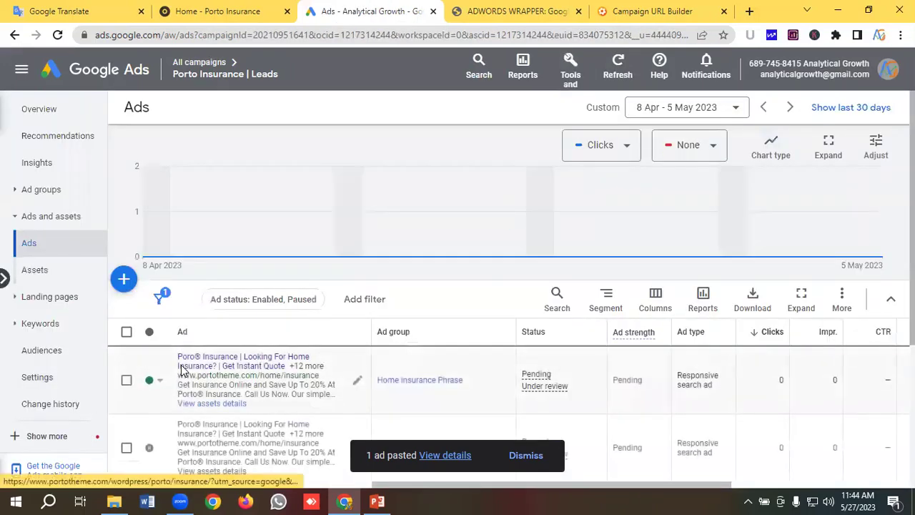
- Enable the paused responsive search ad in the Home Insurance Phrase ad group
scroll(182, 369, down, 2)
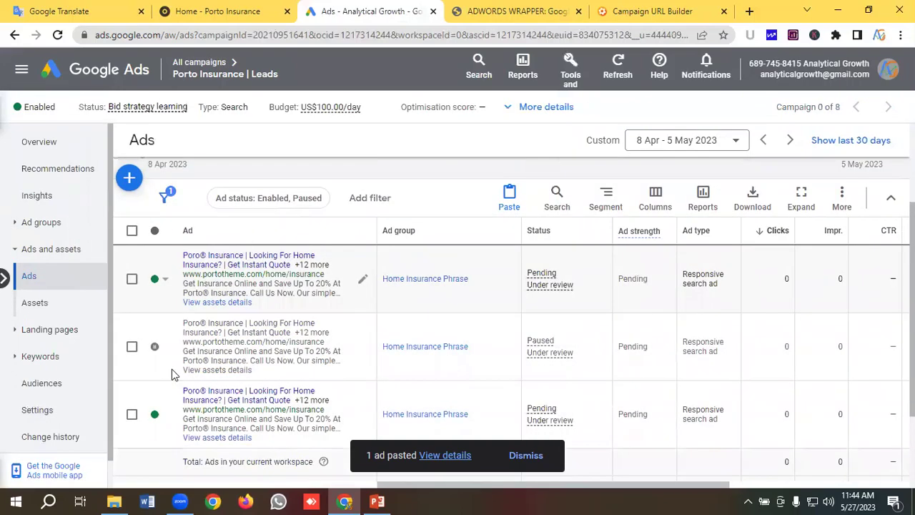
click(162, 348)
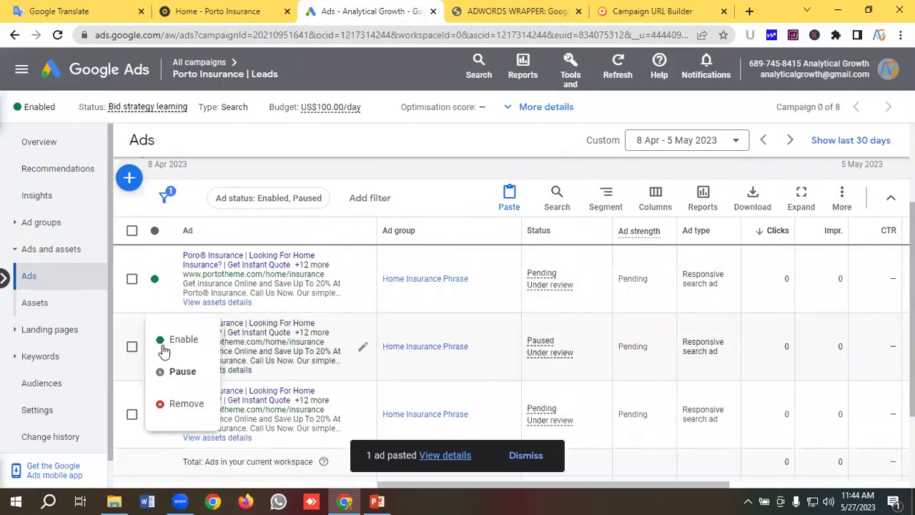
click(180, 344)
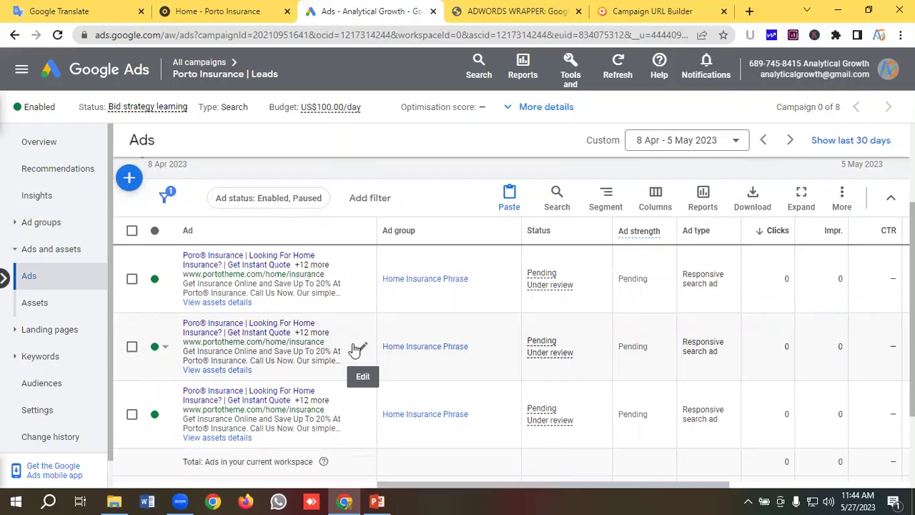
- Open the second Home Insurance Phrase ad for editing and clear its headline "Looking For Home Insurance?"
click(356, 349)
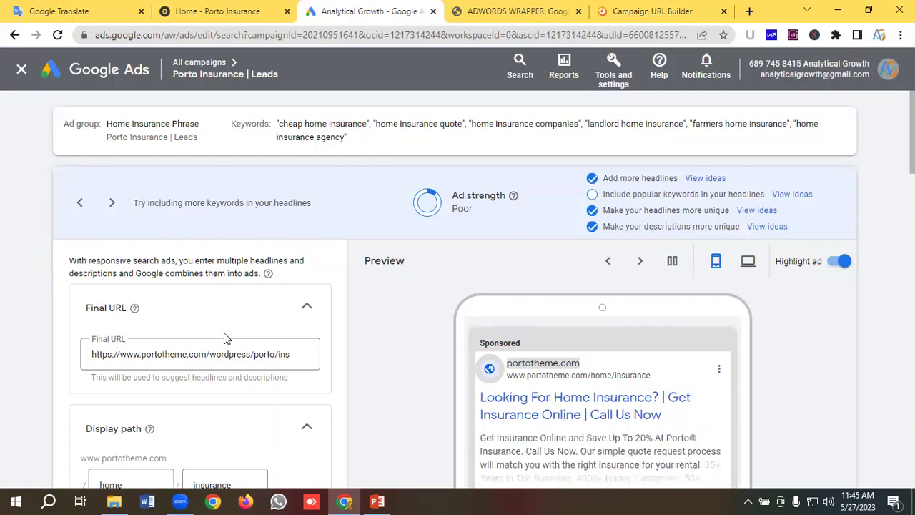
scroll(221, 337, down, 2)
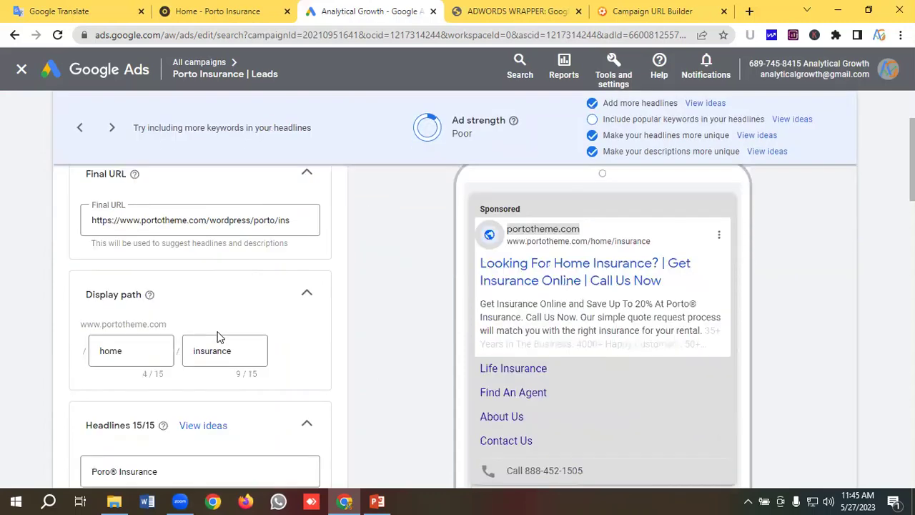
scroll(220, 337, down, 2)
scroll(219, 335, down, 1)
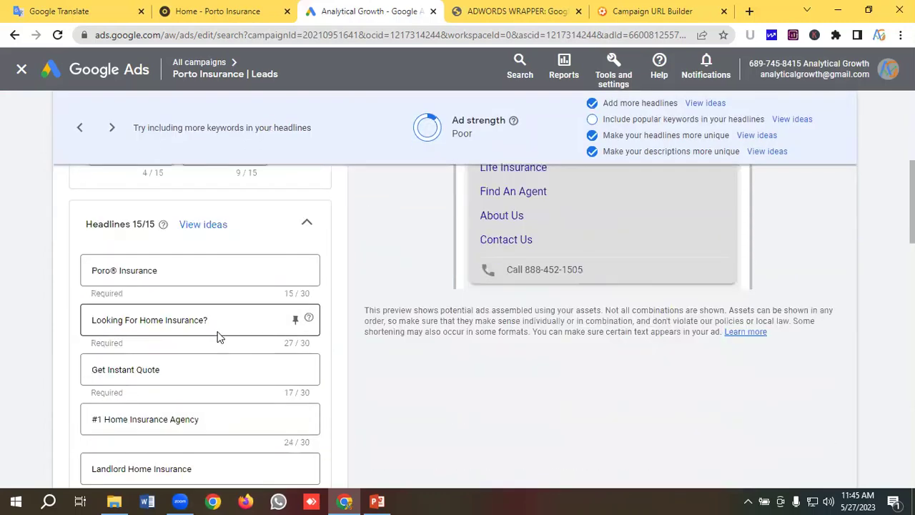
drag(219, 319, 85, 322)
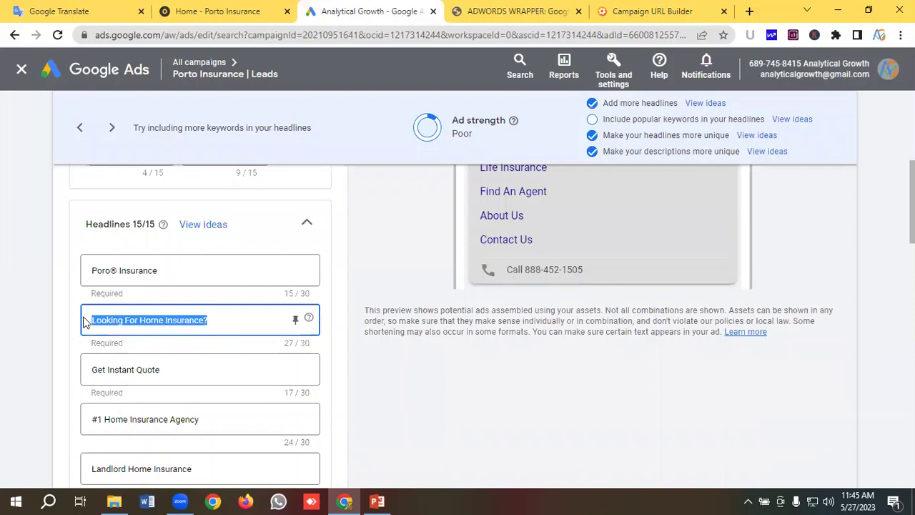
key(BackSpace)
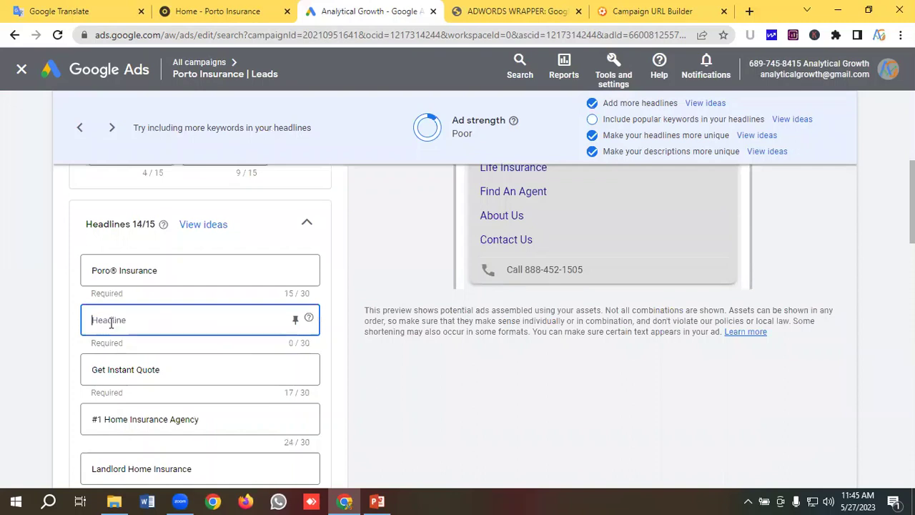
- Pin the headline "Poro® Insurance" so that it shows only in position 1
click(190, 270)
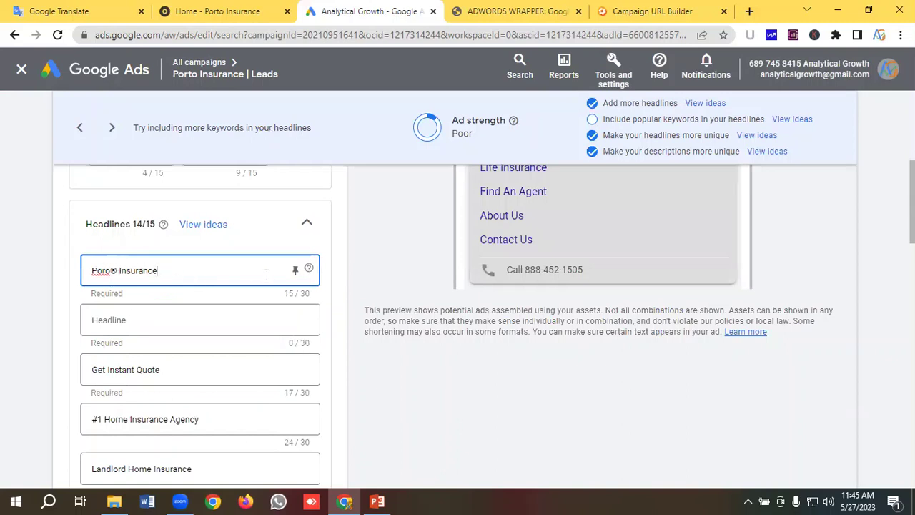
click(294, 271)
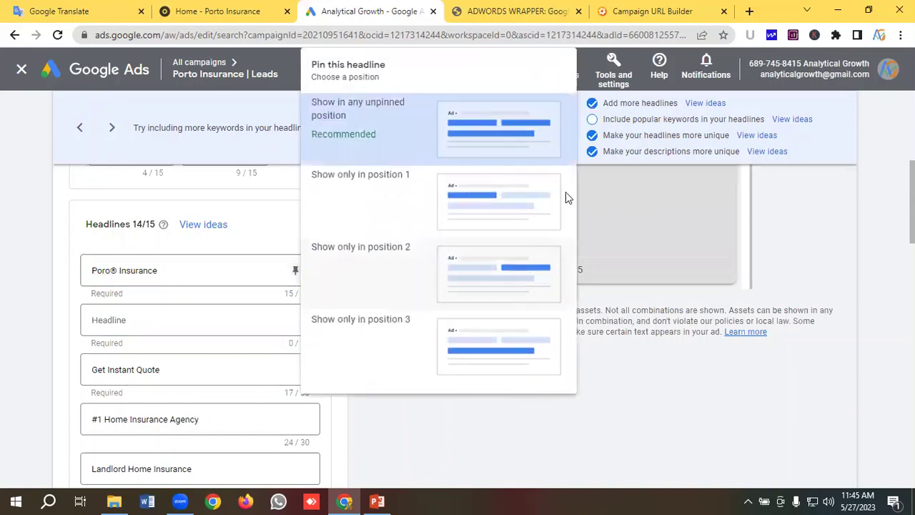
click(491, 196)
- Fill the empty second headline with a keyword insertion using the default text "Home Insurance Agency" in sentence case
click(131, 319)
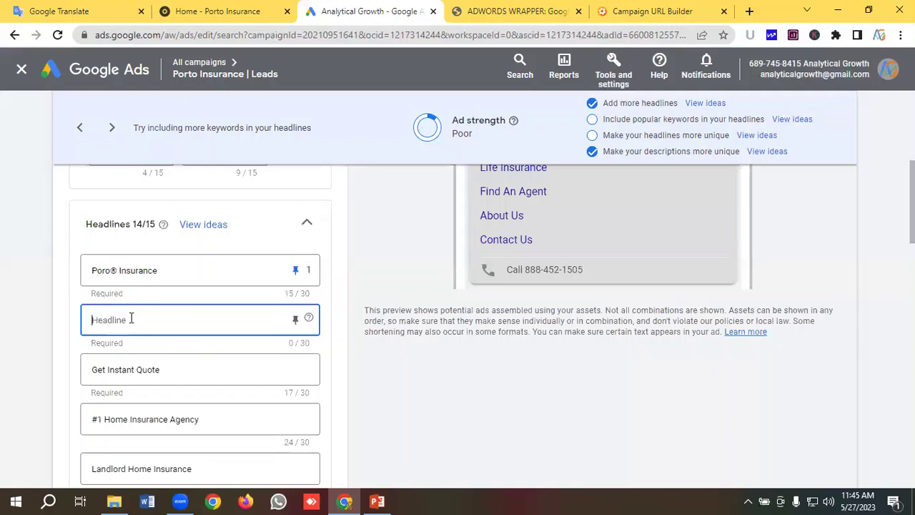
text({)
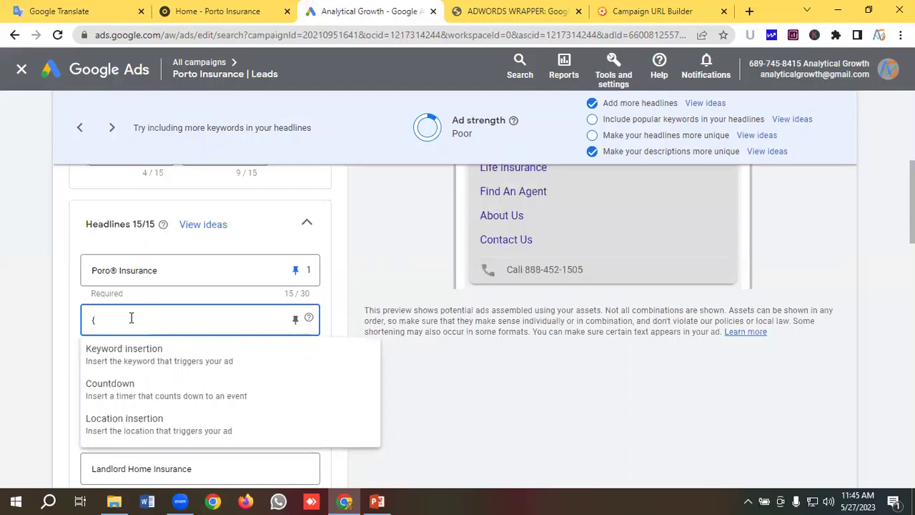
click(115, 361)
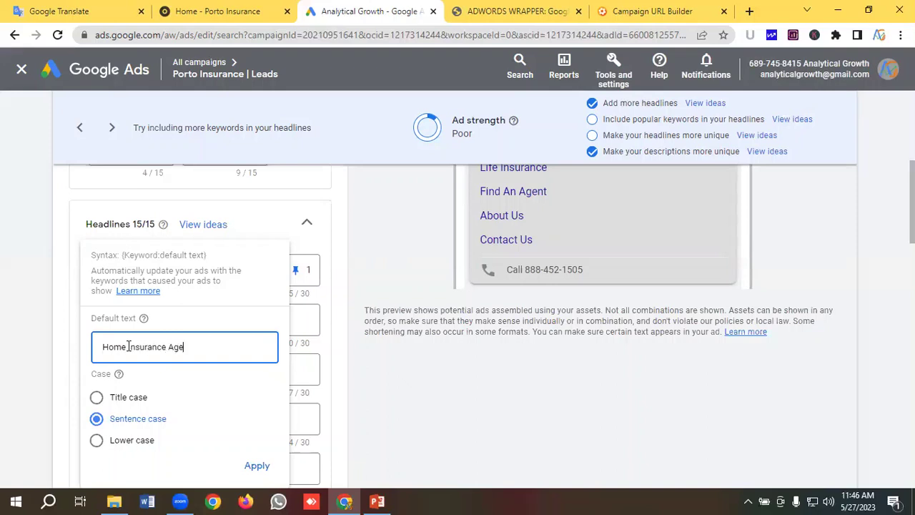
text(y)
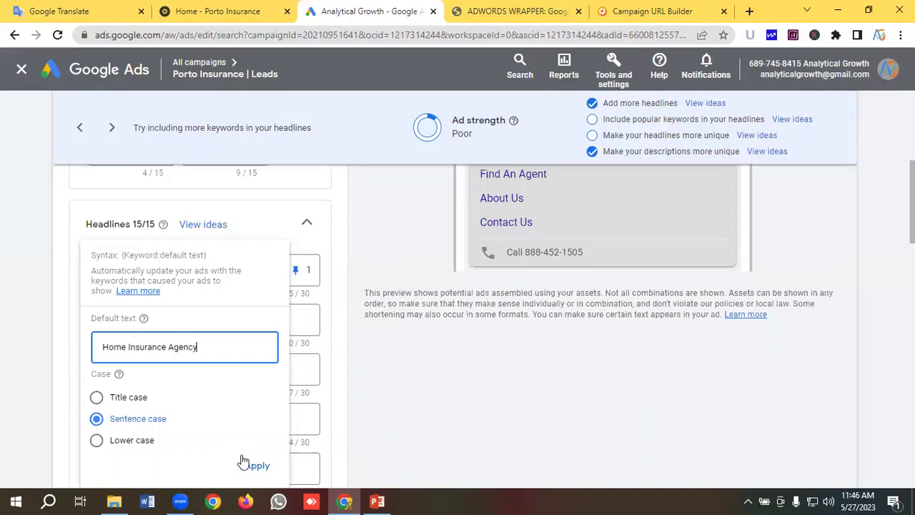
click(256, 466)
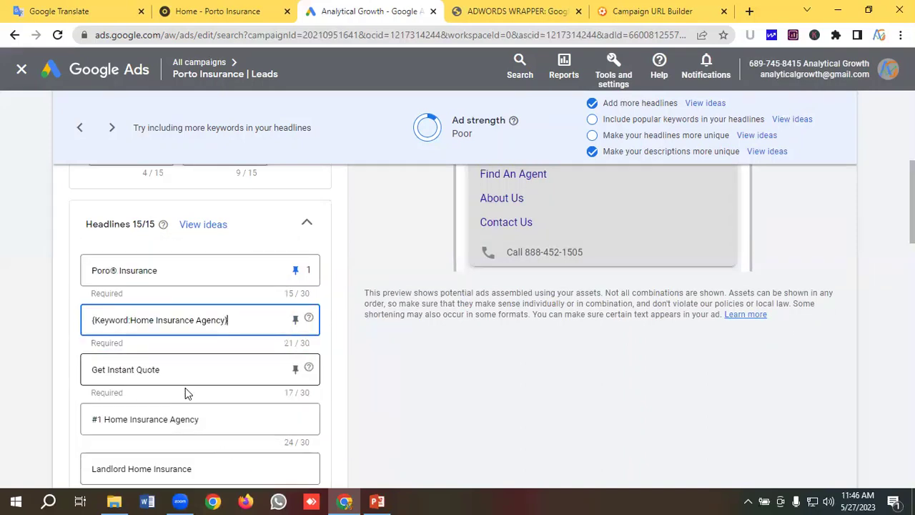
- Pin the "Home Insurance Agency" keyword insertion headline so that it shows only in position 2
click(294, 321)
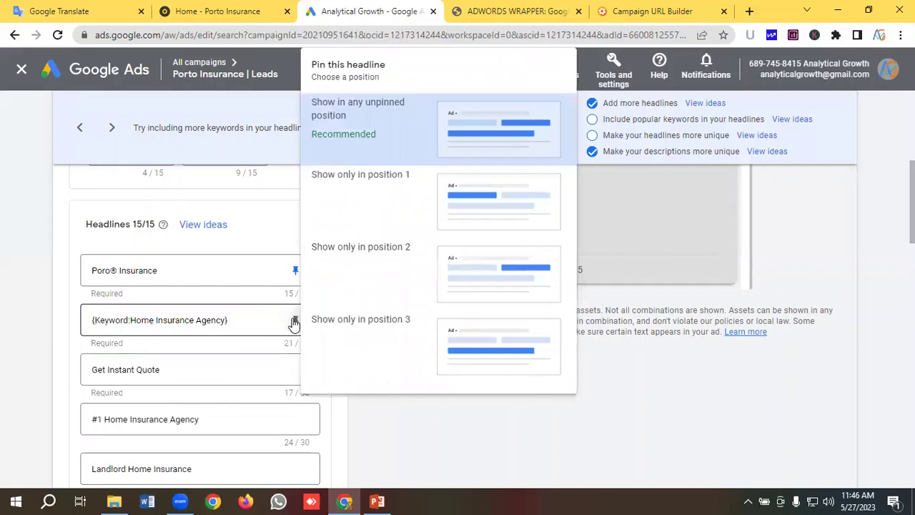
click(465, 271)
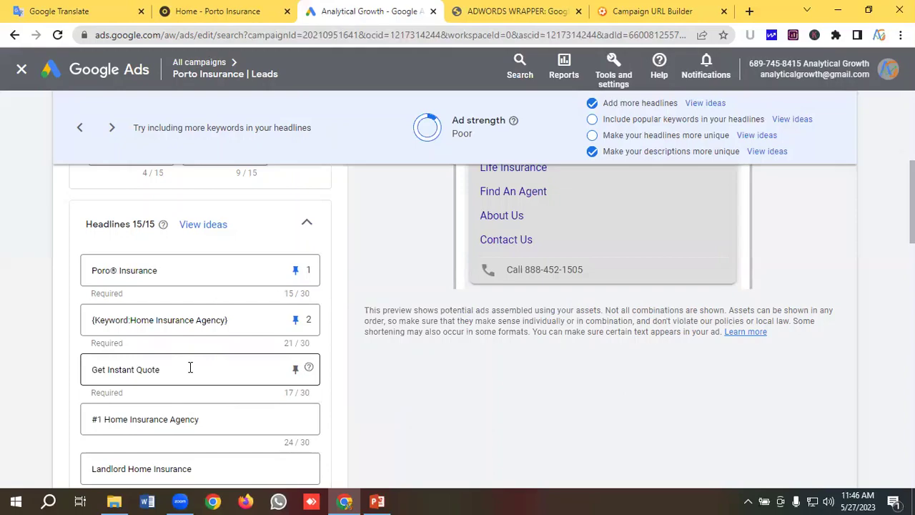
- Replace the third headline, "Get Instant Quote", with "Looking For Home Insurance?" copied from the Dynamic Ad Copies list in Google Translate
click(86, 8)
scroll(151, 279, up, 3)
scroll(143, 272, up, 12)
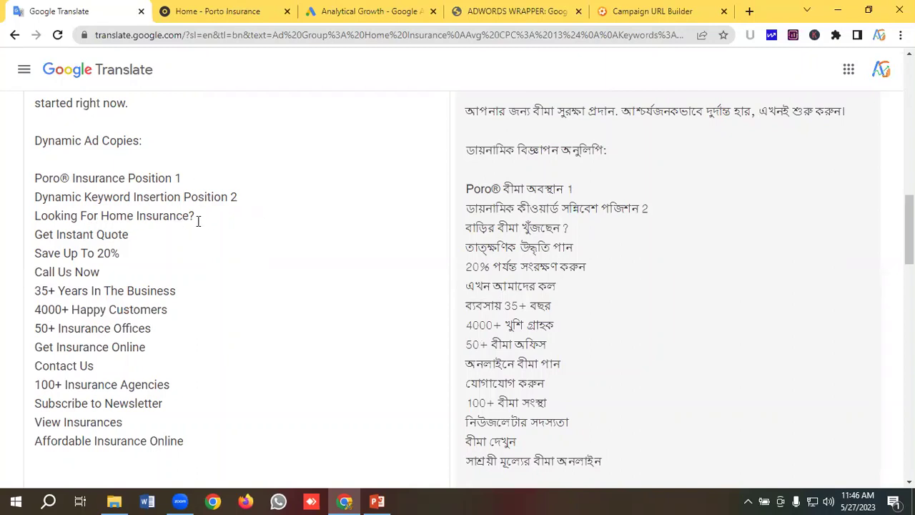
drag(205, 217, 27, 222)
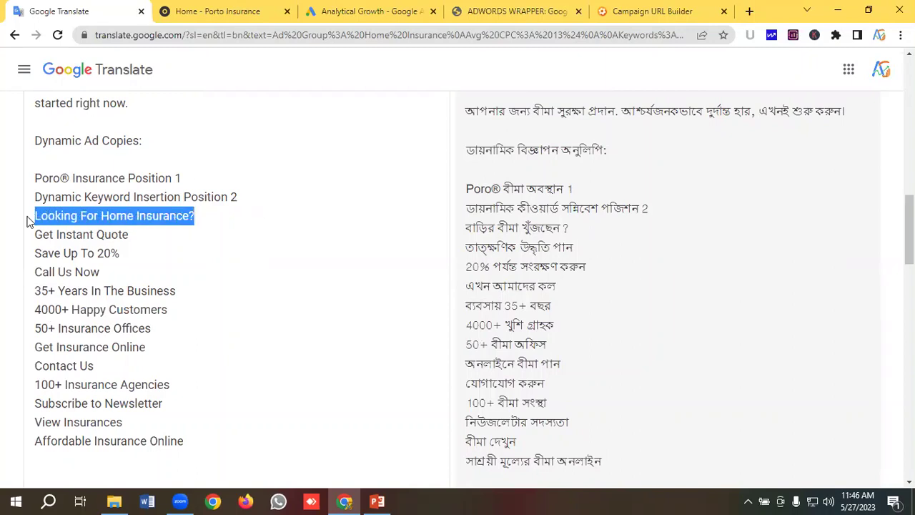
right_click(76, 218)
click(106, 264)
click(336, 16)
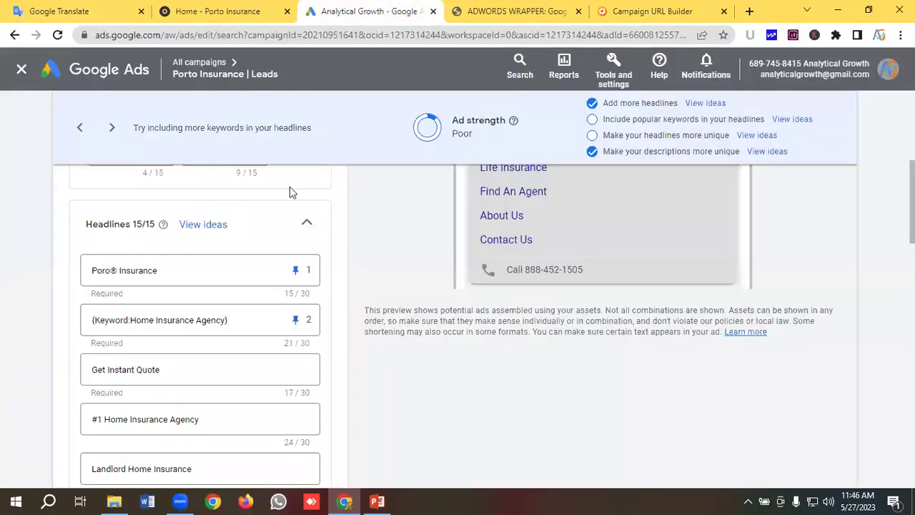
click(171, 376)
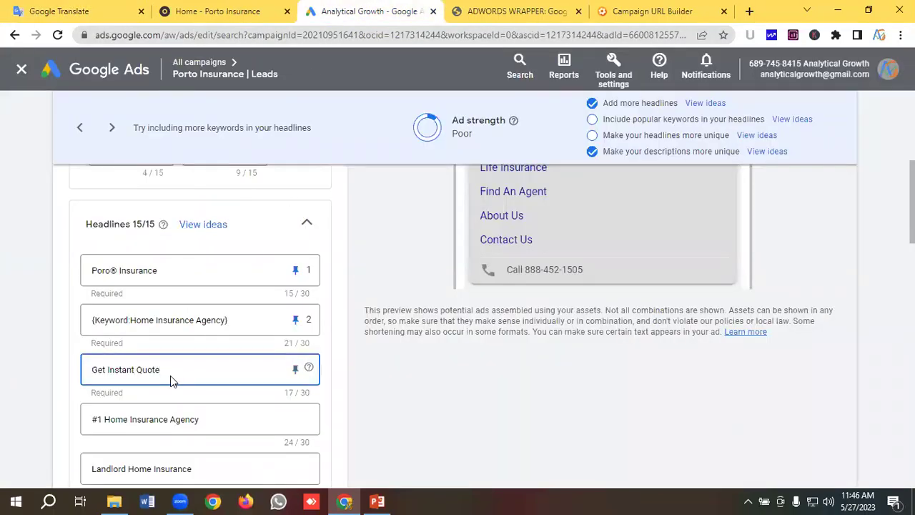
key(ctrl+a)
key(ctrl+v)
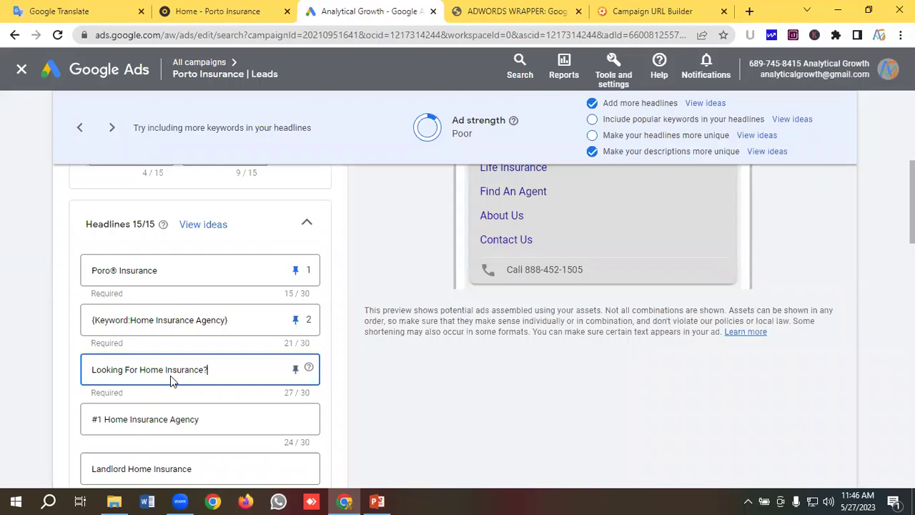
- Pin the headline "Looking For Home Insurance?" so that it shows only in position 3
click(295, 369)
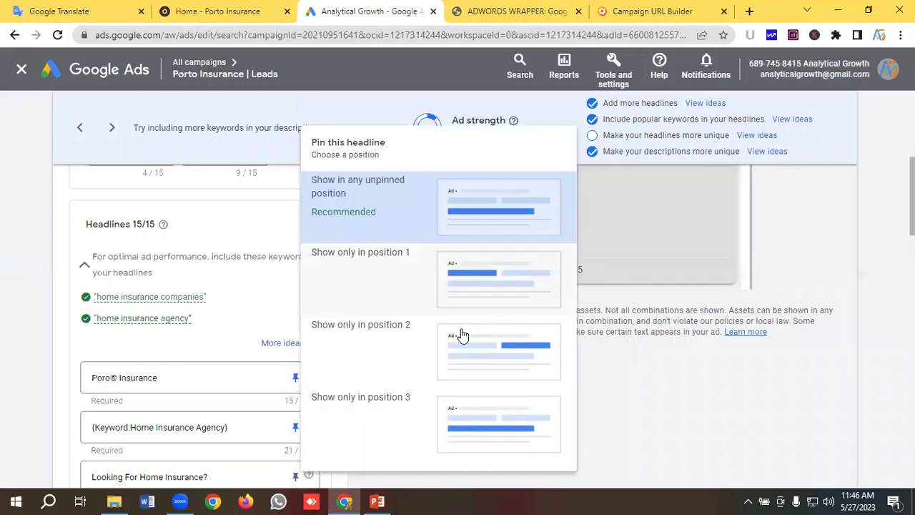
click(462, 333)
scroll(279, 409, down, 2)
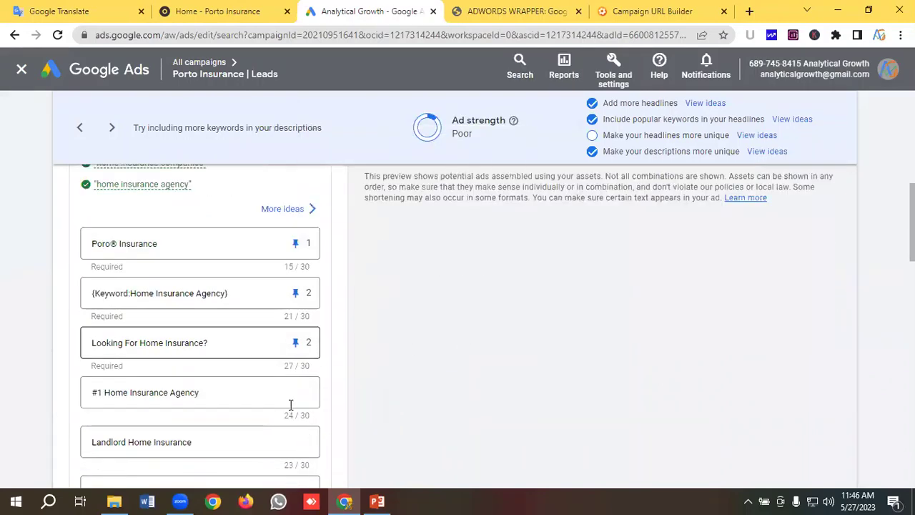
click(295, 342)
click(462, 348)
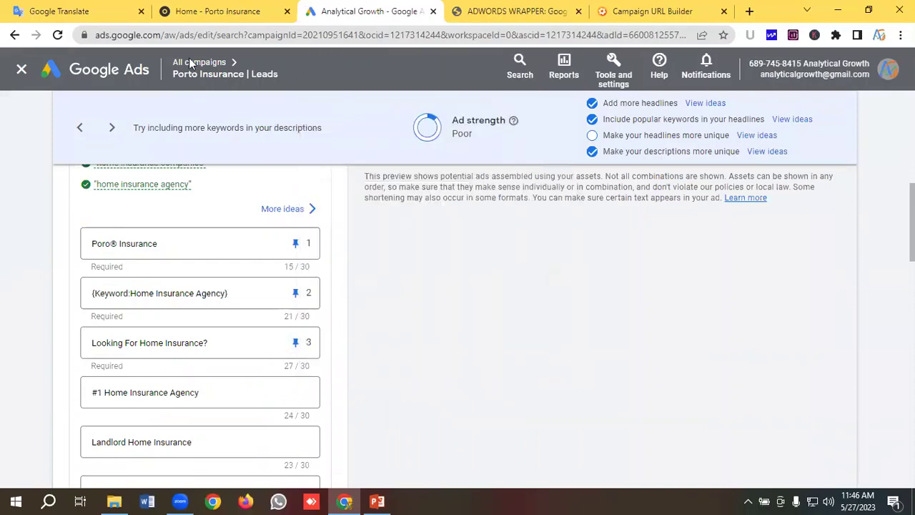
- Replace the headline "#1 Home Insurance Agency" with "Get Instant Quote" from the ad copy list and pin it to position 3
click(95, 9)
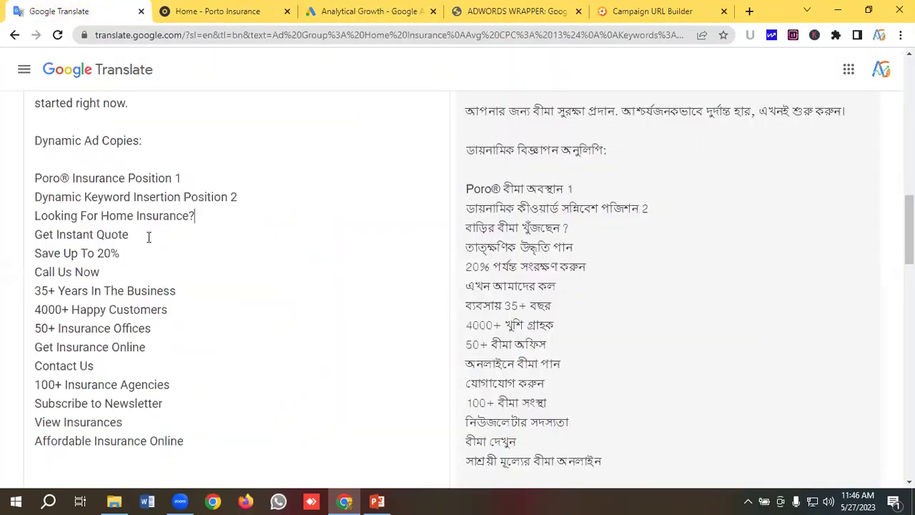
drag(129, 236, 2, 243)
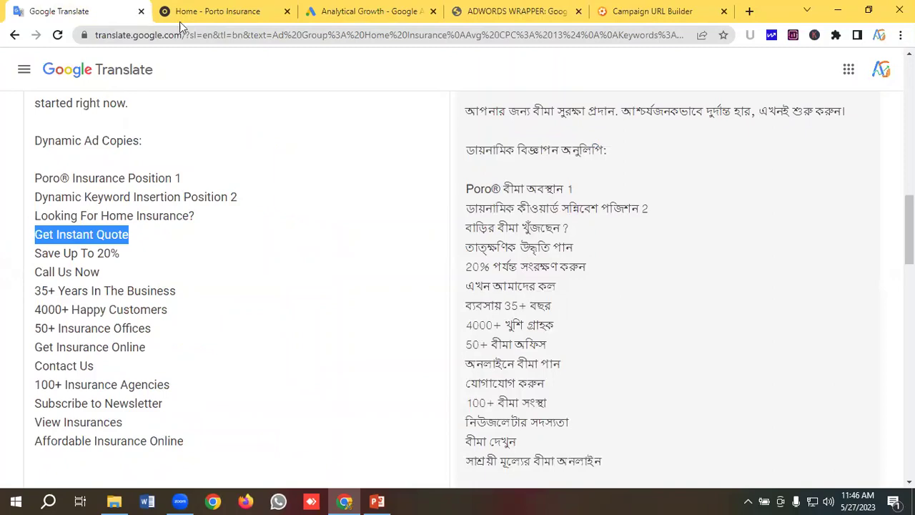
click(331, 11)
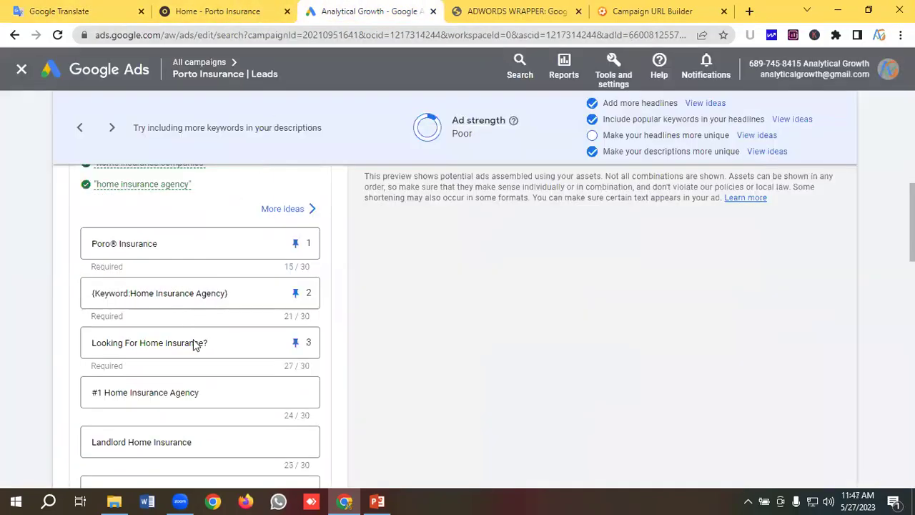
scroll(200, 343, down, 1)
click(215, 322)
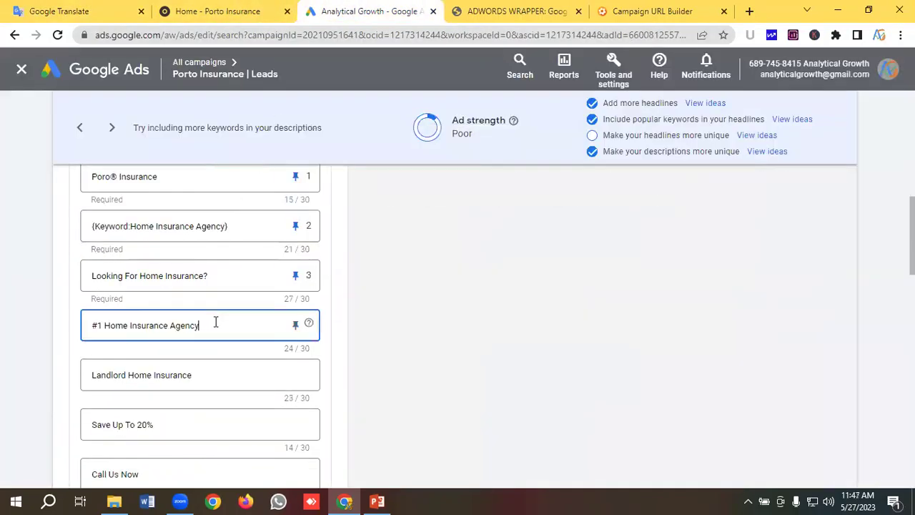
key(ctrl+a)
key(ctrl+v)
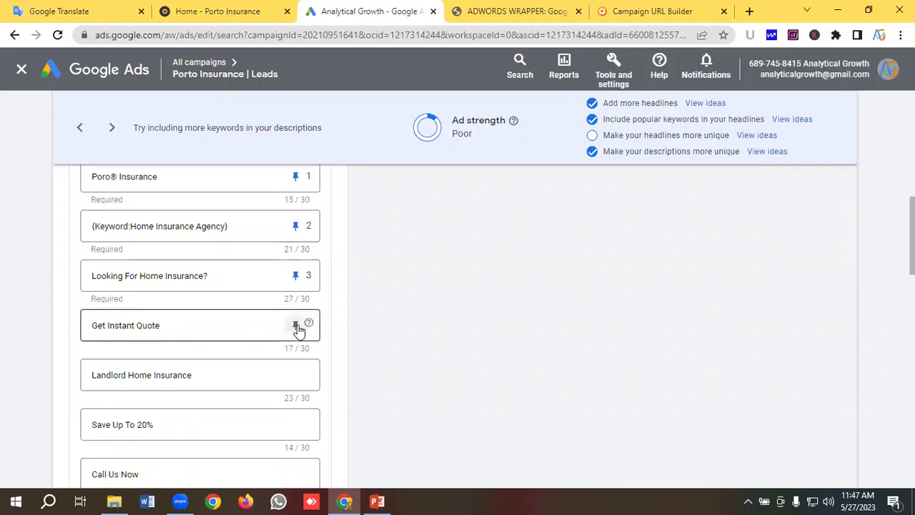
click(296, 331)
click(470, 336)
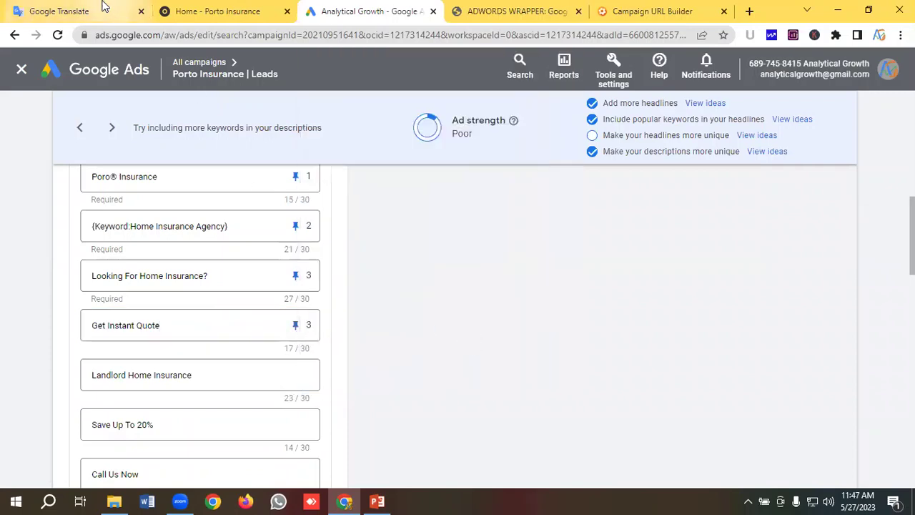
- Pin the existing headline "Save Up To 20%" from the ad copy list to position 3 and clear the headline "Landlord Home Insurance"
click(100, 11)
drag(146, 255, 4, 256)
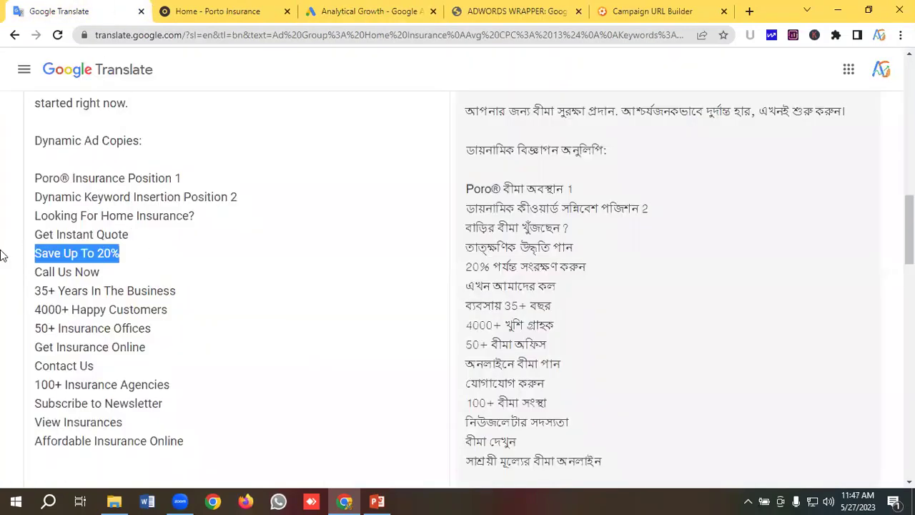
right_click(90, 253)
click(126, 60)
click(369, 11)
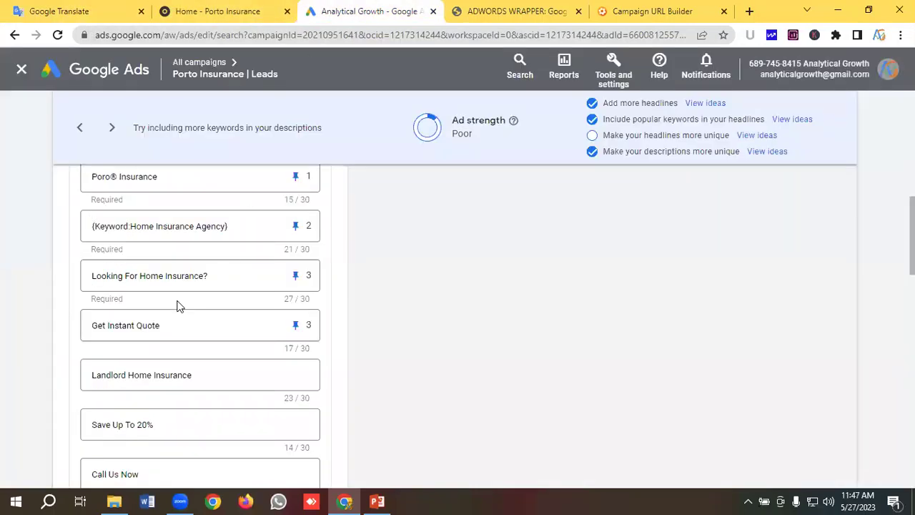
scroll(182, 310, down, 3)
scroll(182, 308, up, 1)
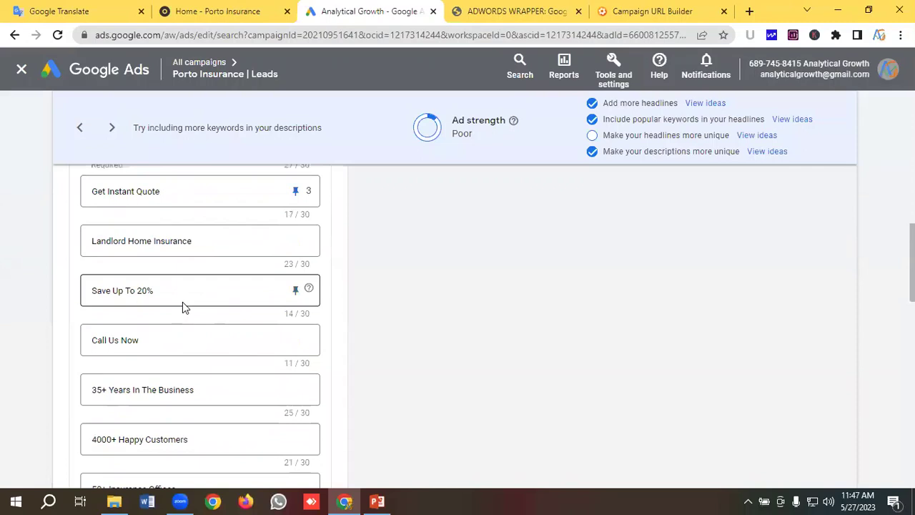
drag(212, 241, 69, 241)
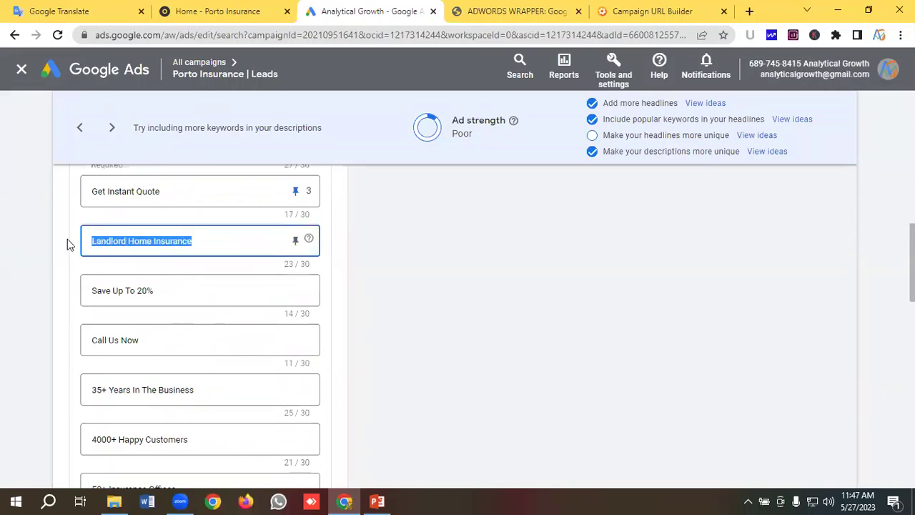
click(293, 289)
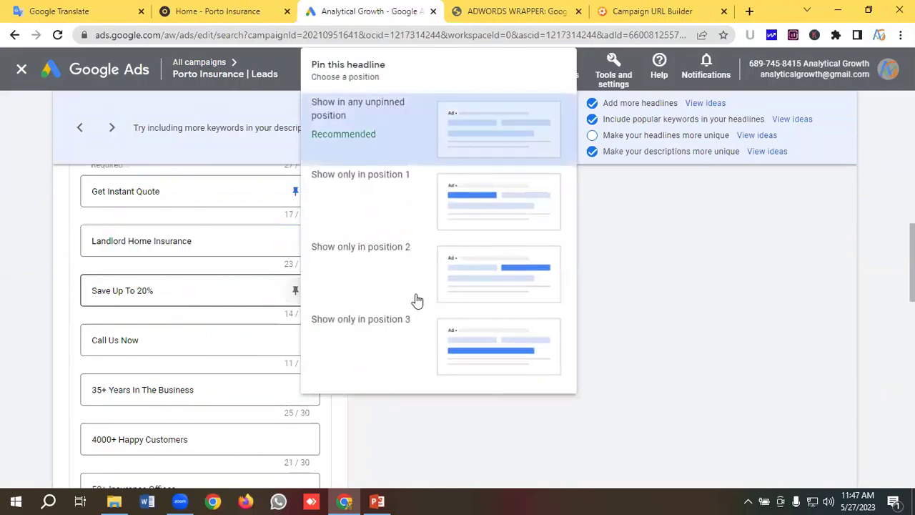
click(474, 332)
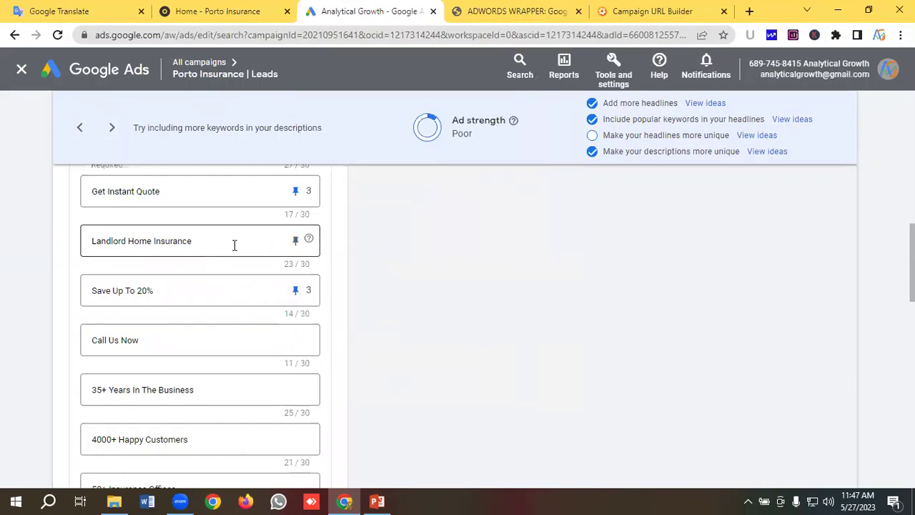
drag(233, 244, 10, 240)
key(BackSpace)
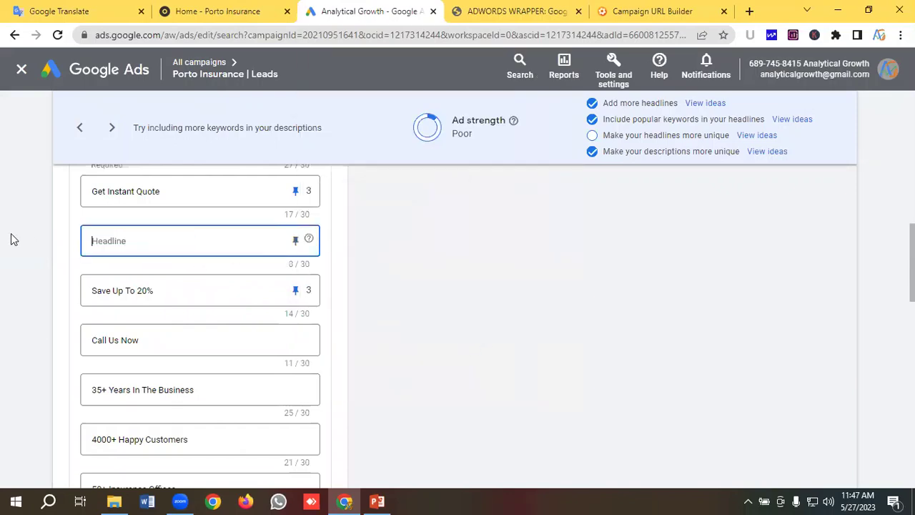
- Copy "Call Us Now" from the ad copy list and pin the existing headline with that text to position 3
click(120, 10)
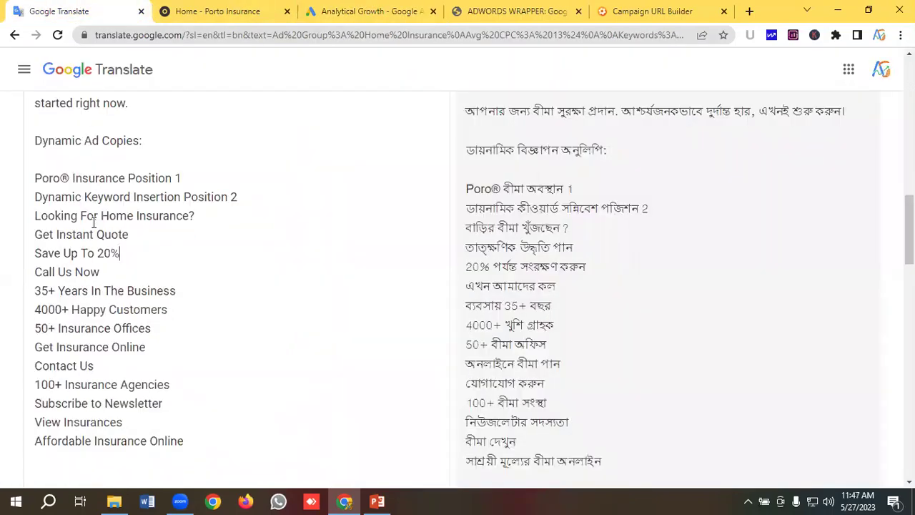
drag(121, 267, 4, 272)
right_click(72, 267)
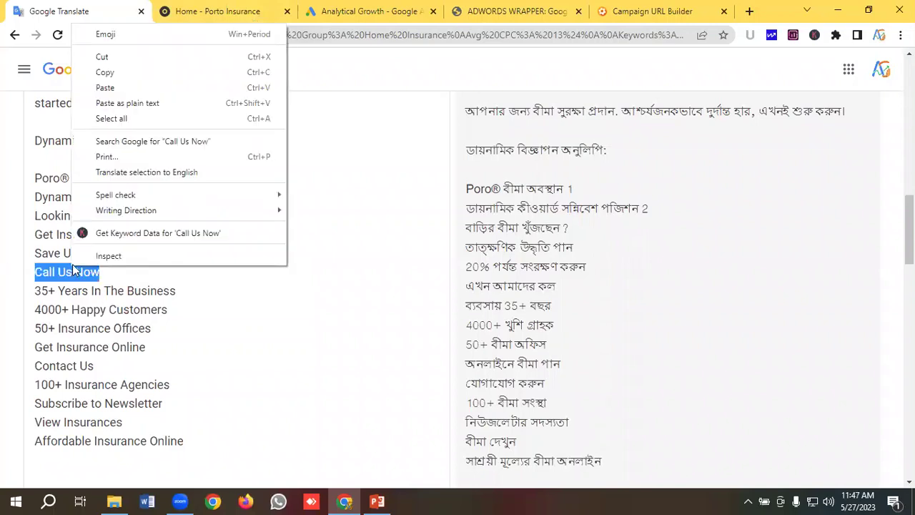
click(112, 73)
click(368, 11)
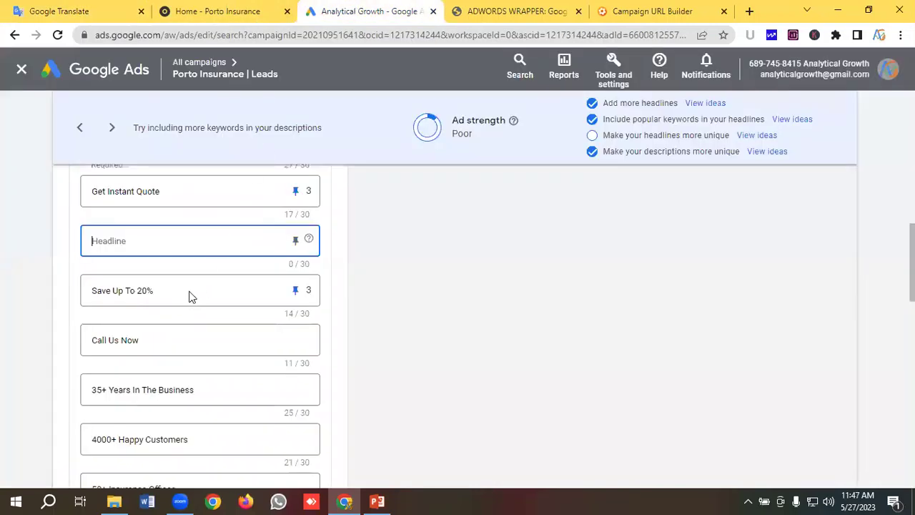
click(296, 342)
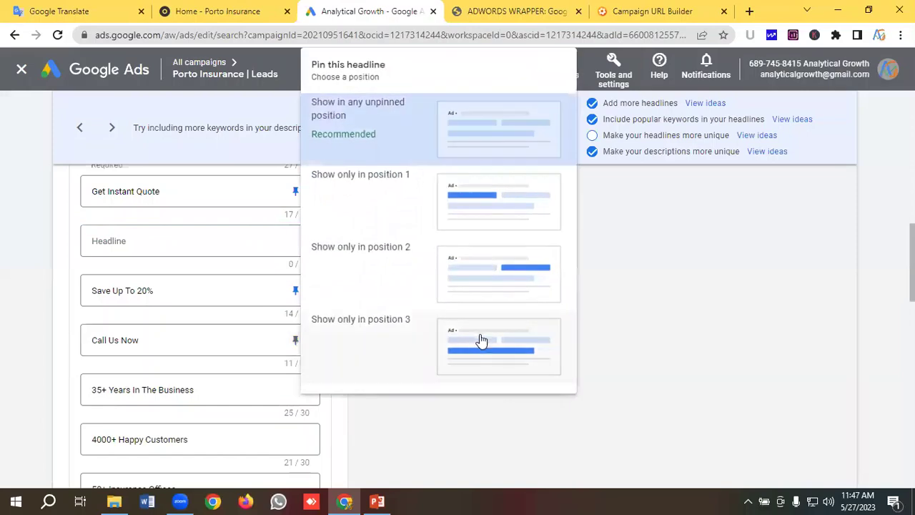
click(481, 341)
- Pin the headlines "35+ Years In The Business", "4000+ Happy Customers" and "50+ Insurance Offices" so that they show only in position 3
click(74, 9)
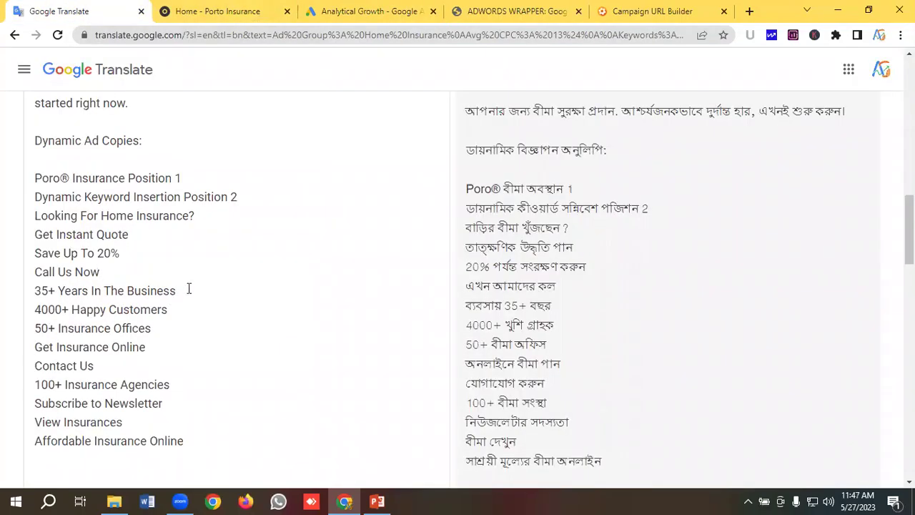
click(333, 11)
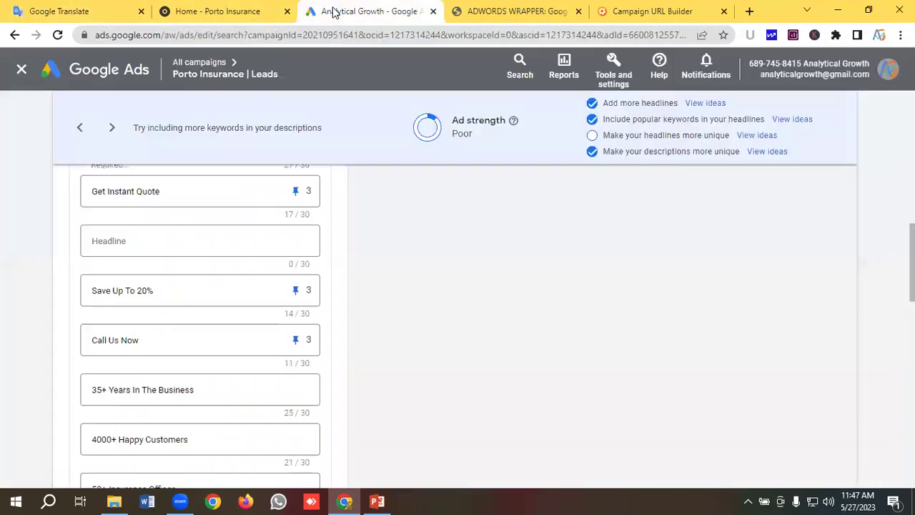
scroll(165, 369, down, 1)
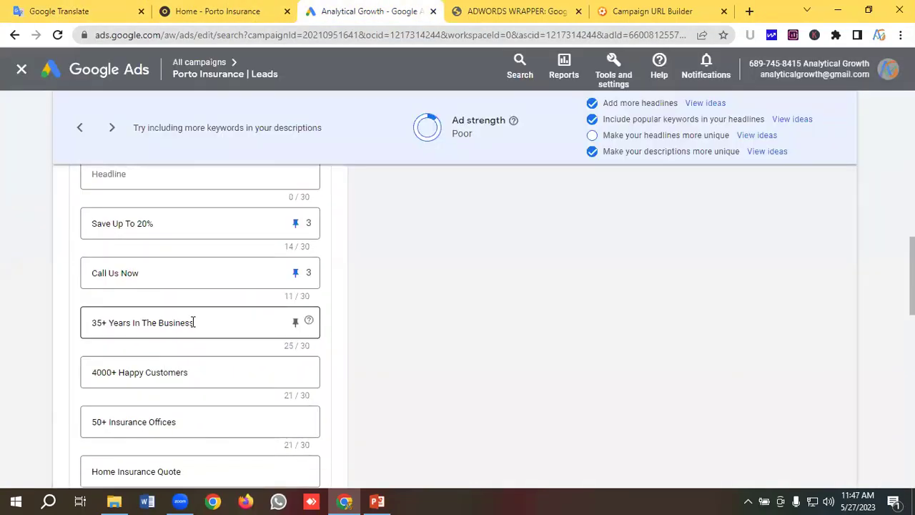
click(294, 325)
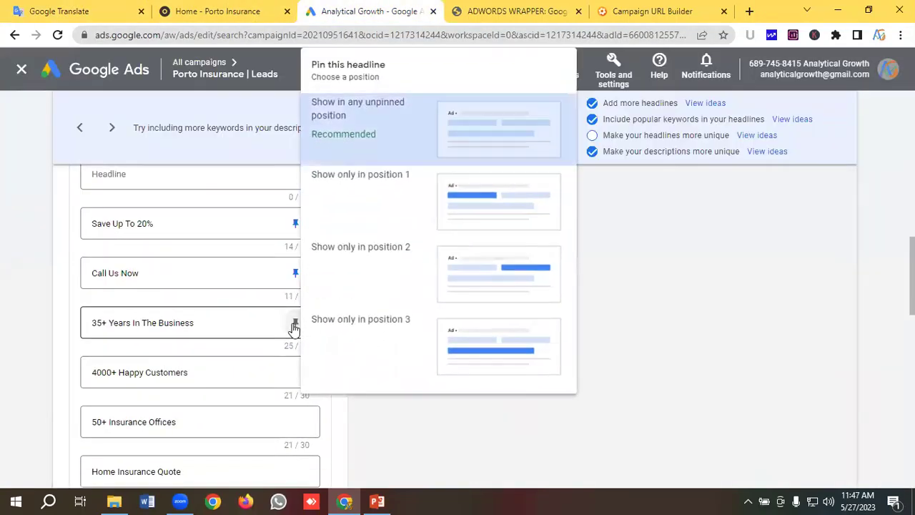
click(483, 342)
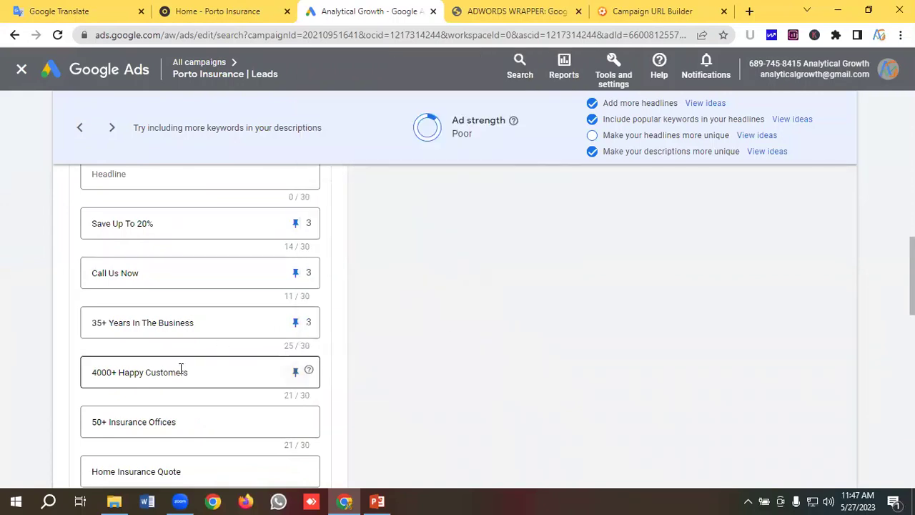
click(295, 372)
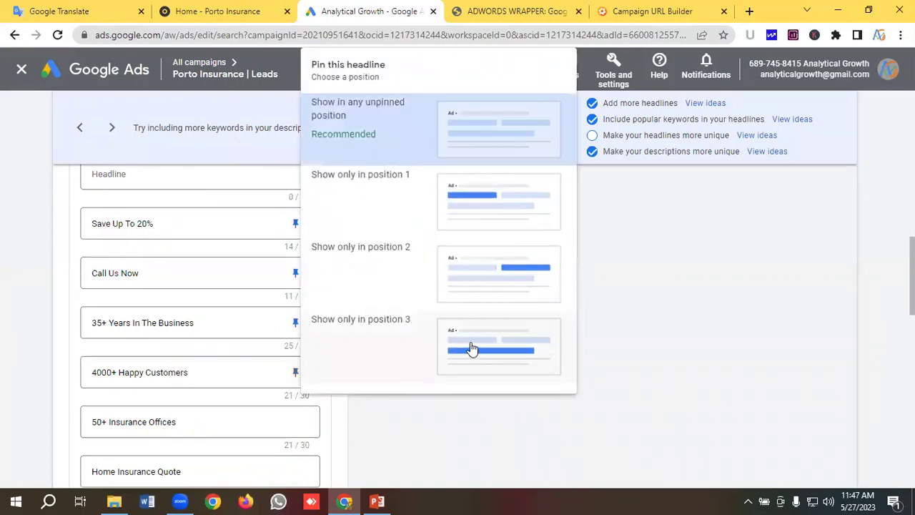
click(445, 343)
scroll(215, 329, down, 1)
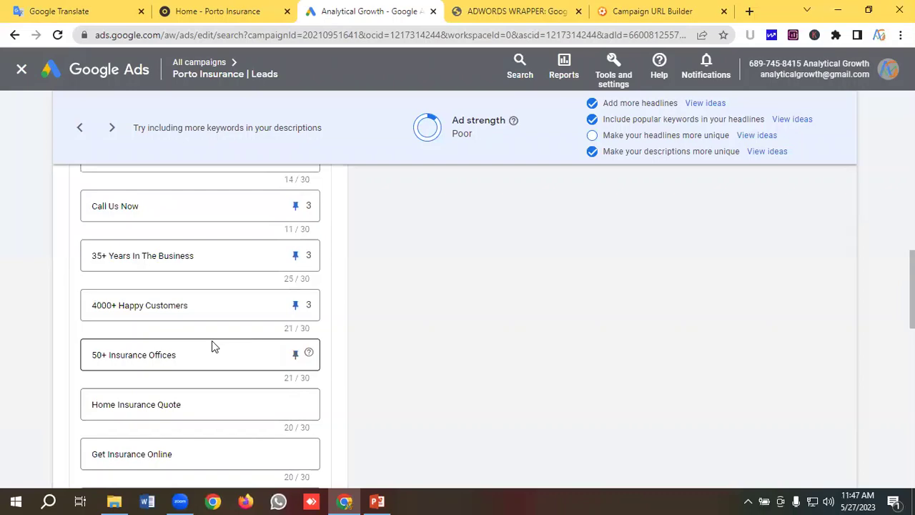
click(295, 354)
click(401, 349)
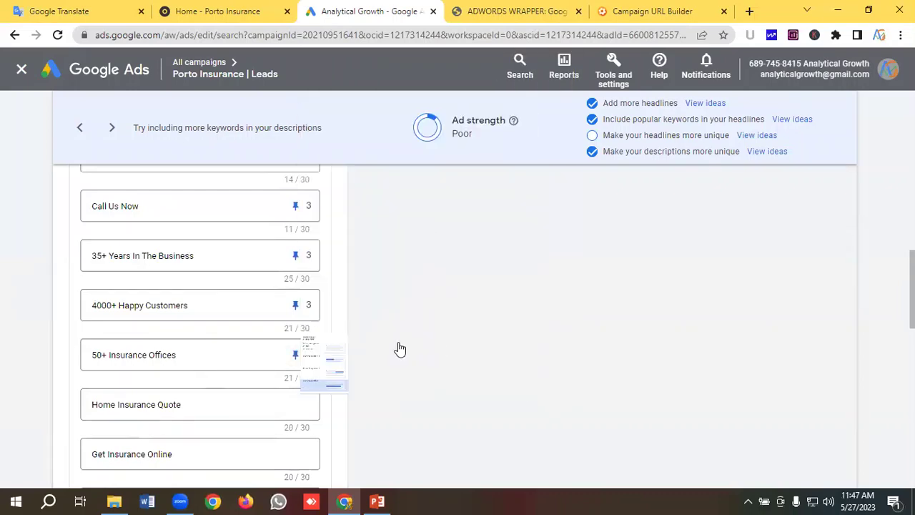
- Fill the empty headline with "Get Insurance Online" from the ad copy list and pin it to position 3
click(30, 9)
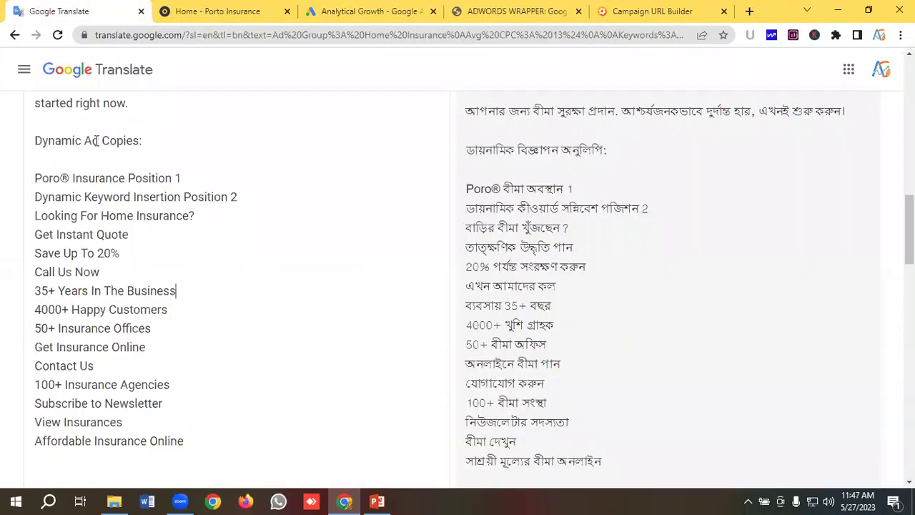
scroll(113, 251, down, 1)
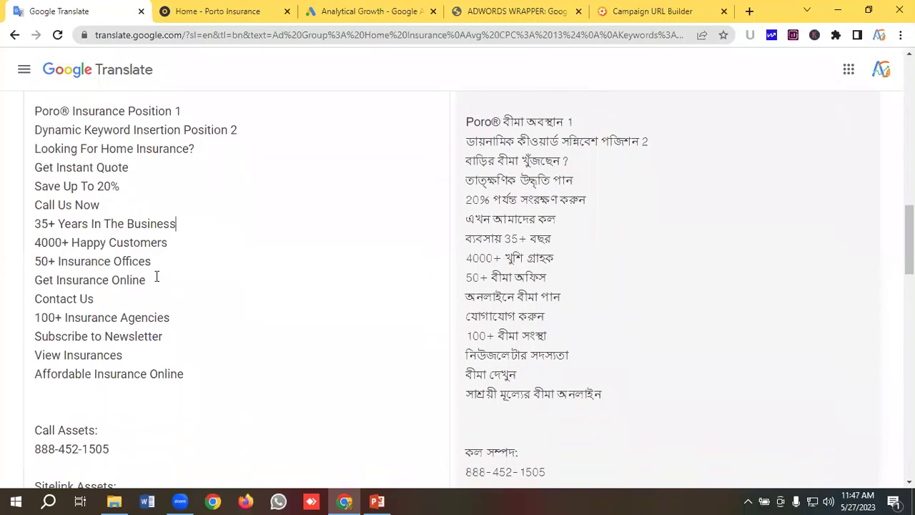
drag(147, 279, 26, 286)
right_click(92, 289)
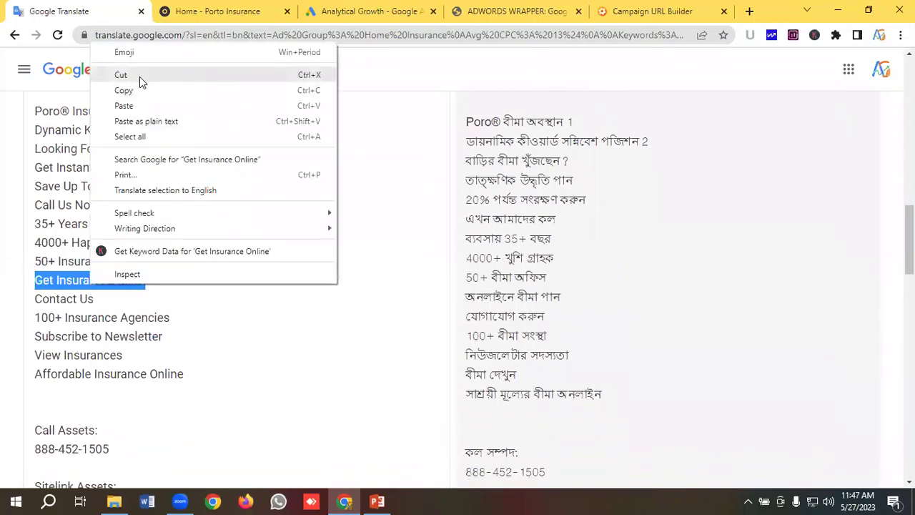
click(129, 90)
click(372, 11)
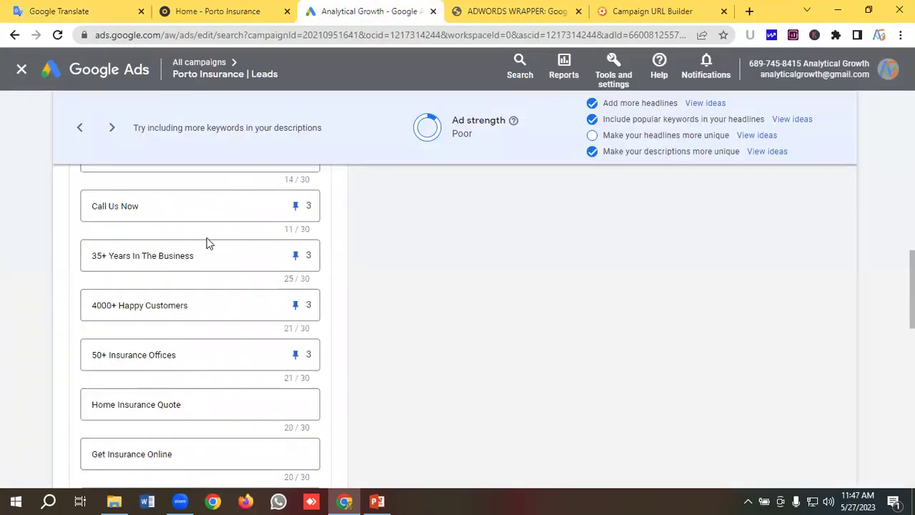
scroll(207, 241, up, 2)
click(134, 243)
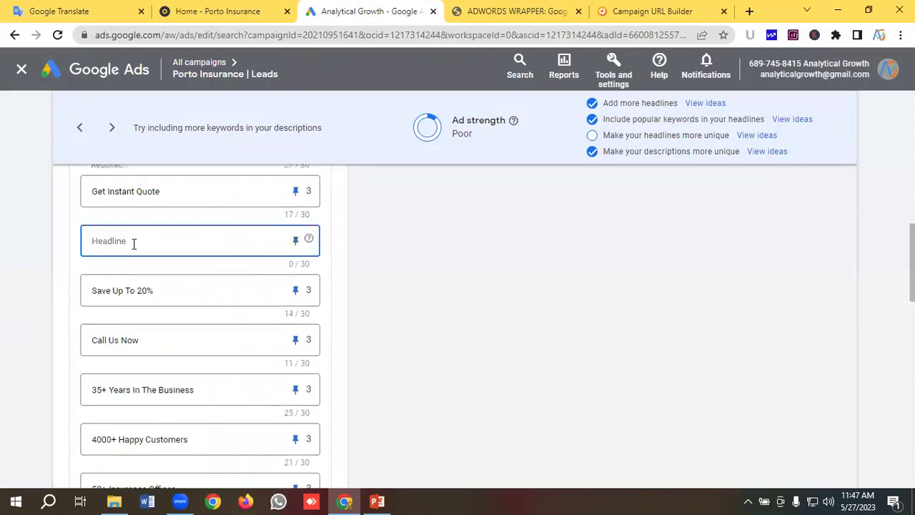
key(ctrl+v)
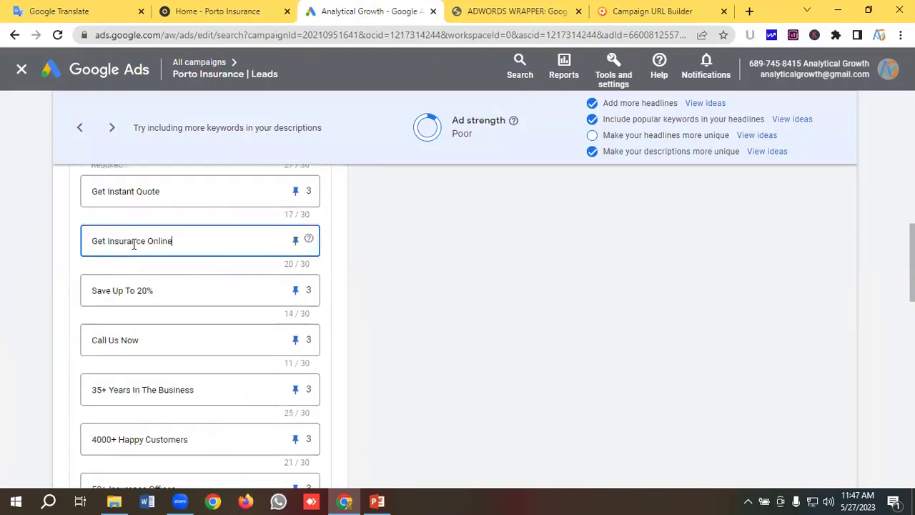
click(294, 243)
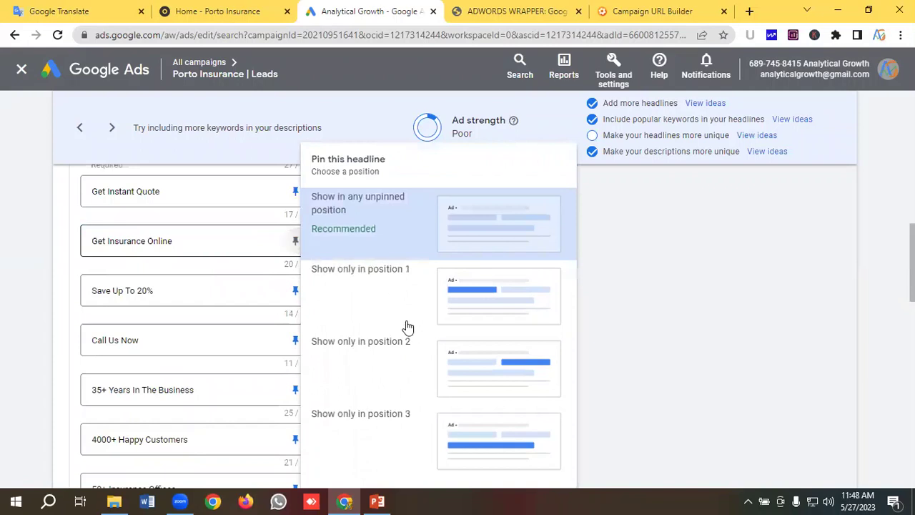
click(468, 441)
- Replace the headline "Home Insurance Quote" with "Contact Us" from the ad copy list and pin it to position 3
scroll(247, 305, down, 2)
scroll(247, 306, down, 1)
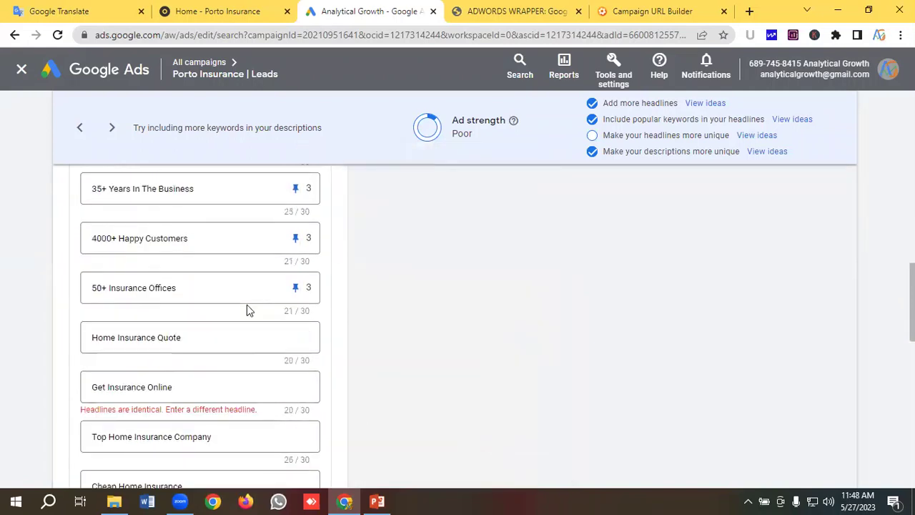
scroll(247, 307, down, 1)
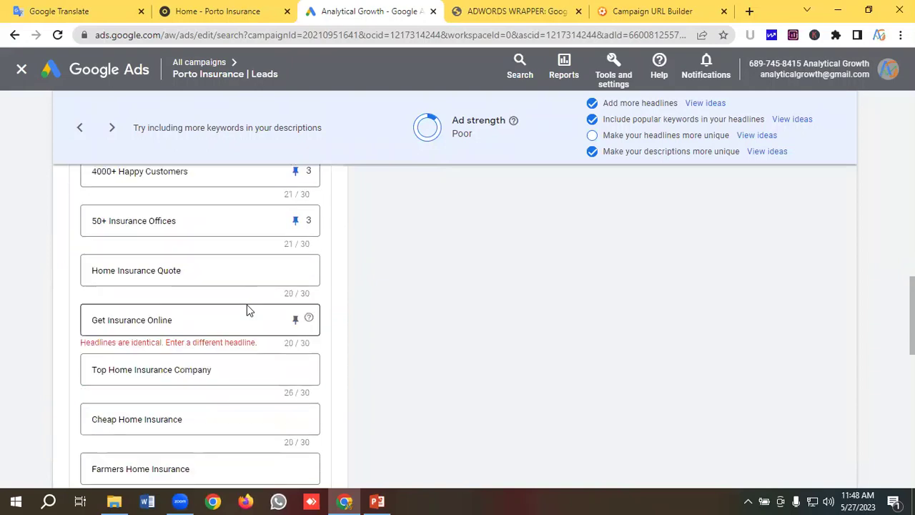
click(87, 8)
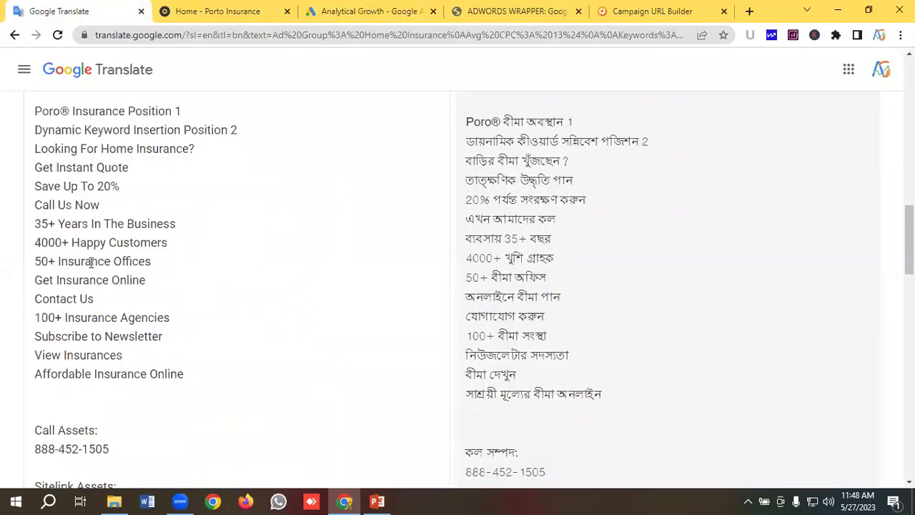
drag(92, 306, 2, 300)
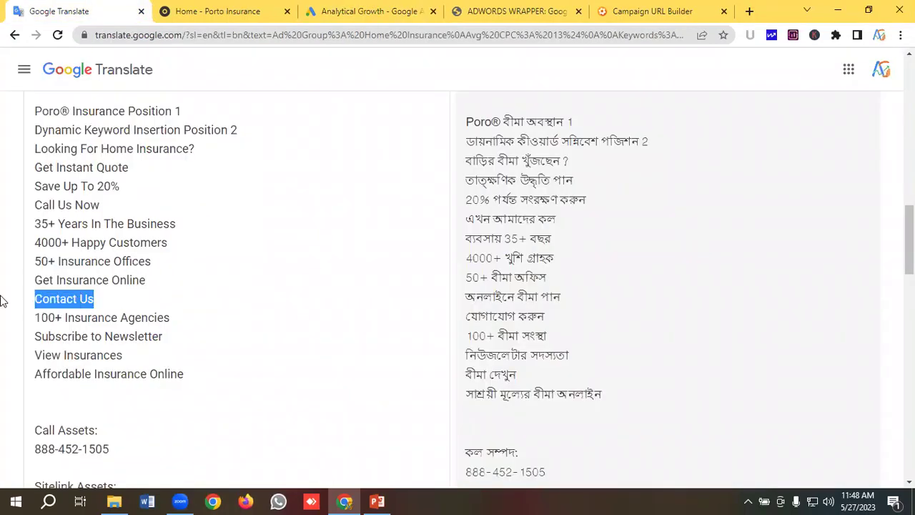
right_click(68, 302)
click(100, 106)
click(329, 10)
click(196, 272)
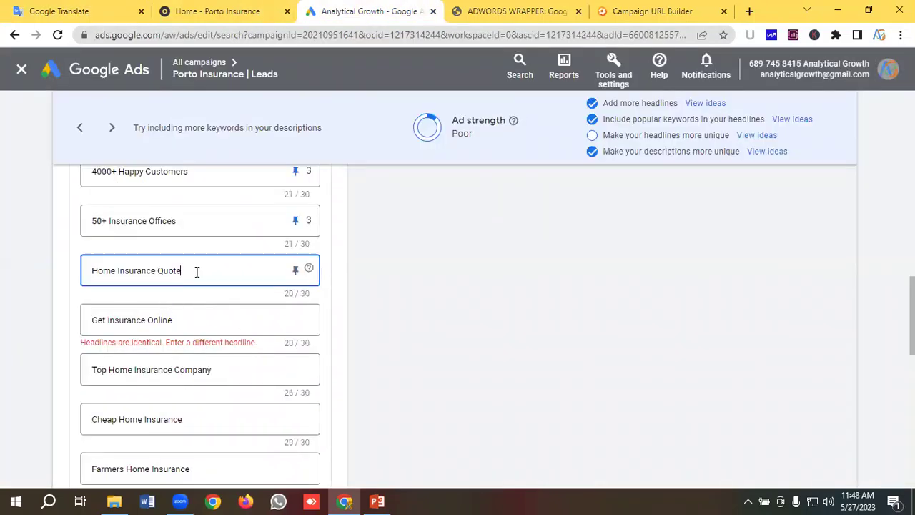
key(ctrl+a)
key(ctrl+v)
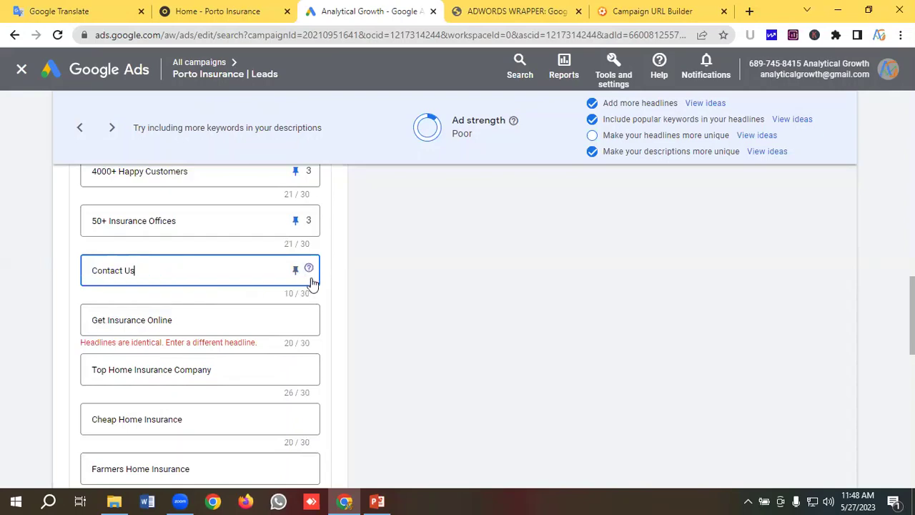
click(298, 271)
click(476, 347)
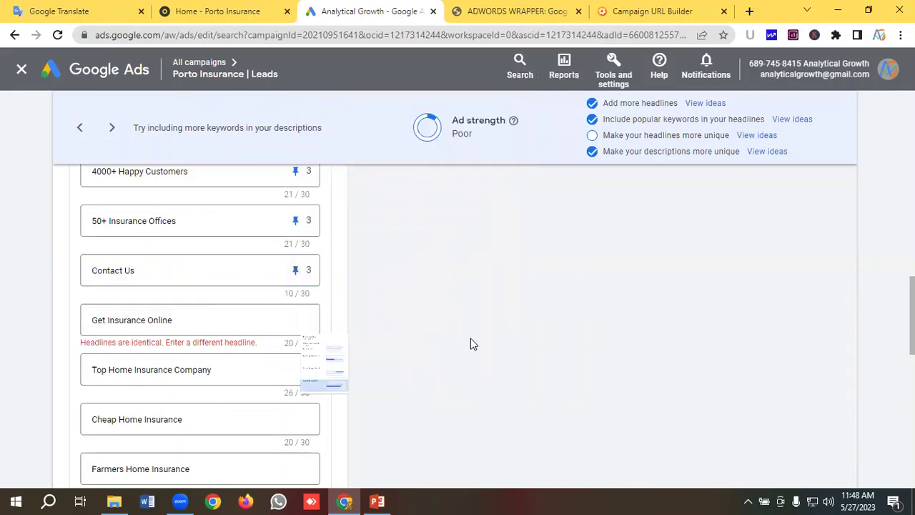
- Replace the duplicate headline "Get Insurance Online" below "Contact Us" with "100+ Insurance Agencies" from the ad copy list and pin it to position 3
click(57, 11)
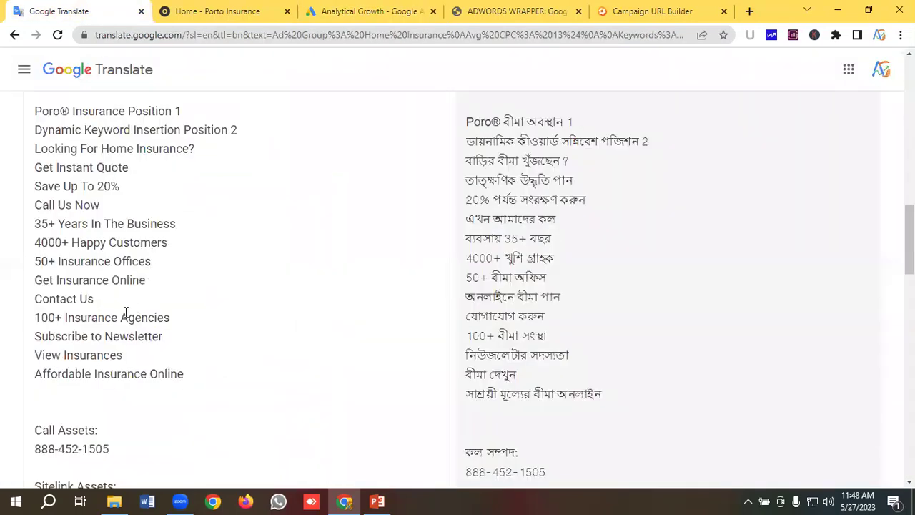
drag(191, 322, 4, 325)
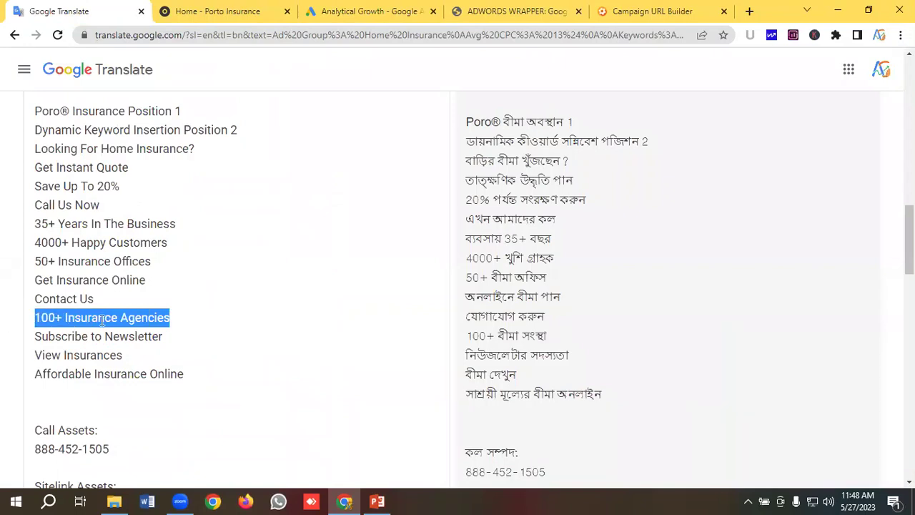
right_click(102, 321)
click(143, 125)
click(368, 11)
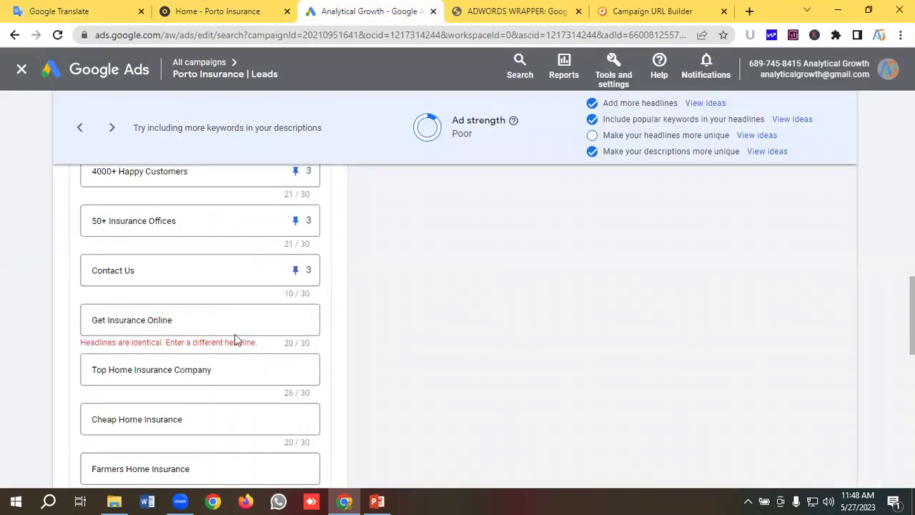
click(190, 321)
key(ctrl+a)
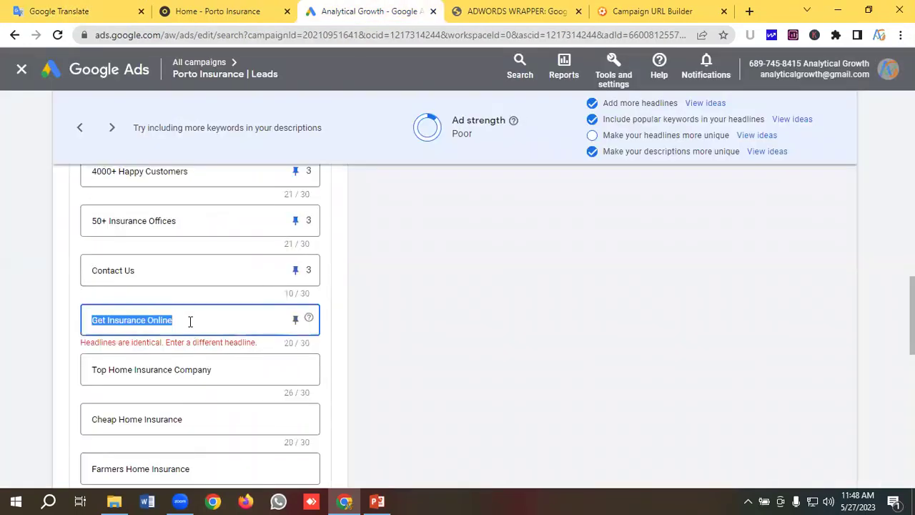
key(ctrl+v)
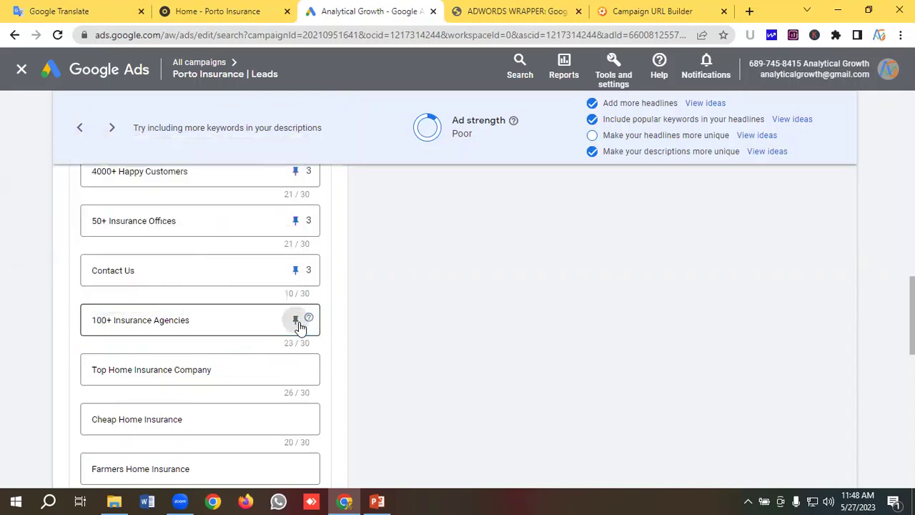
click(299, 323)
click(466, 347)
- Replace the headline "Top Home Insurance Company" with "Subscribe to Newsletter" from the ad copy list and pin it to position 3
scroll(202, 289, down, 1)
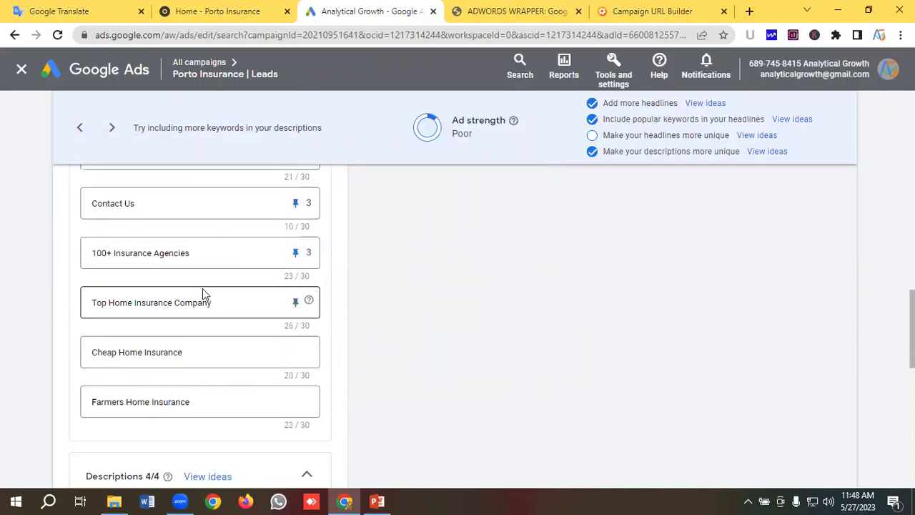
click(65, 10)
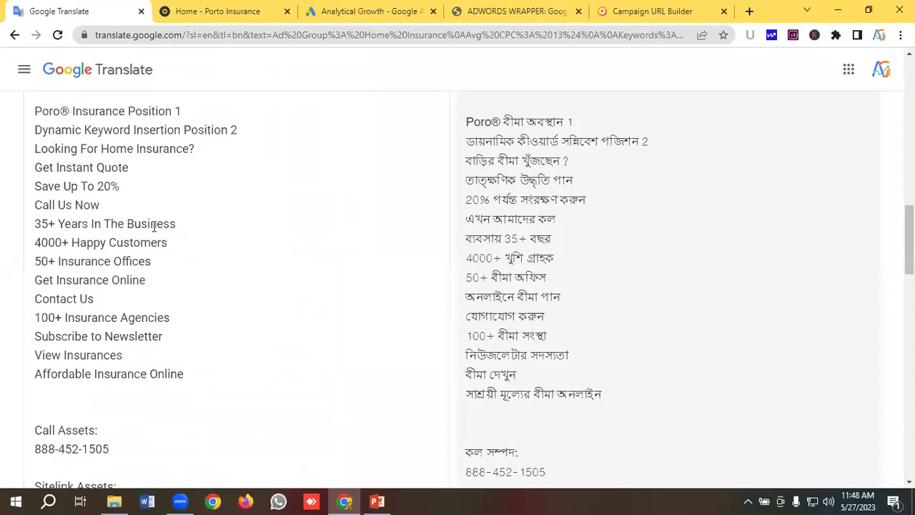
scroll(154, 226, down, 1)
drag(177, 274, 9, 277)
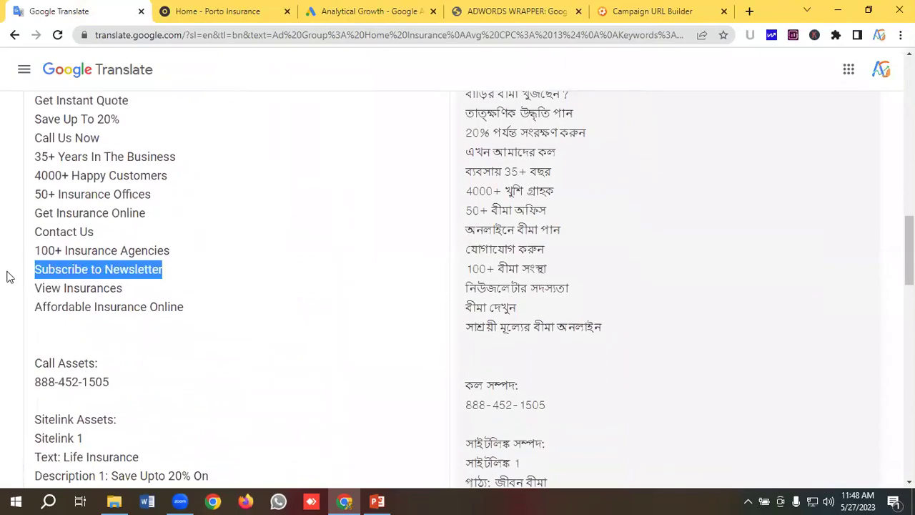
right_click(72, 272)
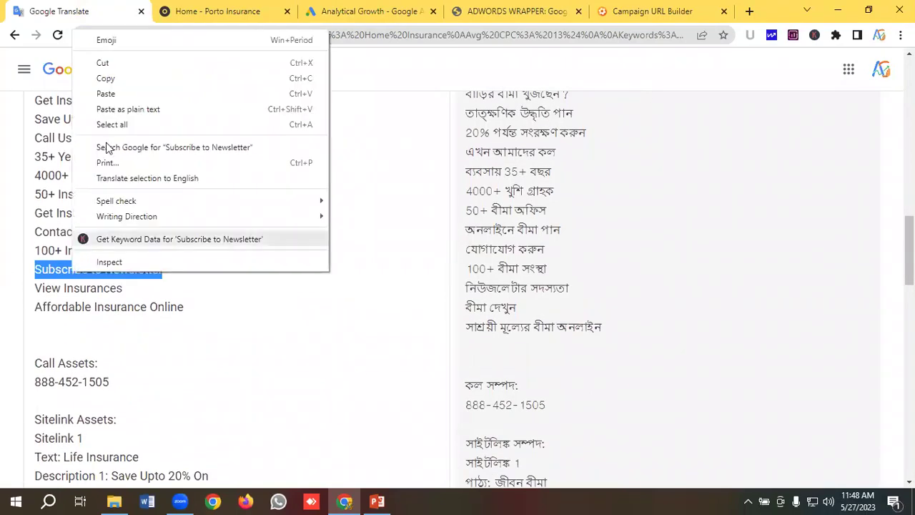
click(107, 76)
click(331, 5)
click(233, 301)
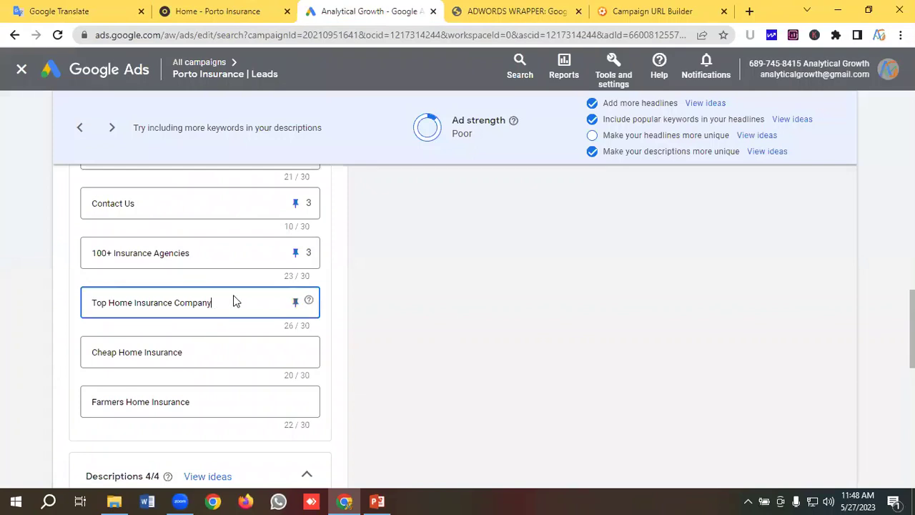
key(ctrl+a)
key(ctrl+v)
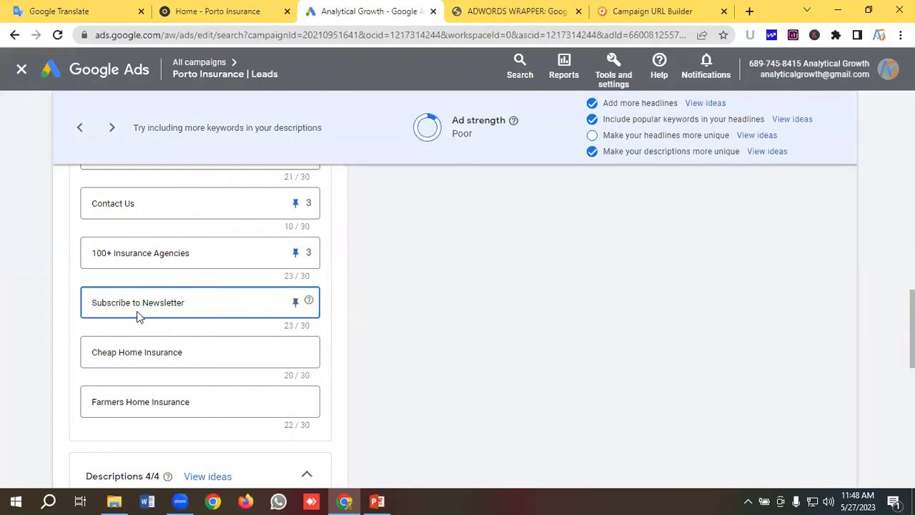
click(295, 303)
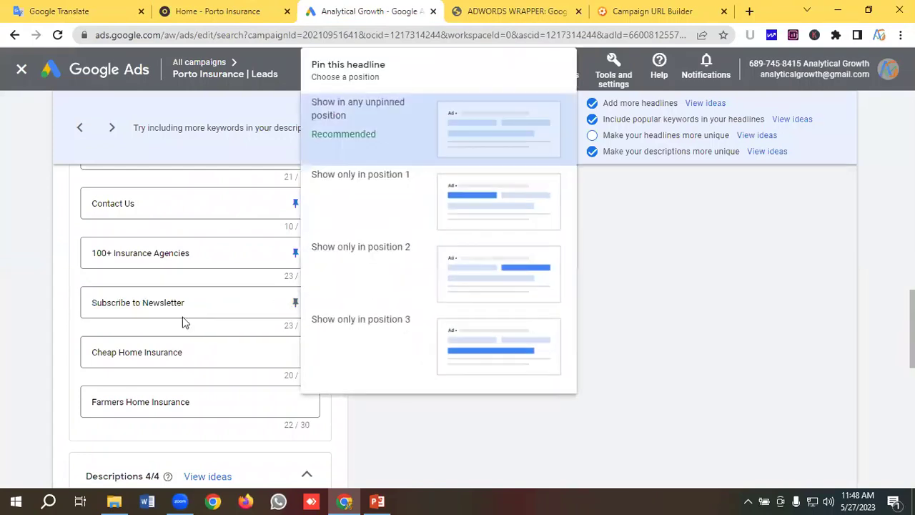
click(457, 348)
- Replace the headline "Cheap Home Insurance" with "View Insurances" from the ad copy list
click(92, 11)
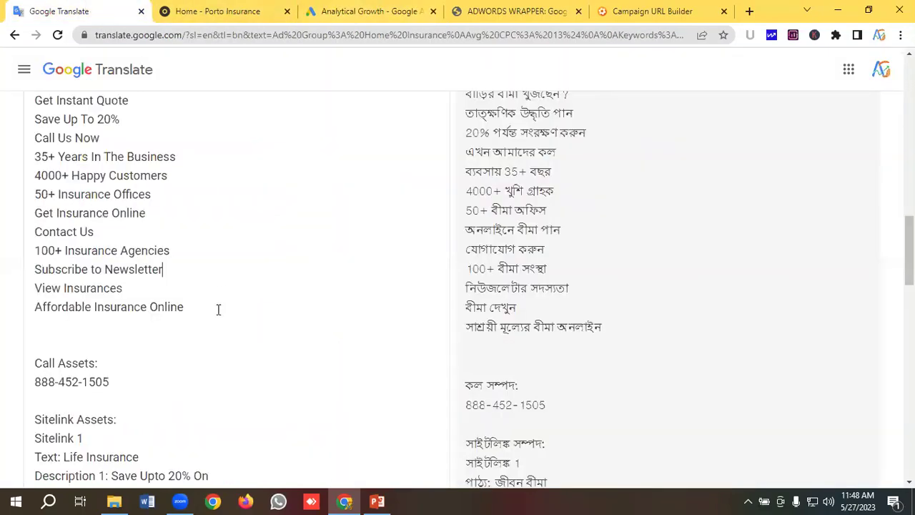
drag(125, 290, 7, 295)
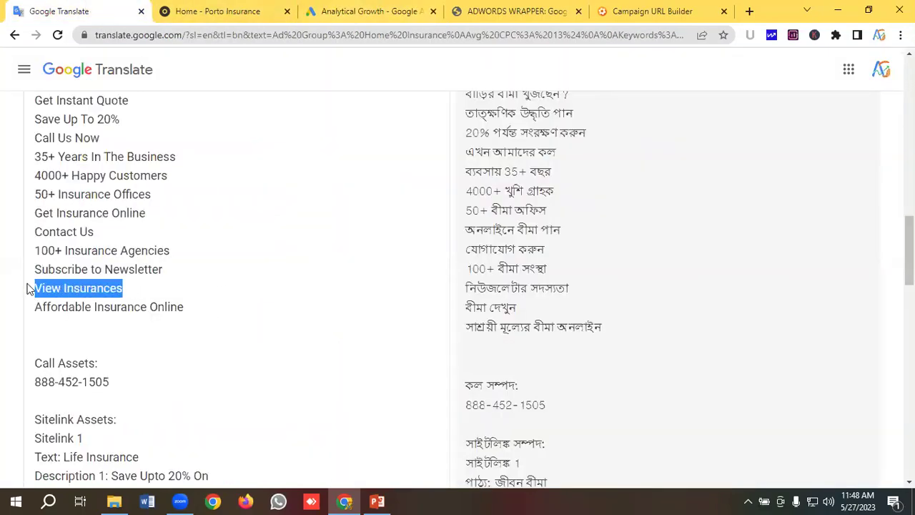
right_click(63, 289)
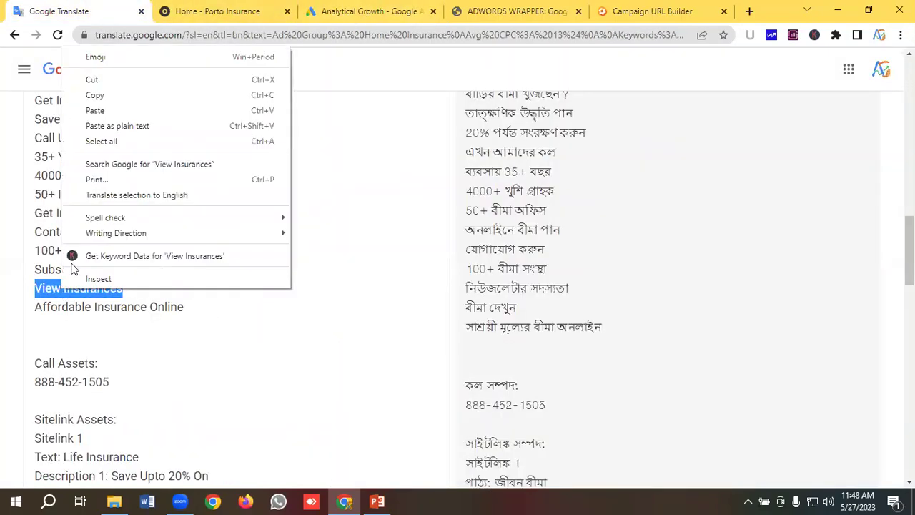
click(96, 94)
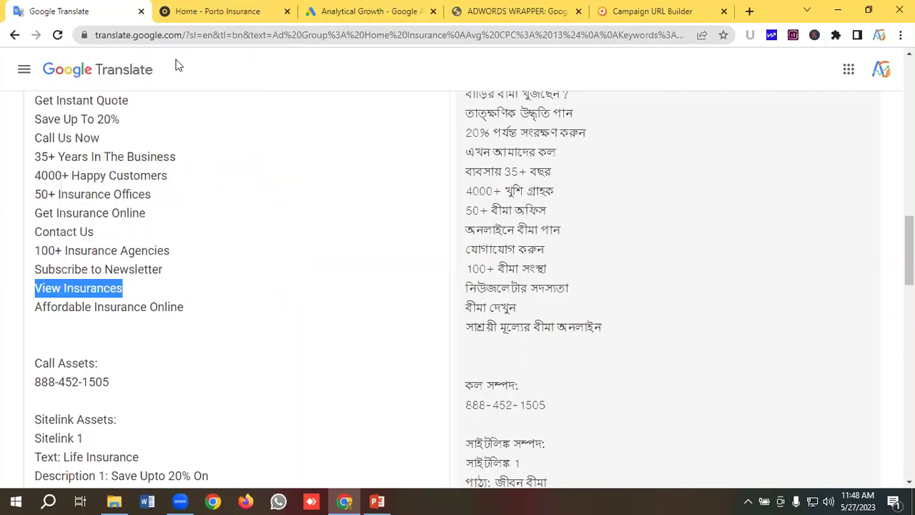
click(347, 11)
click(196, 343)
key(ctrl+a)
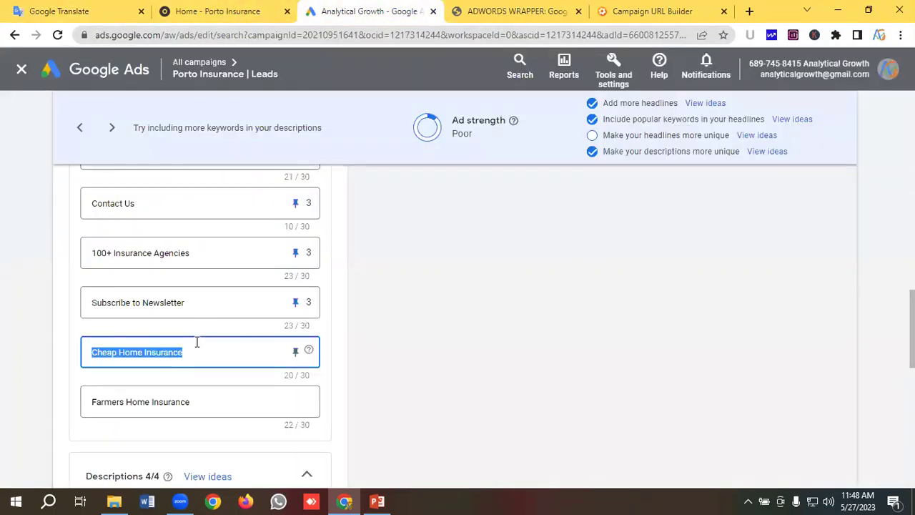
key(ctrl+v)
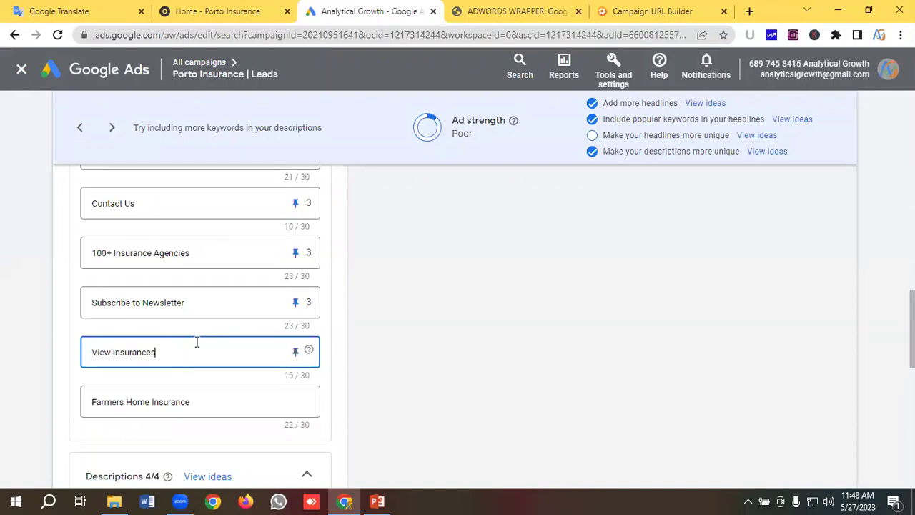
- Replace the headline "Farmers Home Insurance" with "Affordable Insurance Online" copied from the ad copy list
click(72, 10)
drag(197, 312, 51, 310)
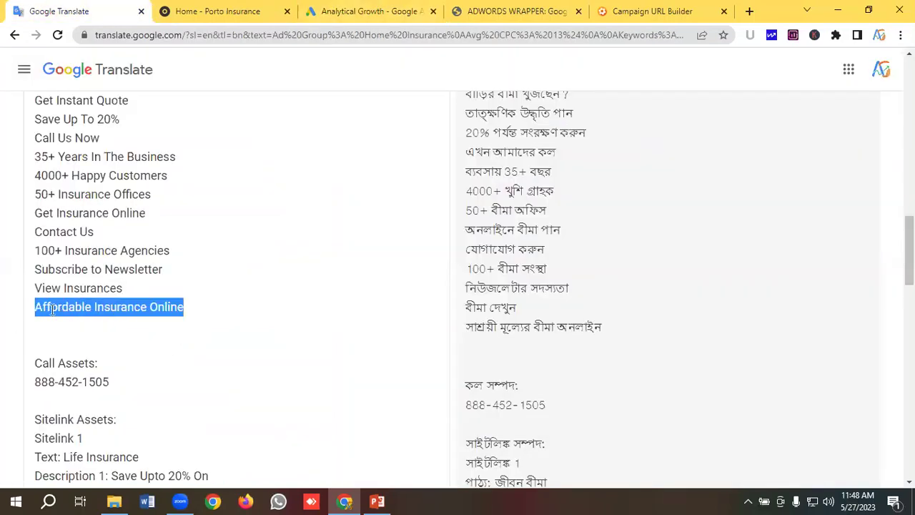
right_click(57, 311)
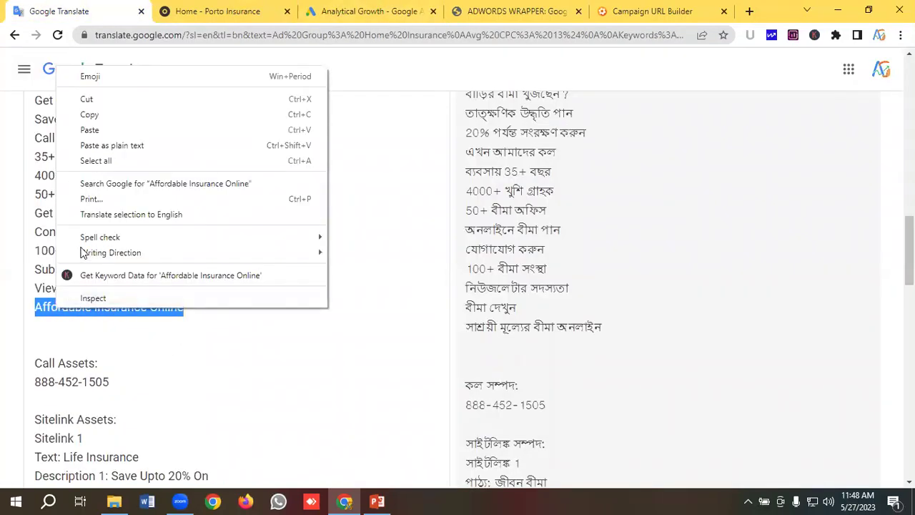
click(97, 117)
click(404, 8)
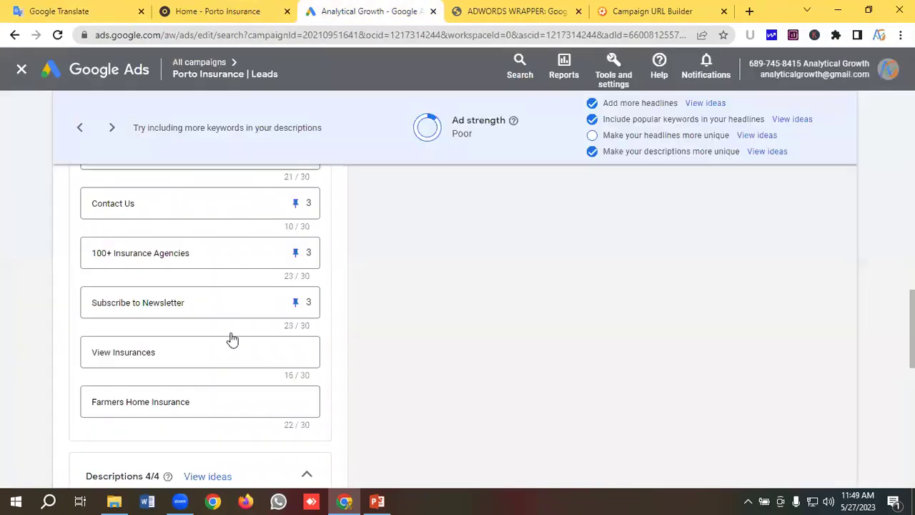
triple_click(210, 402)
key(ctrl+v)
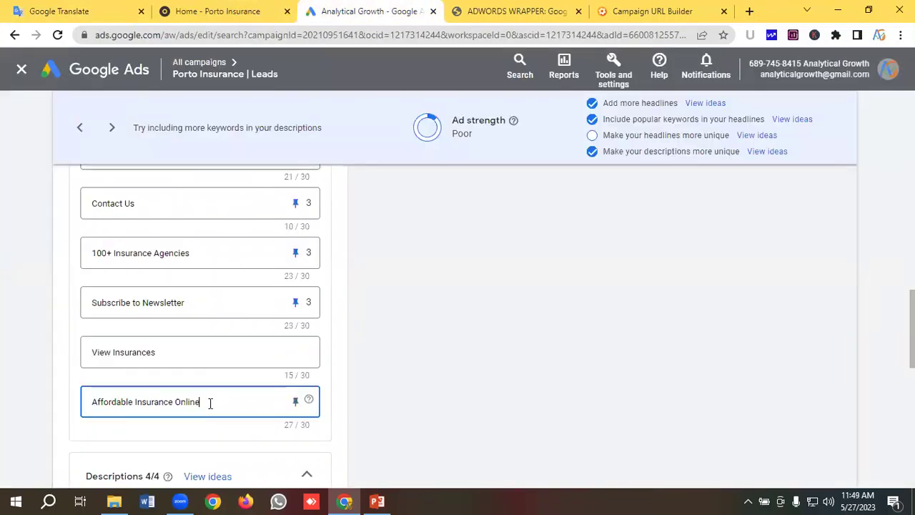
- Pin the headlines "View Insurances" and "Affordable Insurance Online" to position 3
click(296, 352)
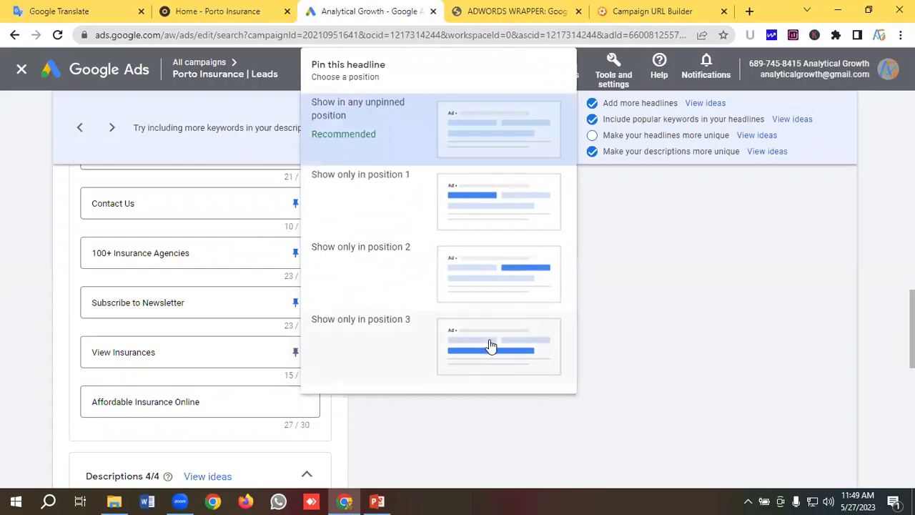
click(492, 347)
click(298, 405)
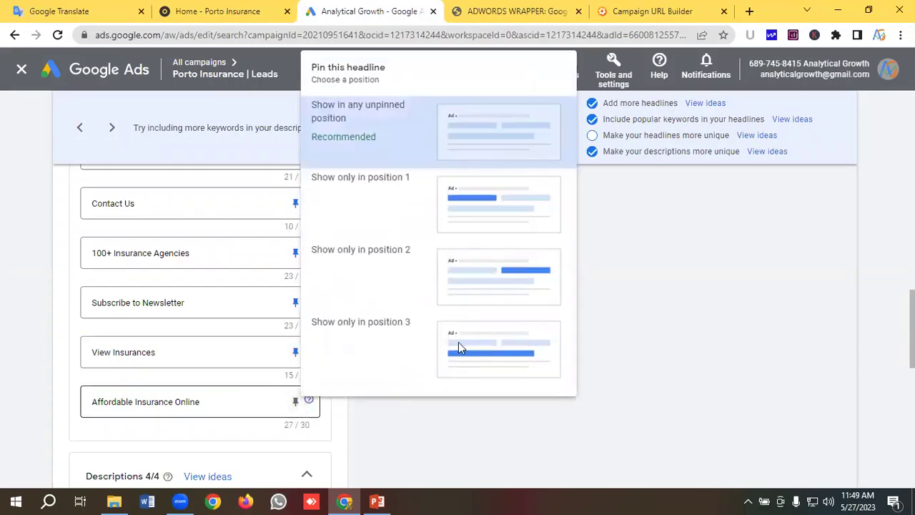
click(458, 346)
- Review the keyword insertion ad's preview, pinned headlines and descriptions
scroll(298, 304, up, 3)
scroll(297, 304, up, 15)
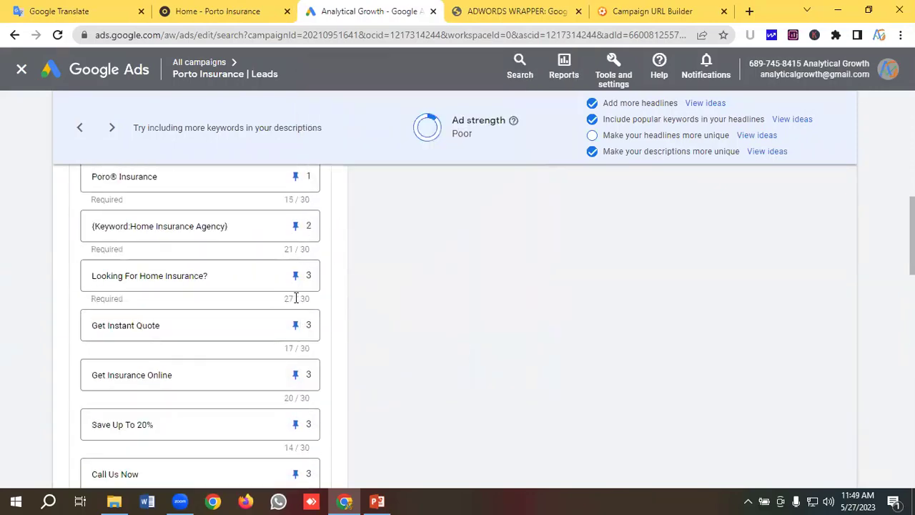
scroll(457, 282, down, 2)
scroll(463, 280, up, 1)
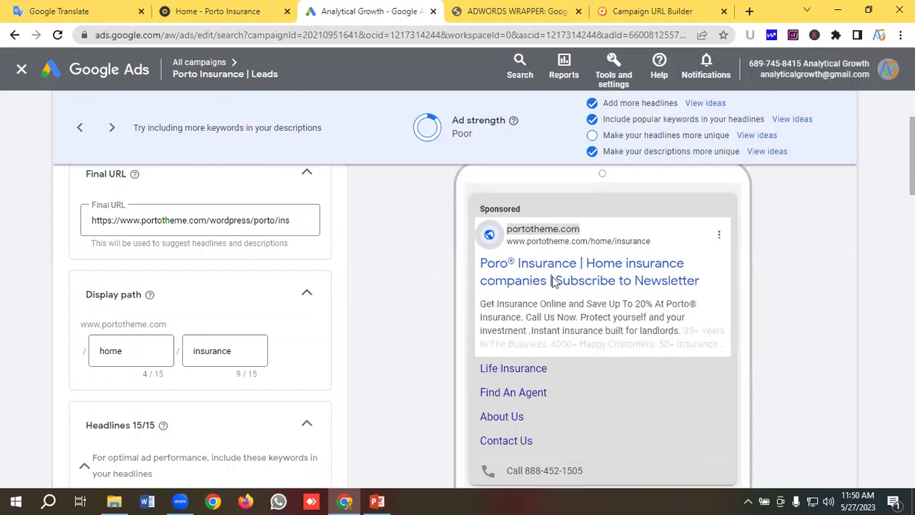
scroll(340, 315, down, 15)
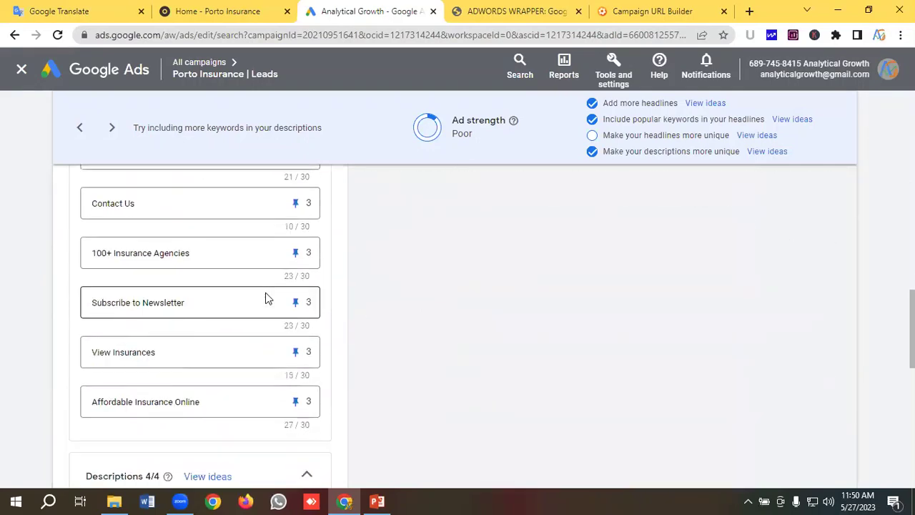
scroll(266, 299, up, 10)
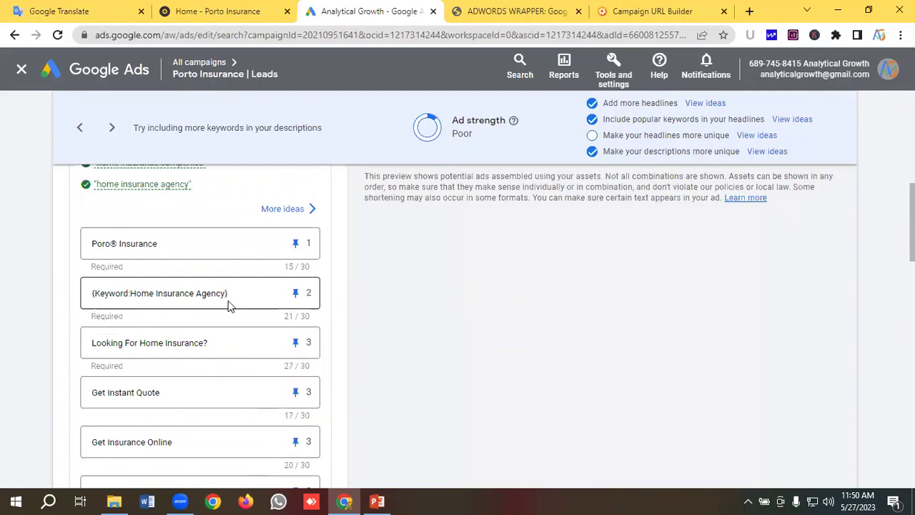
scroll(229, 306, down, 8)
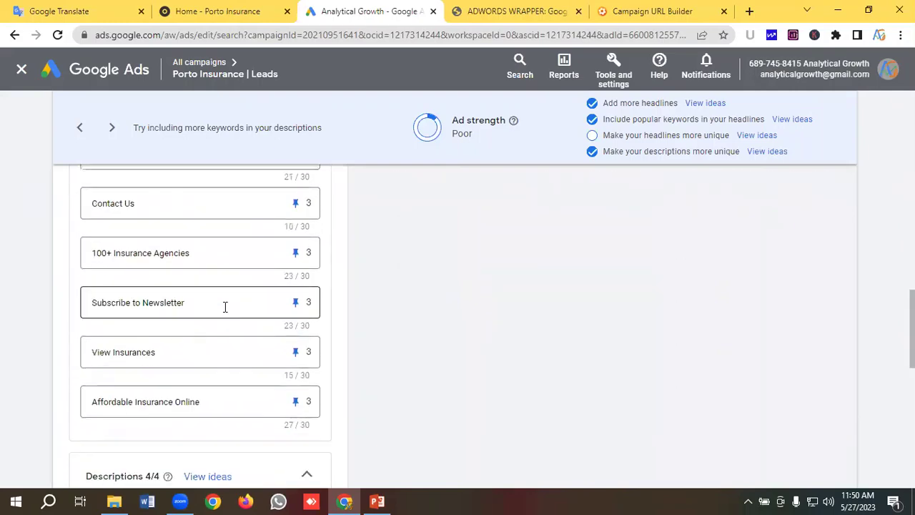
scroll(225, 307, down, 6)
scroll(187, 325, up, 2)
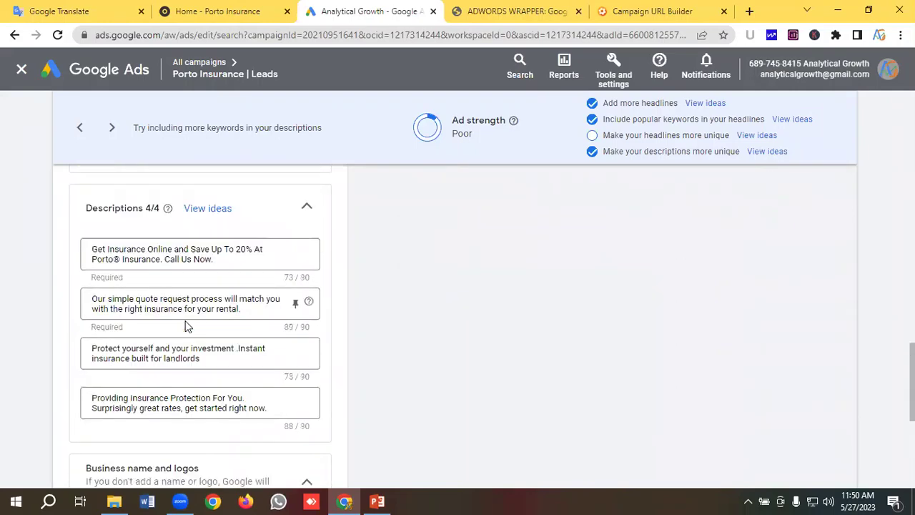
- Save the edited keyword insertion ad, keeping its existing sitelinks and asset settings
scroll(186, 326, down, 4)
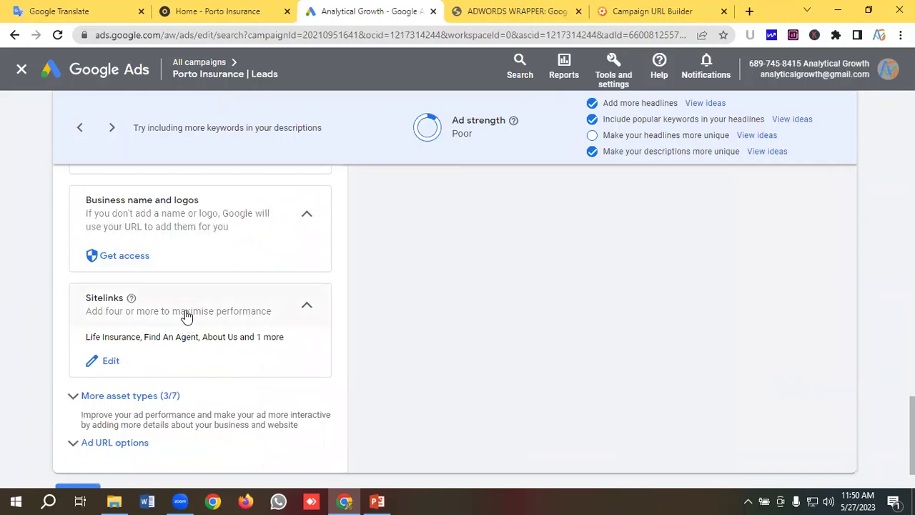
scroll(184, 316, down, 1)
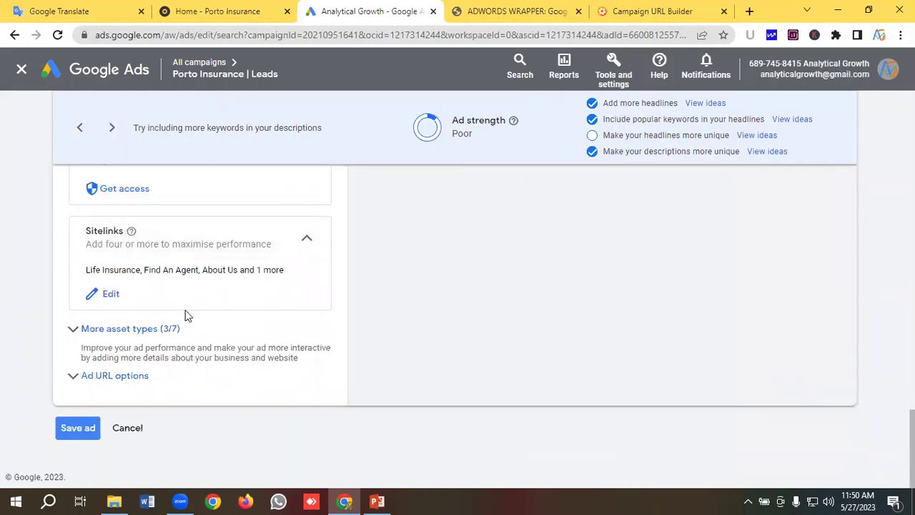
scroll(185, 315, up, 1)
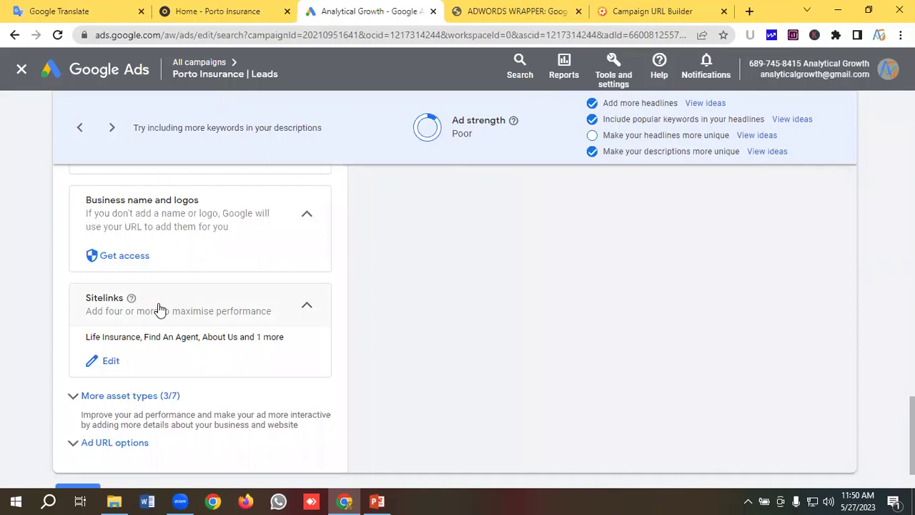
scroll(159, 309, down, 1)
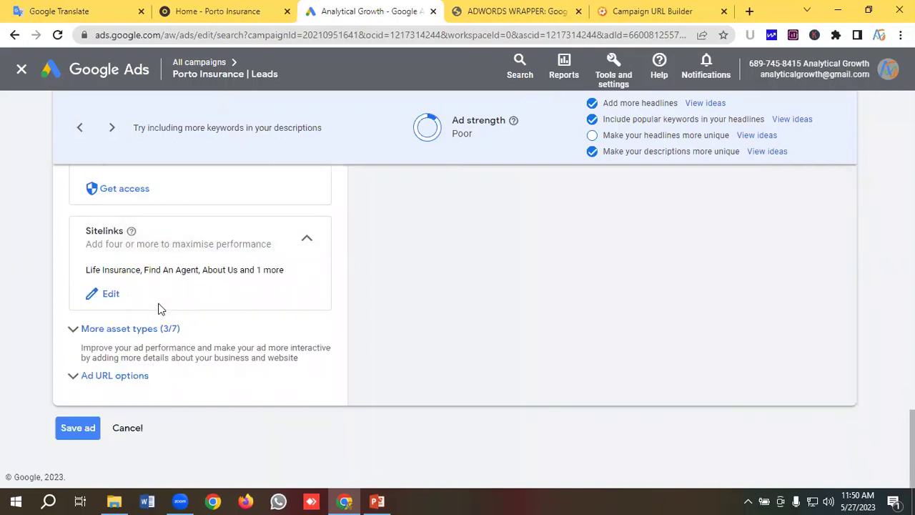
click(72, 432)
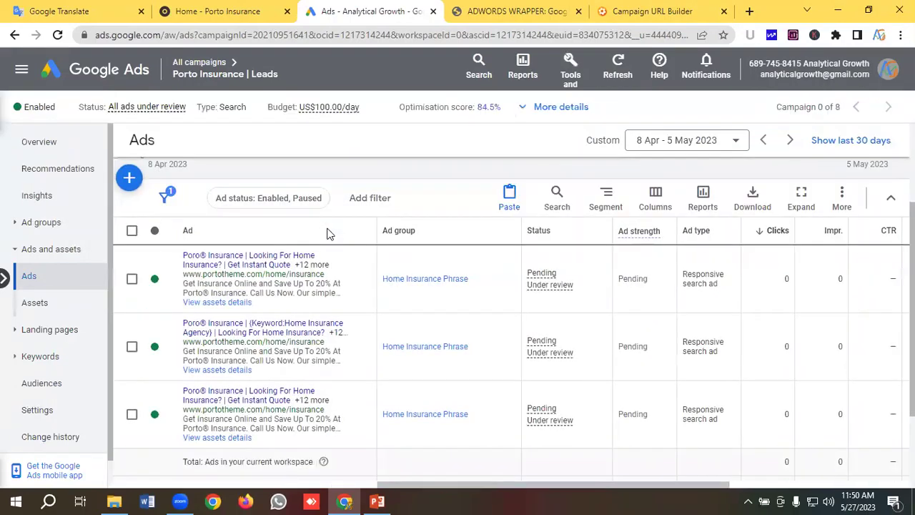
scroll(329, 234, down, 1)
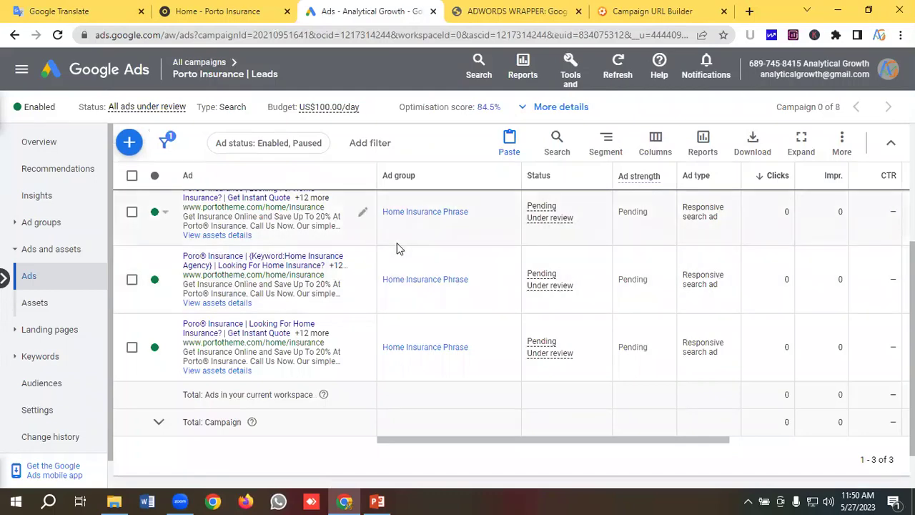
scroll(399, 248, up, 1)
scroll(400, 248, down, 1)
scroll(334, 237, up, 1)
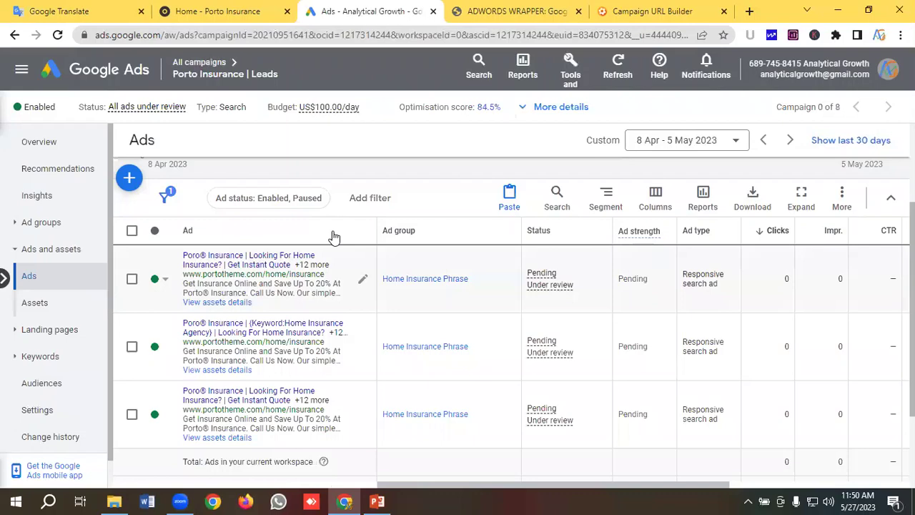
scroll(335, 232, down, 1)
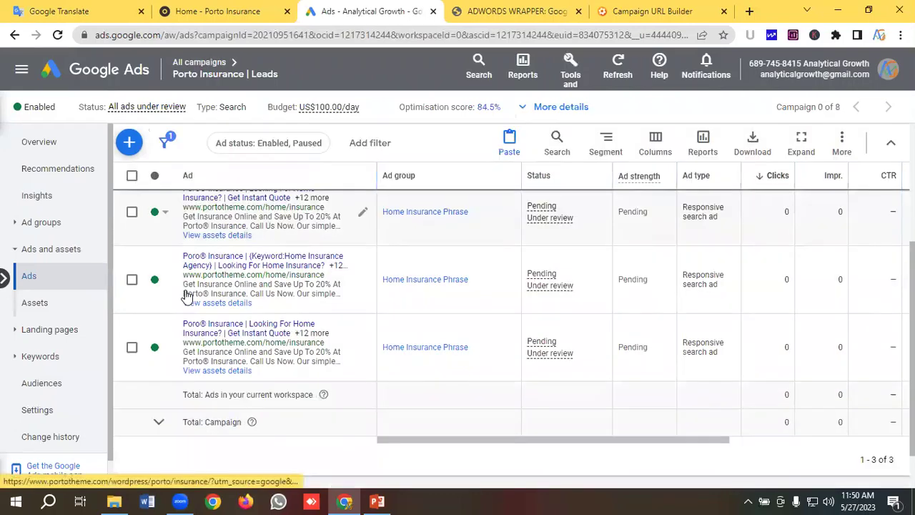
- Copy the Home Insurance Phrase ad group from the campaign's ad group list
click(39, 226)
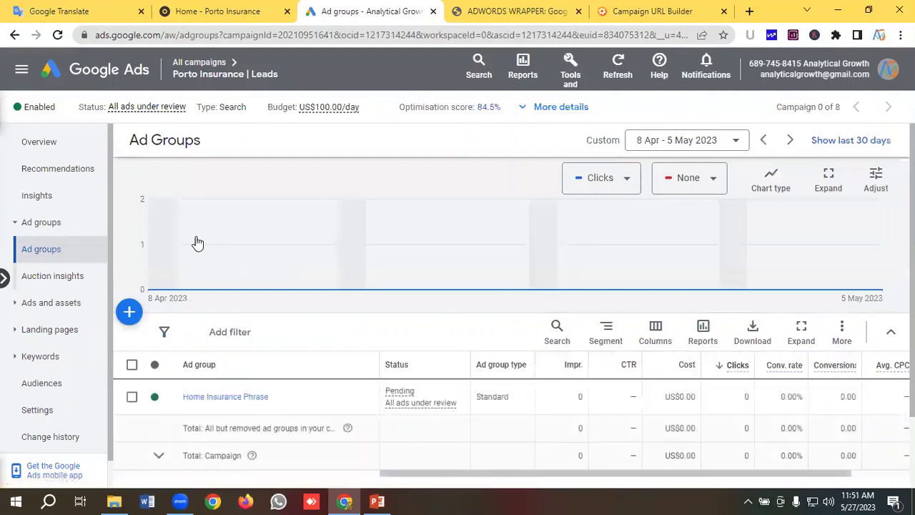
scroll(292, 351, down, 1)
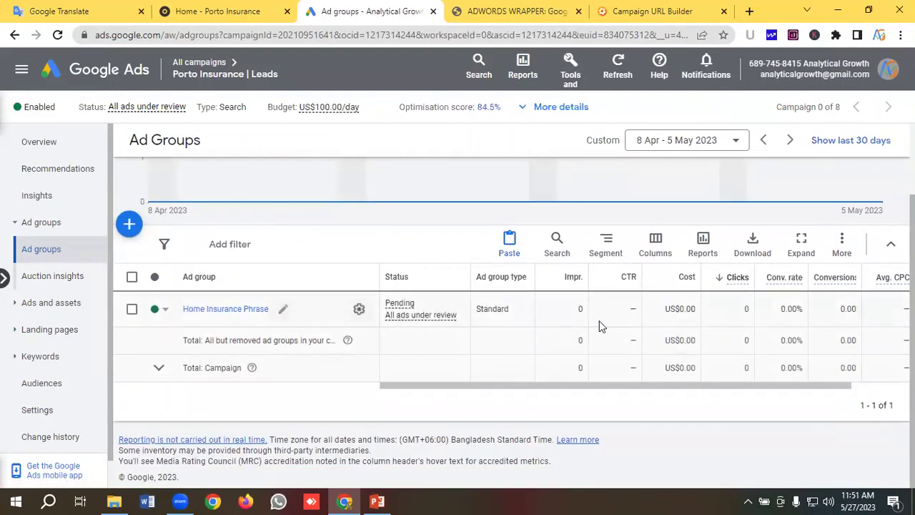
click(132, 310)
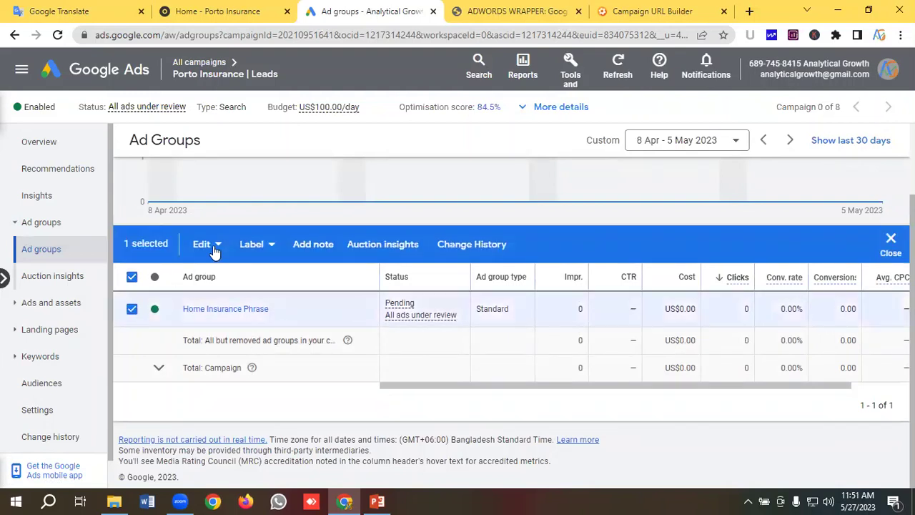
click(207, 247)
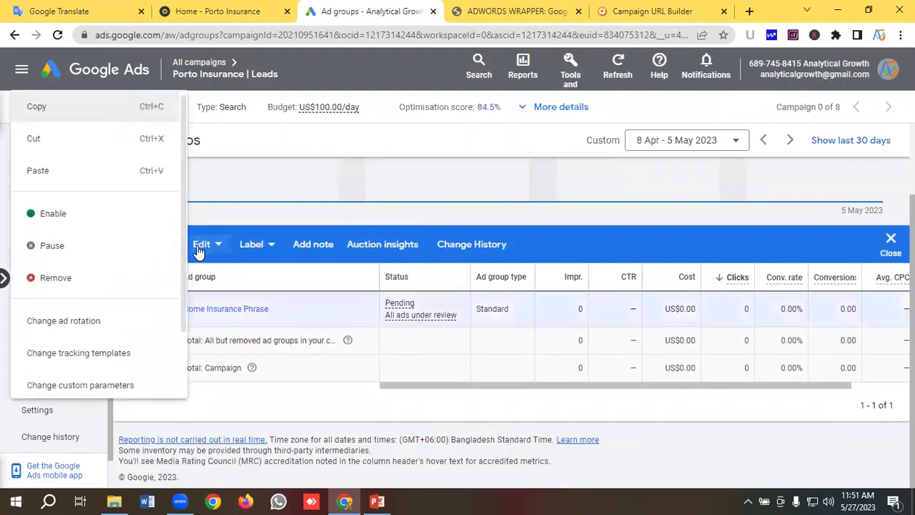
click(44, 113)
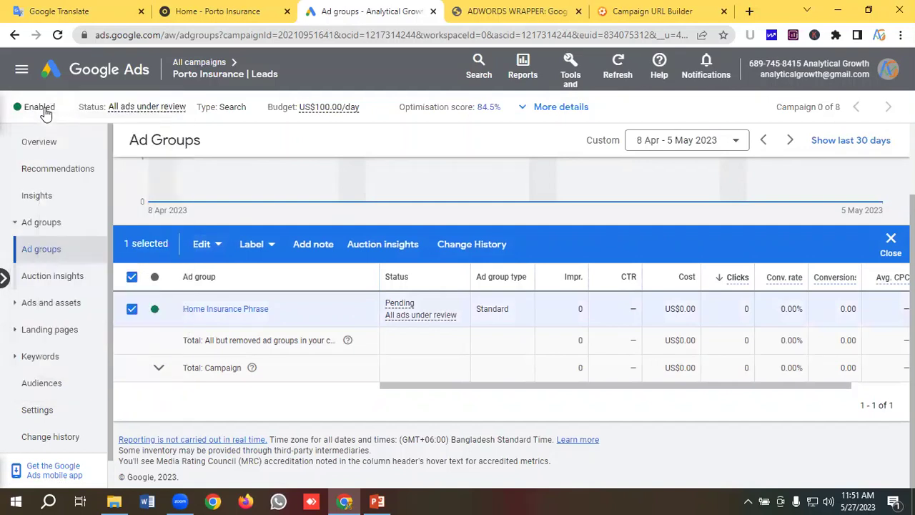
- Paste the copied ad group into the Porto Insurance | Leads campaign, with new ad groups paused after pasting
click(202, 245)
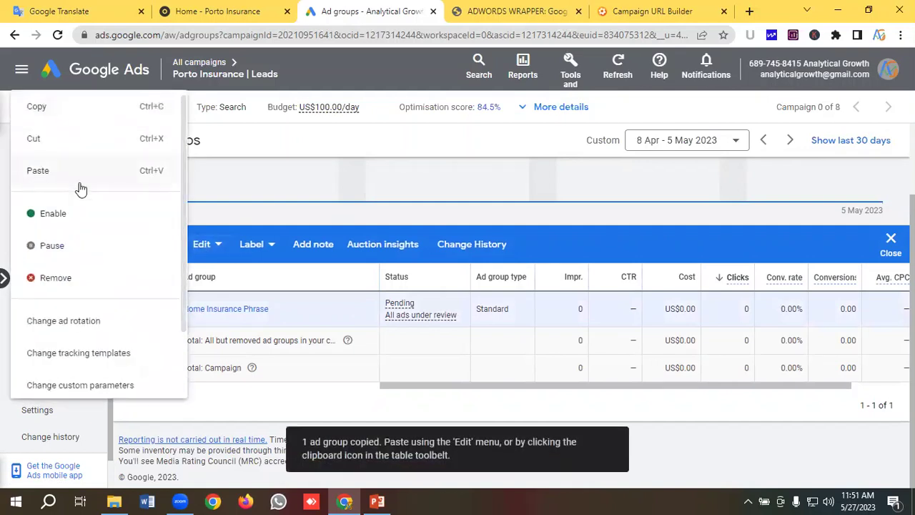
click(44, 178)
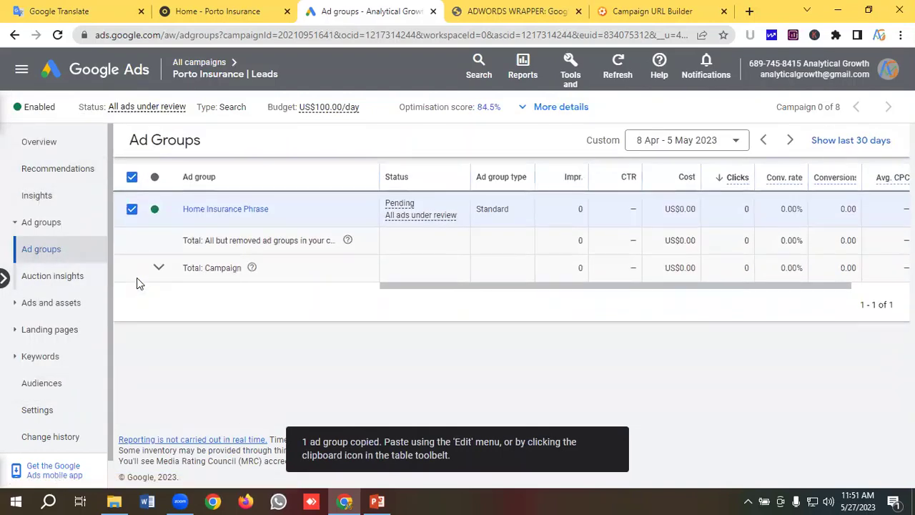
scroll(330, 304, down, 2)
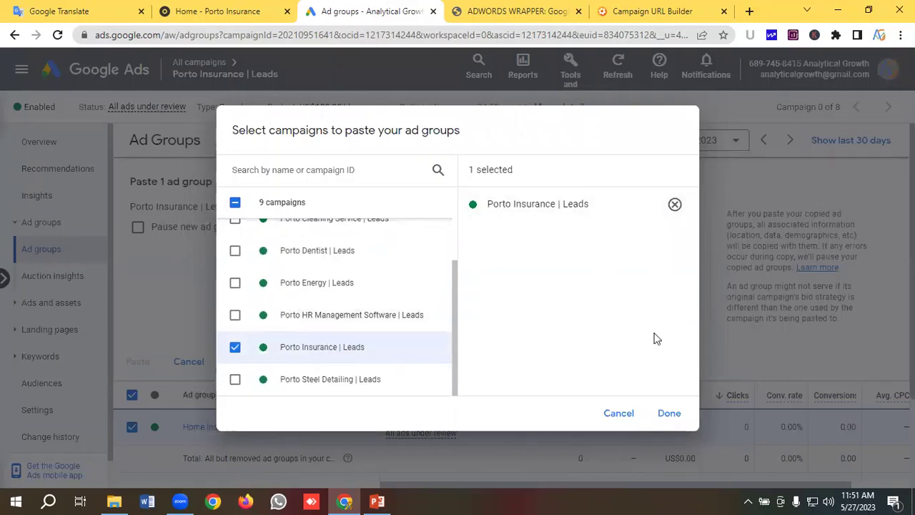
click(670, 413)
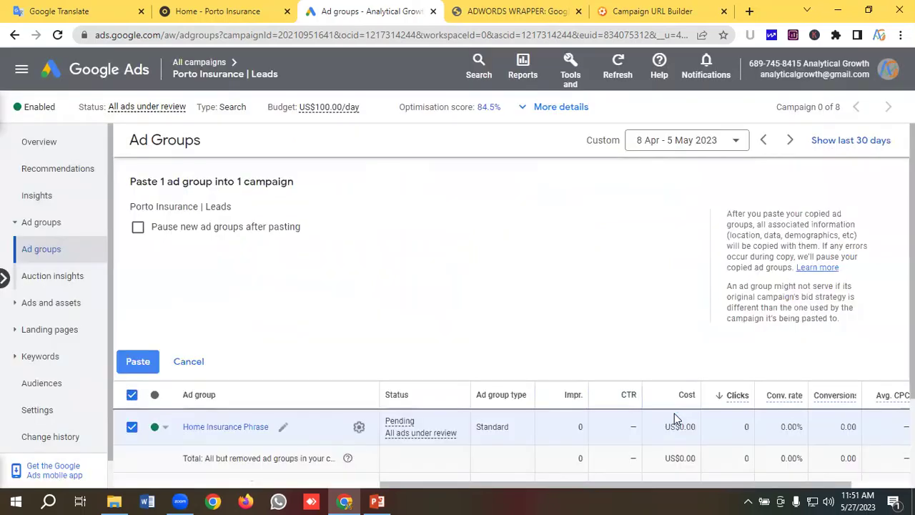
click(138, 227)
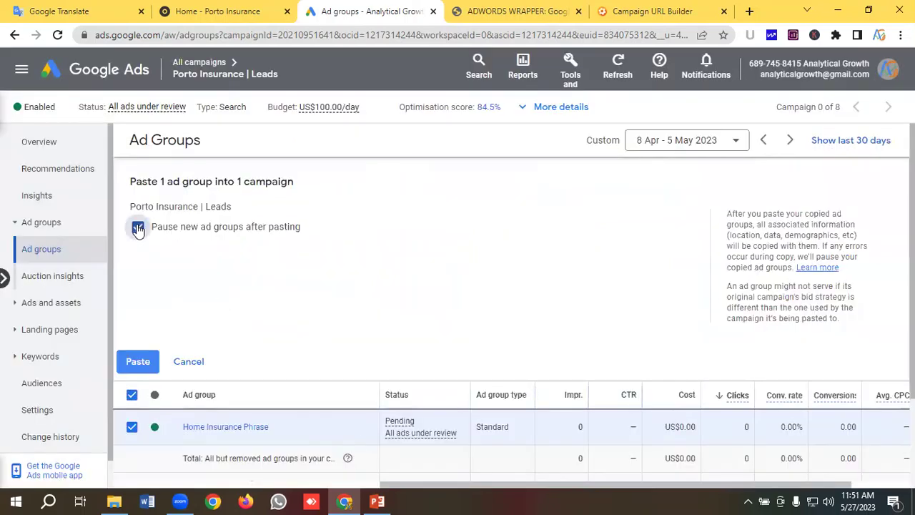
click(138, 365)
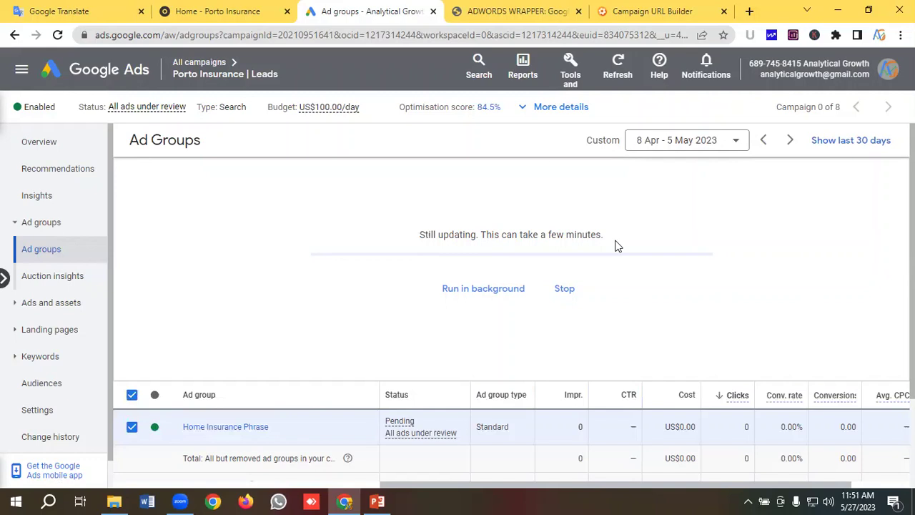
scroll(618, 245, down, 1)
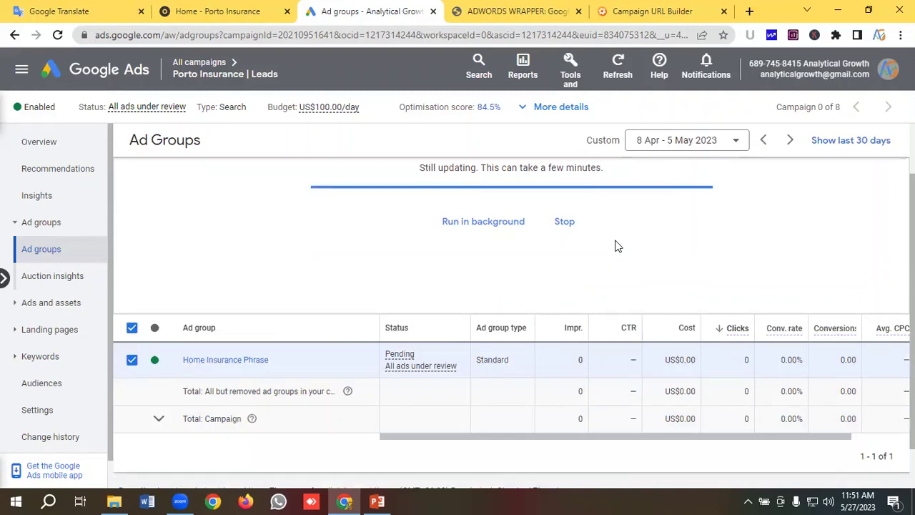
scroll(618, 245, up, 1)
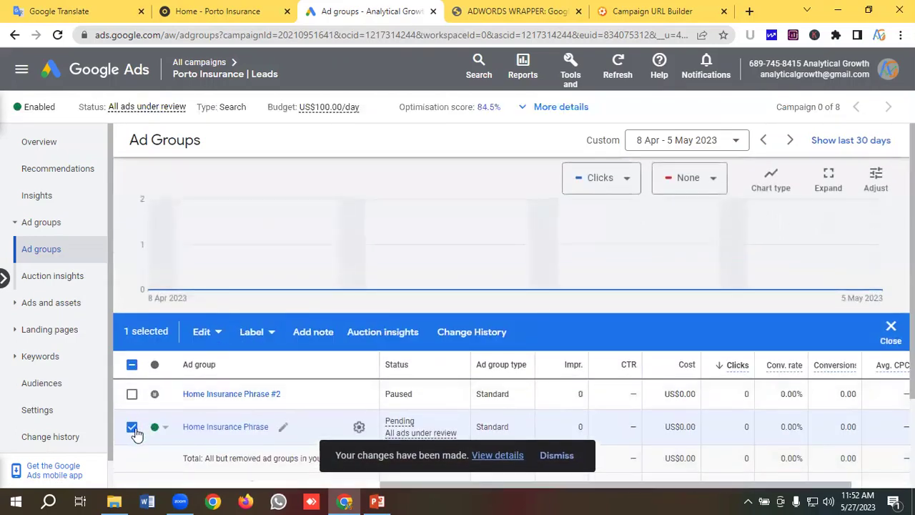
- Deselect the original Home Insurance Phrase ad group and enable its pasted copy
click(134, 429)
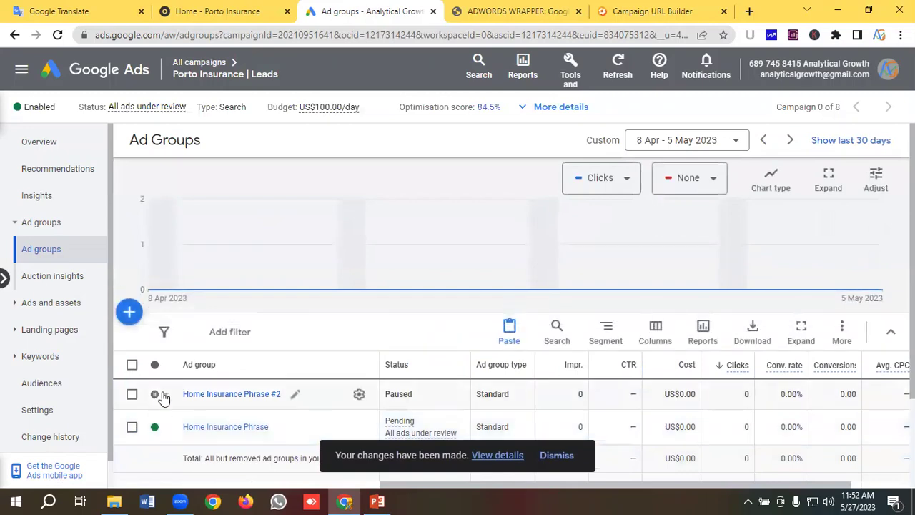
click(155, 394)
click(180, 397)
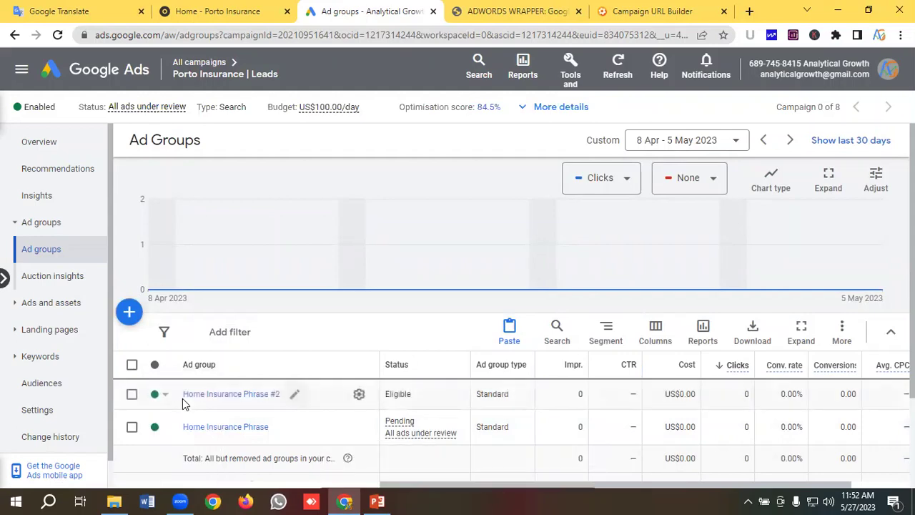
- Rename the pasted Home Insurance Phrase #2 ad group as Home Insurance Exact
click(294, 394)
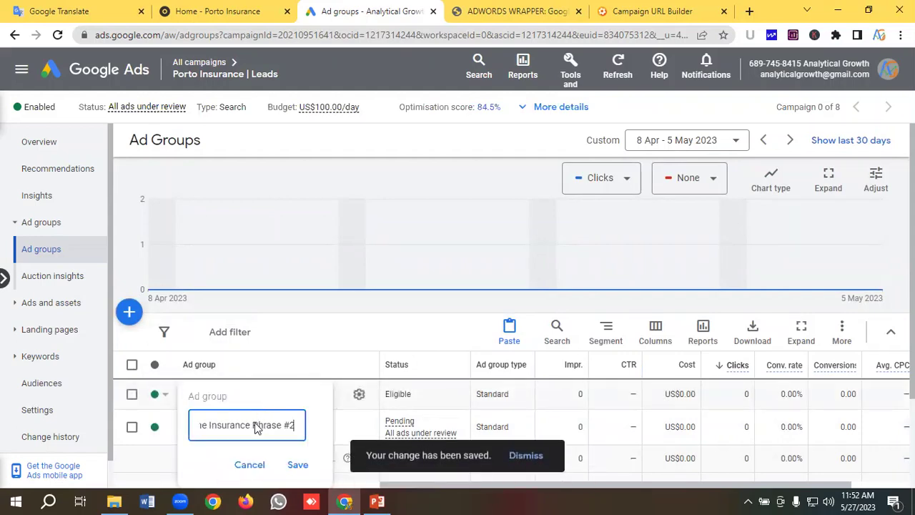
drag(252, 425, 306, 427)
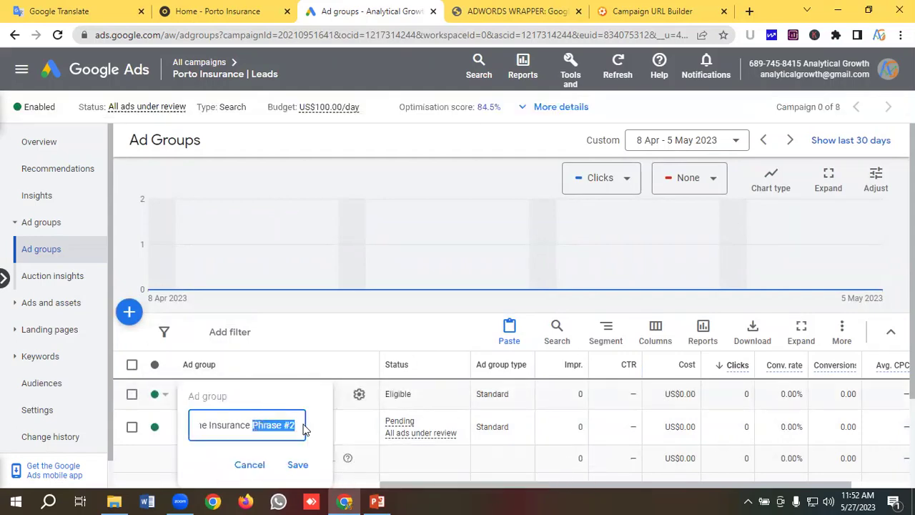
key(BackSpace)
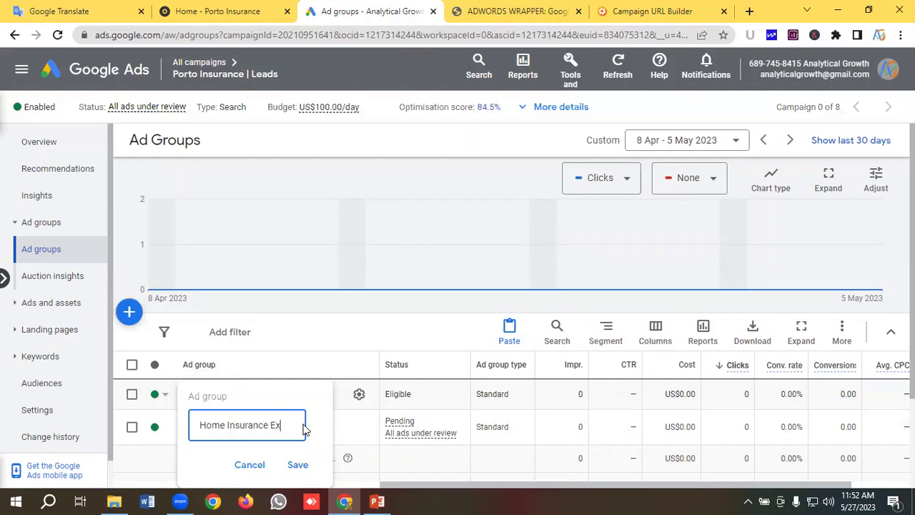
click(298, 466)
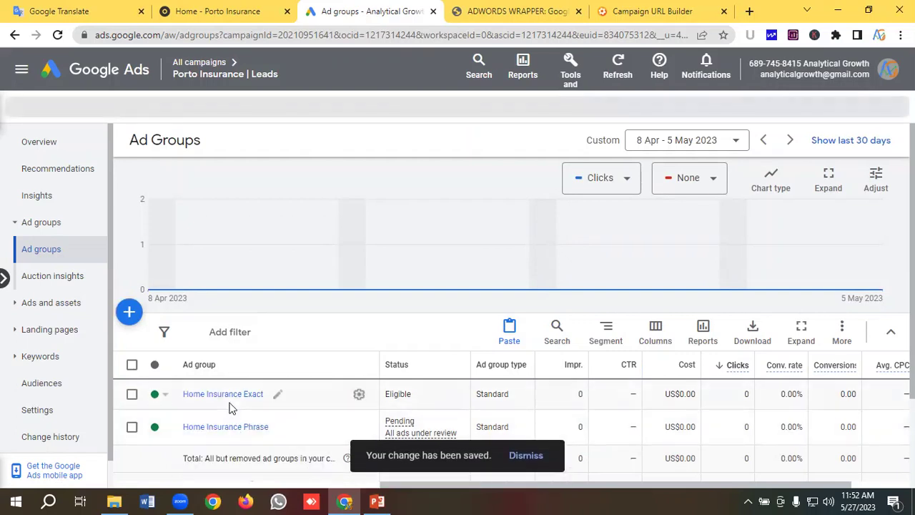
- Change all keywords in the Home Insurance Exact ad group to exact match, without keeping the original phrase match keywords
click(230, 404)
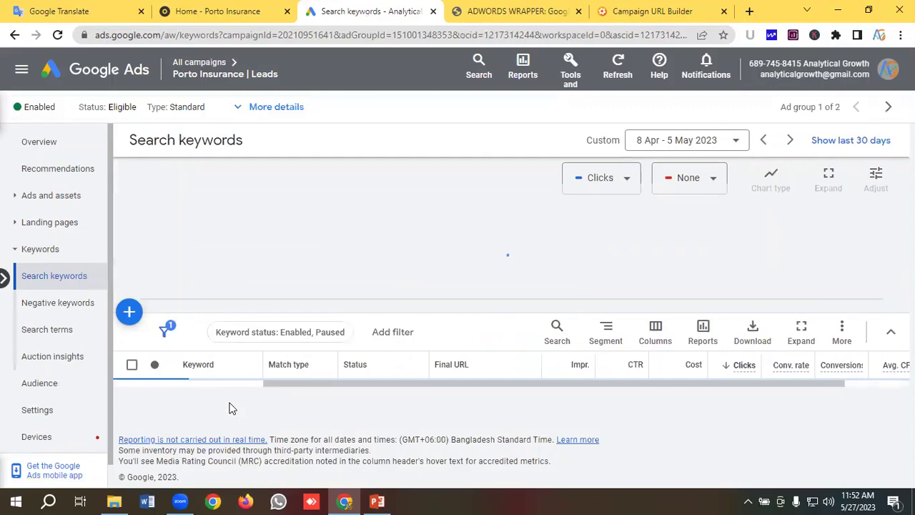
scroll(230, 406, down, 2)
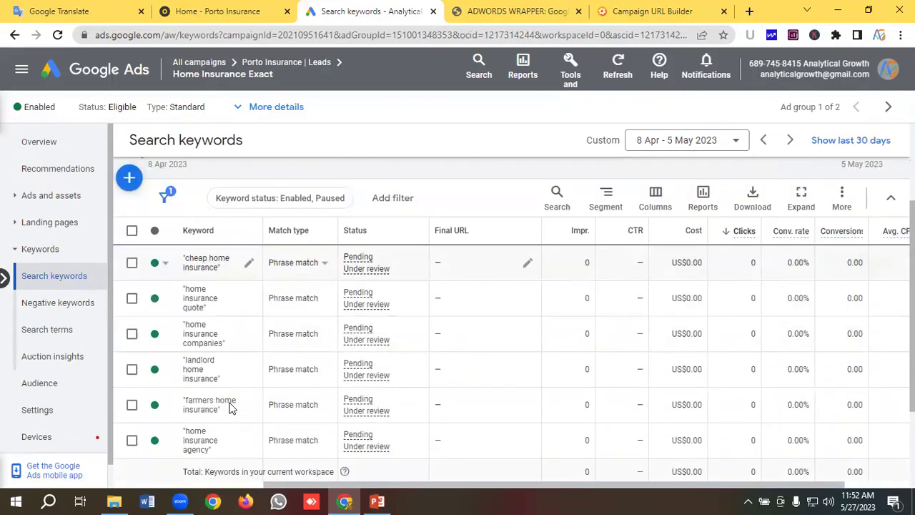
scroll(263, 407, up, 1)
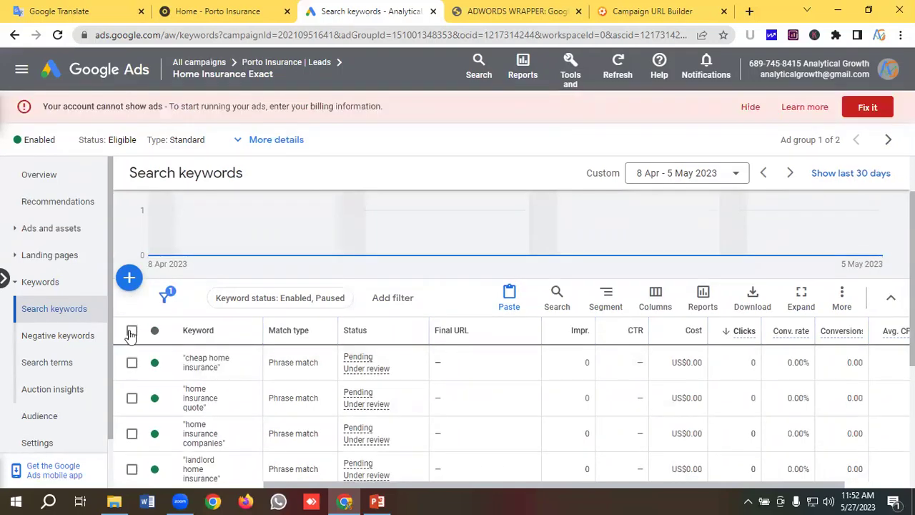
click(132, 331)
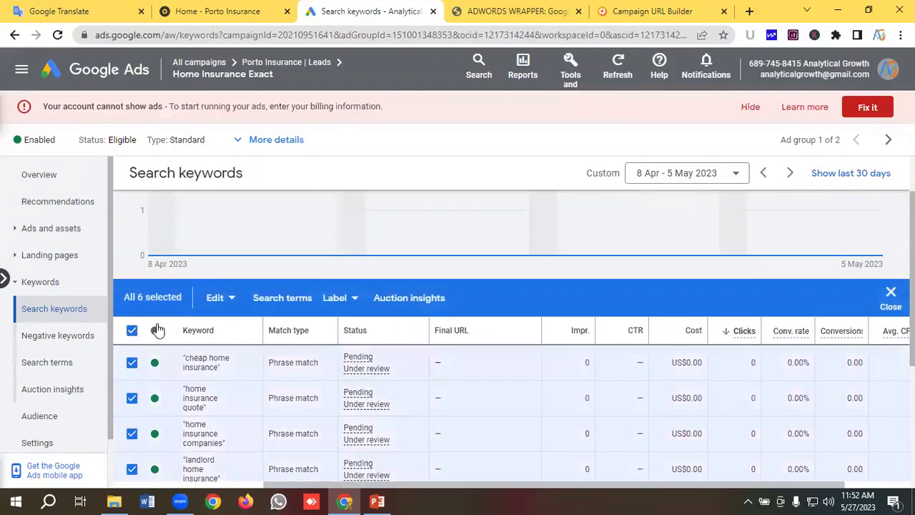
click(221, 302)
scroll(136, 290, down, 2)
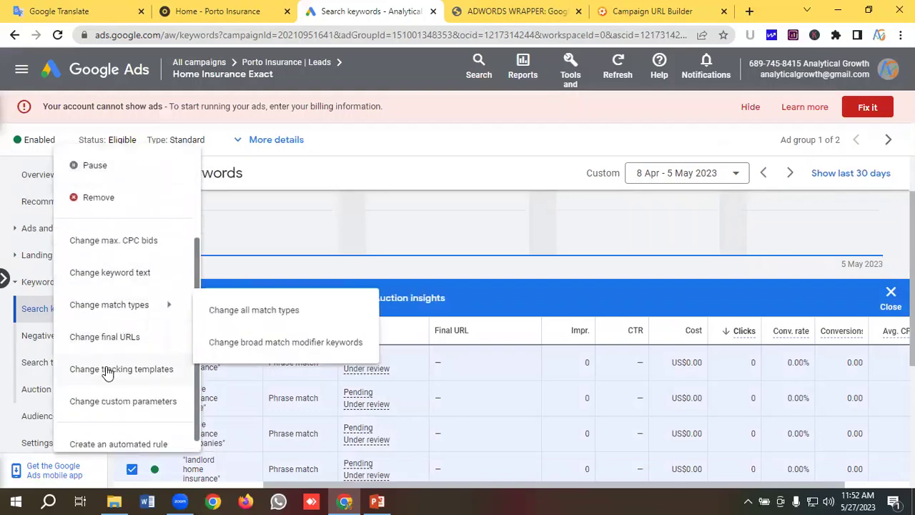
mouse_move(121, 309)
click(250, 312)
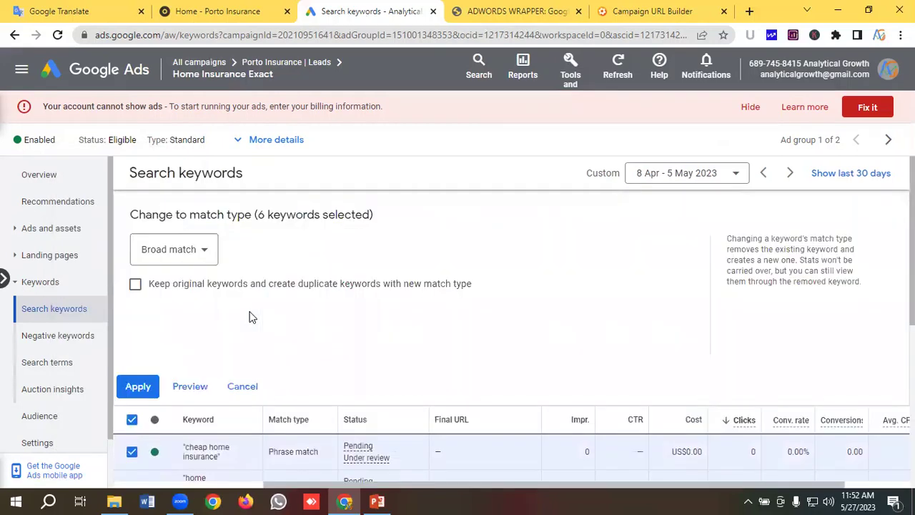
click(186, 256)
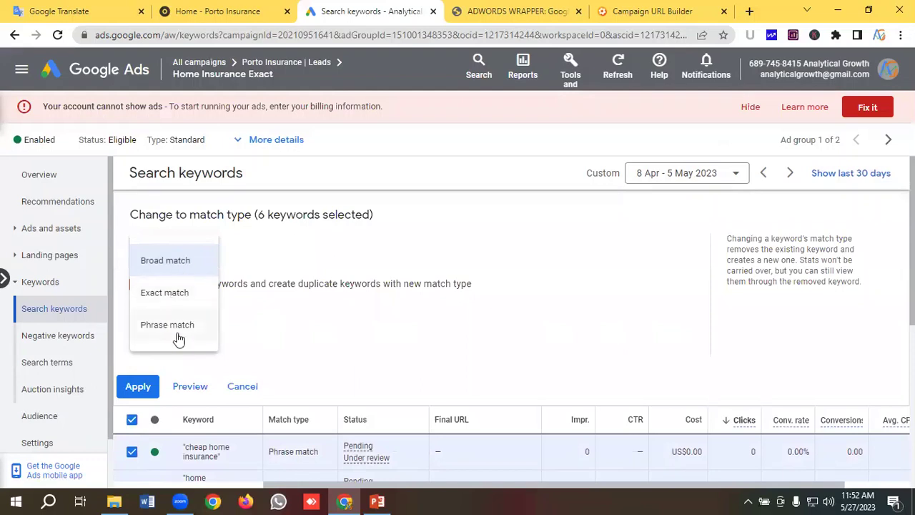
click(169, 295)
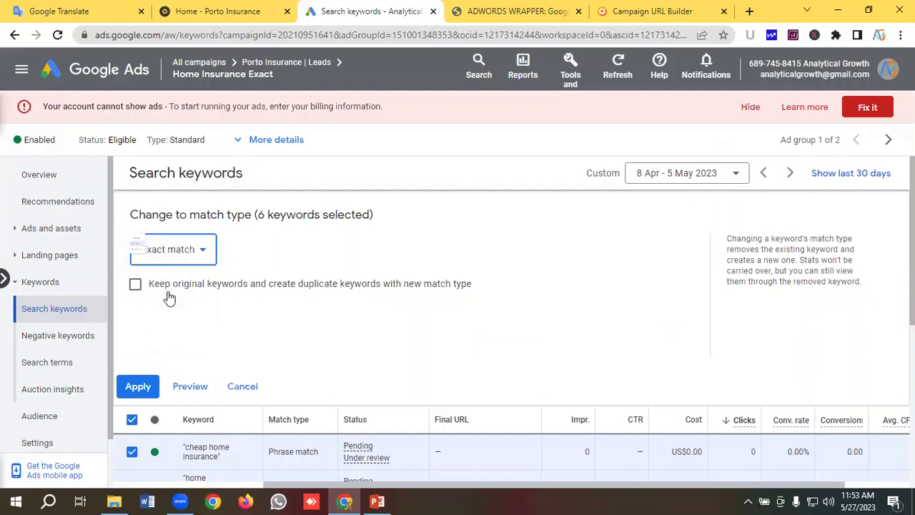
click(134, 389)
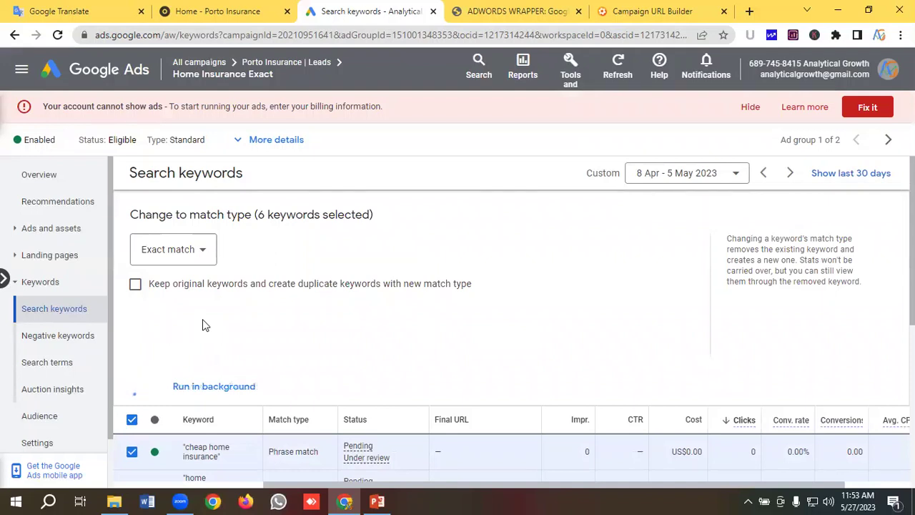
- Review the match types of the Home Insurance Exact keywords and the ads copied into that ad group
scroll(215, 325, down, 2)
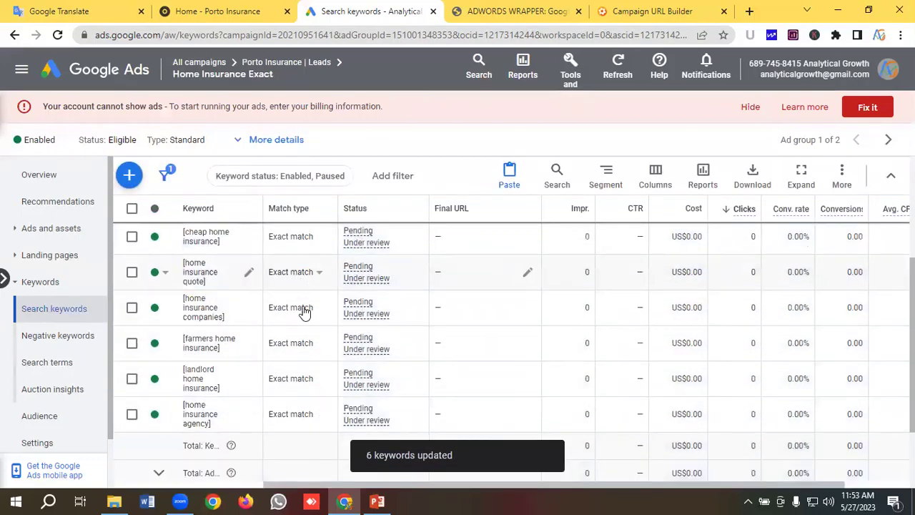
scroll(299, 314, up, 2)
scroll(299, 323, down, 1)
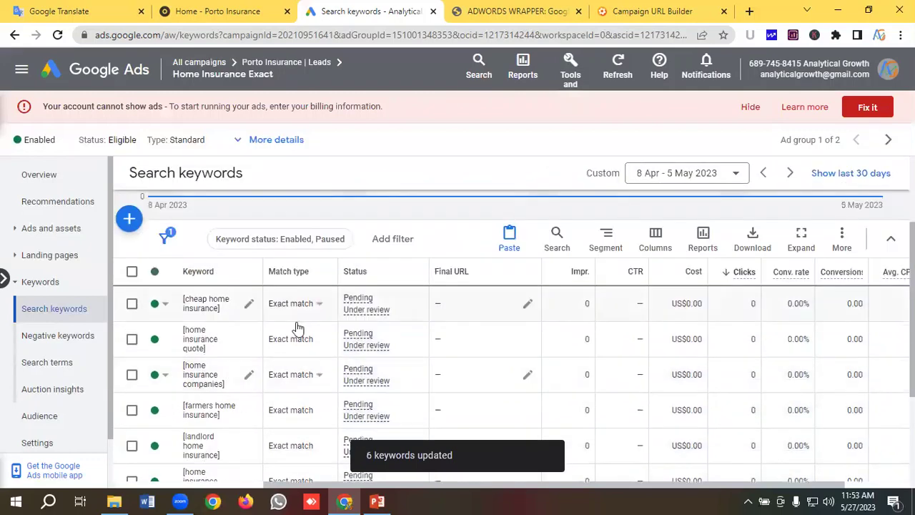
scroll(300, 328, down, 1)
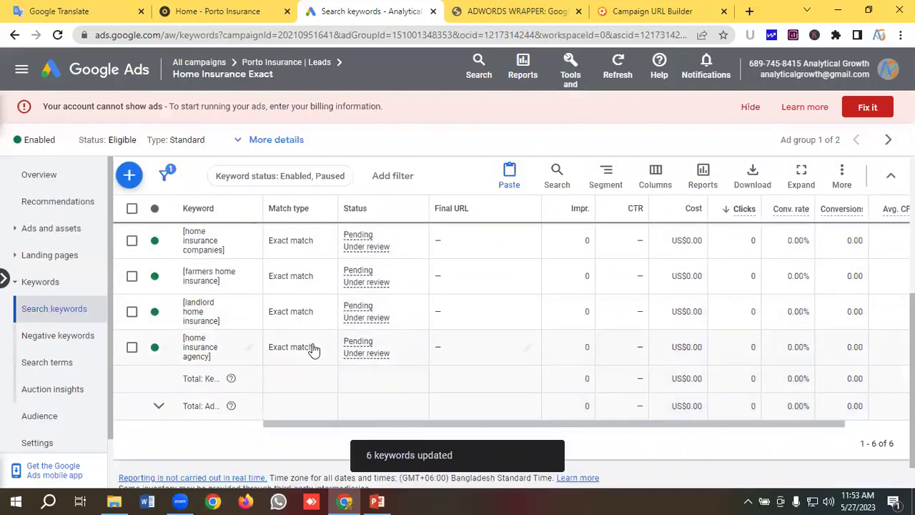
scroll(302, 346, up, 2)
click(51, 229)
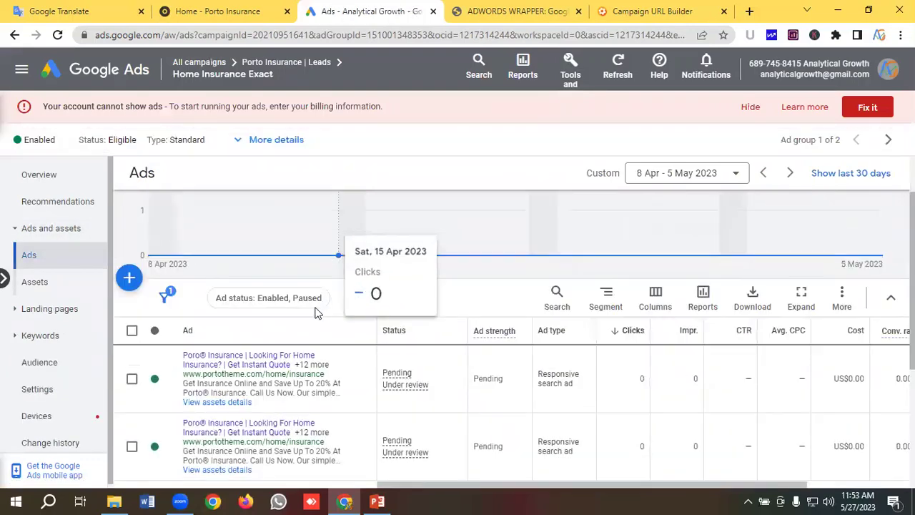
scroll(318, 309, down, 5)
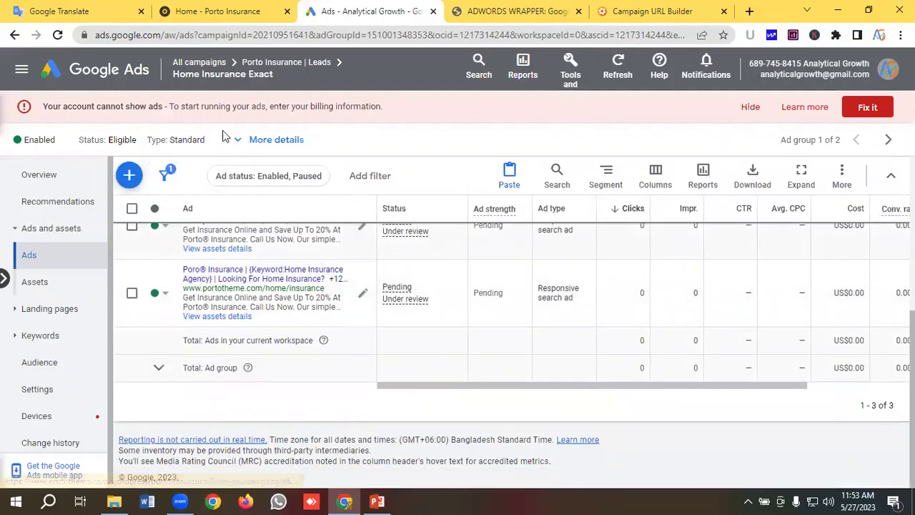
scroll(361, 300, up, 2)
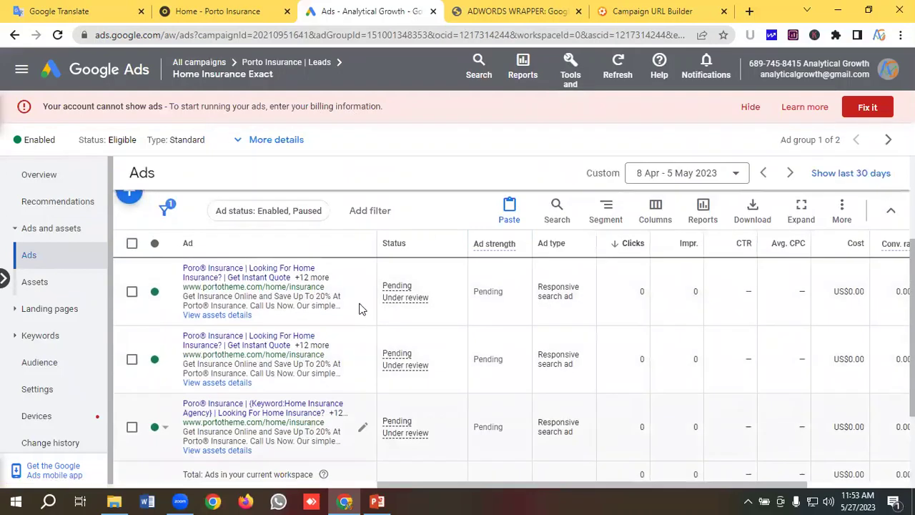
scroll(367, 315, down, 1)
scroll(610, 343, up, 2)
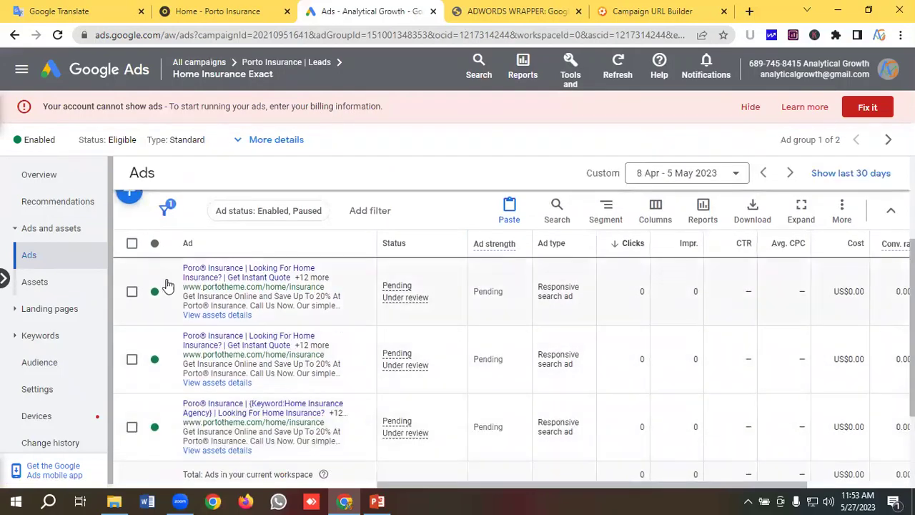
- Return to the list of all campaigns and open the ad groups of the Porto Insurance | Leads campaign
click(211, 64)
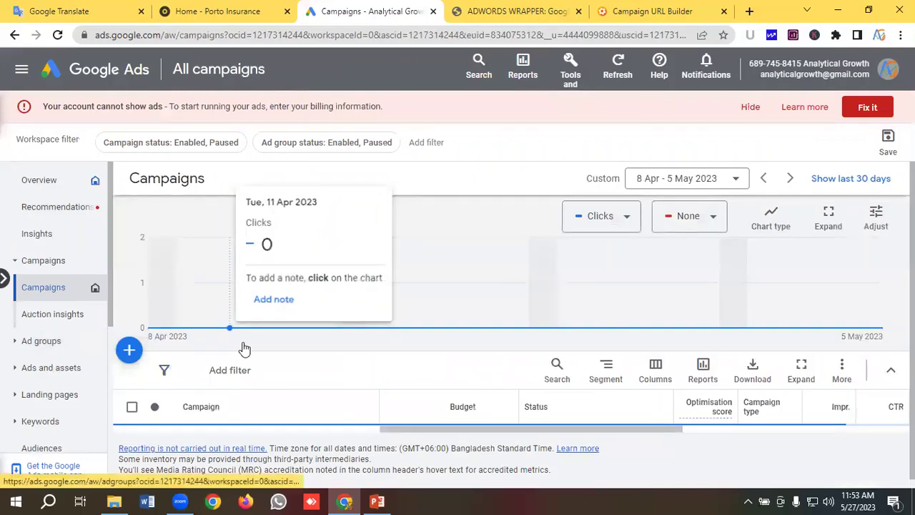
scroll(244, 348, down, 1)
scroll(243, 347, down, 3)
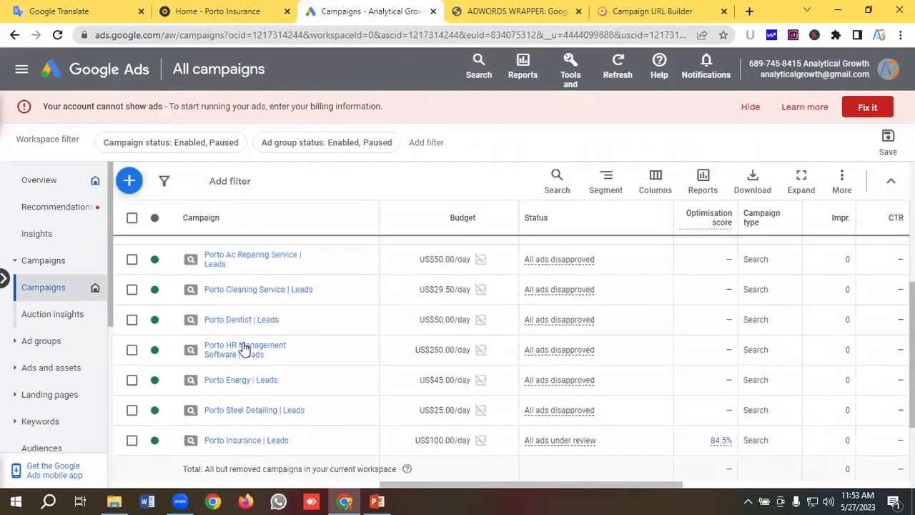
scroll(244, 348, down, 1)
scroll(244, 348, down, 1)
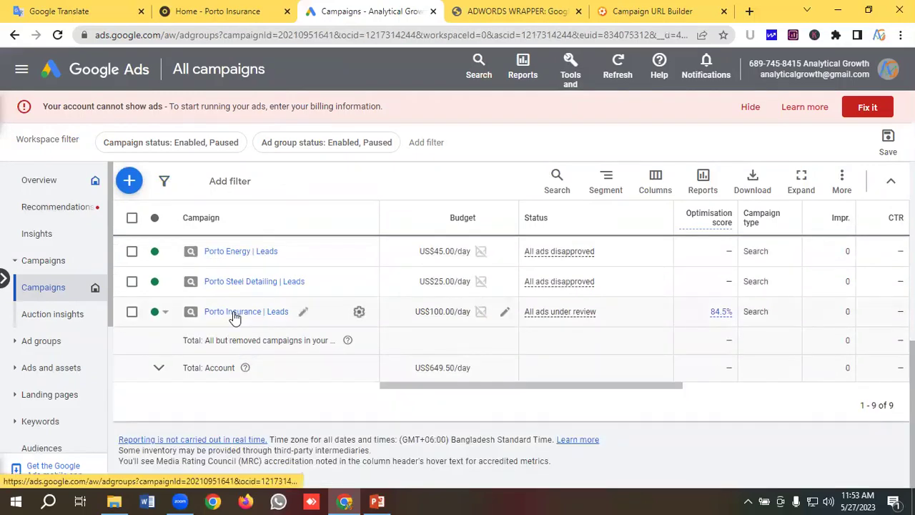
click(233, 313)
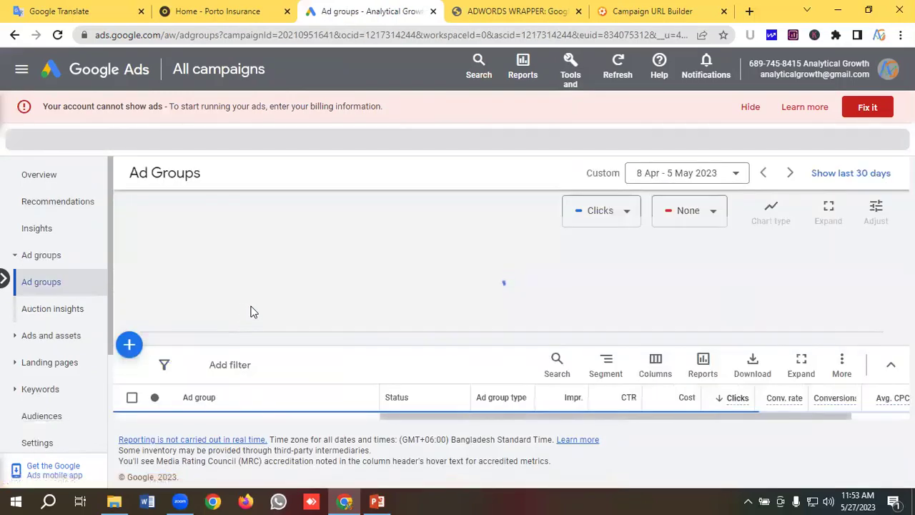
scroll(252, 312, down, 3)
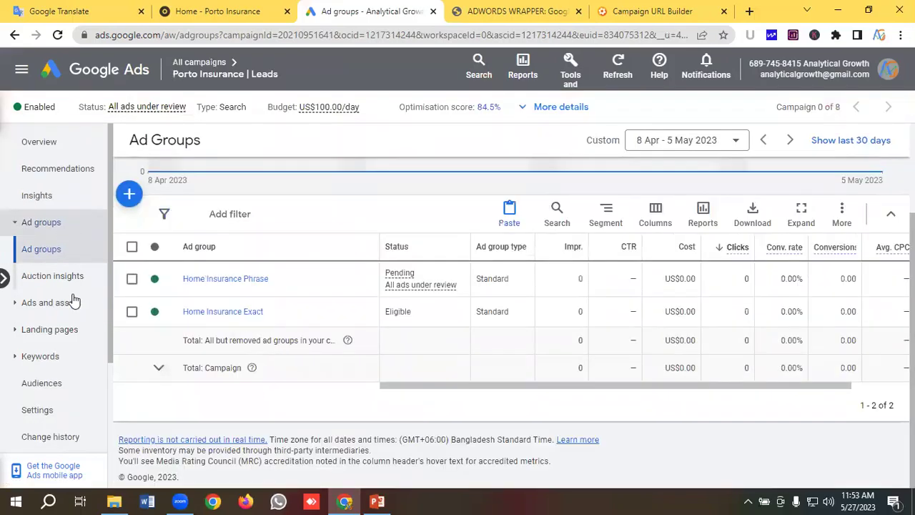
- Review the Porto Insurance | Leads campaign's ads across the Home Insurance Phrase and Home Insurance Exact ad groups
click(57, 308)
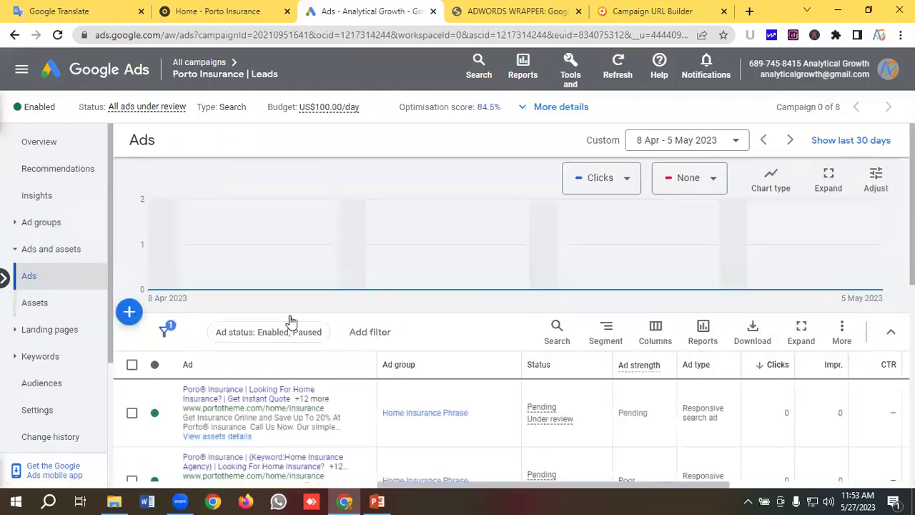
scroll(291, 321, down, 2)
scroll(290, 321, down, 5)
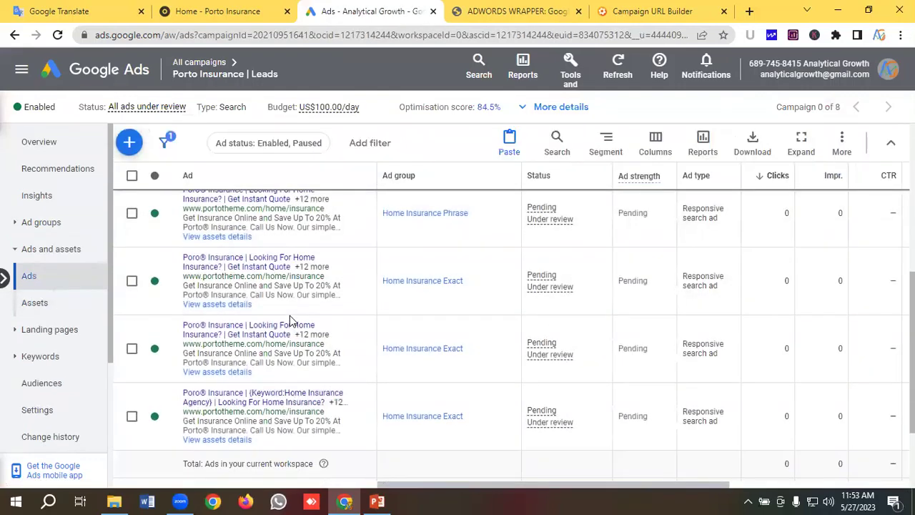
scroll(290, 321, down, 2)
scroll(291, 320, up, 5)
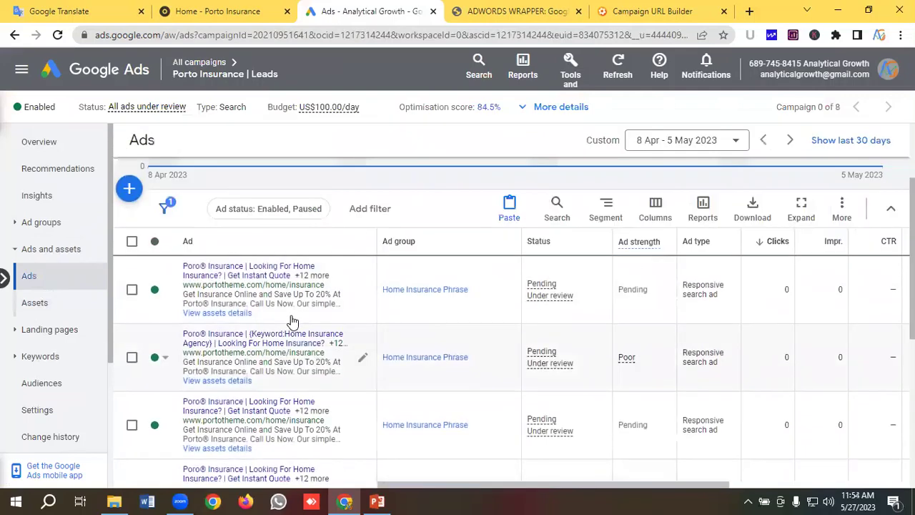
scroll(290, 320, down, 4)
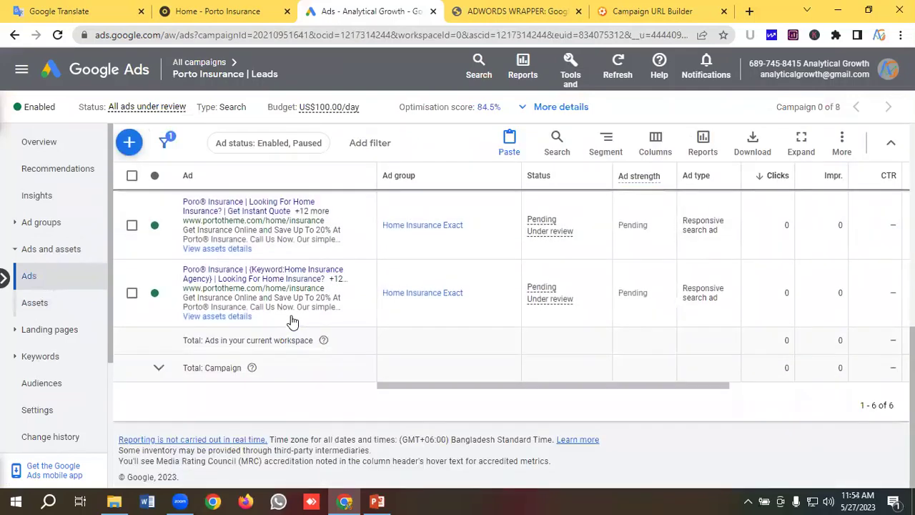
scroll(290, 320, up, 4)
scroll(290, 320, up, 1)
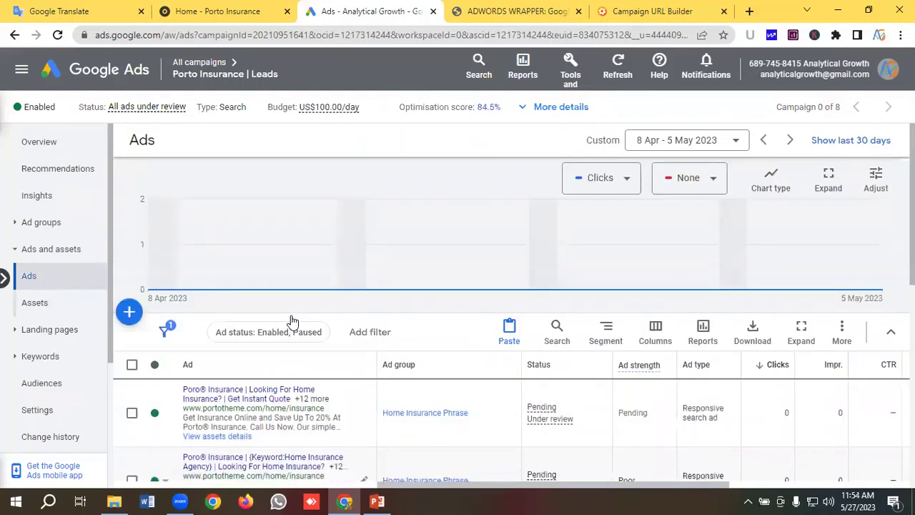